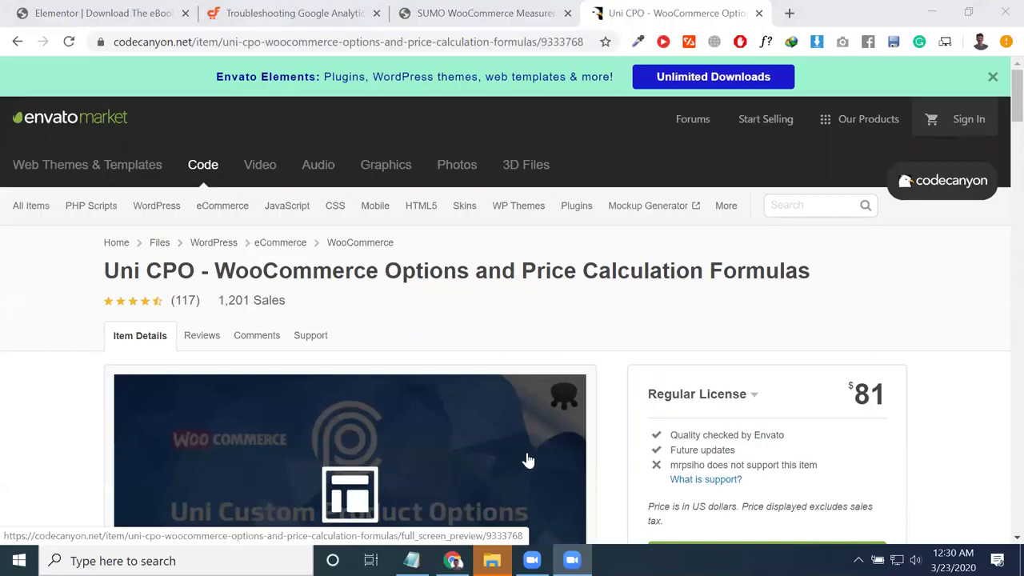
Step: Review the Uni CPO plugin page on CodeCanyon, then switch back to the Elementor eBook editor
{"action": "scroll", "coordinate": [654, 446], "scroll_direction": "down", "scroll_amount": 1}
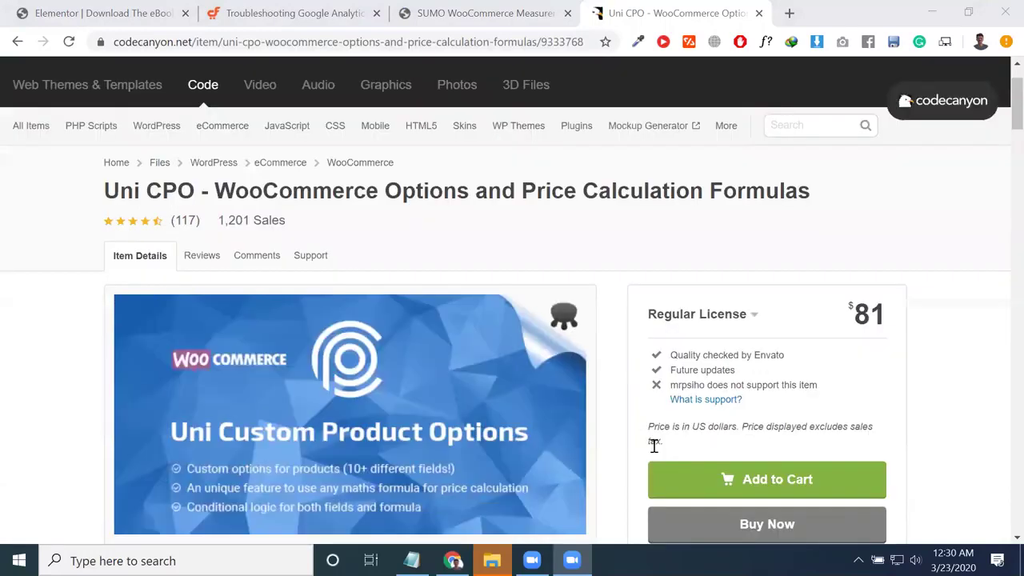
{"action": "scroll", "coordinate": [360, 434], "scroll_direction": "down", "scroll_amount": 3}
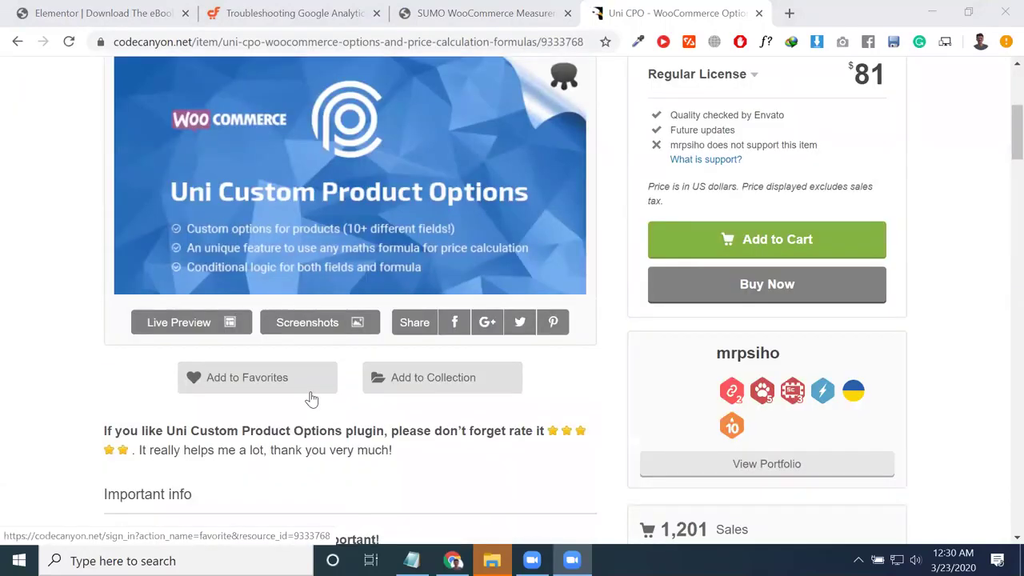
{"action": "scroll", "coordinate": [330, 36], "scroll_direction": "down", "scroll_amount": 8}
{"action": "left_click", "coordinate": [331, 41]}
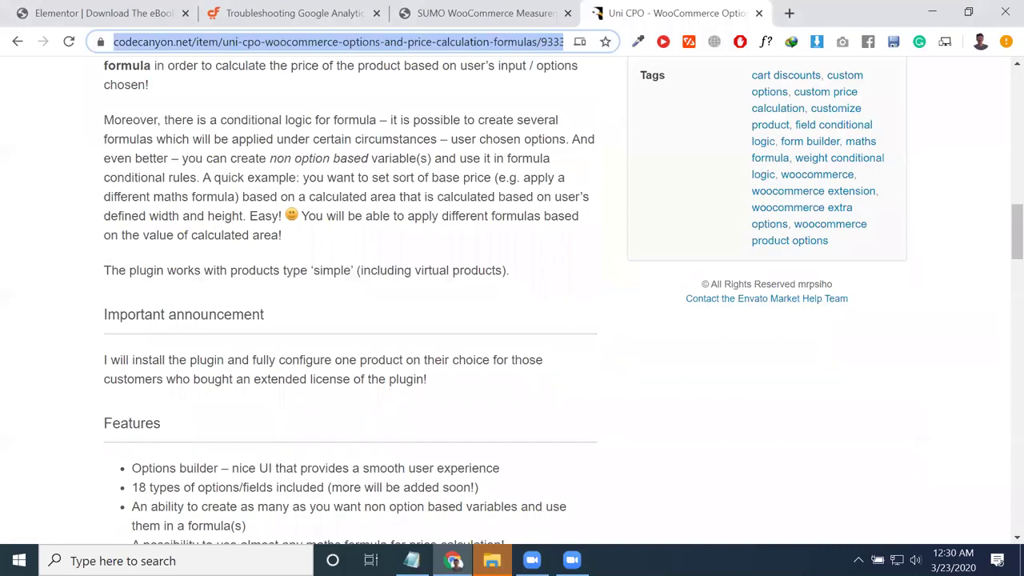
{"action": "key", "text": "alt+Tab"}
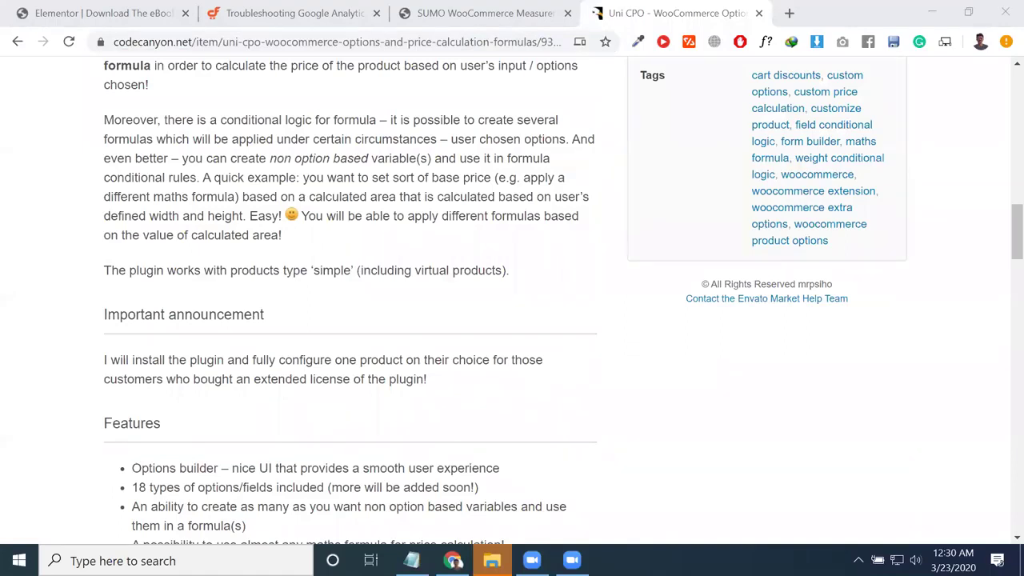
{"action": "left_click", "coordinate": [131, 12]}
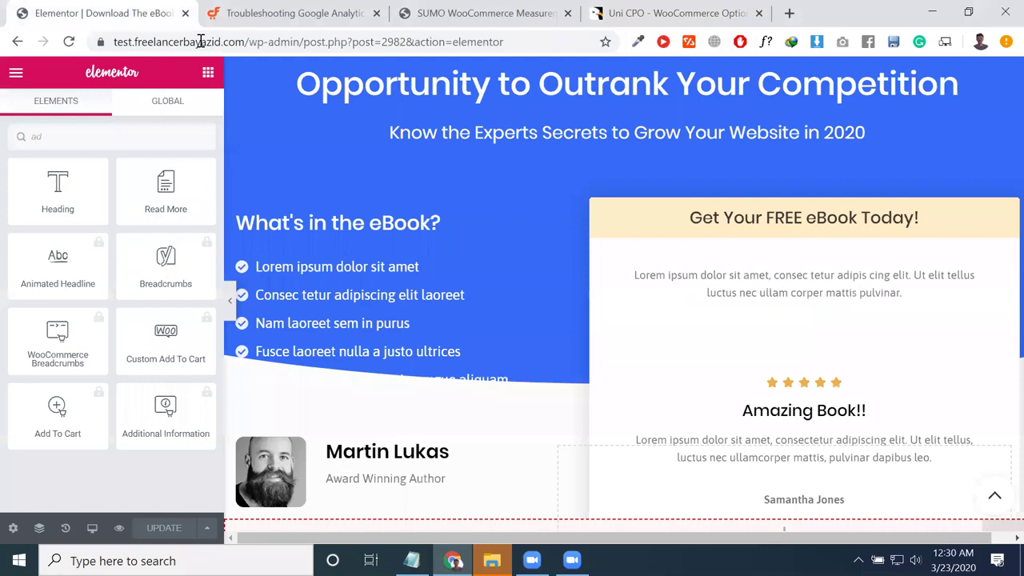
Step: Dismiss the Add To Cart PRO promotion and clear the Elementor widget search
{"action": "left_click_drag", "start_coordinate": [245, 42], "coordinate": [810, 364]}
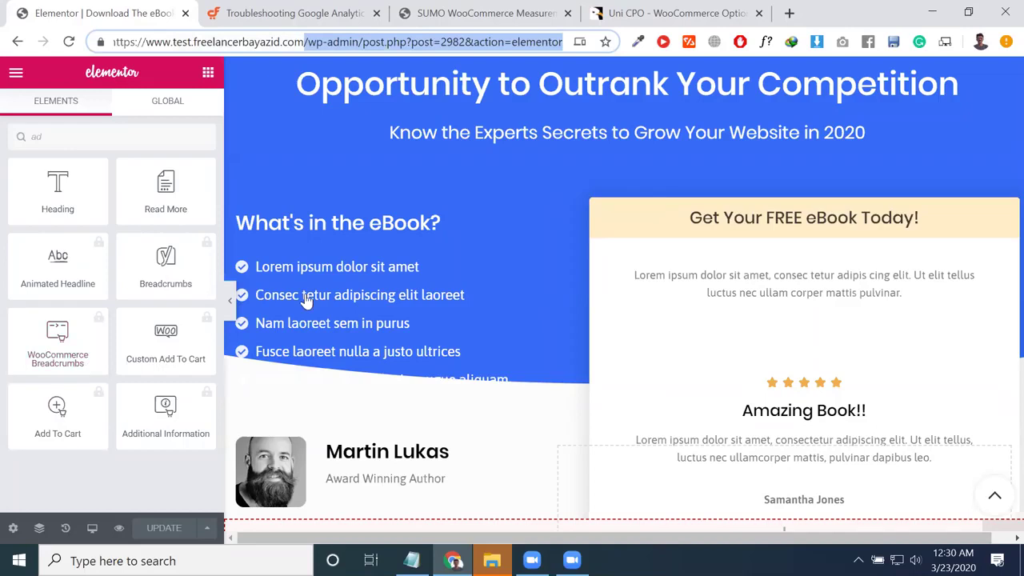
{"action": "left_click", "coordinate": [57, 412]}
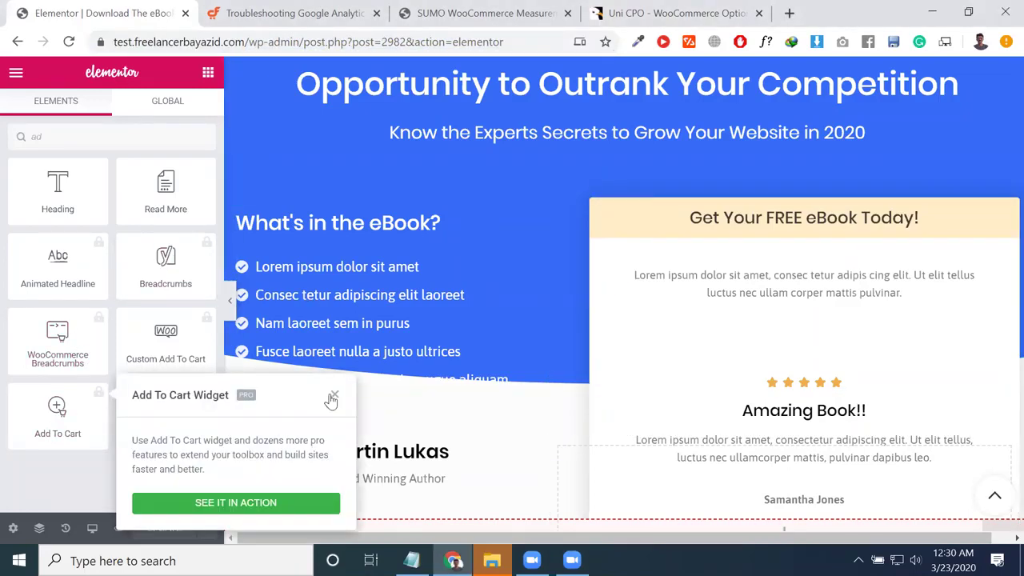
{"action": "left_click", "coordinate": [332, 398]}
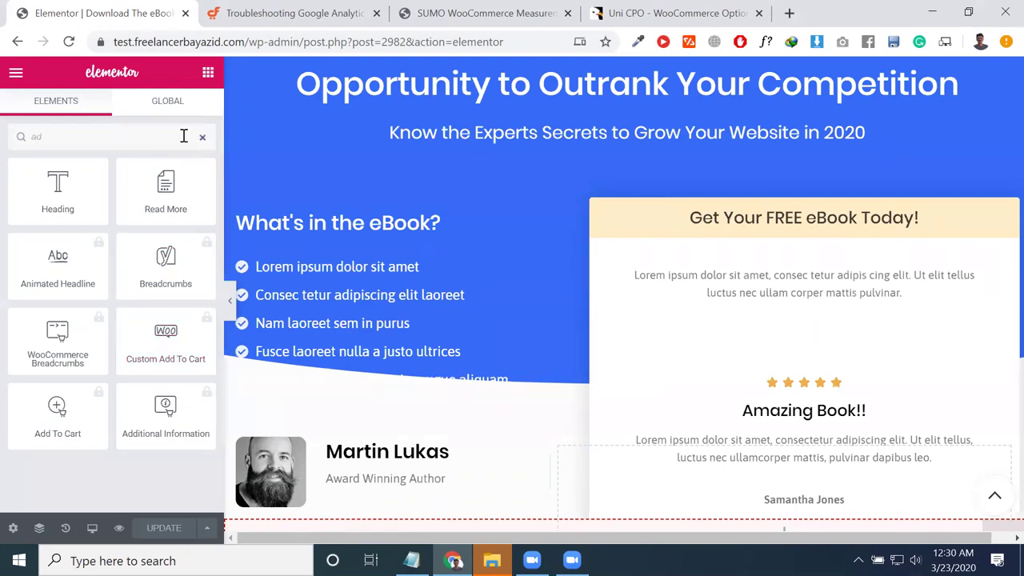
{"action": "left_click", "coordinate": [69, 432]}
{"action": "left_click", "coordinate": [56, 416]}
{"action": "left_click", "coordinate": [58, 416]}
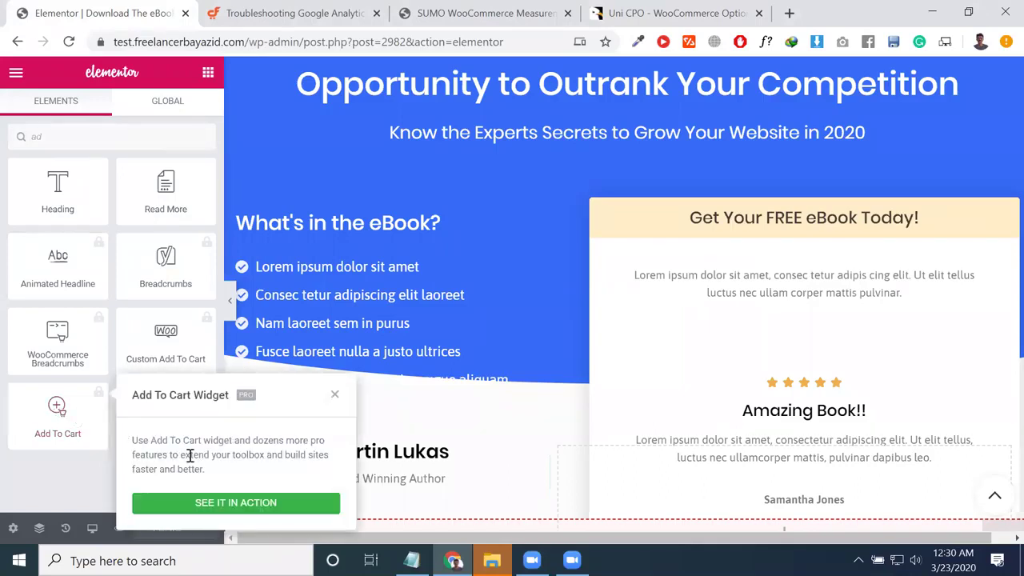
{"action": "left_click", "coordinate": [89, 426]}
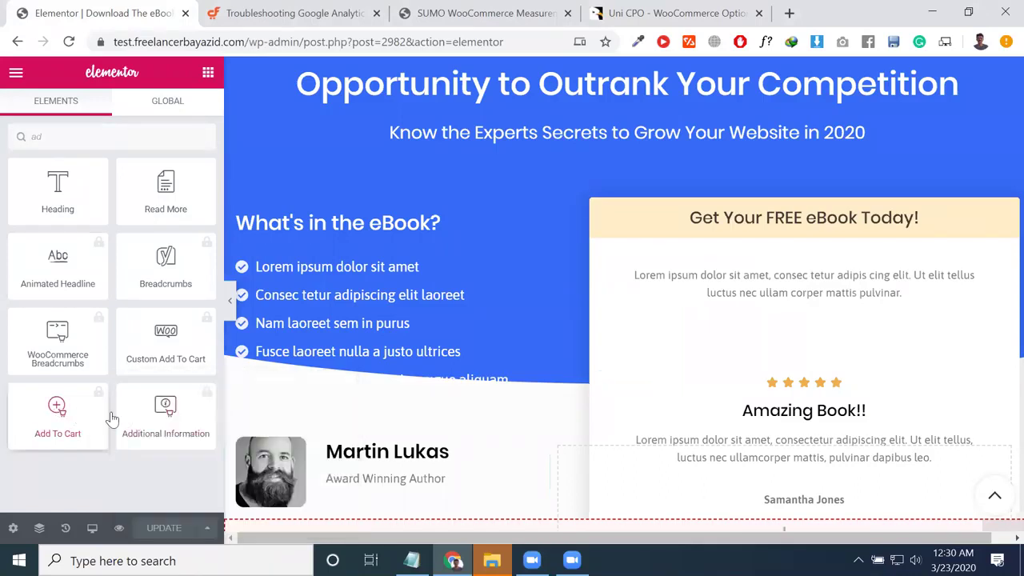
{"action": "double_click", "coordinate": [94, 136]}
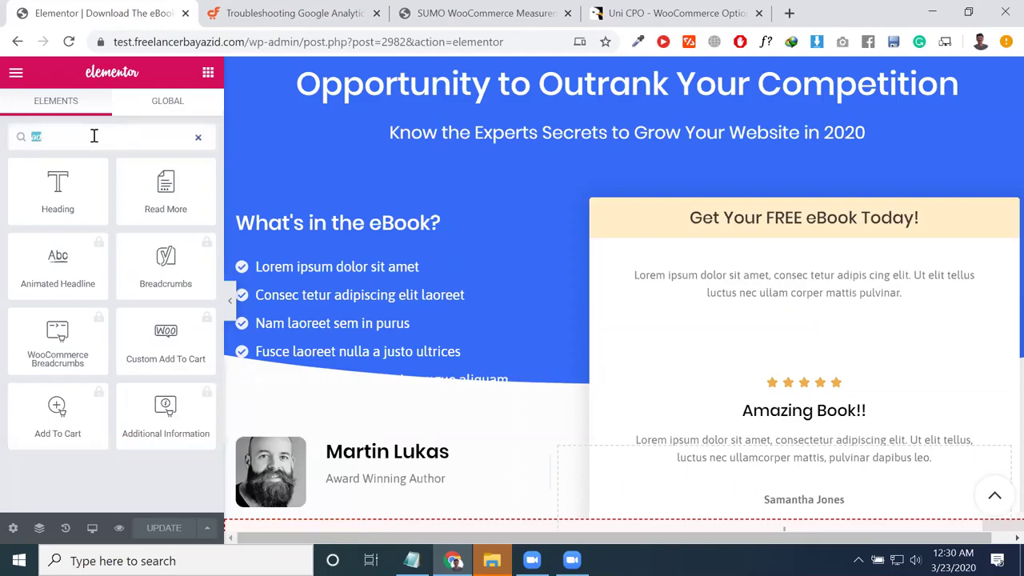
{"action": "key", "text": "BackSpace"}
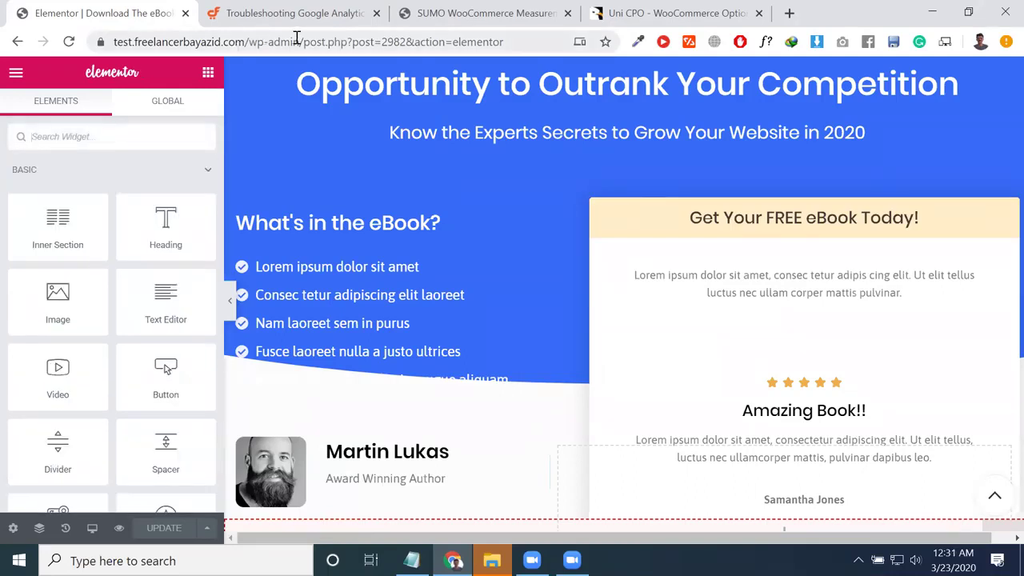
Step: Trim the editor address down to /wp-admin/ to load the WordPress dashboard
{"action": "left_click", "coordinate": [303, 42]}
{"action": "key", "text": "shift+End"}
{"action": "key", "text": "Return"}
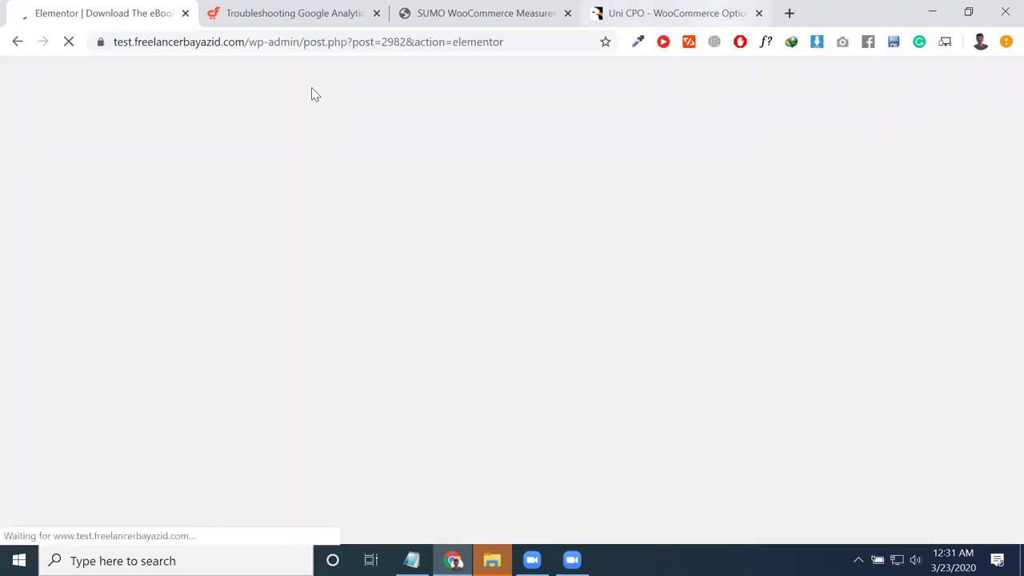
{"action": "left_click_drag", "start_coordinate": [304, 47], "coordinate": [1002, 7]}
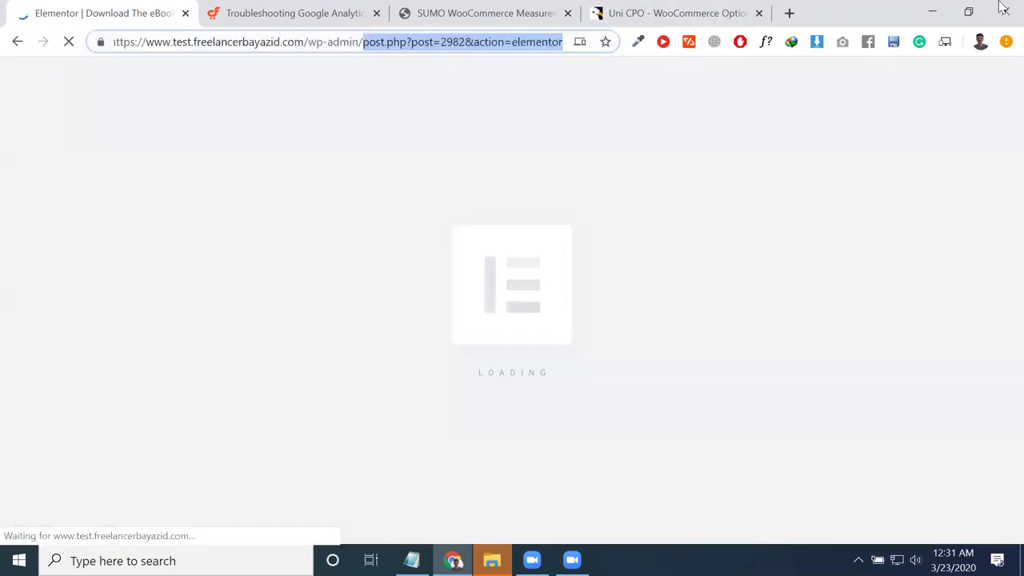
{"action": "key", "text": "BackSpace"}
{"action": "key", "text": "Return"}
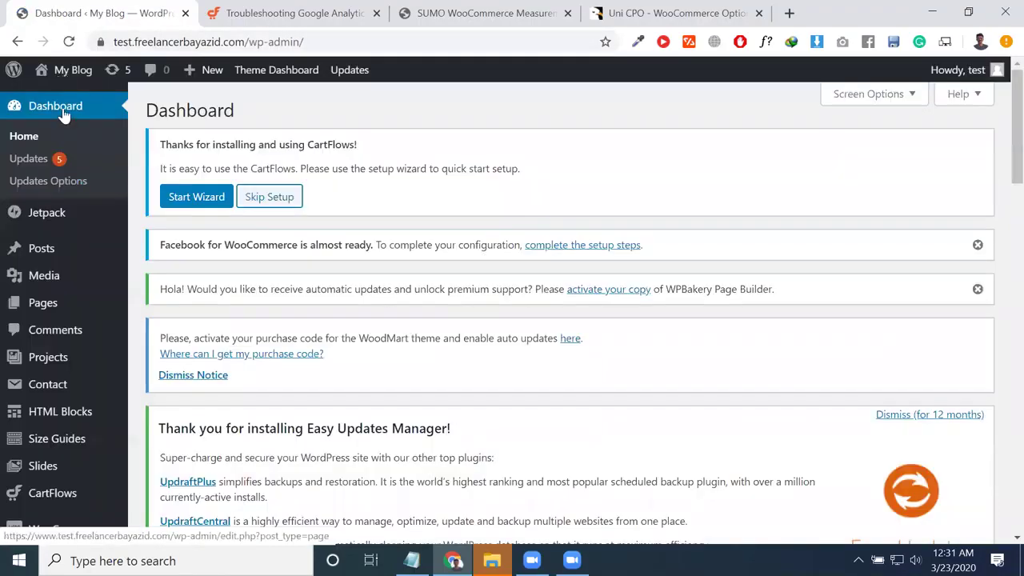
Step: Open Visit Store from the My Blog menu in a new tab and reorder the tabs
{"action": "mouse_move", "coordinate": [68, 70]}
{"action": "right_click", "coordinate": [67, 120]}
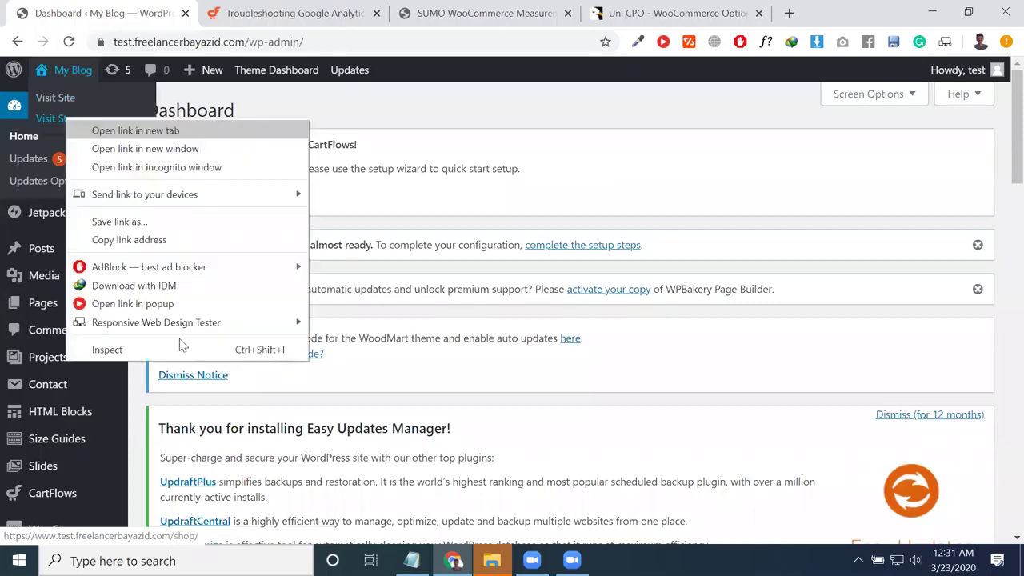
{"action": "key", "text": "Return"}
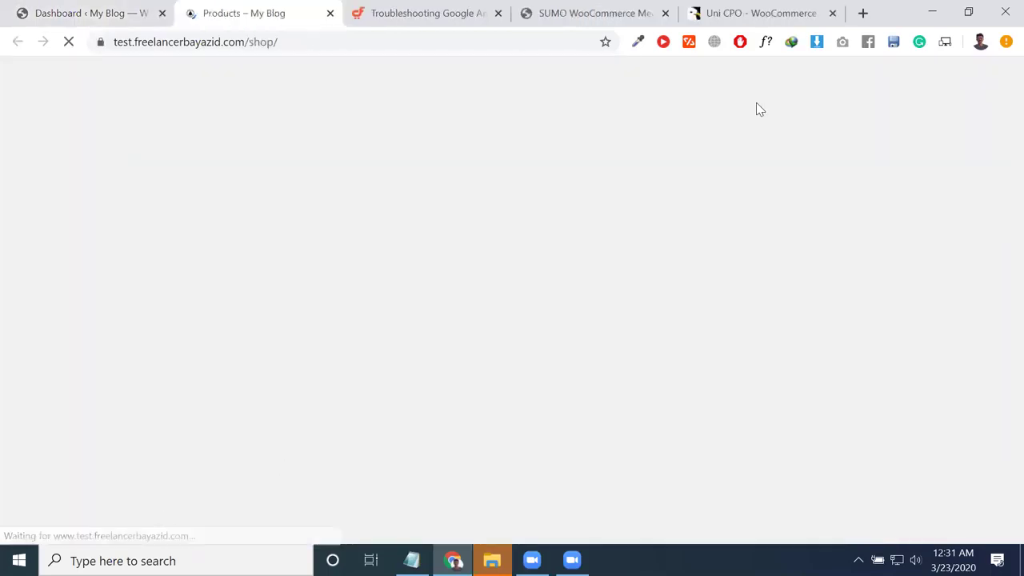
{"action": "left_click_drag", "start_coordinate": [738, 6], "coordinate": [412, 18]}
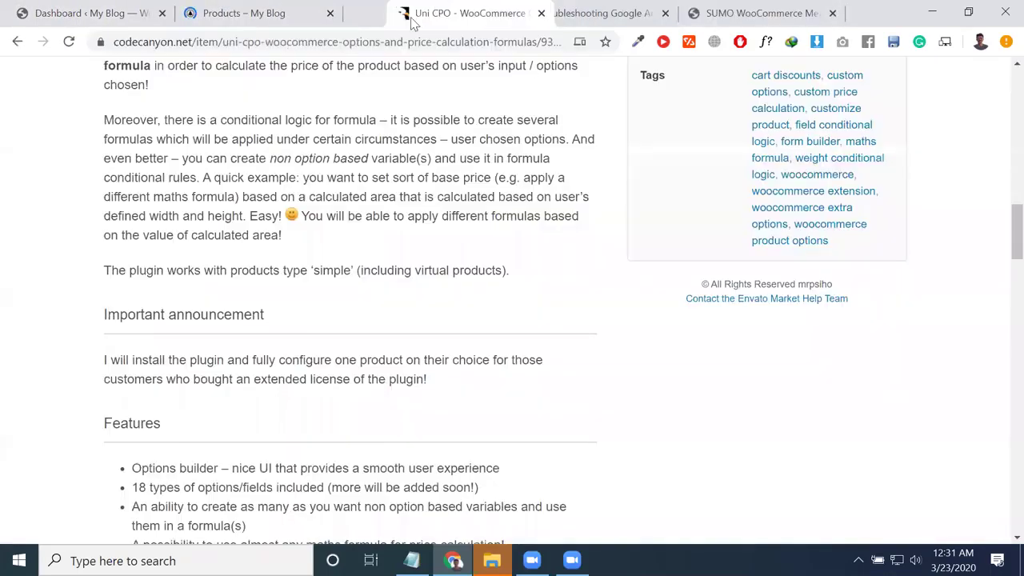
{"action": "left_click", "coordinate": [248, 8]}
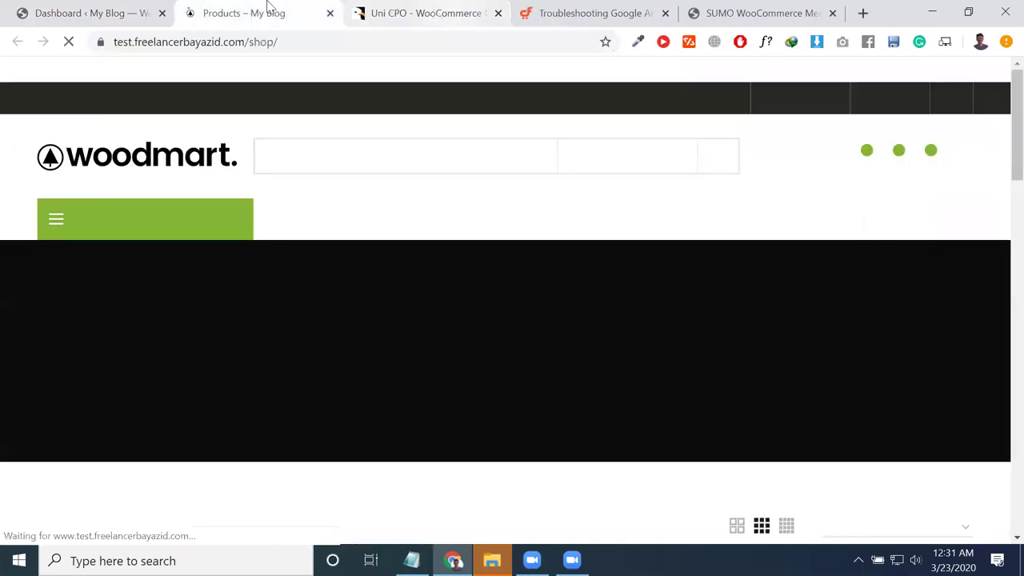
Step: Scroll the shop and open the Eames Plastic Side Chair product page
{"action": "key", "text": "ctrl+Tab"}
{"action": "key", "text": "ctrl+shift+Tab"}
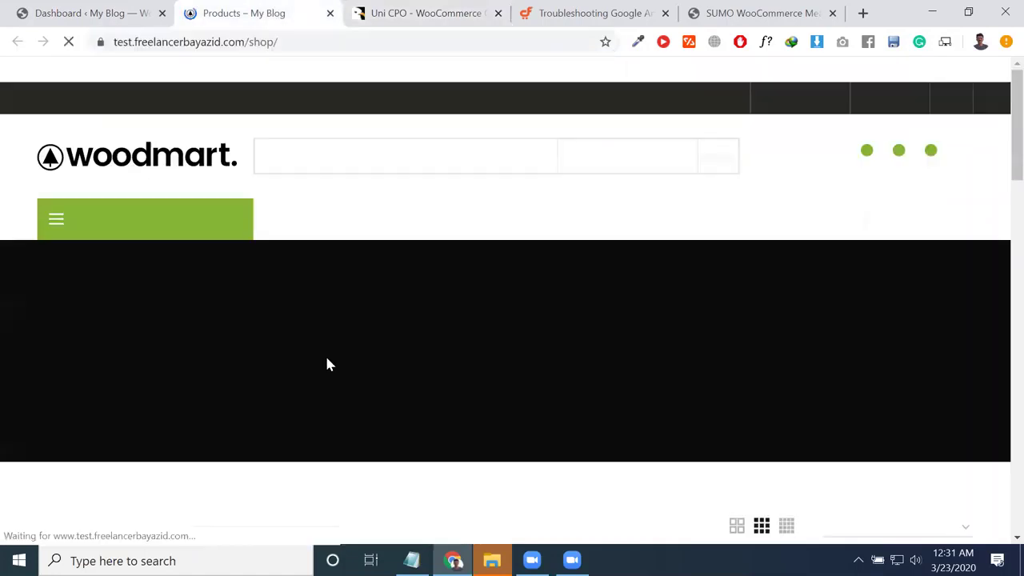
{"action": "scroll", "coordinate": [362, 397], "scroll_direction": "down", "scroll_amount": 5}
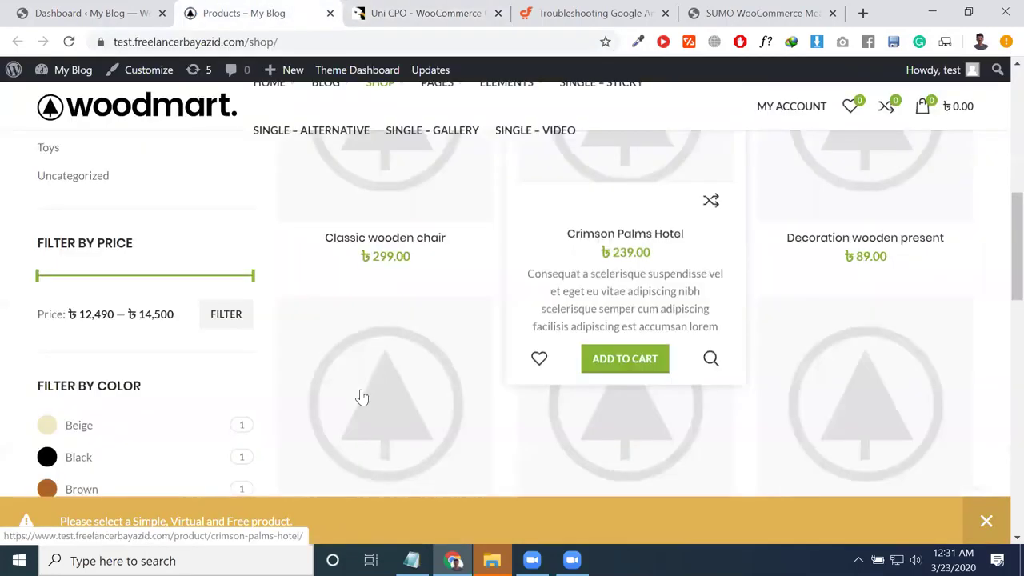
{"action": "left_click", "coordinate": [374, 390]}
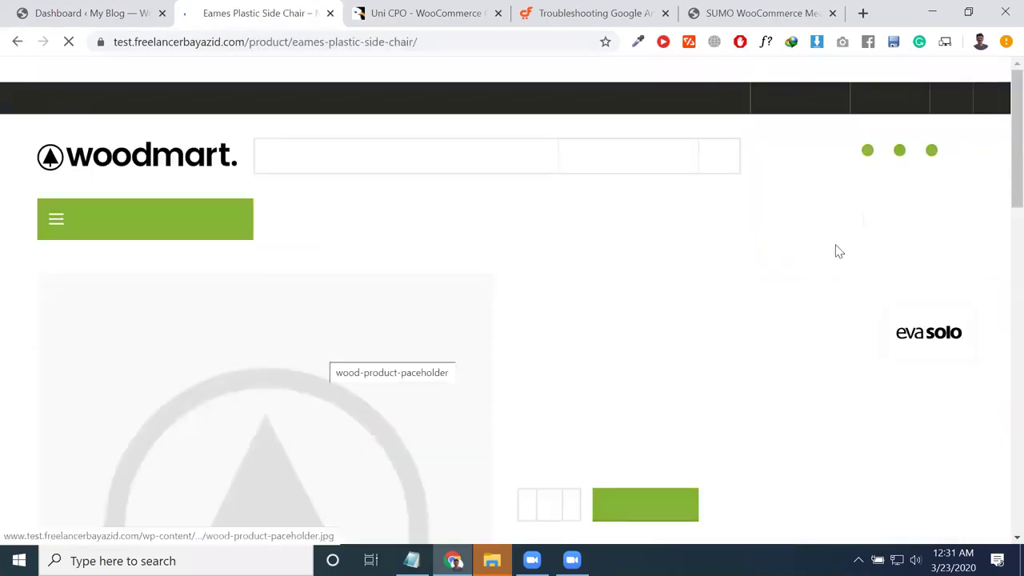
{"action": "scroll", "coordinate": [585, 240], "scroll_direction": "down", "scroll_amount": 3}
{"action": "scroll", "coordinate": [585, 274], "scroll_direction": "up", "scroll_amount": 3}
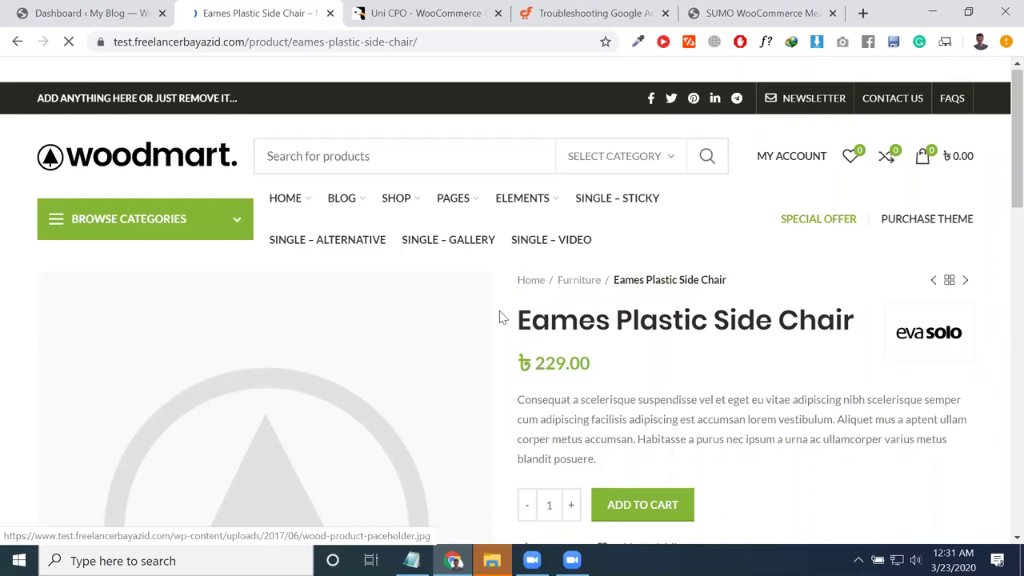
{"action": "scroll", "coordinate": [555, 208], "scroll_direction": "down", "scroll_amount": 15}
{"action": "scroll", "coordinate": [555, 208], "scroll_direction": "up", "scroll_amount": 3}
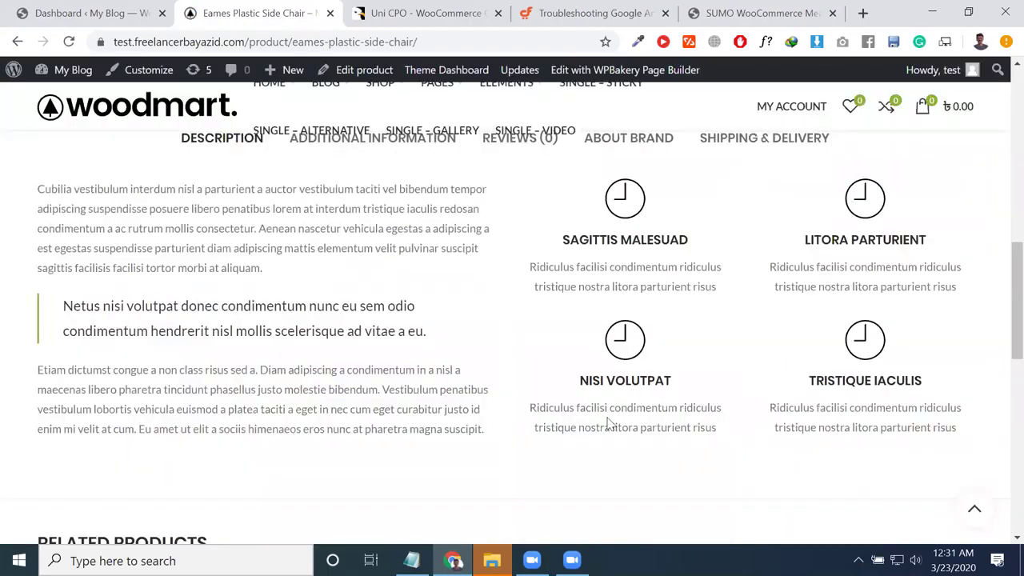
{"action": "scroll", "coordinate": [638, 458], "scroll_direction": "up", "scroll_amount": 4}
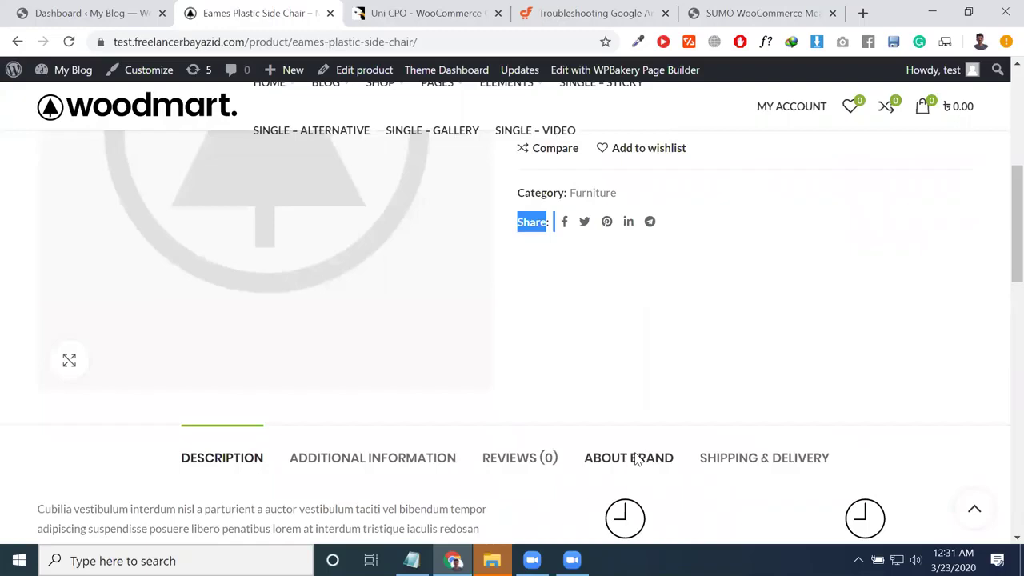
{"action": "scroll", "coordinate": [558, 205], "scroll_direction": "up", "scroll_amount": 3}
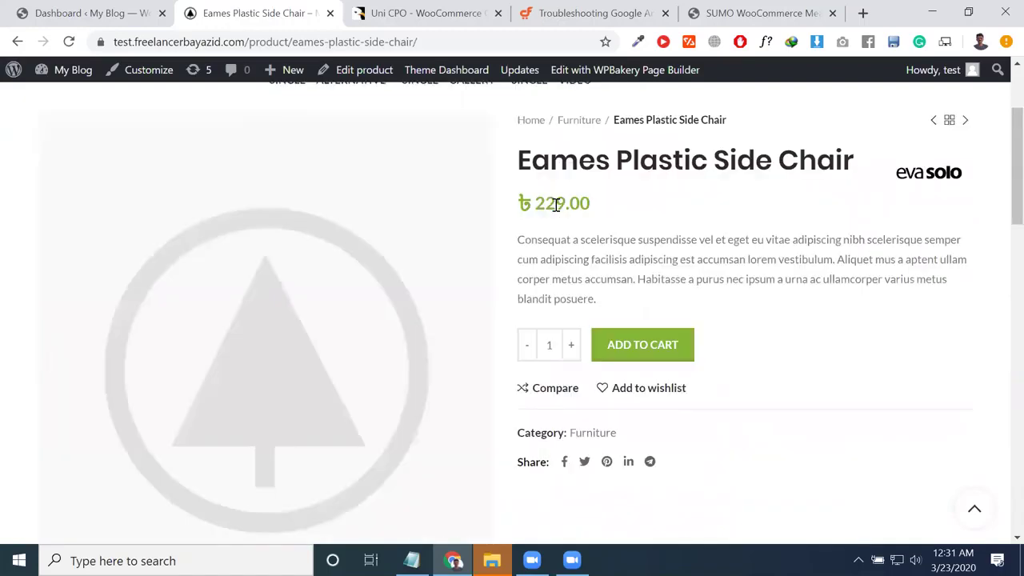
{"action": "triple_click", "coordinate": [553, 205]}
{"action": "scroll", "coordinate": [636, 417], "scroll_direction": "down", "scroll_amount": 3}
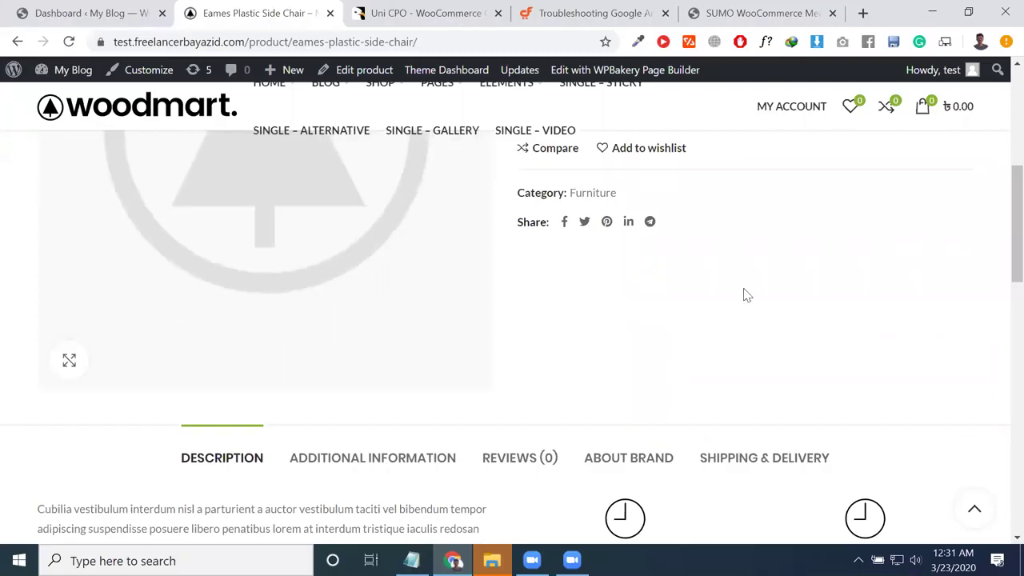
Step: Check the SUMO tab, then close the Uni CPO plugin tab
{"action": "left_click", "coordinate": [760, 13]}
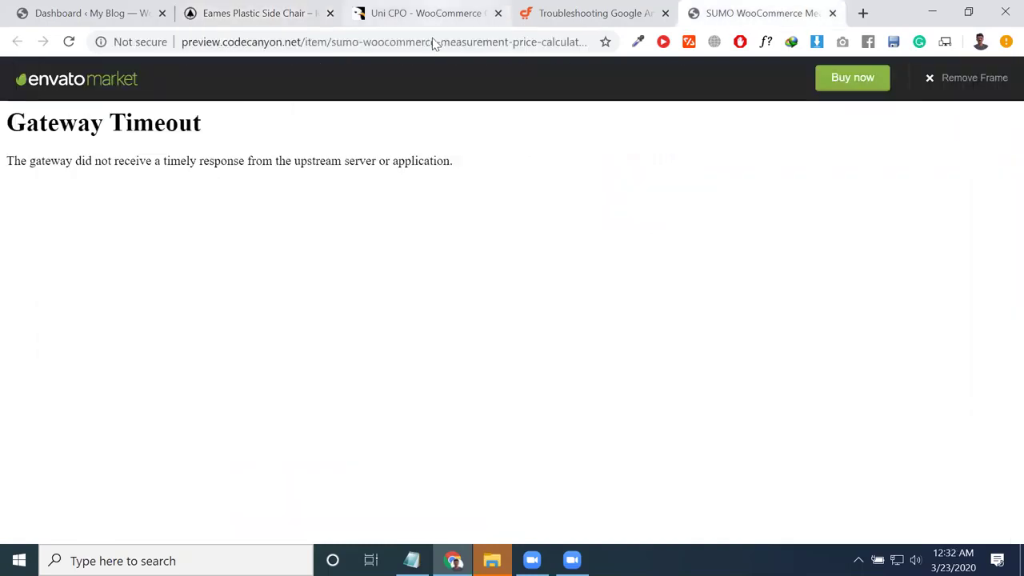
{"action": "left_click", "coordinate": [428, 13]}
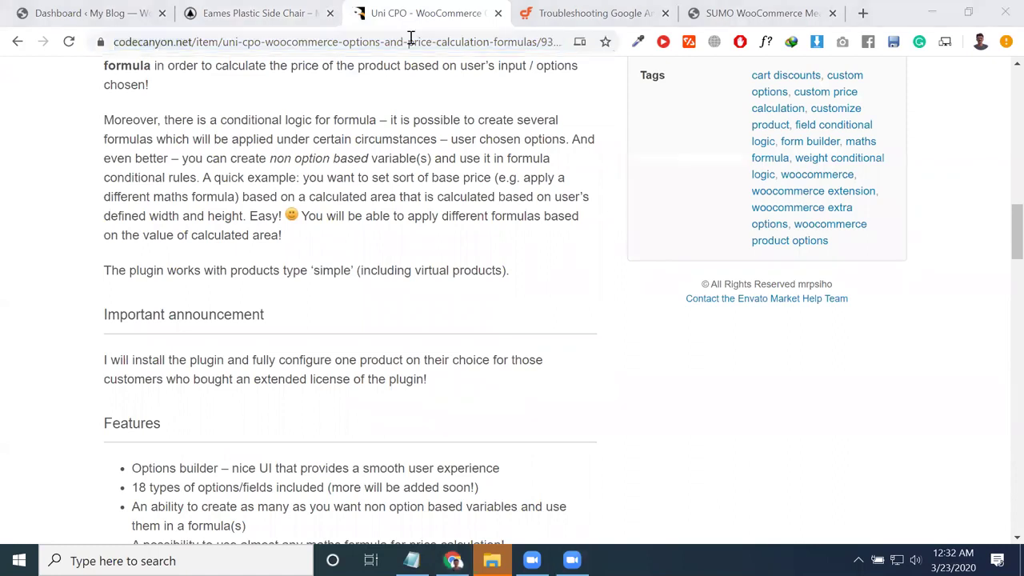
{"action": "middle_click", "coordinate": [341, 16]}
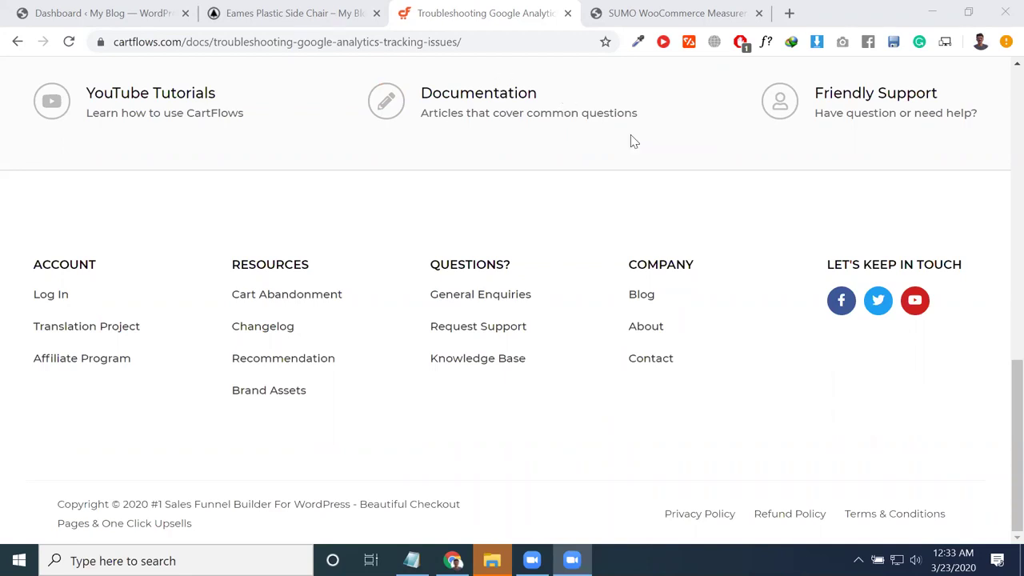
Step: Scroll up the CartFlows article and switch to the SUMO WooCommerce preview tab
{"action": "scroll", "coordinate": [379, 189], "scroll_direction": "up", "scroll_amount": 1}
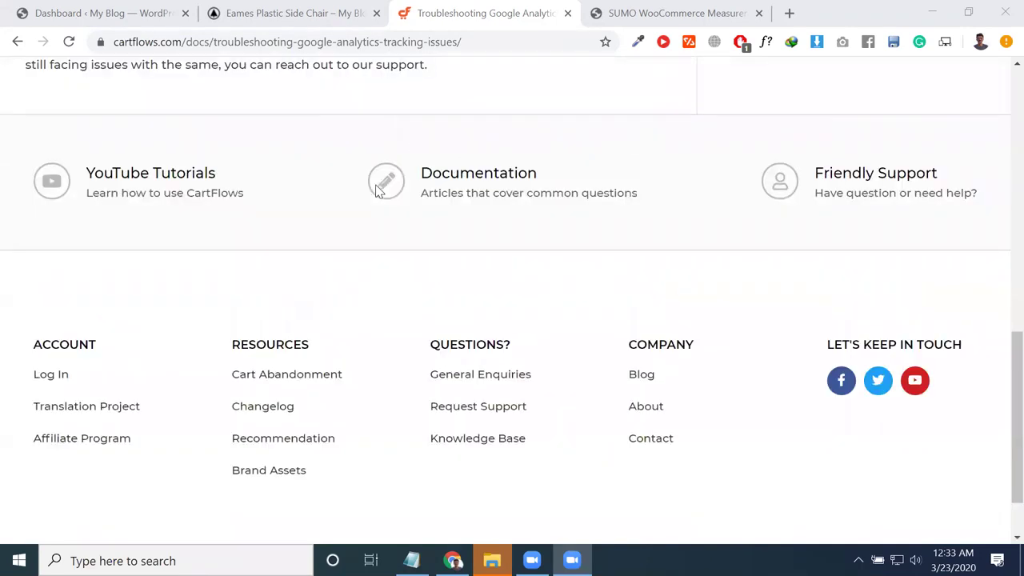
{"action": "scroll", "coordinate": [380, 189], "scroll_direction": "up", "scroll_amount": 1}
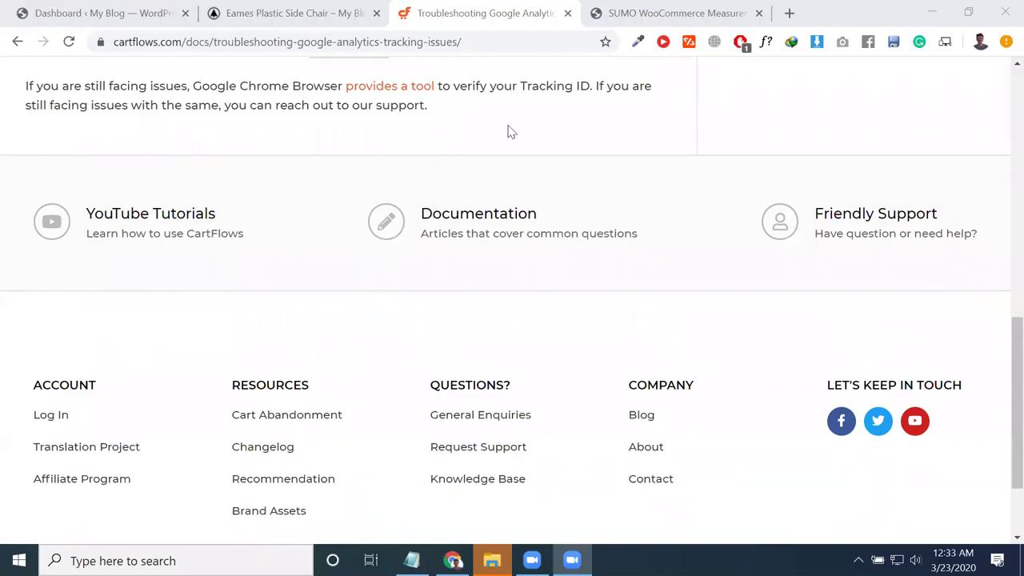
{"action": "left_click", "coordinate": [652, 13]}
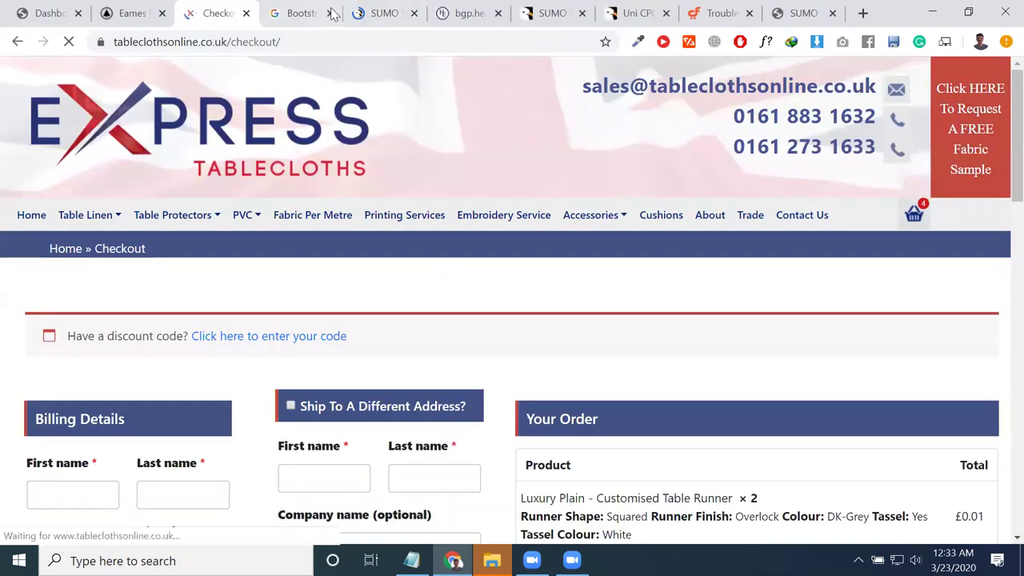
Step: Close the Bootstrap and duplicate SUMO tabs and open the Tablecloths category
{"action": "left_click", "coordinate": [332, 14]}
{"action": "left_click", "coordinate": [332, 14]}
{"action": "left_click", "coordinate": [80, 216]}
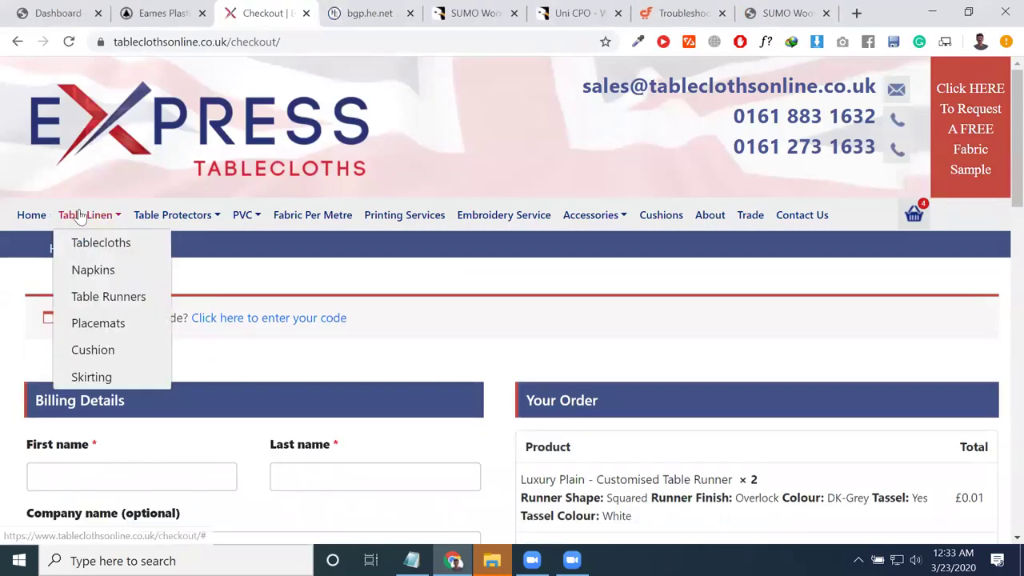
{"action": "left_click", "coordinate": [108, 255]}
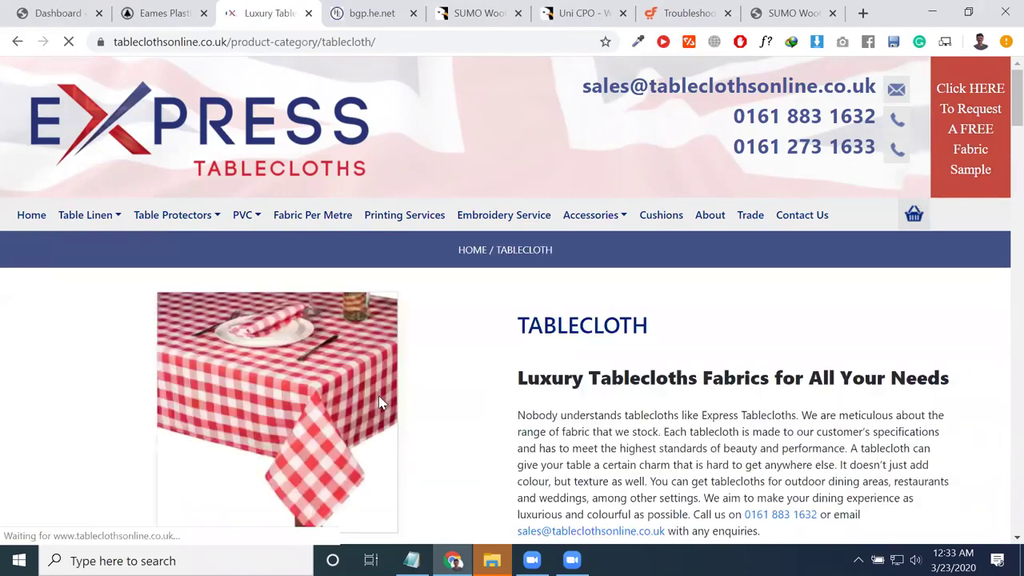
Step: Open the Luxury Plain tablecloth product page, then start a new blank tab
{"action": "scroll", "coordinate": [331, 408], "scroll_direction": "down", "scroll_amount": 4}
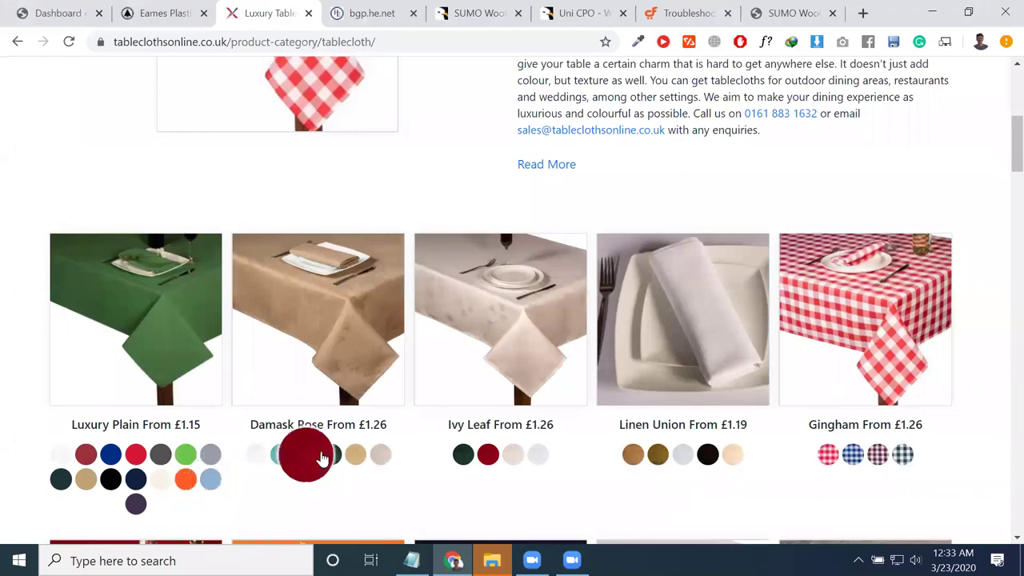
{"action": "left_click", "coordinate": [158, 376]}
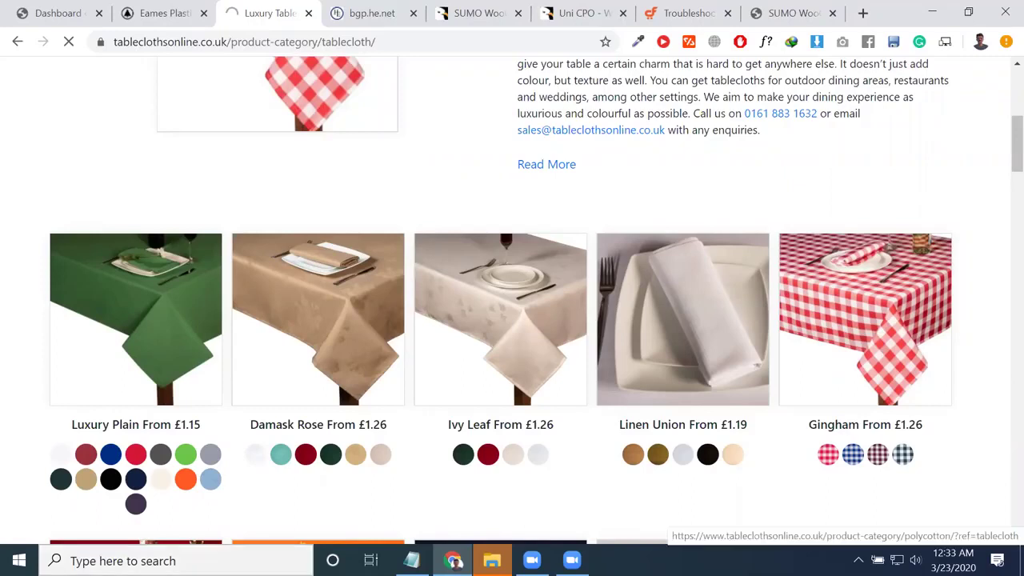
{"action": "left_click", "coordinate": [296, 41]}
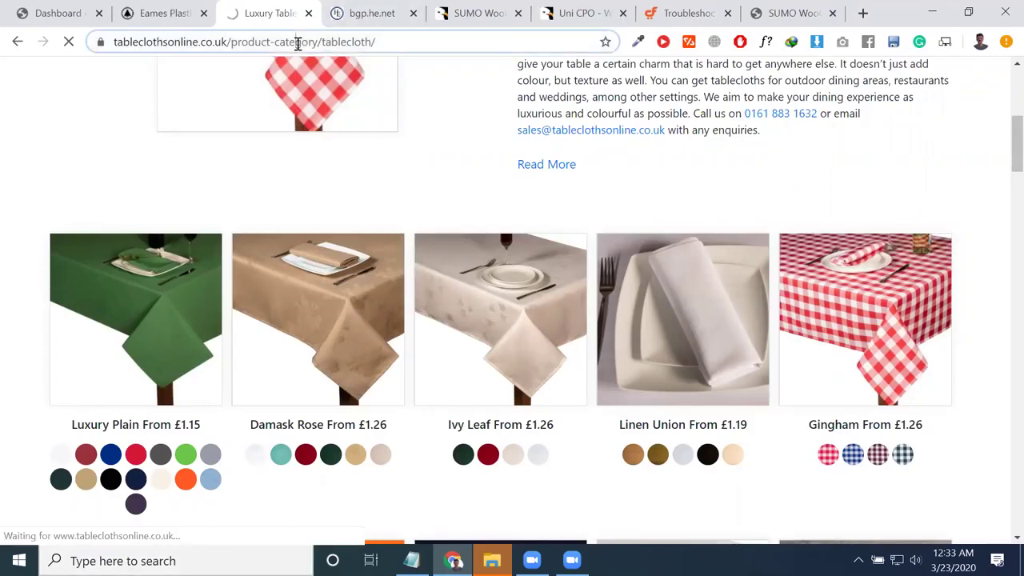
{"action": "left_click_drag", "start_coordinate": [357, 56], "coordinate": [366, 78]}
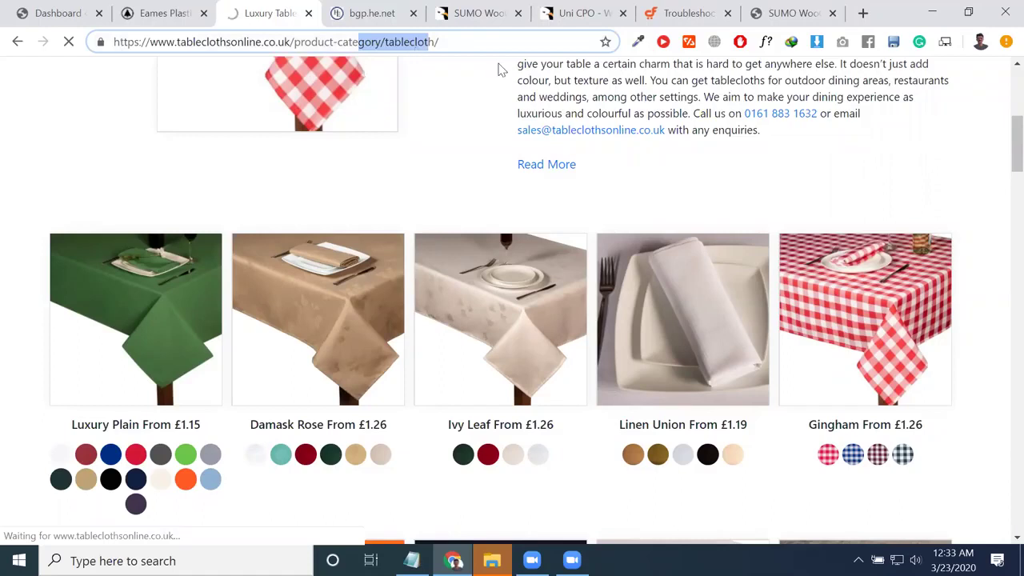
{"action": "key", "text": "ctrl+t"}
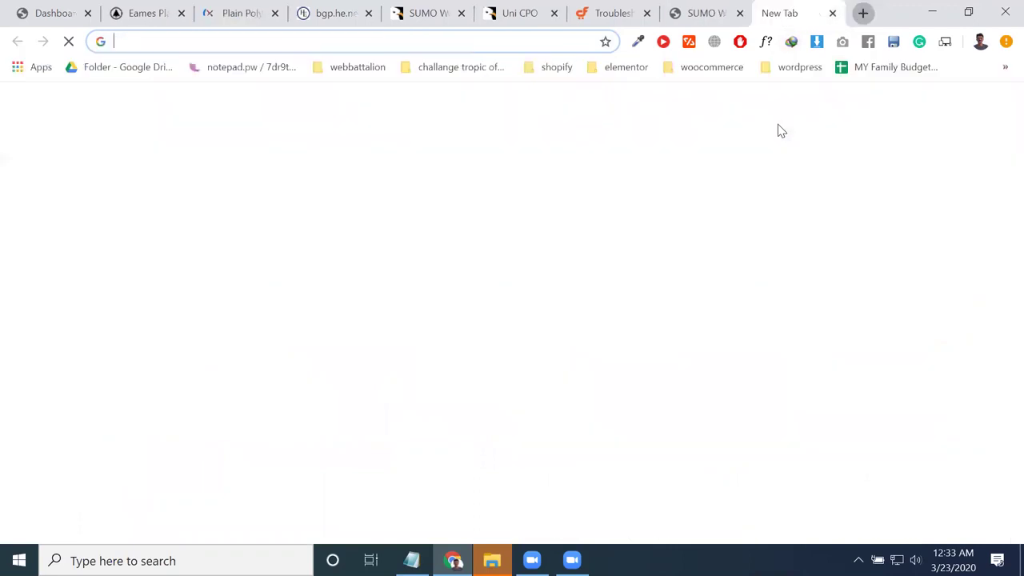
Step: Load Google Drive in the new tab and scroll through My Drive
{"action": "type", "text": "dr"}
{"action": "key", "text": "BackSpace"}
{"action": "key", "text": "BackSpace"}
{"action": "key", "text": "BackSpace"}
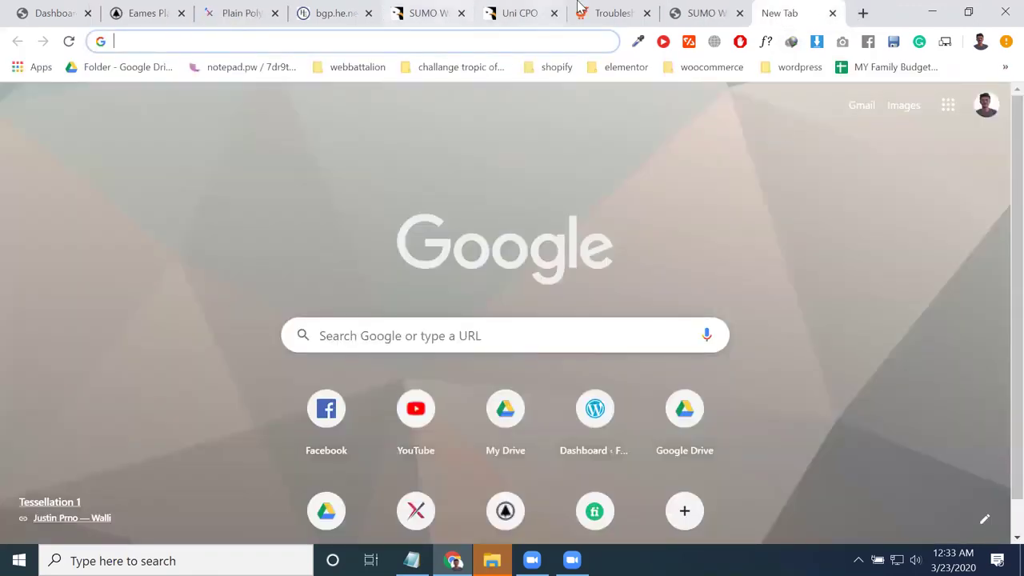
{"action": "type", "text": "dri"}
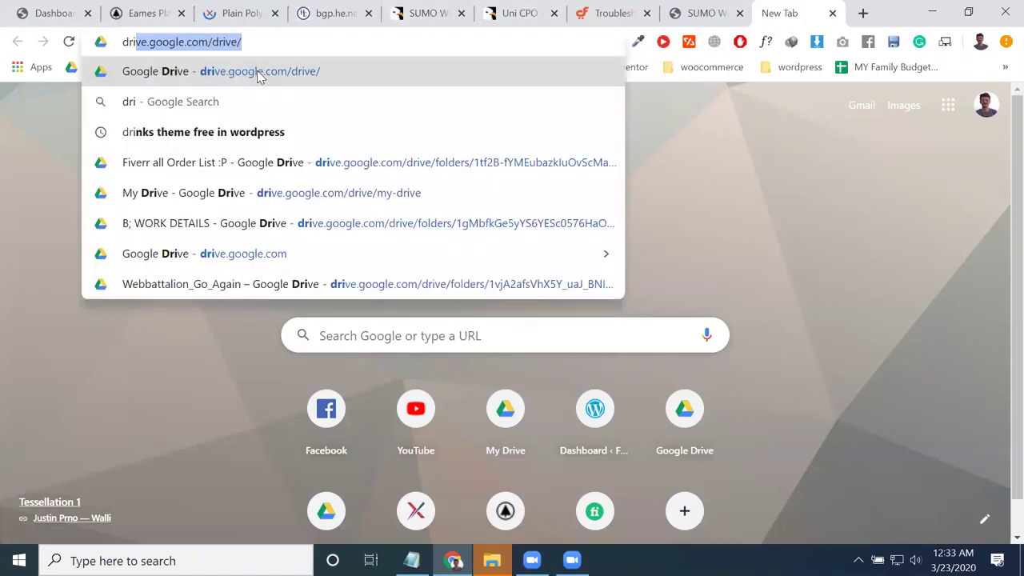
{"action": "left_click", "coordinate": [259, 76]}
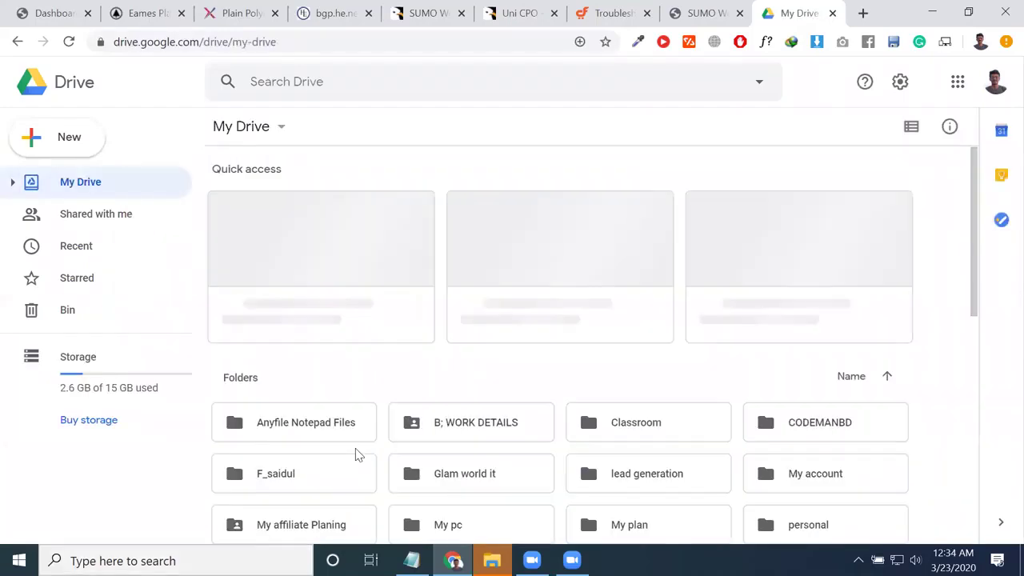
{"action": "scroll", "coordinate": [396, 380], "scroll_direction": "down", "scroll_amount": 1}
{"action": "scroll", "coordinate": [416, 371], "scroll_direction": "down", "scroll_amount": 2}
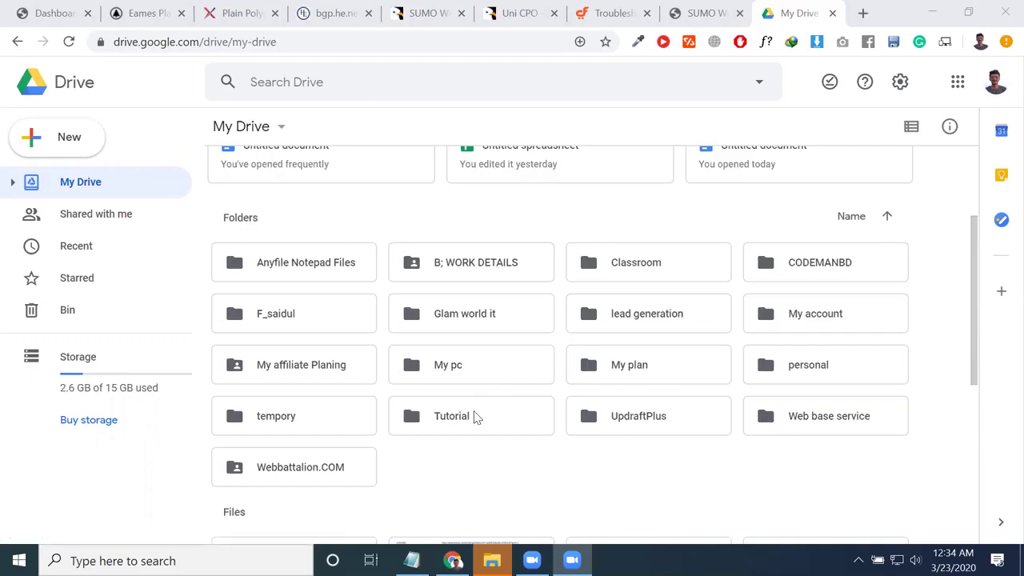
{"action": "left_click", "coordinate": [612, 13]}
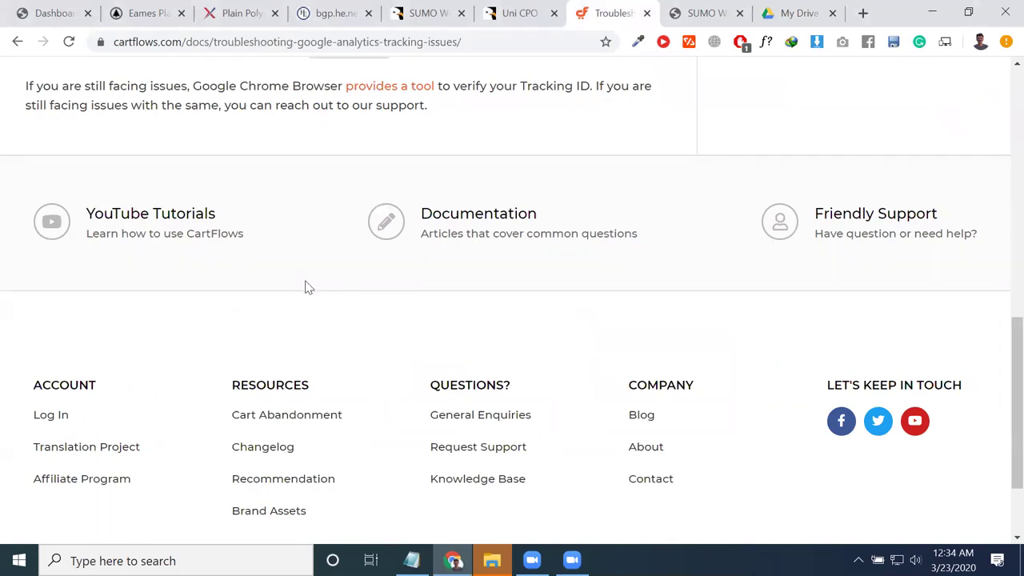
{"action": "left_click", "coordinate": [812, 14]}
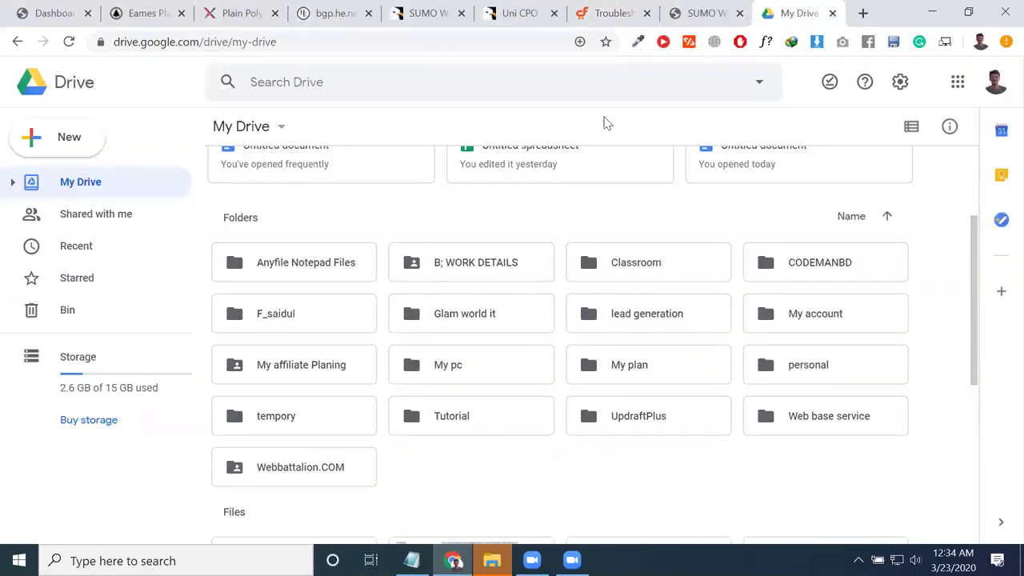
Step: Open the B; WORK DETAILS folder, inspect its subfolders, and return to My Drive
{"action": "left_click", "coordinate": [476, 270]}
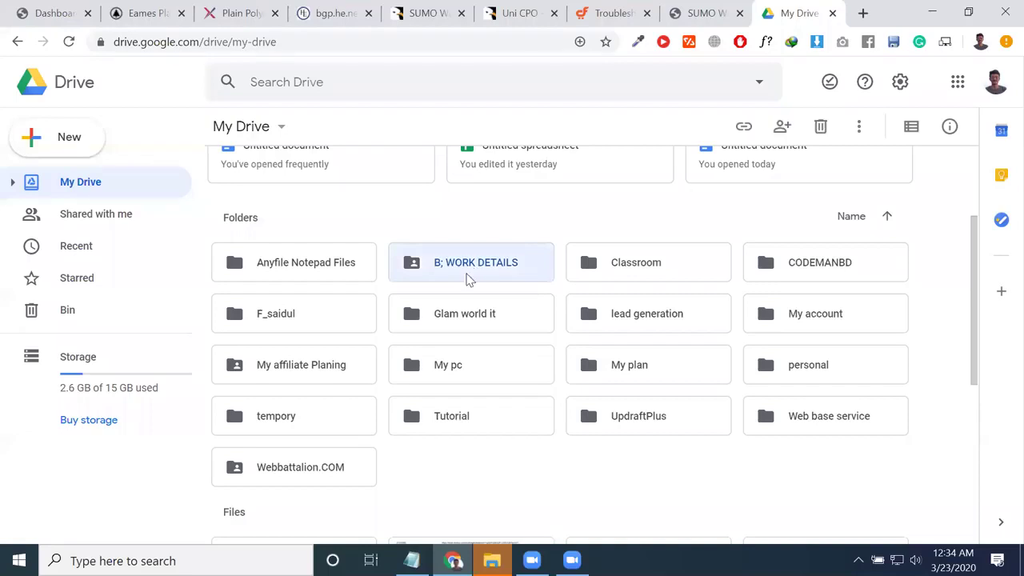
{"action": "double_click", "coordinate": [472, 269]}
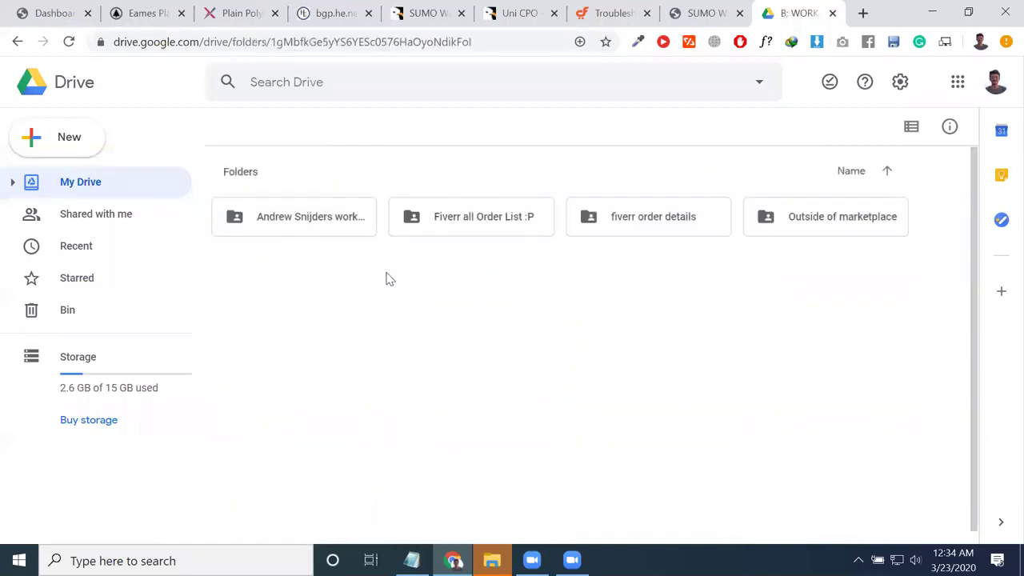
{"action": "left_click", "coordinate": [446, 222]}
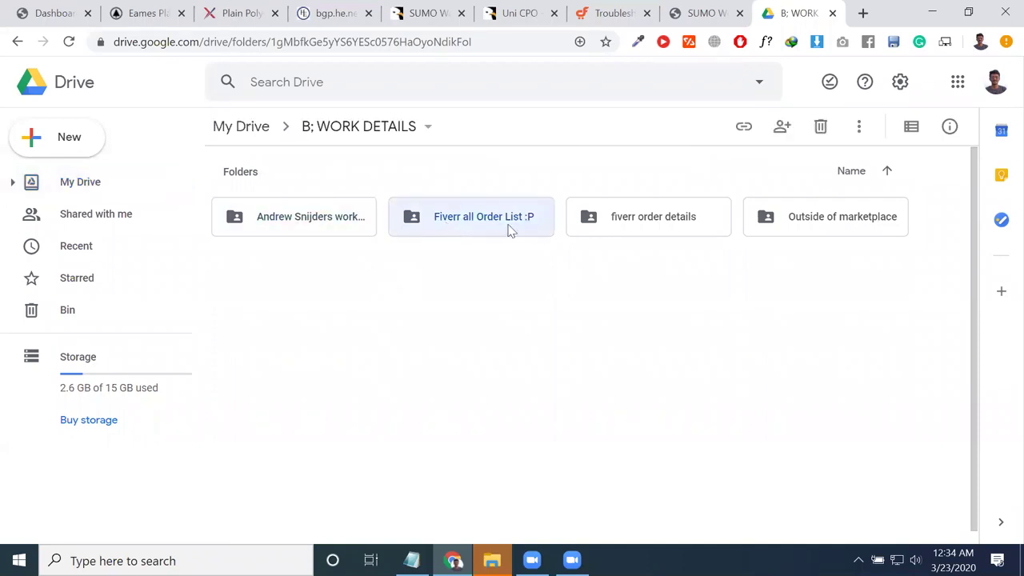
{"action": "left_click", "coordinate": [638, 232]}
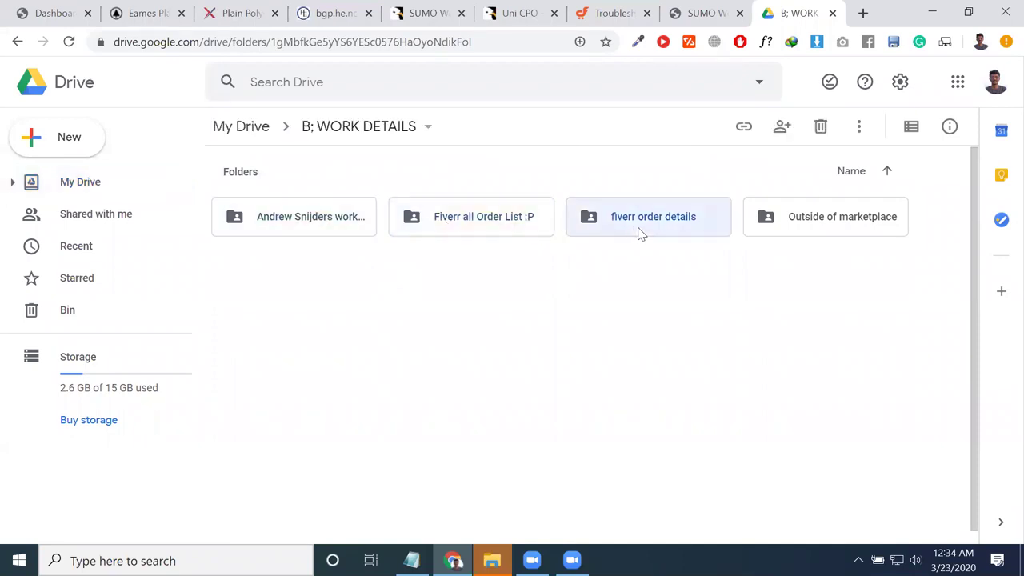
{"action": "left_click", "coordinate": [858, 229]}
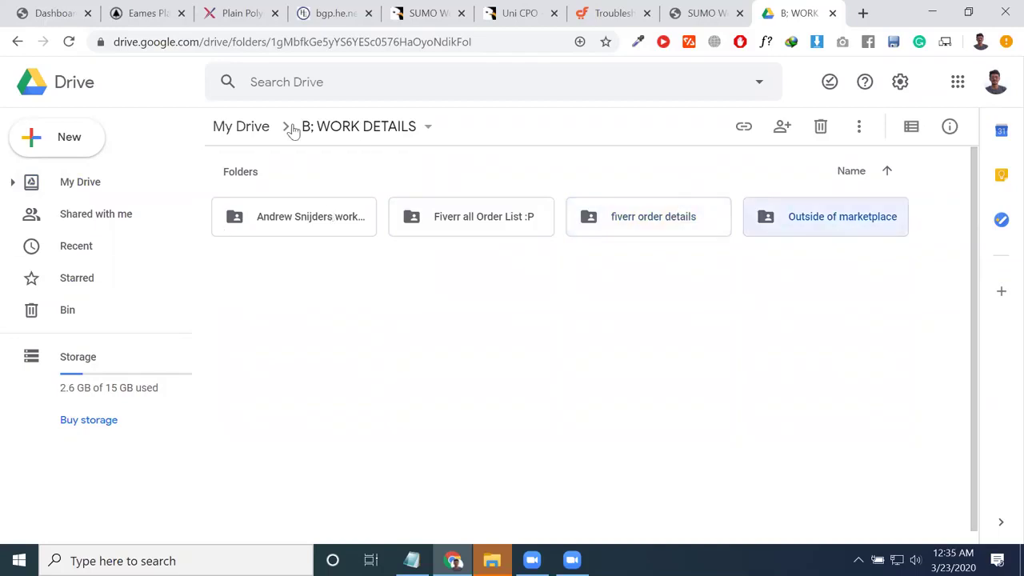
{"action": "left_click", "coordinate": [255, 131]}
{"action": "scroll", "coordinate": [528, 276], "scroll_direction": "down", "scroll_amount": 5}
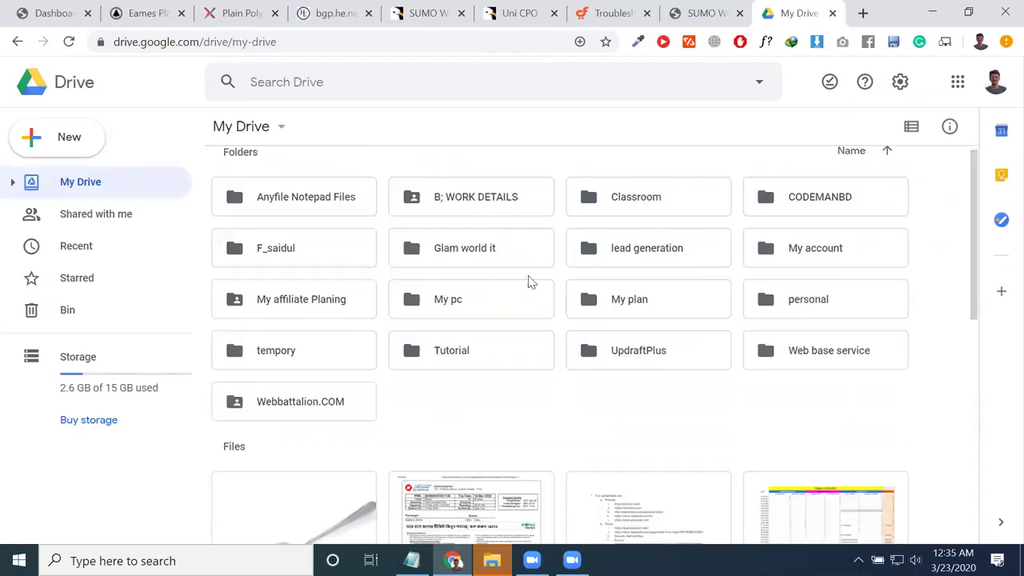
{"action": "left_click", "coordinate": [804, 160]}
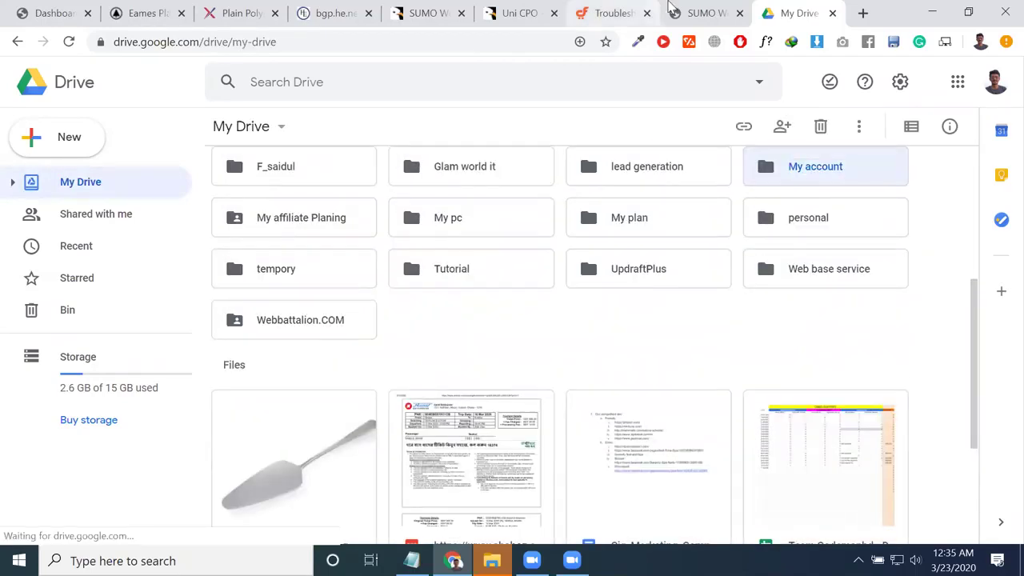
{"action": "left_click", "coordinate": [674, 10]}
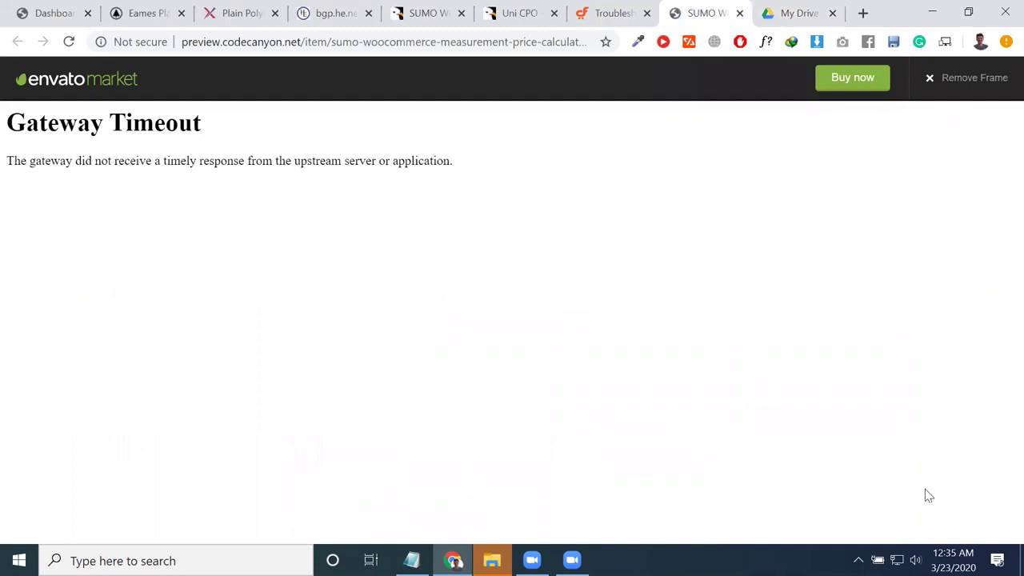
Step: Open a new blank tab and close the Google Drive tab
{"action": "left_click", "coordinate": [833, 531]}
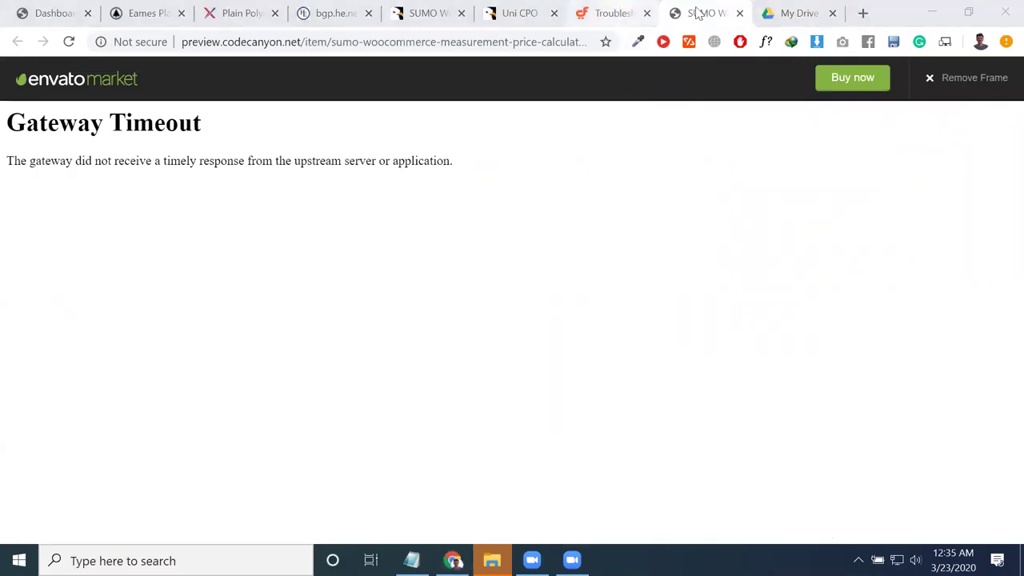
{"action": "left_click", "coordinate": [612, 13]}
{"action": "left_click", "coordinate": [796, 13]}
{"action": "scroll", "coordinate": [299, 248], "scroll_direction": "up", "scroll_amount": 3}
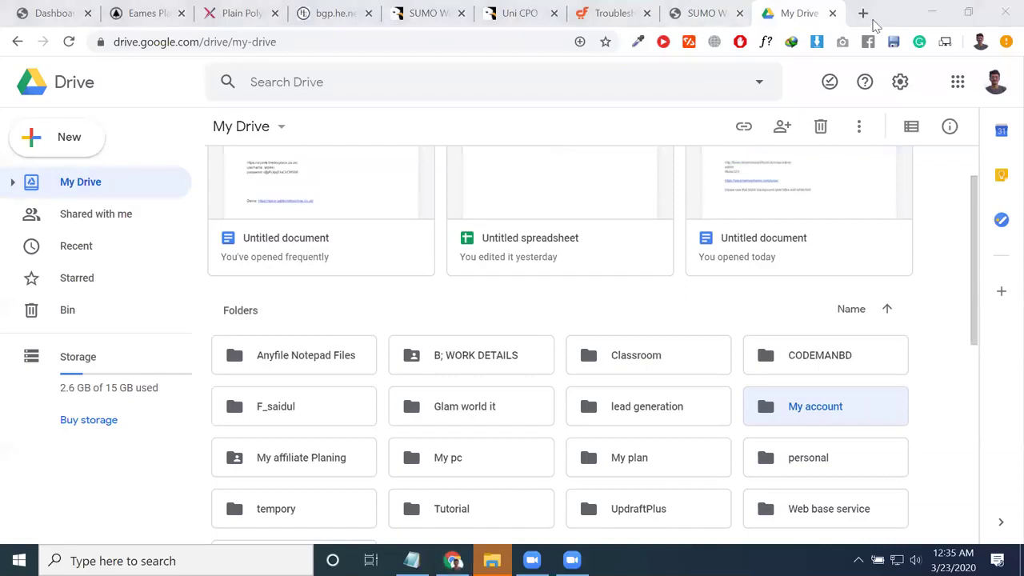
{"action": "left_click", "coordinate": [862, 13]}
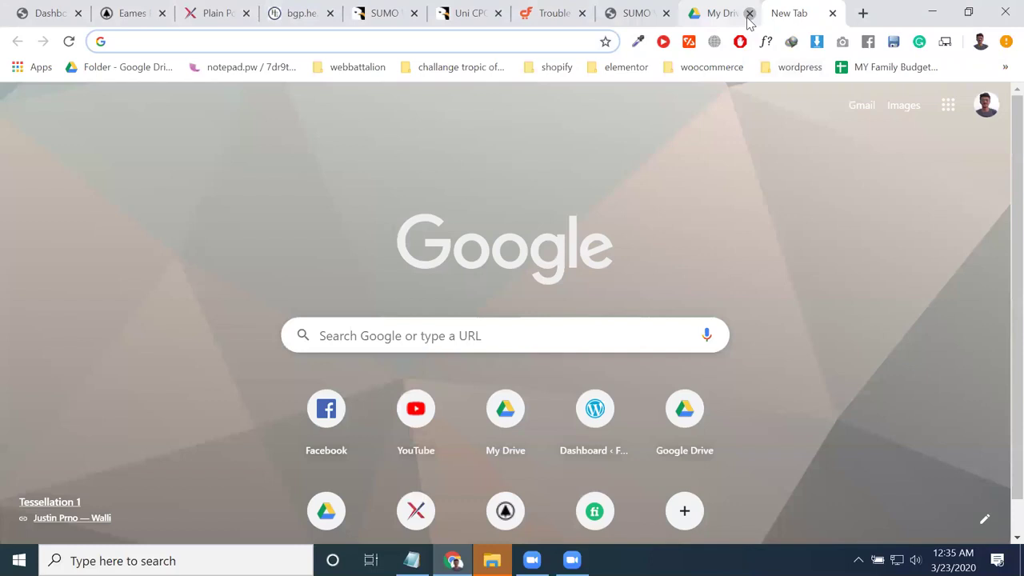
{"action": "left_click", "coordinate": [750, 14]}
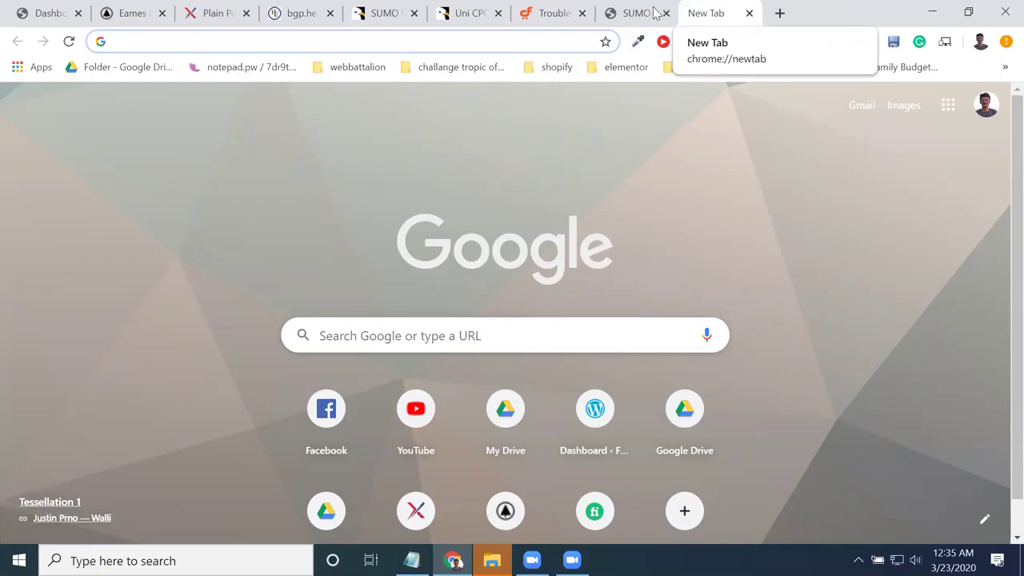
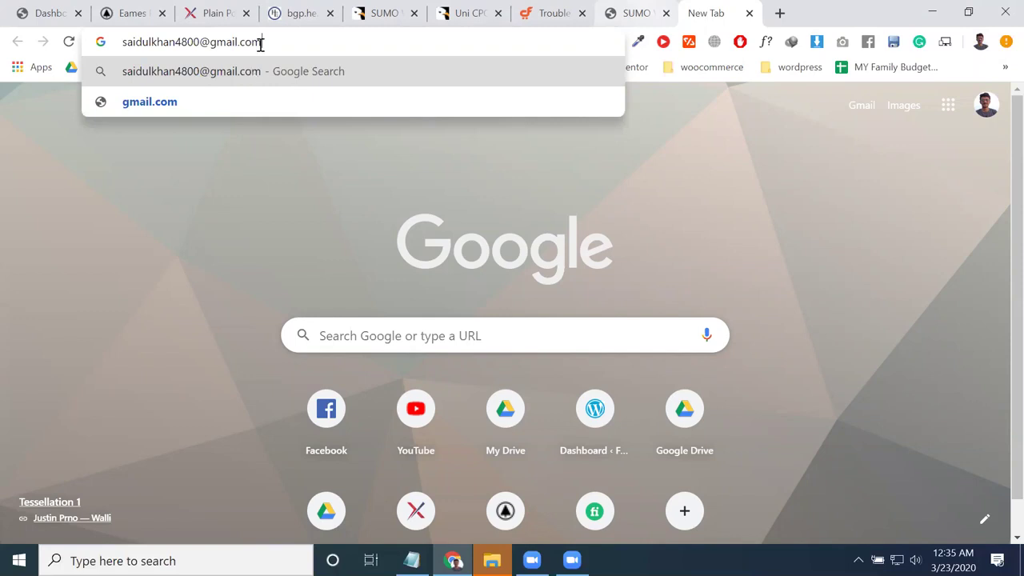
Step: Type an e-mail address into the new tab's omnibox, then switch to the SUMO preview tab
{"action": "key", "text": "ctrl+shift+Left"}
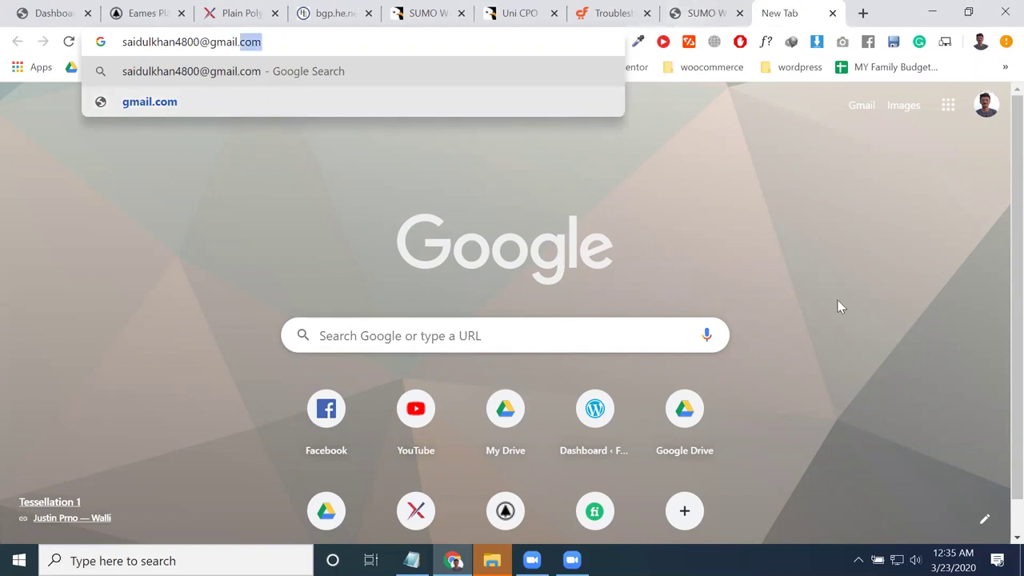
{"action": "key", "text": "ctrl+shift+Tab"}
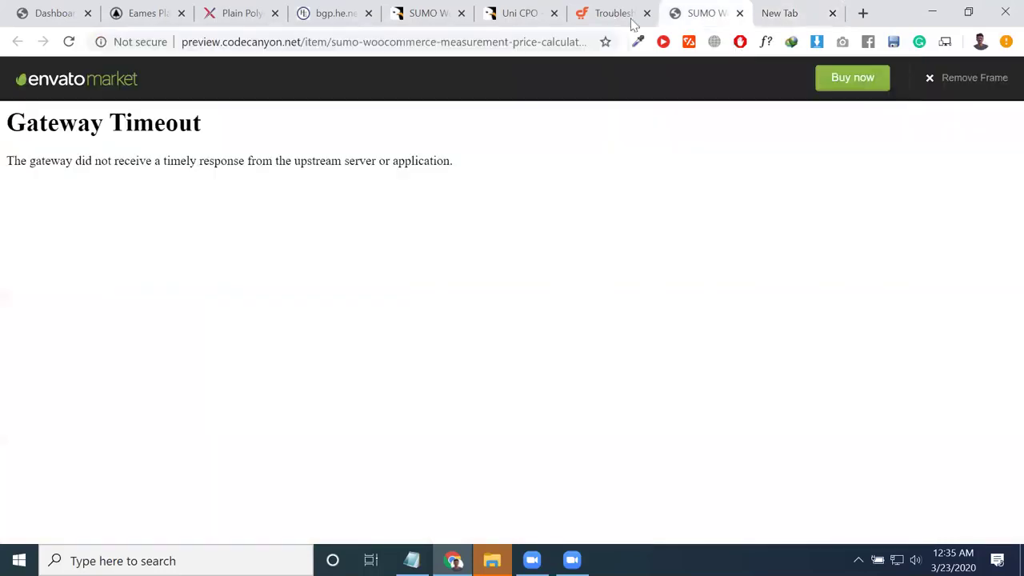
Step: Close the CartFlows troubleshooting, bgp.he.net and SUMO WooCommerce tabs
{"action": "left_click", "coordinate": [633, 18]}
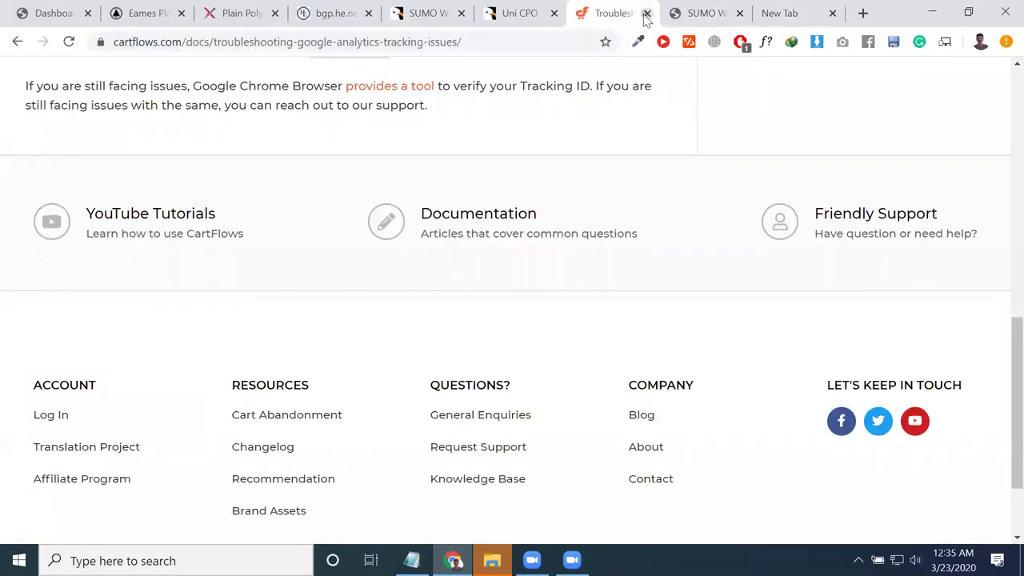
{"action": "left_click", "coordinate": [645, 17]}
{"action": "left_click", "coordinate": [645, 18]}
{"action": "key", "text": "ctrl+w"}
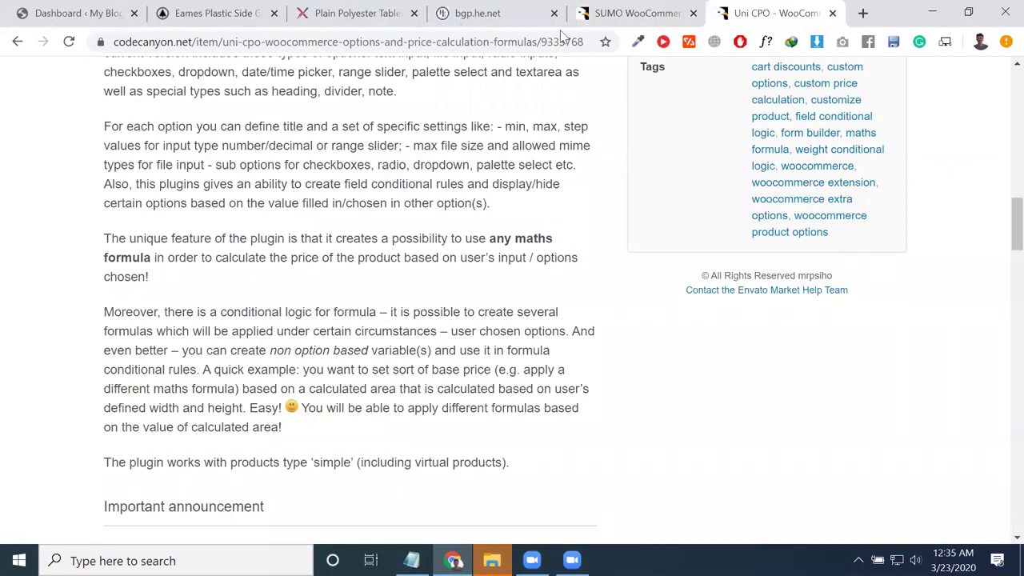
{"action": "left_click", "coordinate": [556, 20]}
{"action": "left_click", "coordinate": [554, 14]}
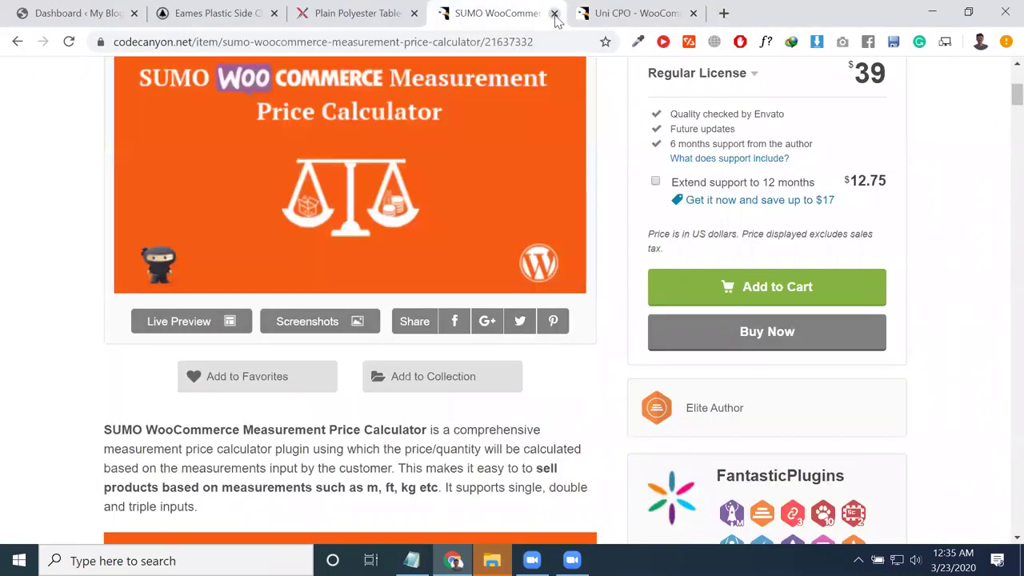
{"action": "left_click", "coordinate": [554, 15]}
{"action": "left_click", "coordinate": [555, 15]}
Step: Scroll the Plain Polyester Tablecloths page and mark the plain-polyester part of its address
{"action": "scroll", "coordinate": [467, 64], "scroll_direction": "down", "scroll_amount": 1}
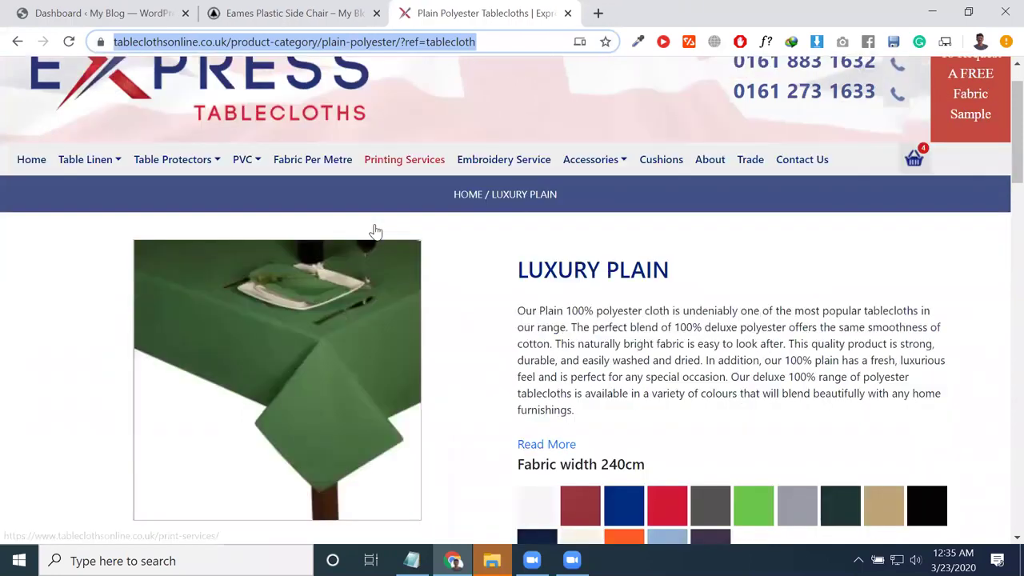
{"action": "scroll", "coordinate": [434, 345], "scroll_direction": "down", "scroll_amount": 3}
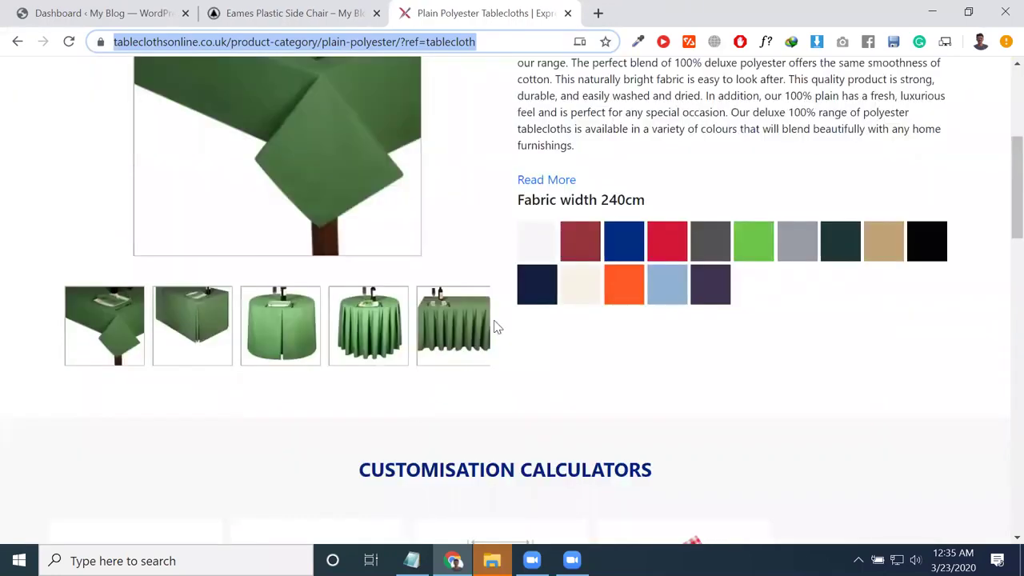
{"action": "scroll", "coordinate": [494, 326], "scroll_direction": "down", "scroll_amount": 2}
{"action": "scroll", "coordinate": [452, 152], "scroll_direction": "up", "scroll_amount": 4}
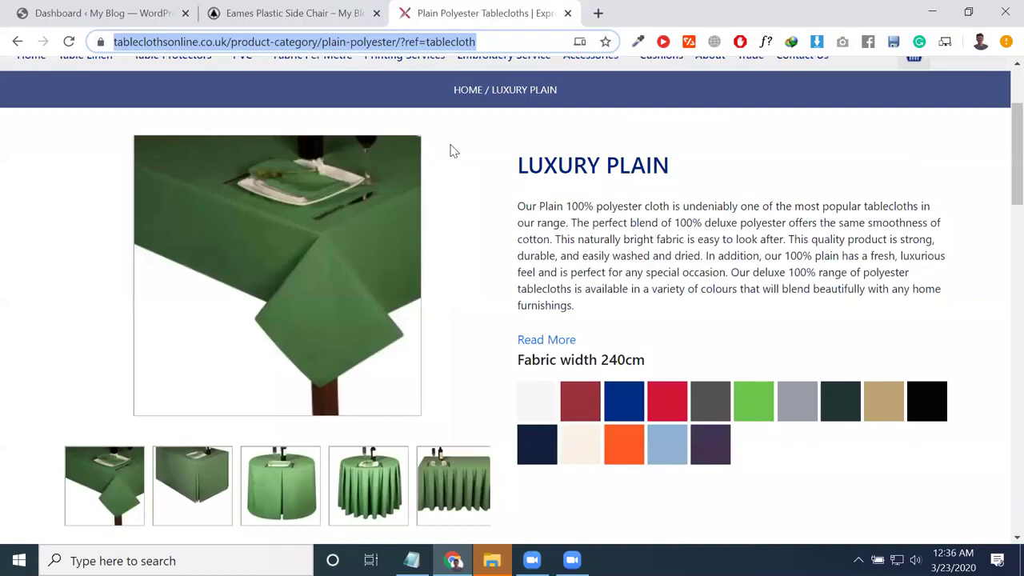
{"action": "left_click", "coordinate": [423, 42]}
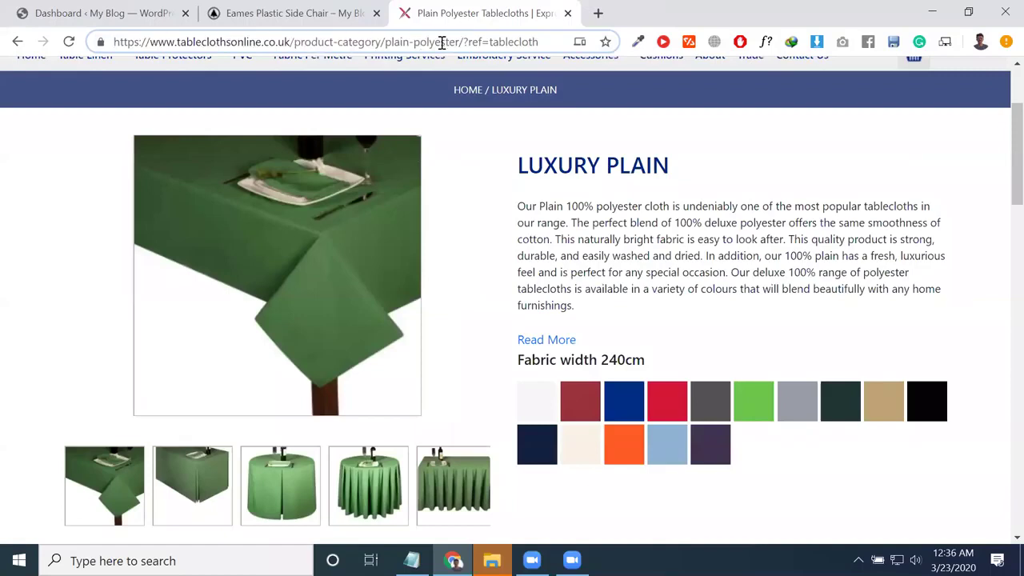
{"action": "left_click_drag", "start_coordinate": [393, 41], "coordinate": [452, 43]}
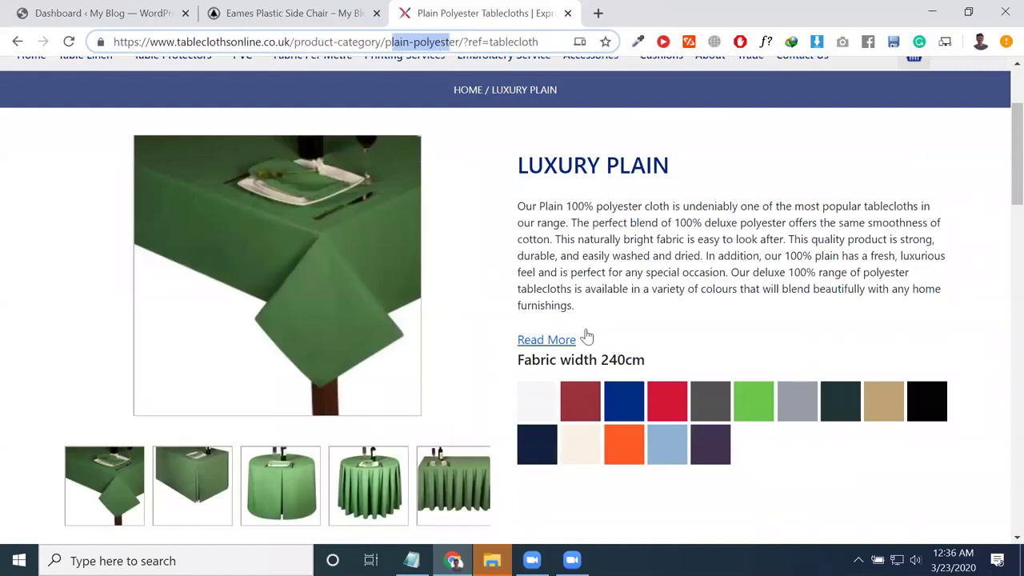
Step: Browse the Luxury Plain colour gallery and the customisation calculators below it
{"action": "scroll", "coordinate": [586, 336], "scroll_direction": "down", "scroll_amount": 1}
{"action": "left_click_drag", "start_coordinate": [586, 336], "coordinate": [654, 129]}
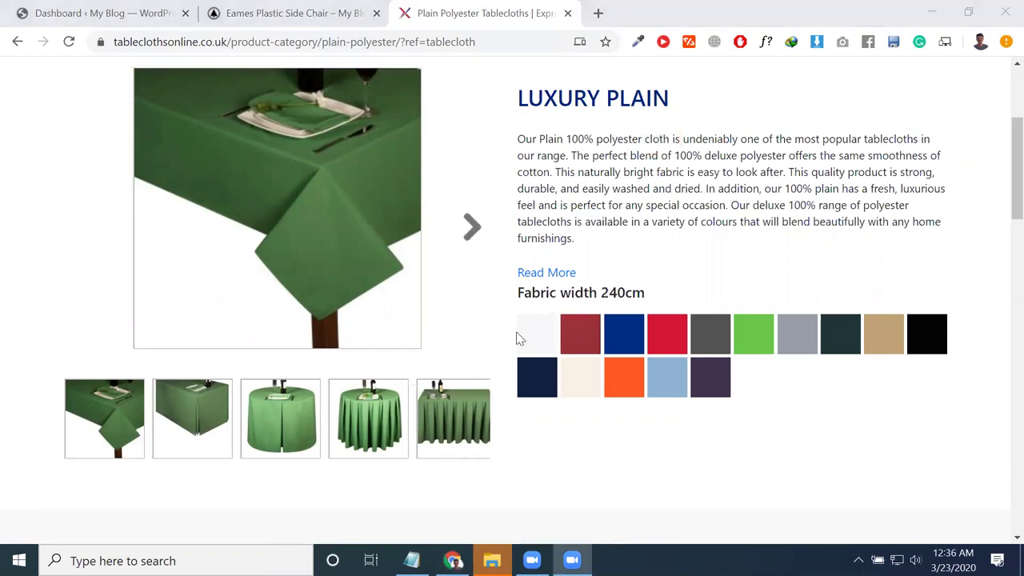
{"action": "scroll", "coordinate": [518, 338], "scroll_direction": "down", "scroll_amount": 1}
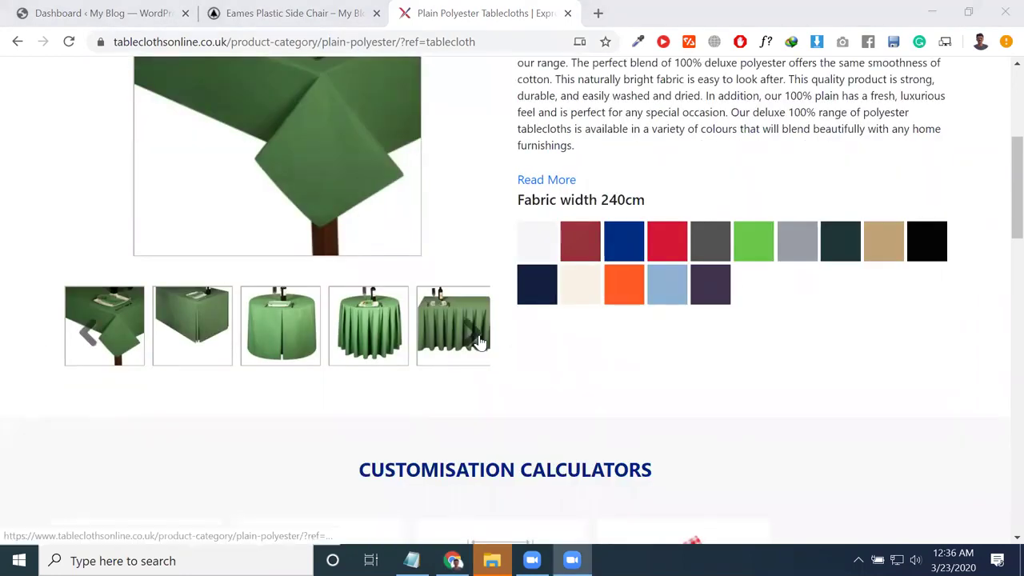
{"action": "left_click", "coordinate": [479, 342]}
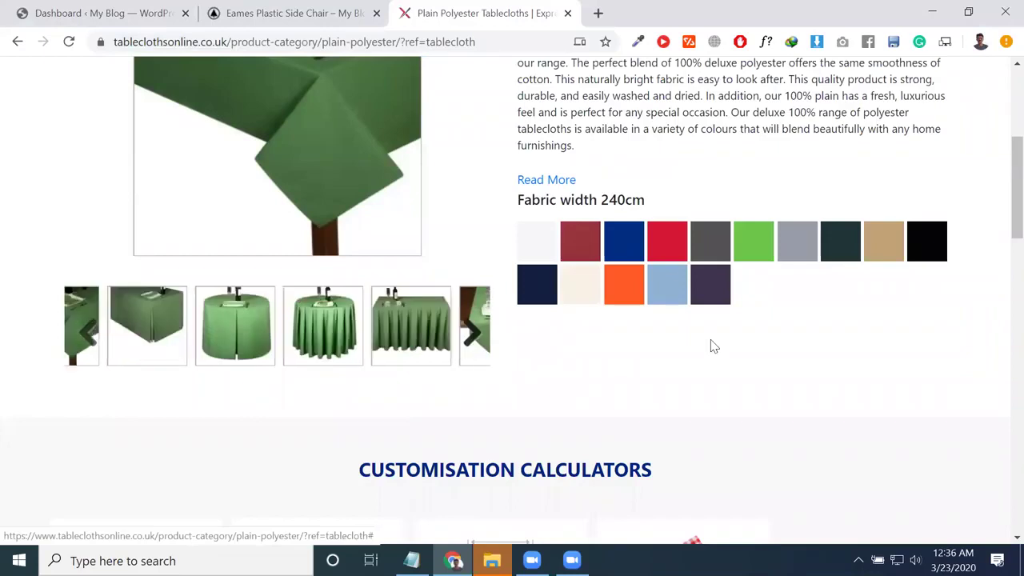
{"action": "scroll", "coordinate": [305, 449], "scroll_direction": "down", "scroll_amount": 1}
{"action": "scroll", "coordinate": [305, 449], "scroll_direction": "down", "scroll_amount": 2}
{"action": "left_click_drag", "start_coordinate": [332, 398], "coordinate": [478, 320]}
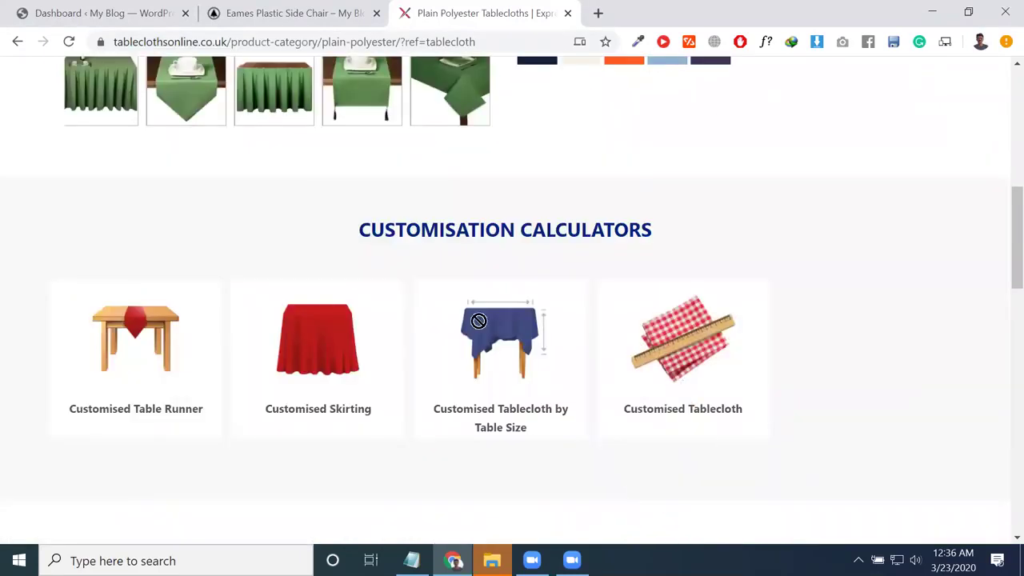
Step: Open and close the Tablecloth by Table Size calculator popup
{"action": "left_click", "coordinate": [448, 386]}
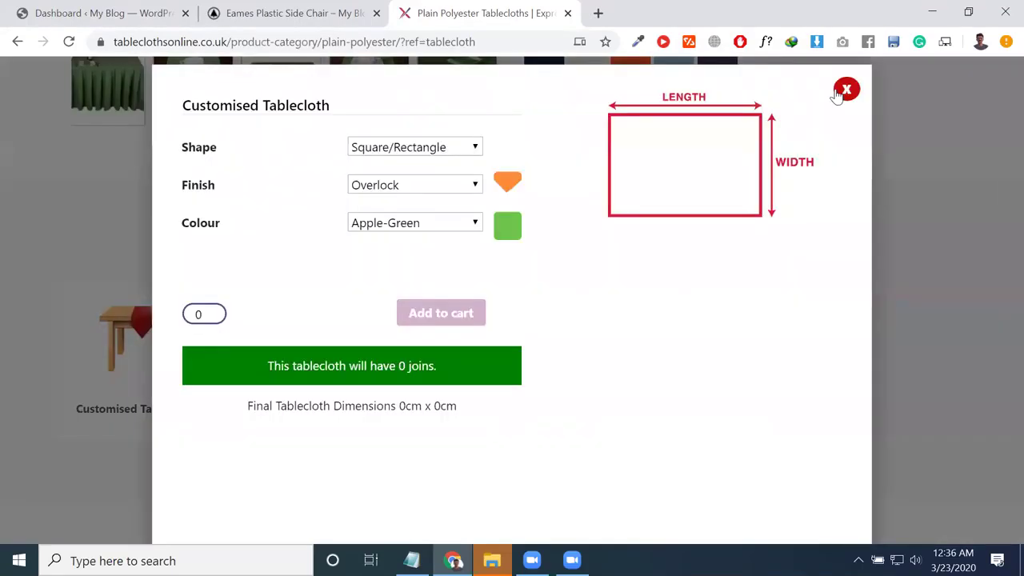
{"action": "left_click", "coordinate": [844, 91]}
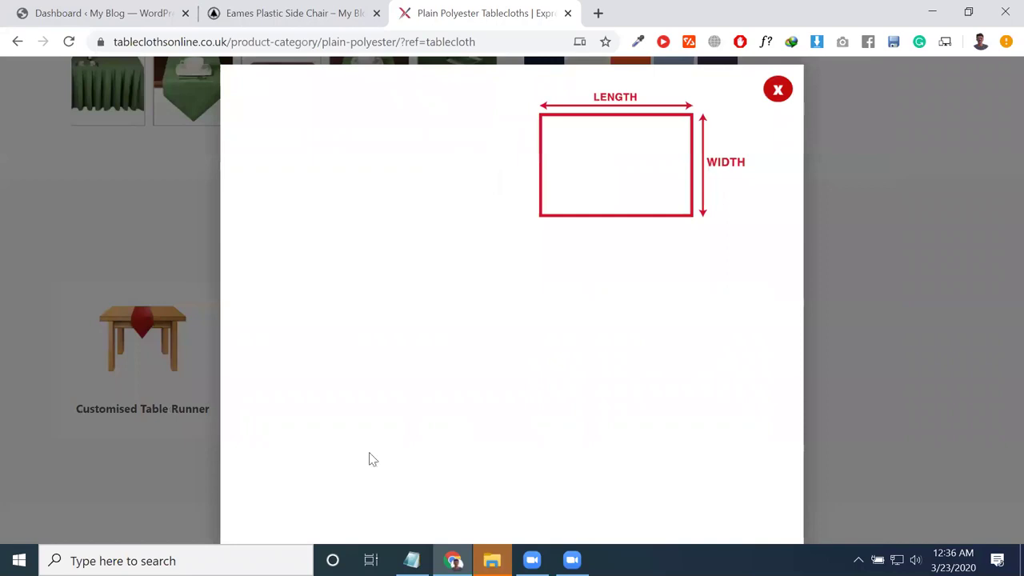
{"action": "key", "text": "Escape"}
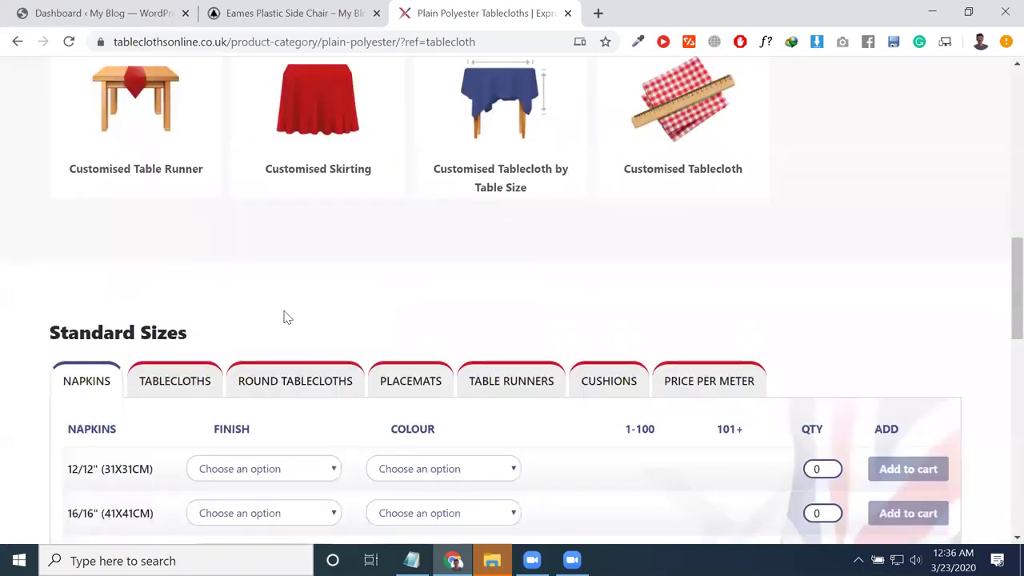
Step: Add one 12/12" napkin with 1cm-hem finish in Tango to the cart
{"action": "scroll", "coordinate": [287, 318], "scroll_direction": "down", "scroll_amount": 2}
{"action": "left_click", "coordinate": [268, 316]}
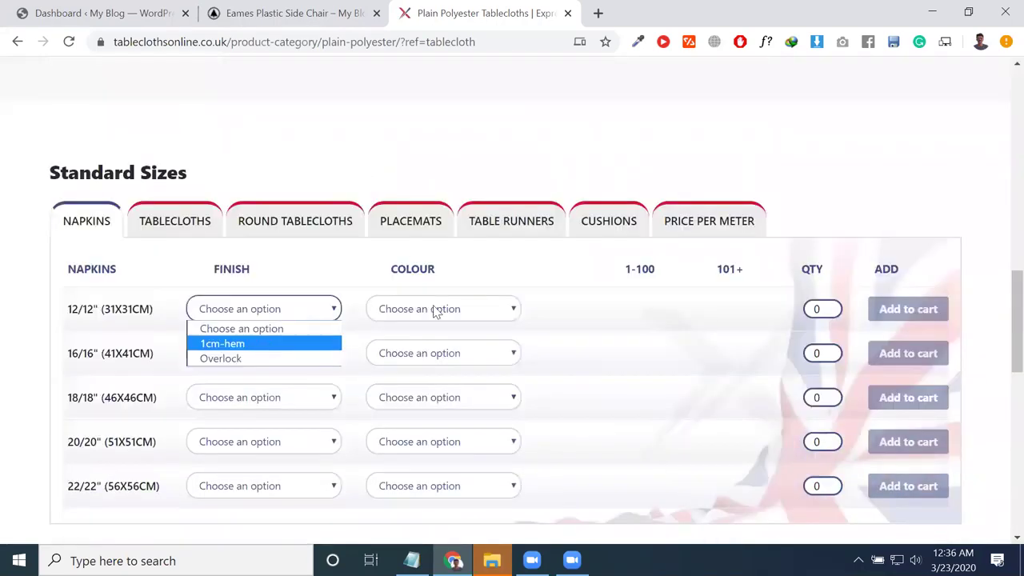
{"action": "left_click", "coordinate": [436, 310]}
{"action": "key", "text": "Return"}
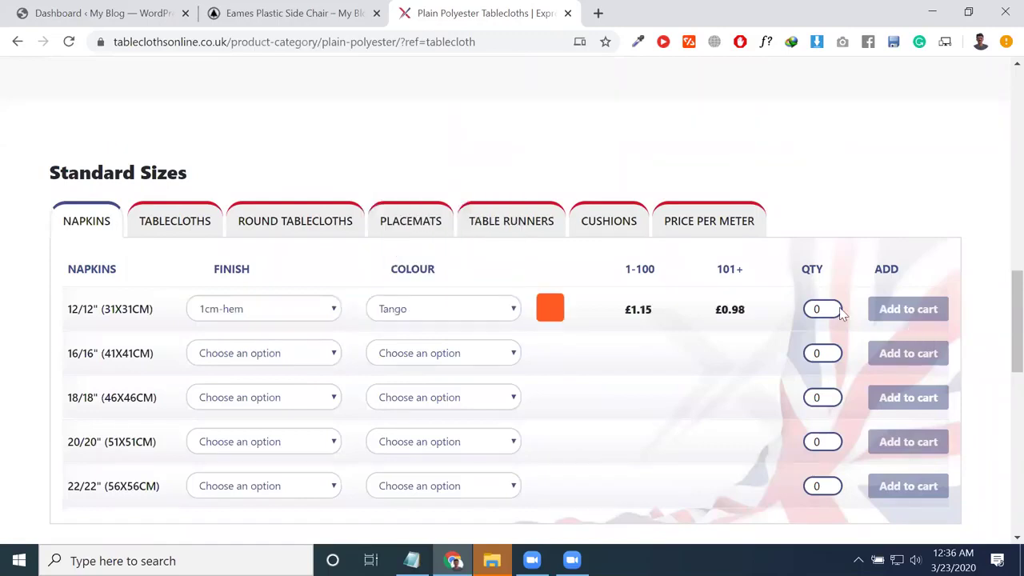
{"action": "left_click", "coordinate": [835, 305]}
{"action": "left_click", "coordinate": [886, 312]}
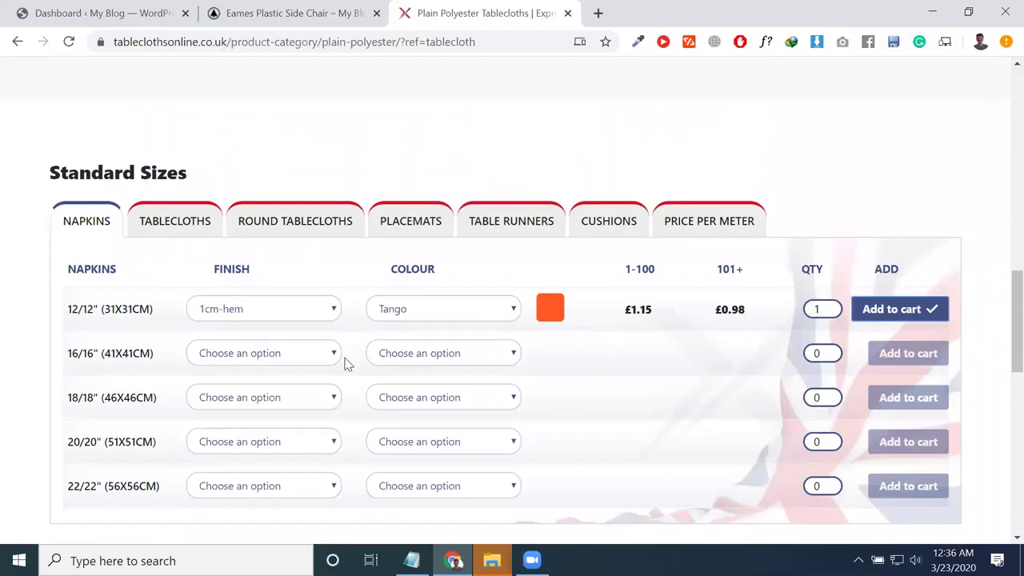
{"action": "scroll", "coordinate": [357, 346], "scroll_direction": "down", "scroll_amount": 4}
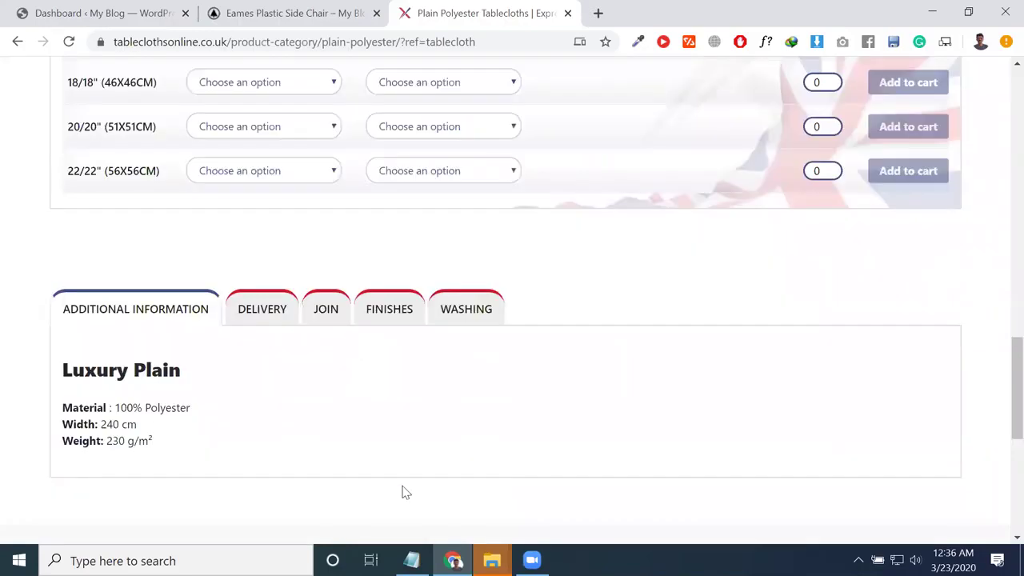
{"action": "scroll", "coordinate": [403, 491], "scroll_direction": "down", "scroll_amount": 4}
{"action": "scroll", "coordinate": [404, 489], "scroll_direction": "down", "scroll_amount": 2}
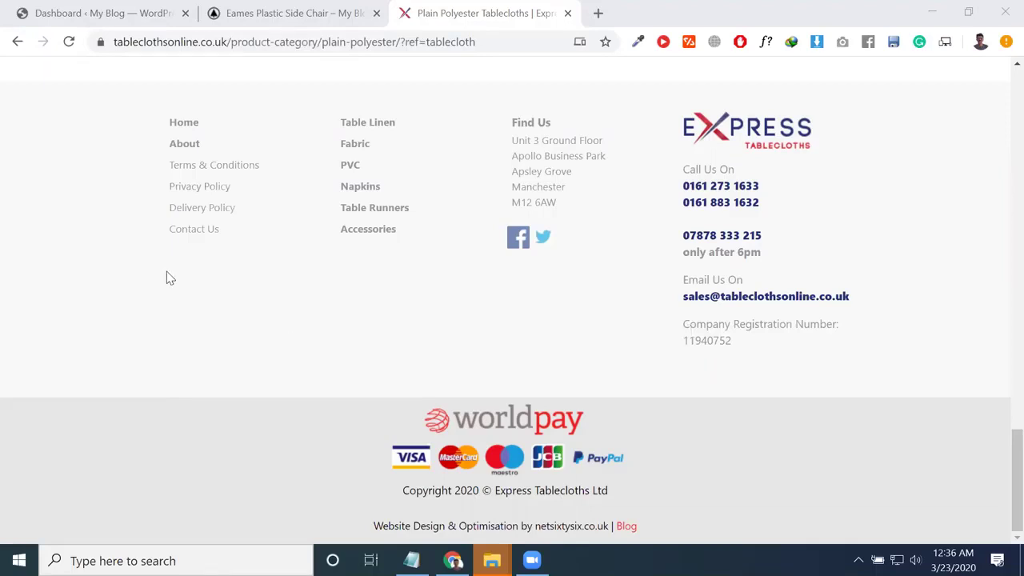
{"action": "scroll", "coordinate": [168, 277], "scroll_direction": "up", "scroll_amount": 15}
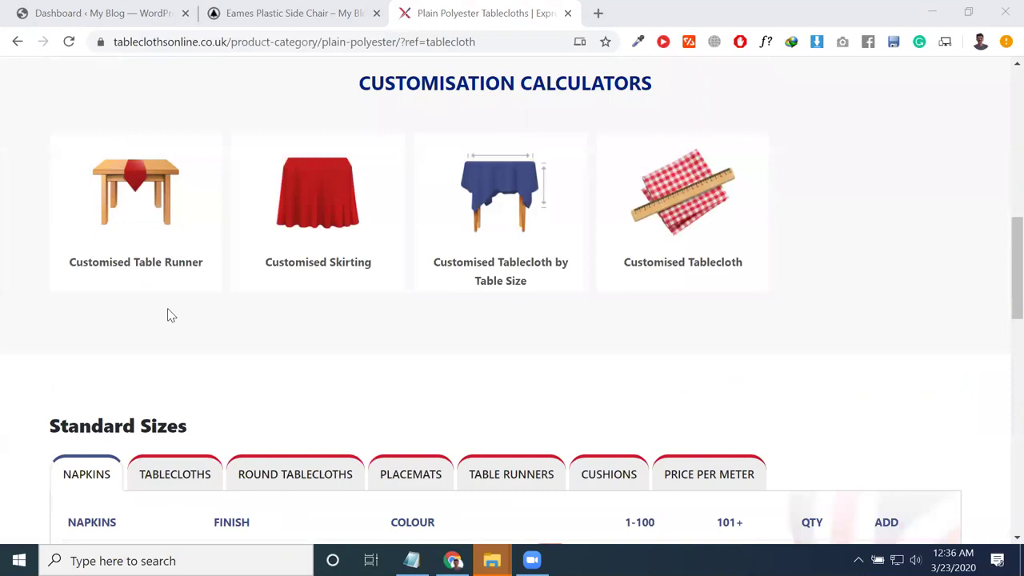
{"action": "scroll", "coordinate": [168, 315], "scroll_direction": "up", "scroll_amount": 1}
Step: Open the Customised Tablecloth calculator and choose Burgundy as the colour
{"action": "left_click", "coordinate": [685, 331]}
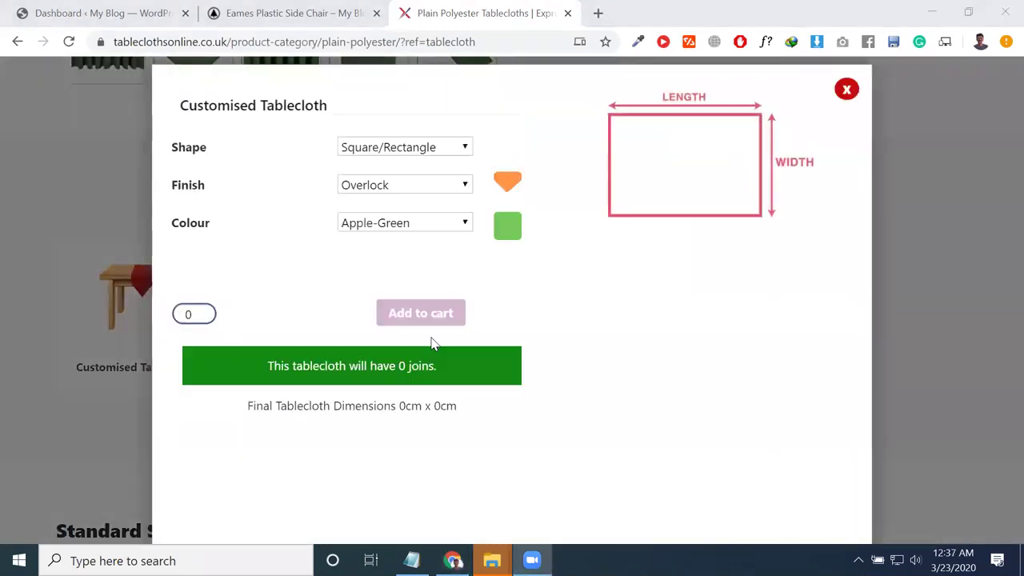
{"action": "left_click", "coordinate": [396, 222]}
{"action": "left_click", "coordinate": [386, 272]}
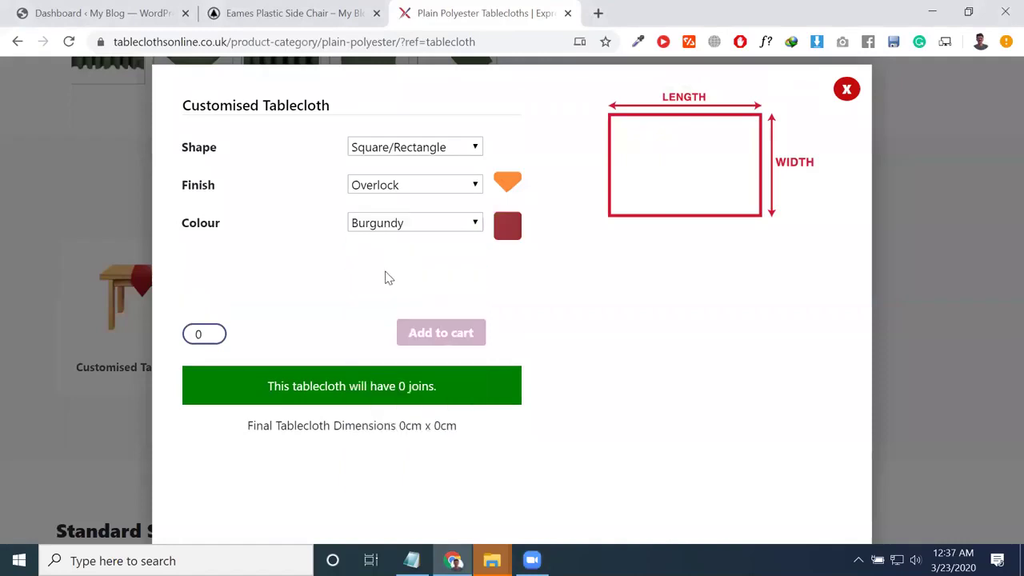
Step: Enter a tablecloth length of 654 cm and width of 76 cm
{"action": "left_click", "coordinate": [411, 266]}
{"action": "double_click", "coordinate": [252, 266]}
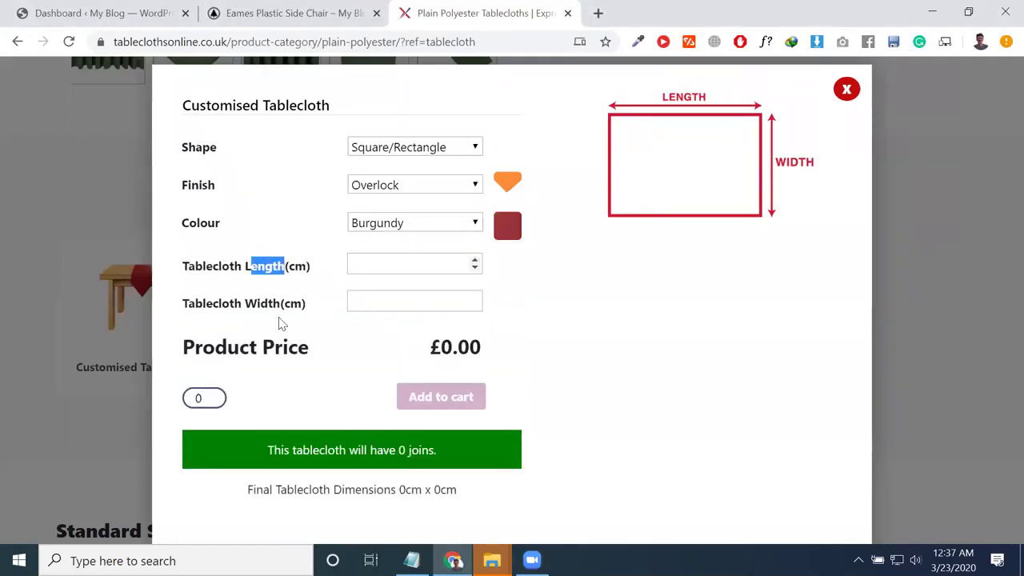
{"action": "left_click", "coordinate": [258, 301]}
{"action": "left_click", "coordinate": [372, 267]}
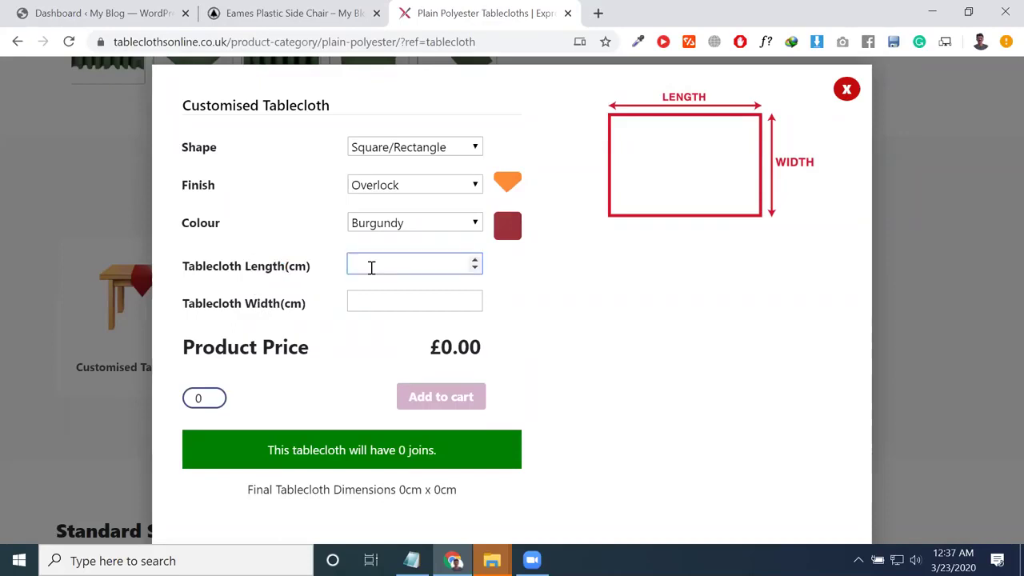
{"action": "type", "text": "654"}
{"action": "left_click", "coordinate": [387, 303]}
{"action": "type", "text": "76"}
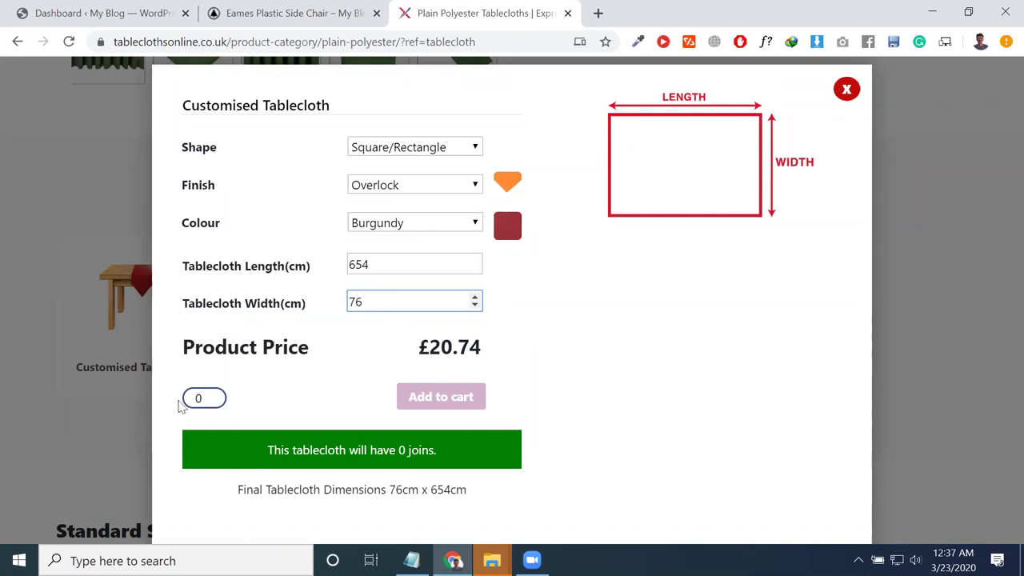
{"action": "key", "text": "Tab"}
Step: Set quantity to 1, add the £20.74 tablecloth to the cart, and close the calculator
{"action": "type", "text": "1"}
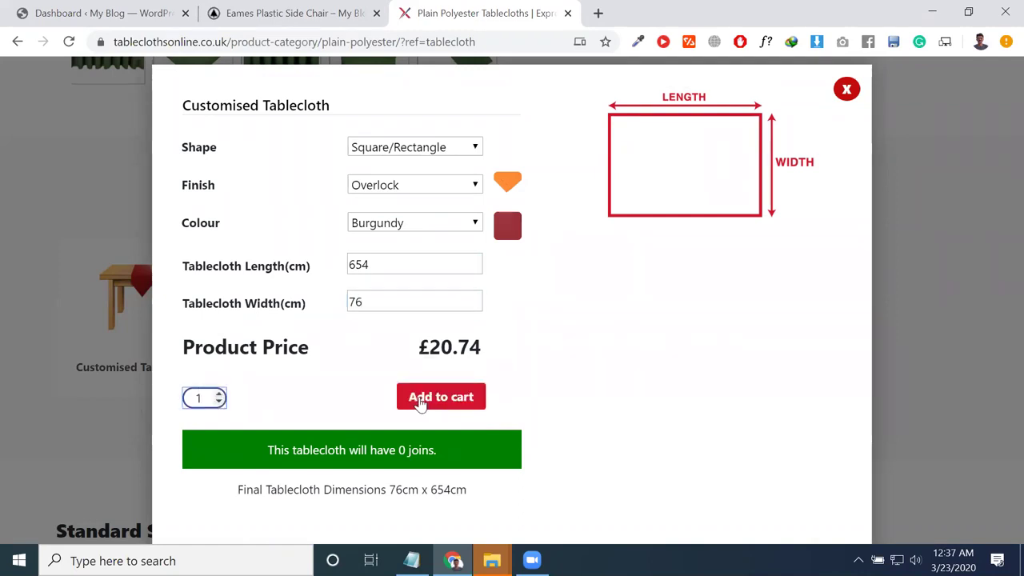
{"action": "left_click", "coordinate": [418, 400]}
{"action": "double_click", "coordinate": [445, 344]}
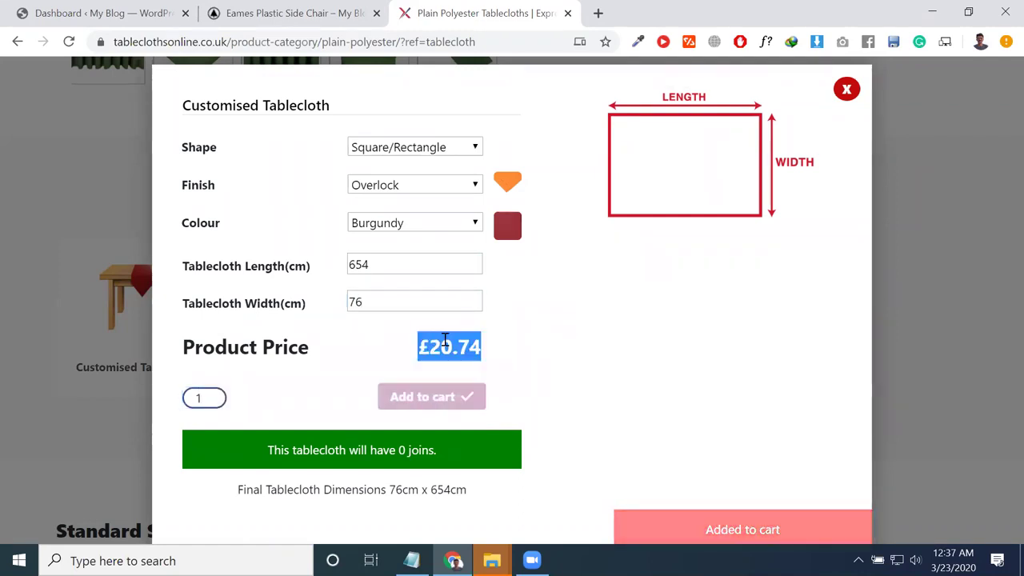
{"action": "left_click", "coordinate": [844, 88]}
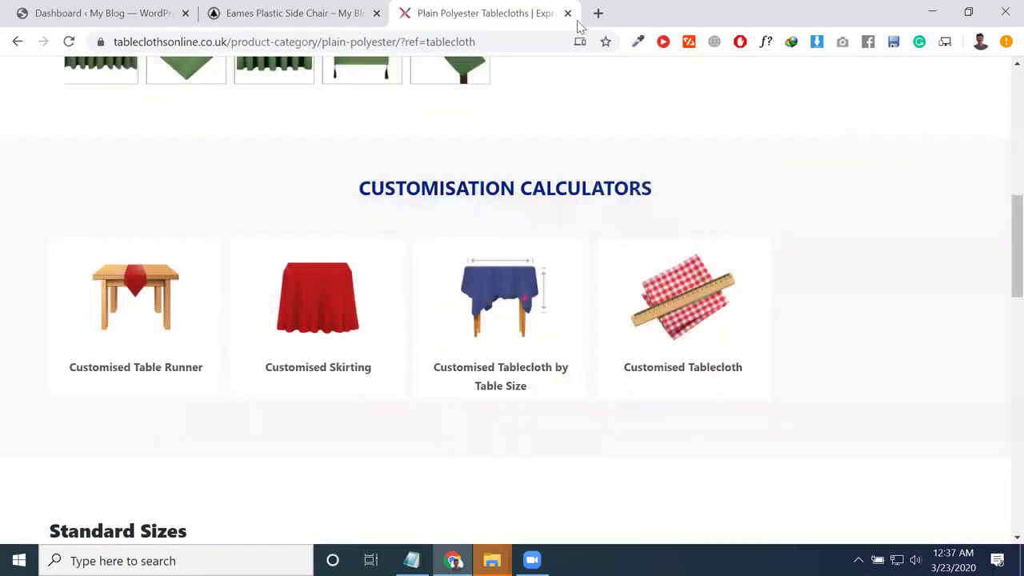
Step: Close the Plain Polyester Tablecloths tab and the Eames Plastic Side Chair tab
{"action": "left_click", "coordinate": [568, 13]}
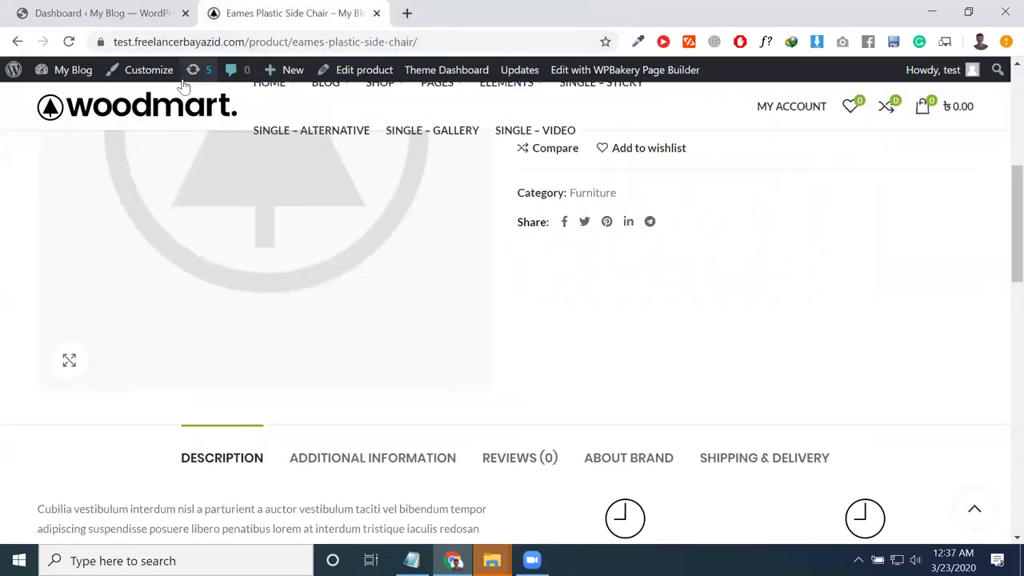
{"action": "scroll", "coordinate": [194, 389], "scroll_direction": "down", "scroll_amount": 3}
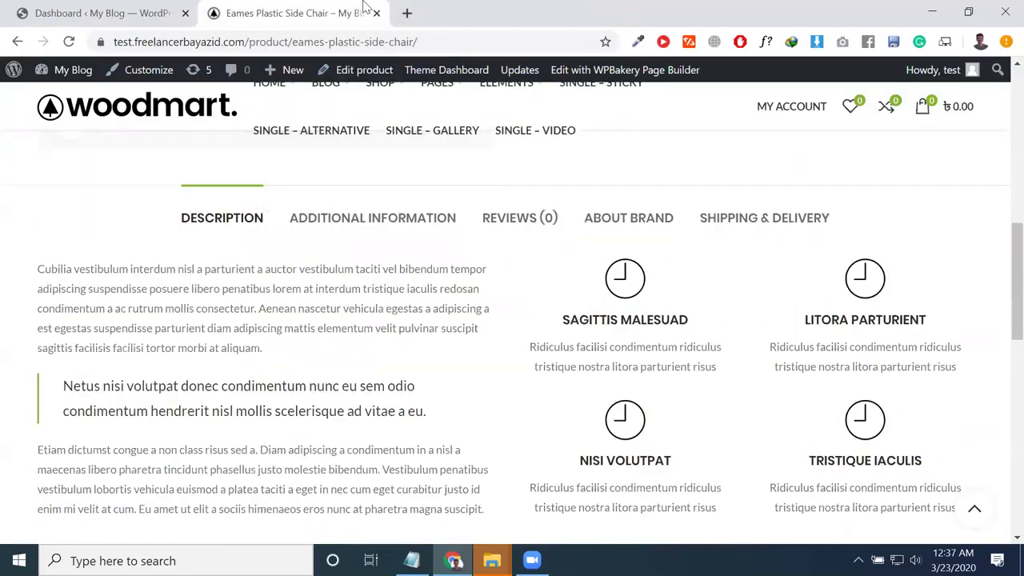
{"action": "left_click", "coordinate": [376, 13]}
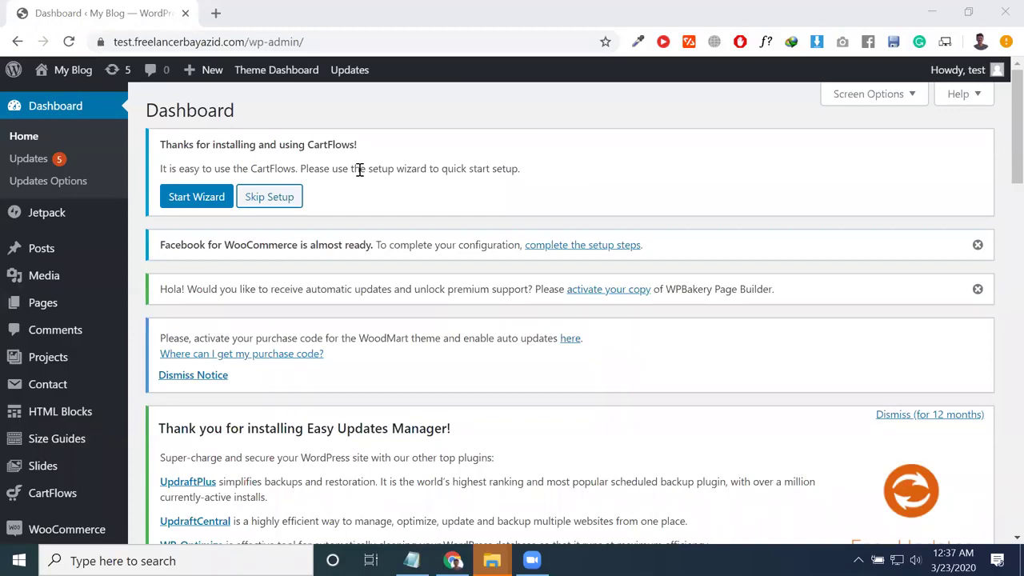
Step: Open a new tab and go to Google Drive at drive.google.com
{"action": "left_click", "coordinate": [216, 14]}
{"action": "left_click", "coordinate": [120, 12]}
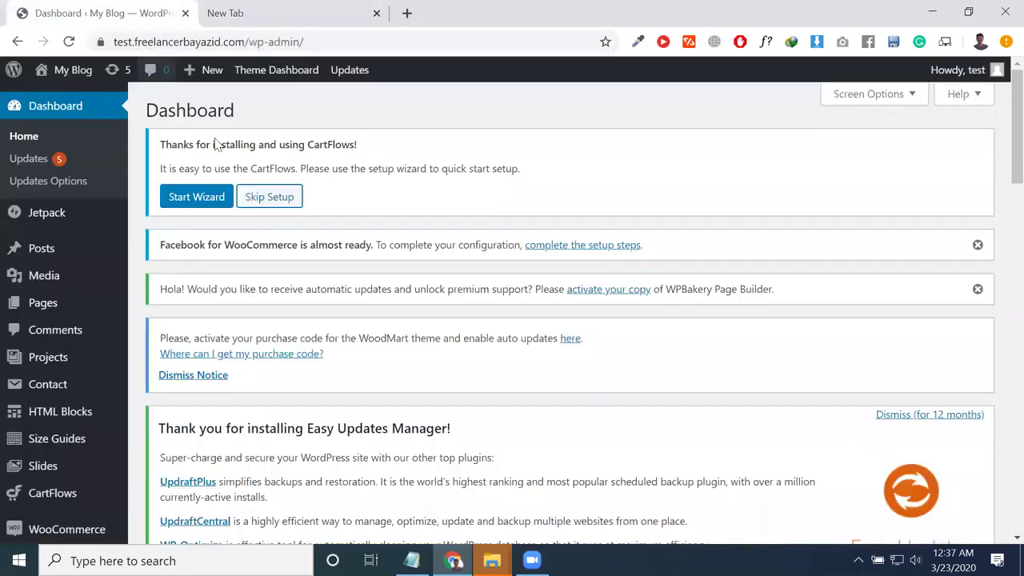
{"action": "left_click", "coordinate": [225, 13]}
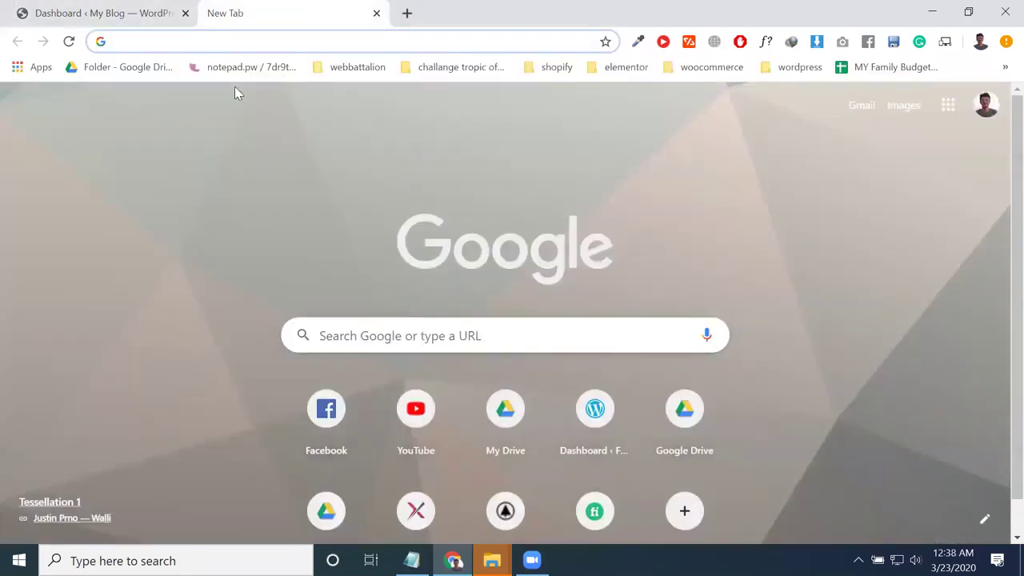
{"action": "type", "text": "drive.google.com/drive/"}
{"action": "key", "text": "Return"}
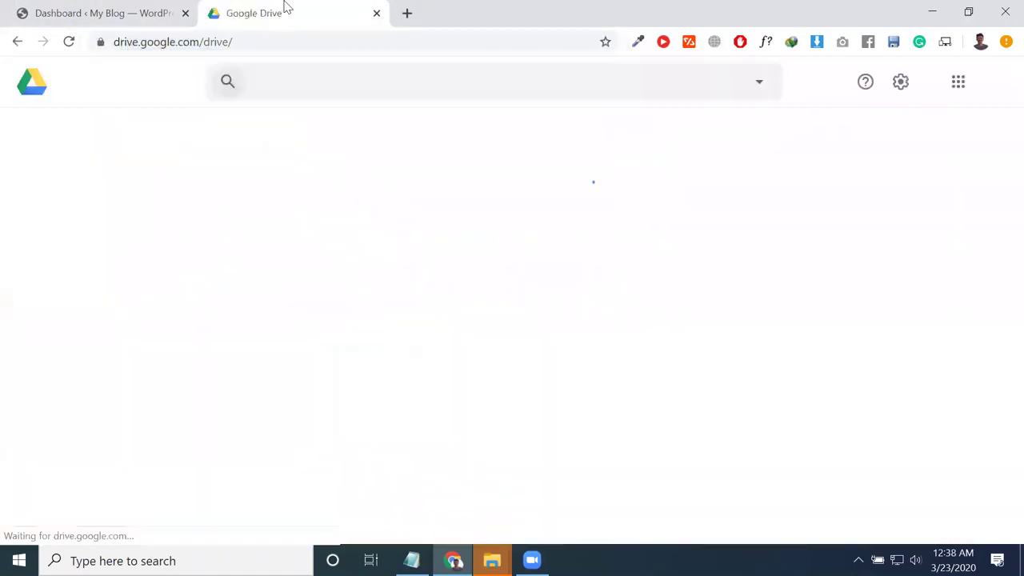
{"action": "double_click", "coordinate": [222, 41]}
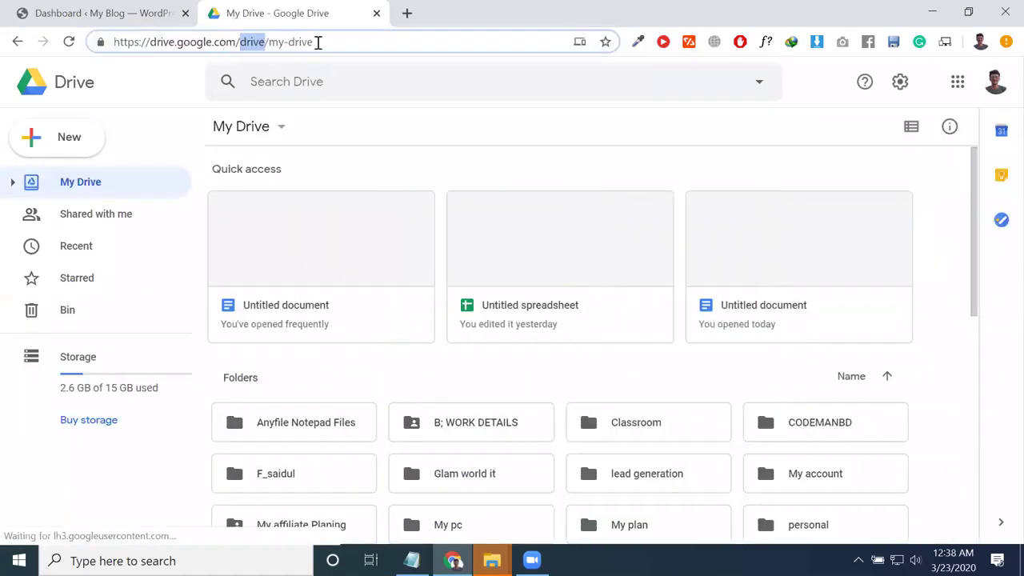
{"action": "left_click", "coordinate": [314, 40]}
{"action": "left_click_drag", "start_coordinate": [324, 42], "coordinate": [278, 41]}
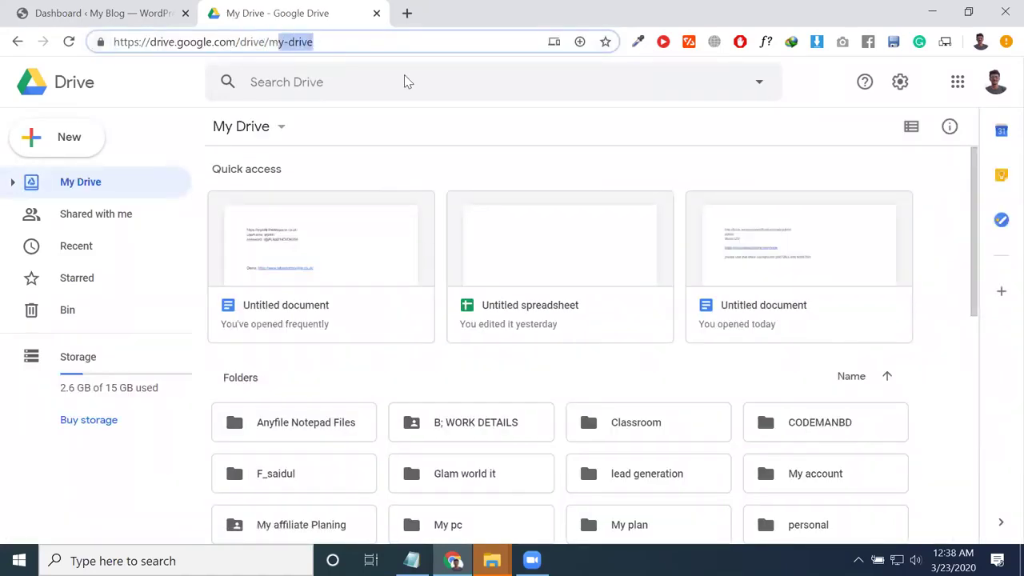
{"action": "left_click", "coordinate": [672, 140]}
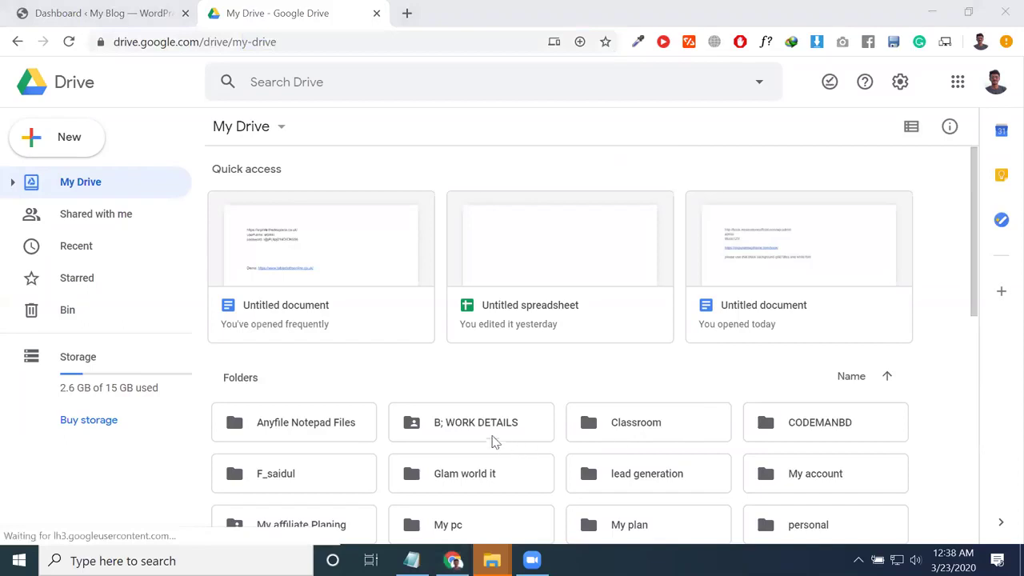
Step: Open B; WORK DETAILS > Fiverr all Order List :P, then reopen the Eames chair tab
{"action": "double_click", "coordinate": [482, 435]}
{"action": "double_click", "coordinate": [522, 235]}
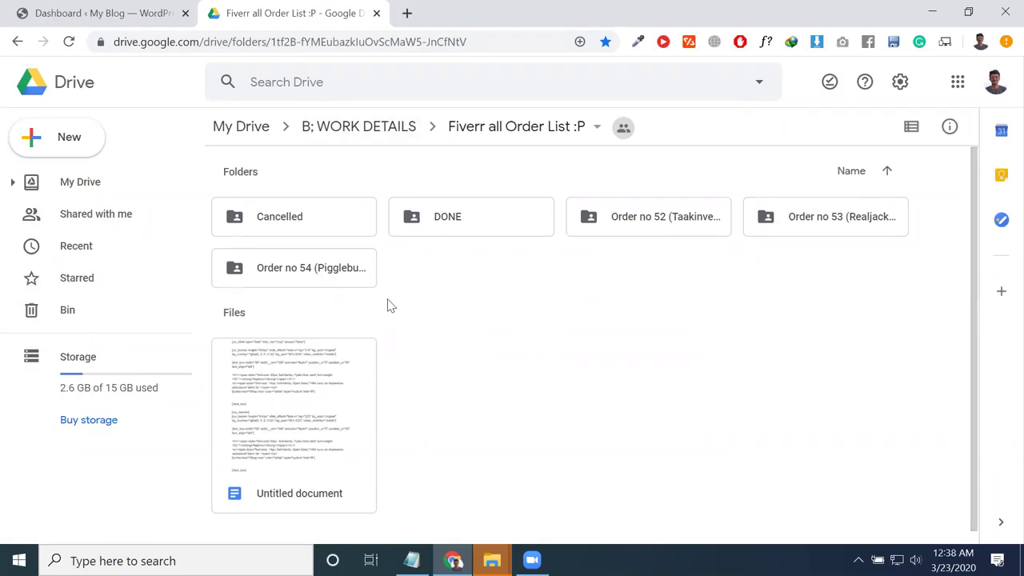
{"action": "key", "text": "ctrl+shift+Tab"}
{"action": "key", "text": "ctrl+shift+t"}
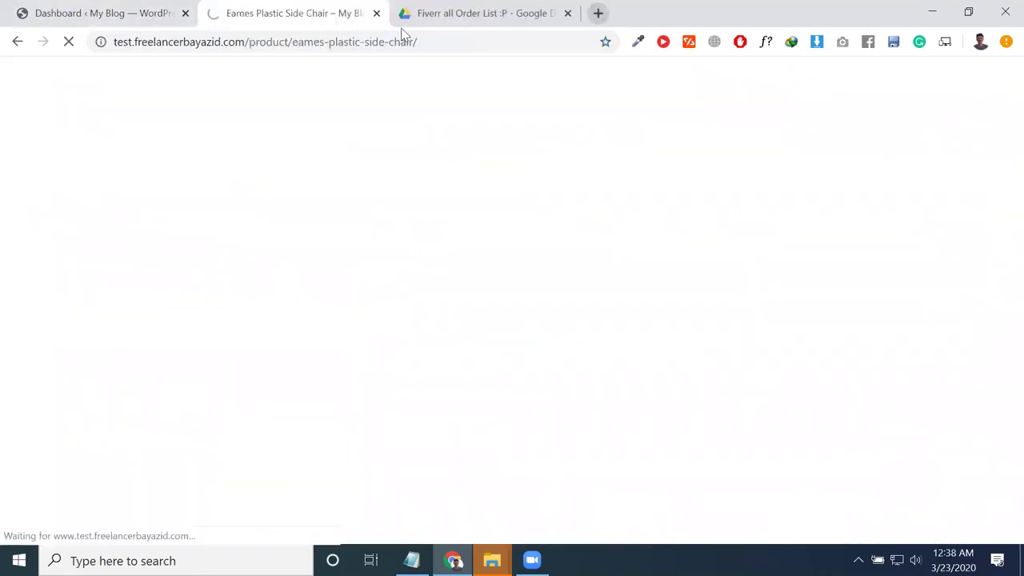
Step: Restore the Plain Polyester Tablecloths tab and view its plugin list in WhatRuns
{"action": "key", "text": "ctrl+shift+t"}
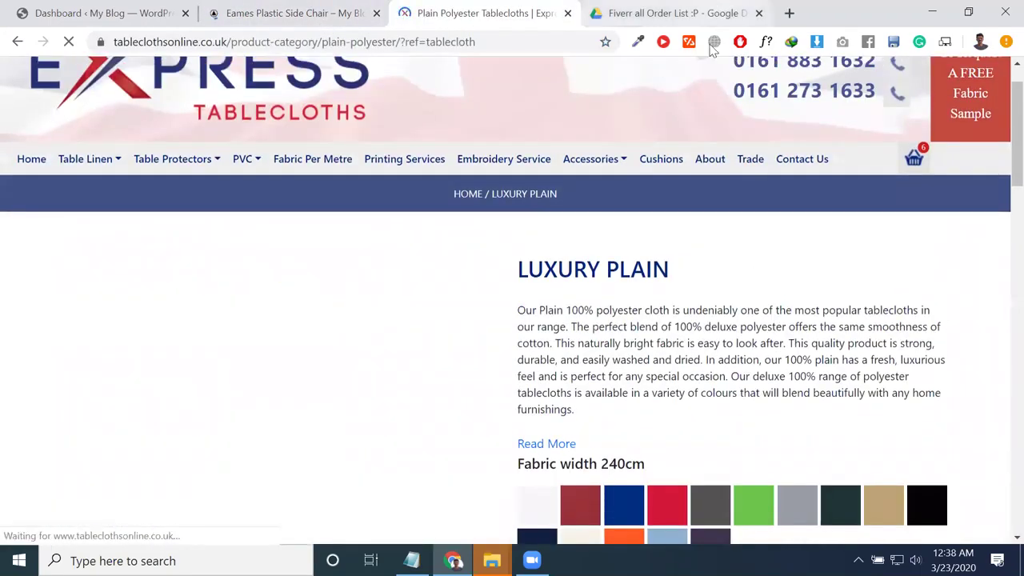
{"action": "left_click", "coordinate": [691, 46]}
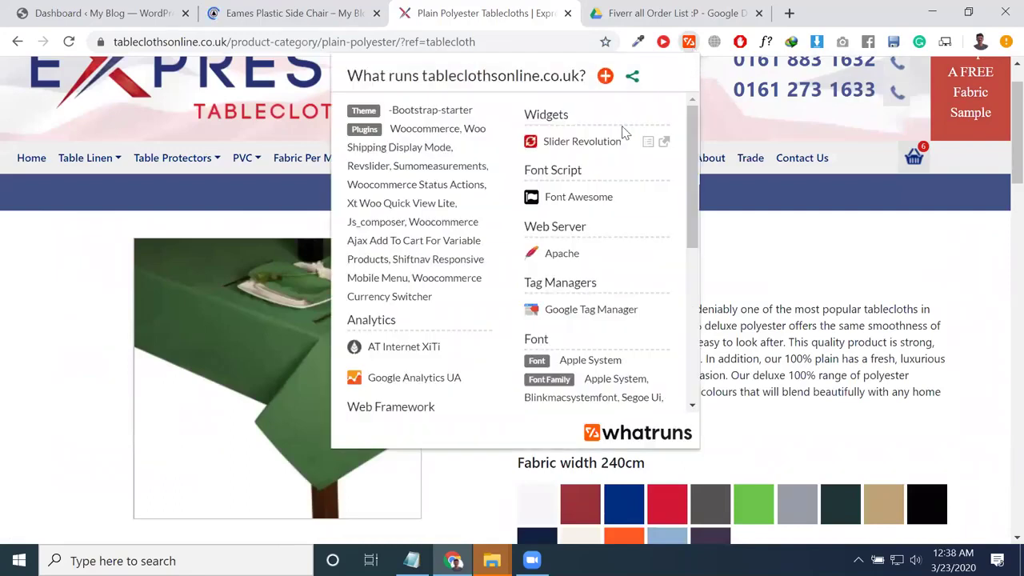
{"action": "left_click_drag", "start_coordinate": [392, 128], "coordinate": [432, 297]}
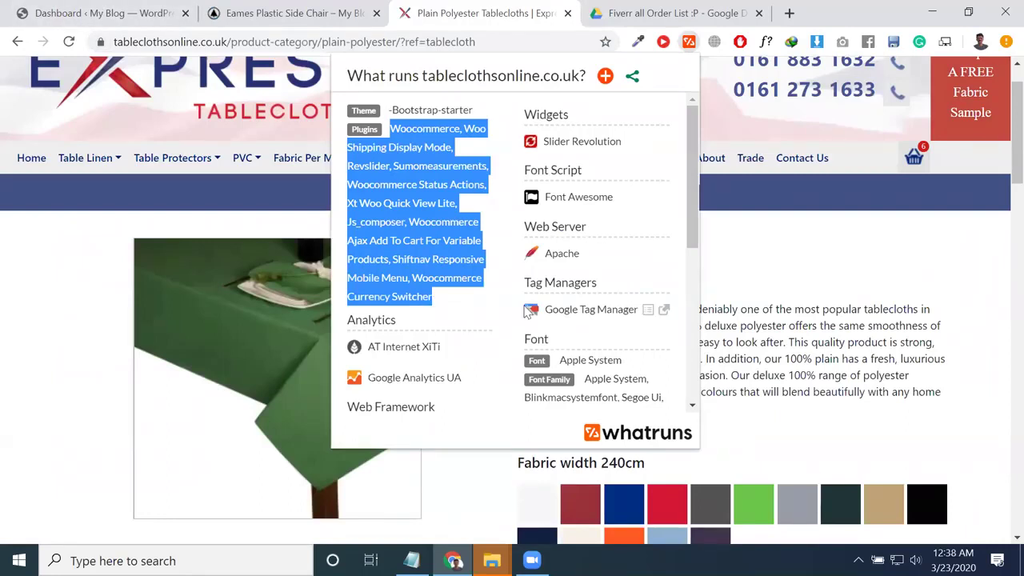
Step: Select the tablecloth site's web address and start a new browser tab
{"action": "key", "text": "ctrl+l"}
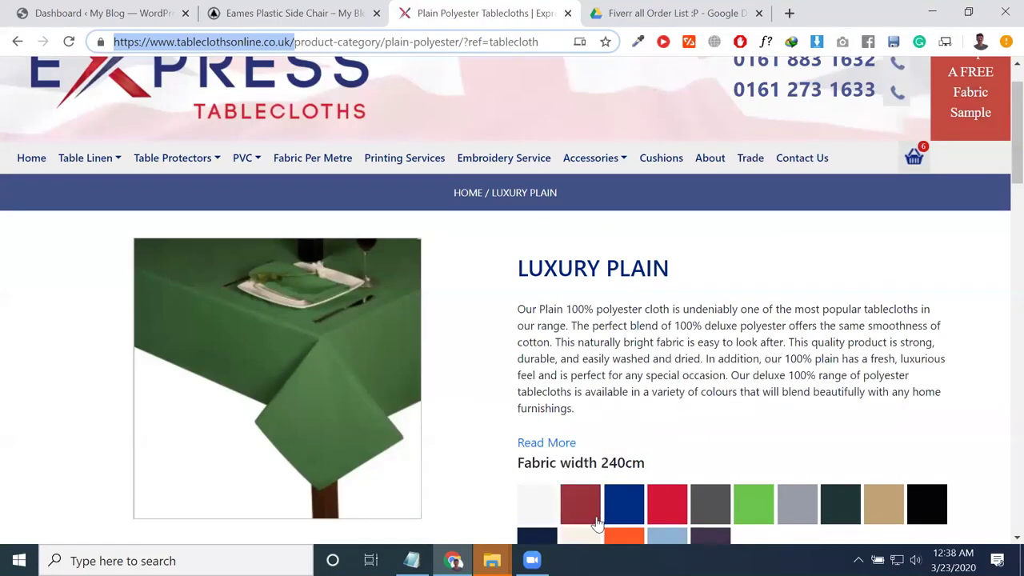
{"action": "key", "text": "alt+Tab"}
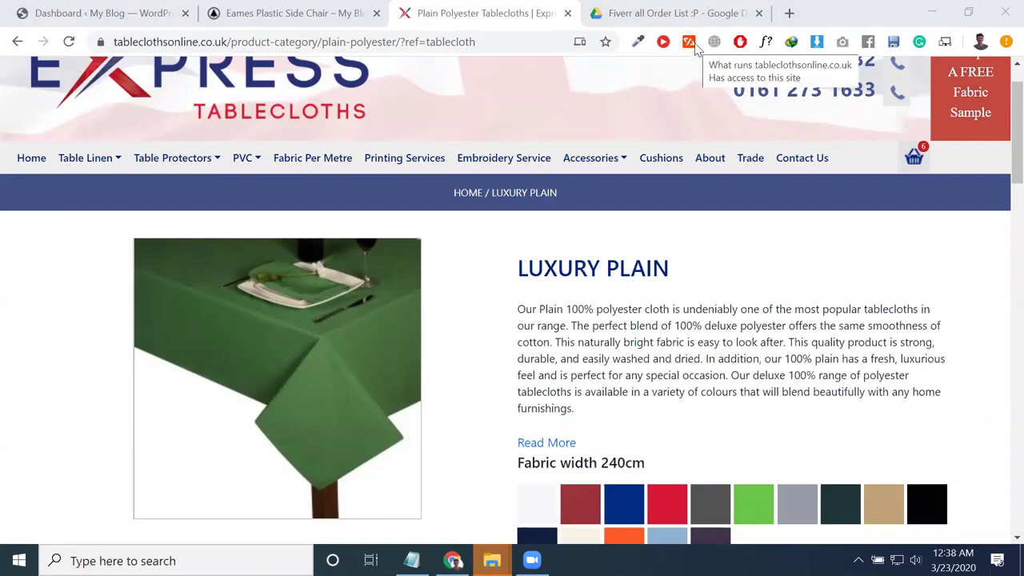
{"action": "left_click", "coordinate": [788, 13]}
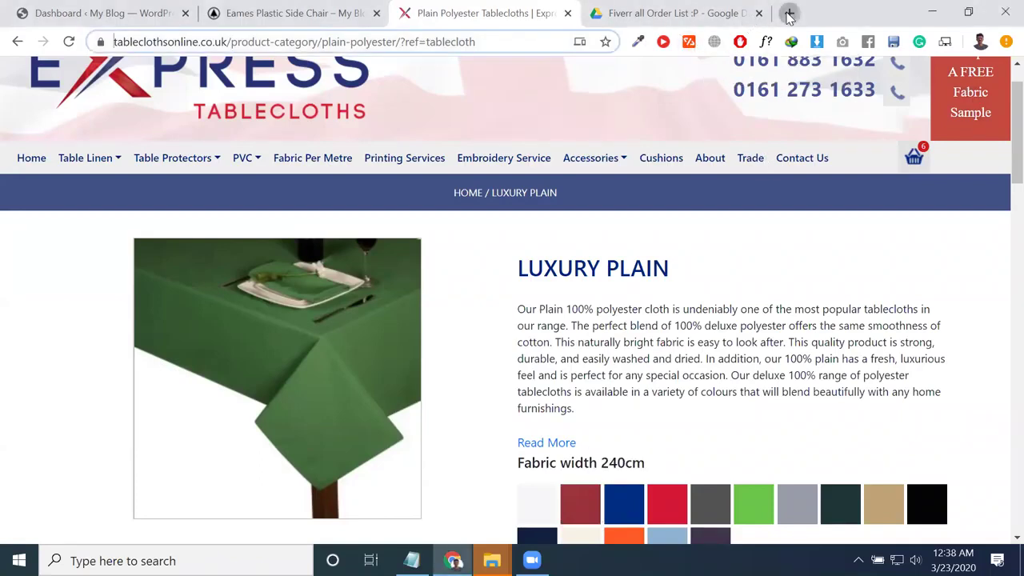
Step: Search Google for 'what runs chrome extension'
{"action": "type", "text": "what"}
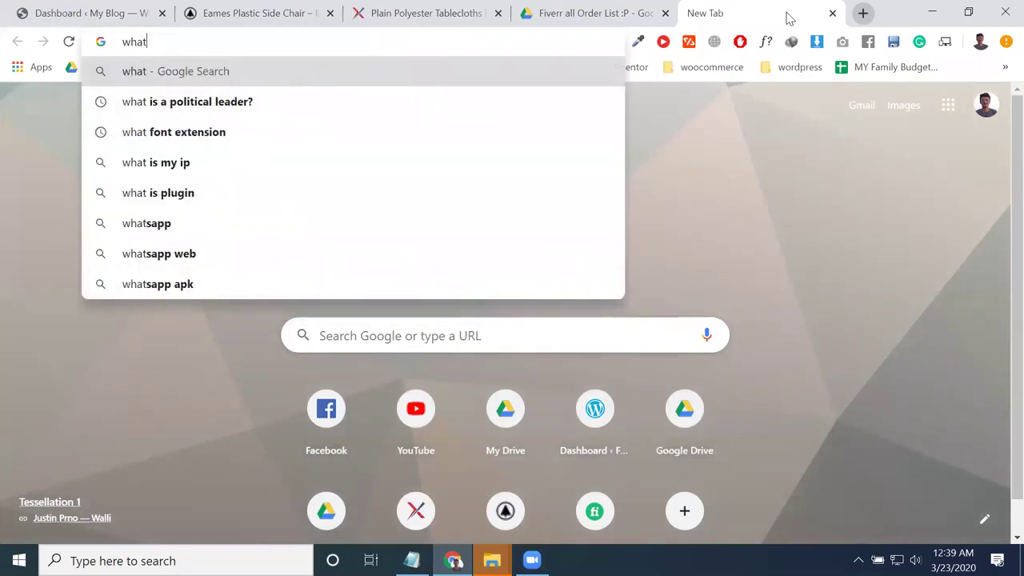
{"action": "type", "text": " runs"}
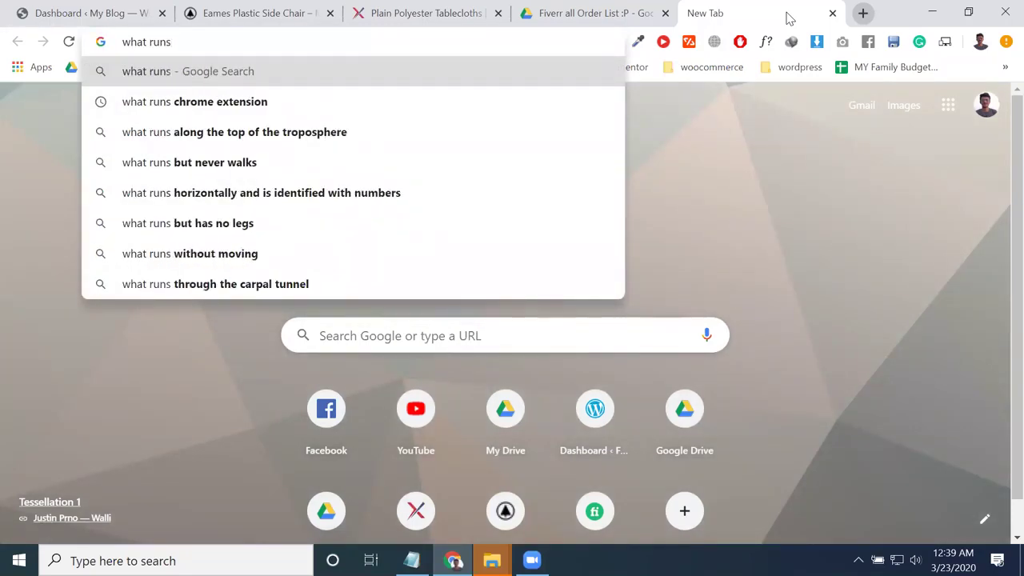
{"action": "key", "text": "Down"}
{"action": "key", "text": "Return"}
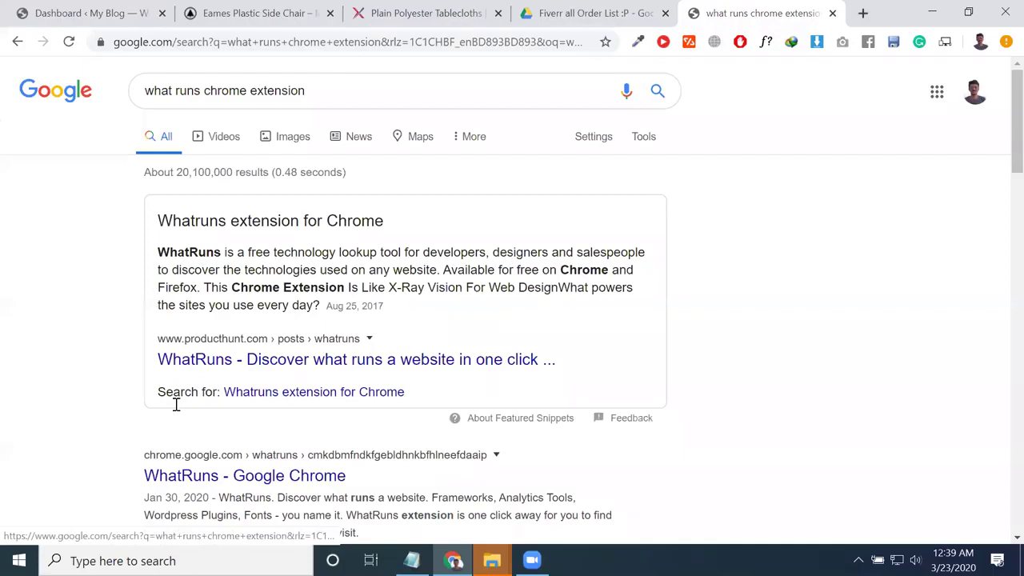
{"action": "scroll", "coordinate": [176, 404], "scroll_direction": "down", "scroll_amount": 2}
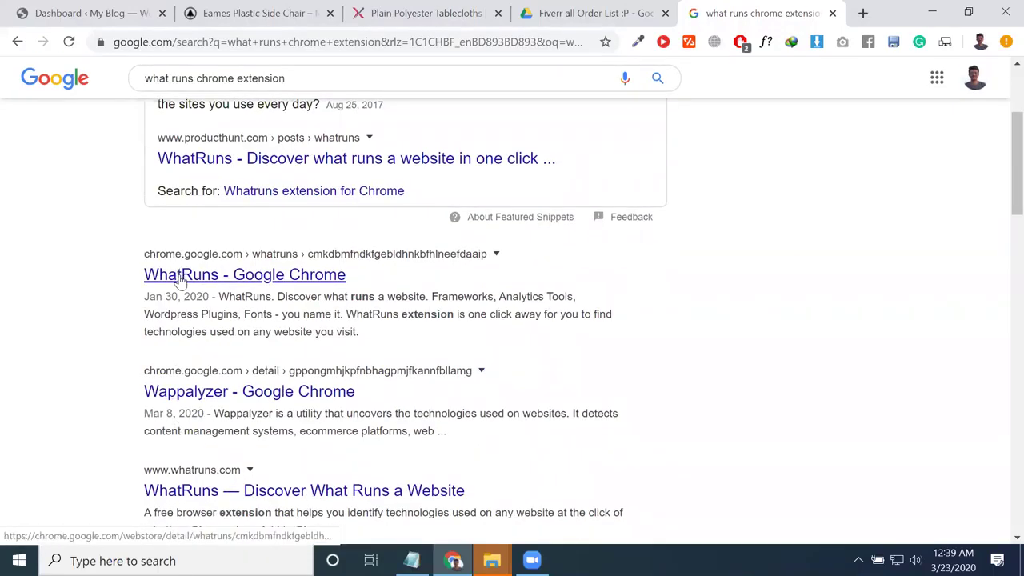
Step: Open the WhatRuns Chrome Web Store page, close the Wappalyzer tab, and return to the tablecloths site
{"action": "right_click", "coordinate": [204, 405]}
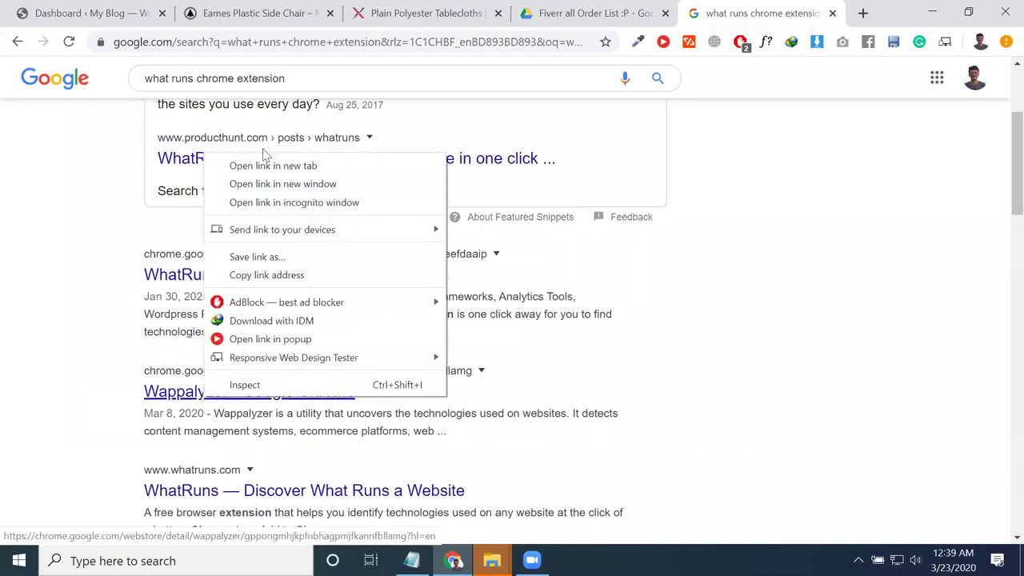
{"action": "left_click", "coordinate": [264, 163]}
{"action": "left_click", "coordinate": [259, 278]}
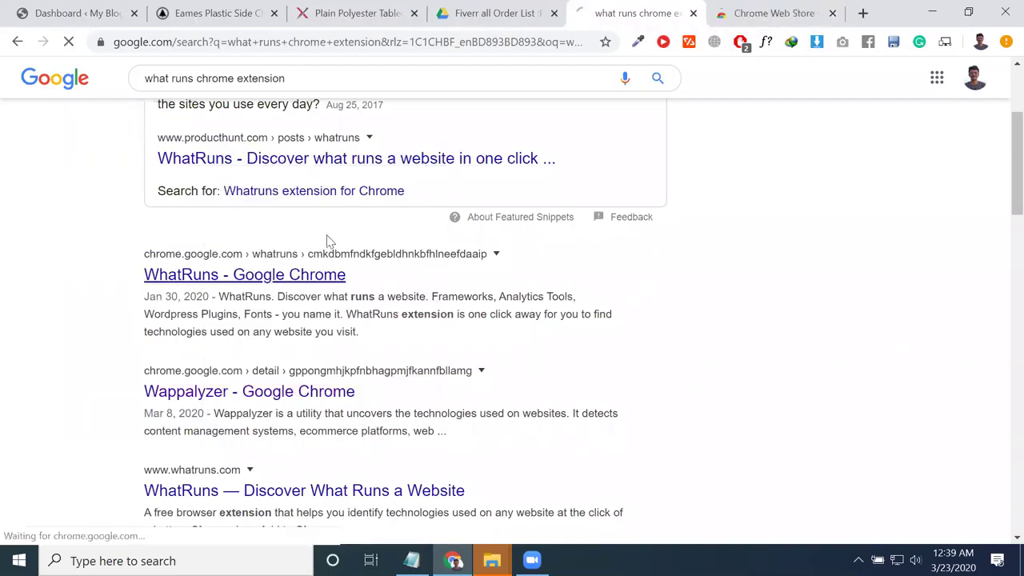
{"action": "left_click", "coordinate": [772, 23]}
{"action": "left_click", "coordinate": [832, 13]}
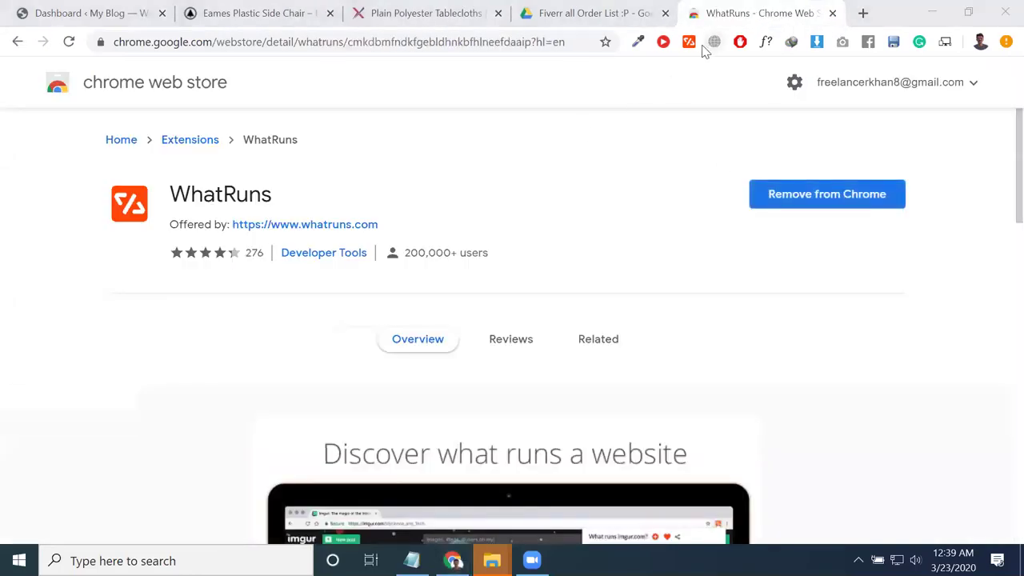
{"action": "left_click", "coordinate": [421, 9]}
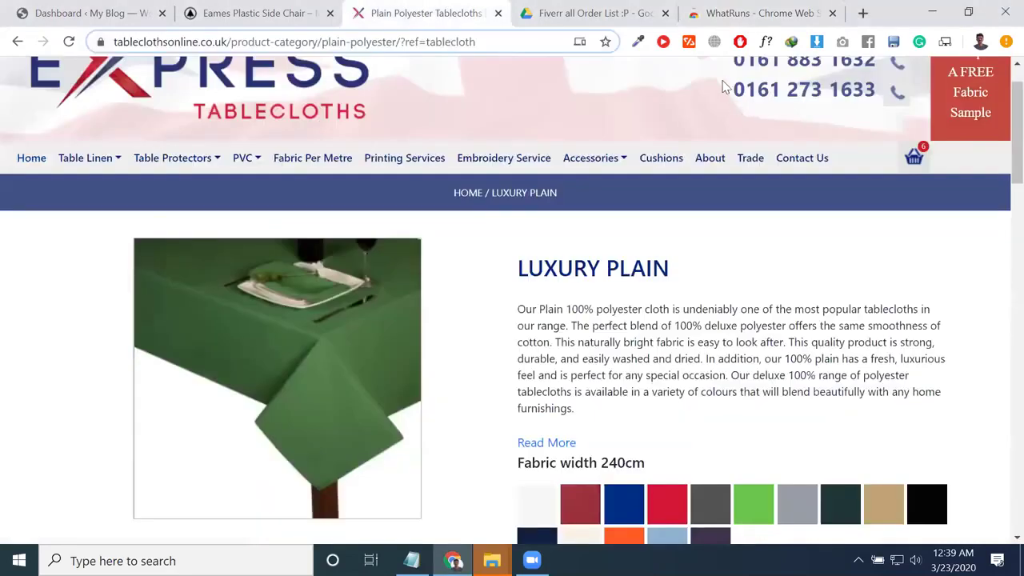
Step: Show the tablecloth site's WhatRuns technologies and select its Plugins list
{"action": "left_click", "coordinate": [689, 43]}
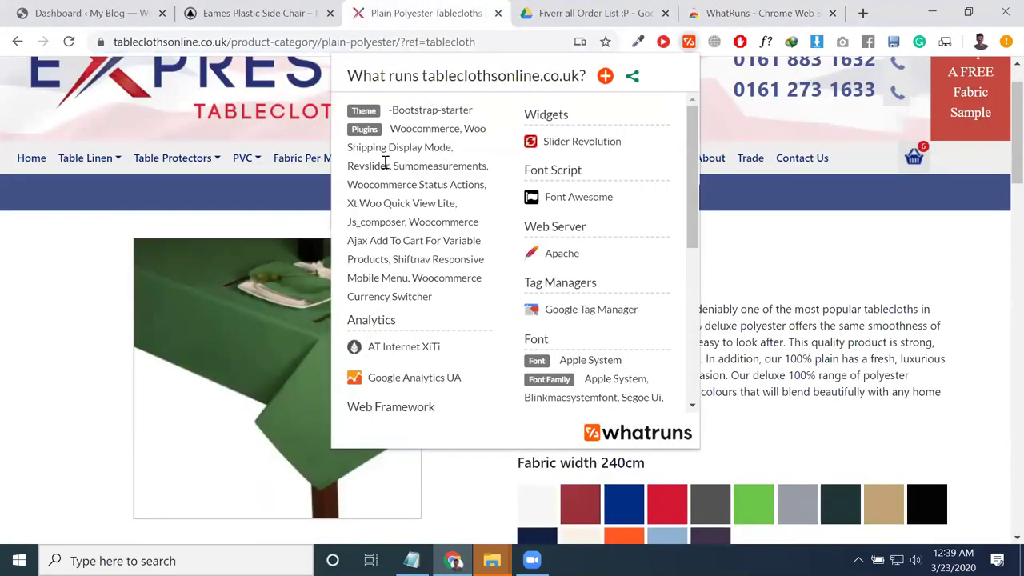
{"action": "left_click_drag", "start_coordinate": [388, 132], "coordinate": [417, 296]}
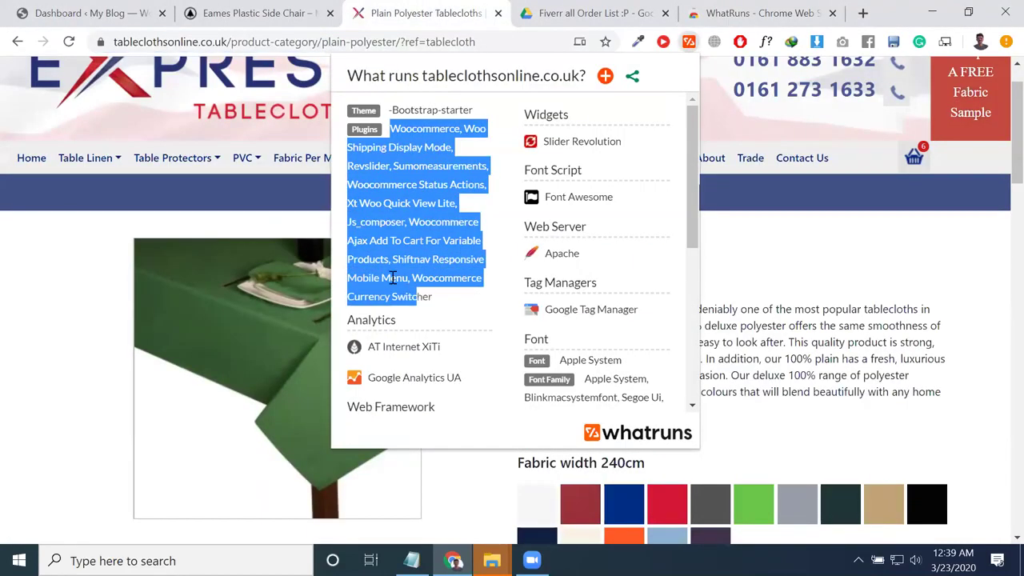
{"action": "triple_click", "coordinate": [392, 277]}
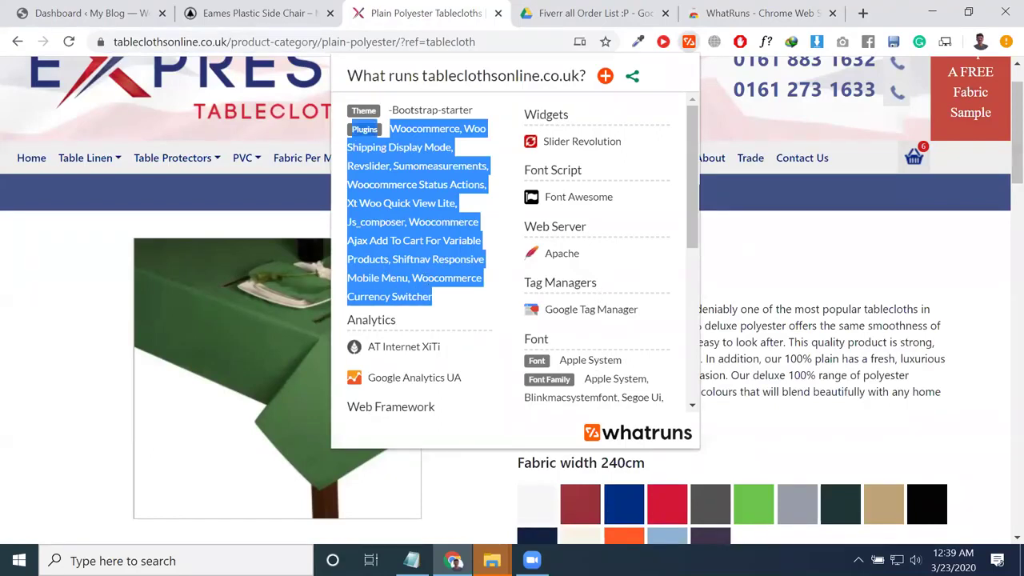
Step: Close the tablecloth store, Drive order list and WhatRuns tabs, then go to the admin Dashboard
{"action": "left_click", "coordinate": [498, 14]}
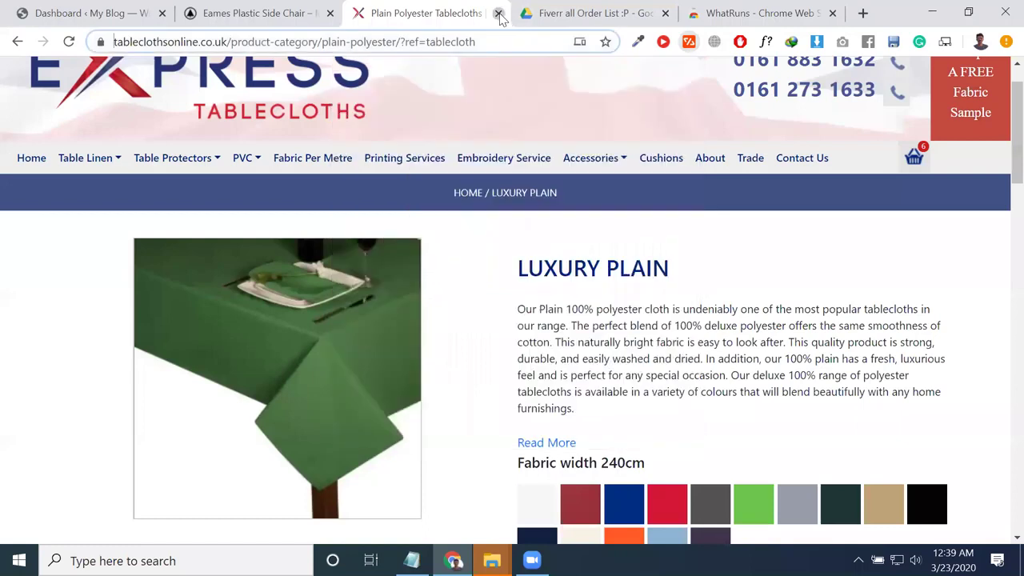
{"action": "left_click", "coordinate": [498, 14]}
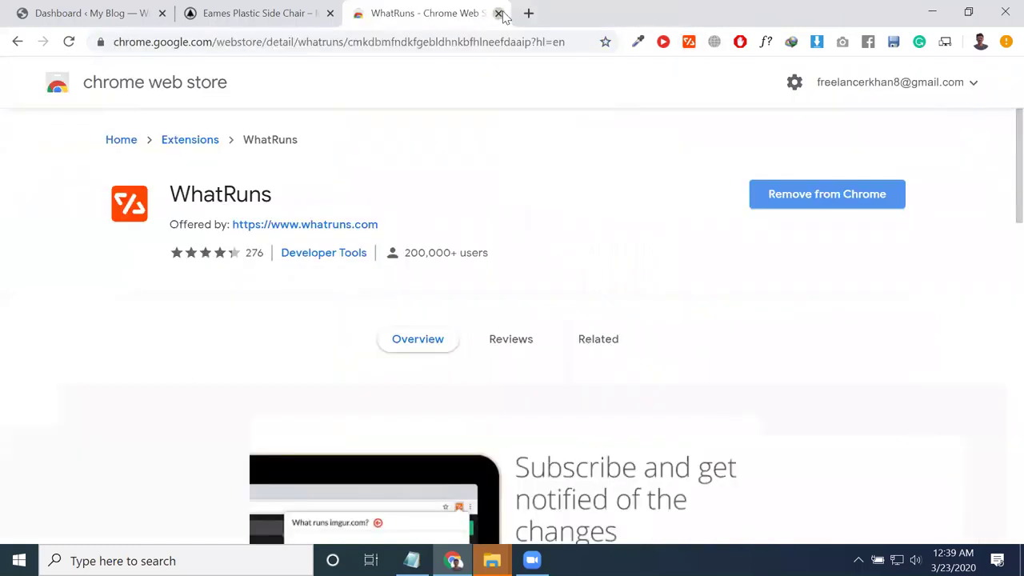
{"action": "left_click", "coordinate": [498, 14]}
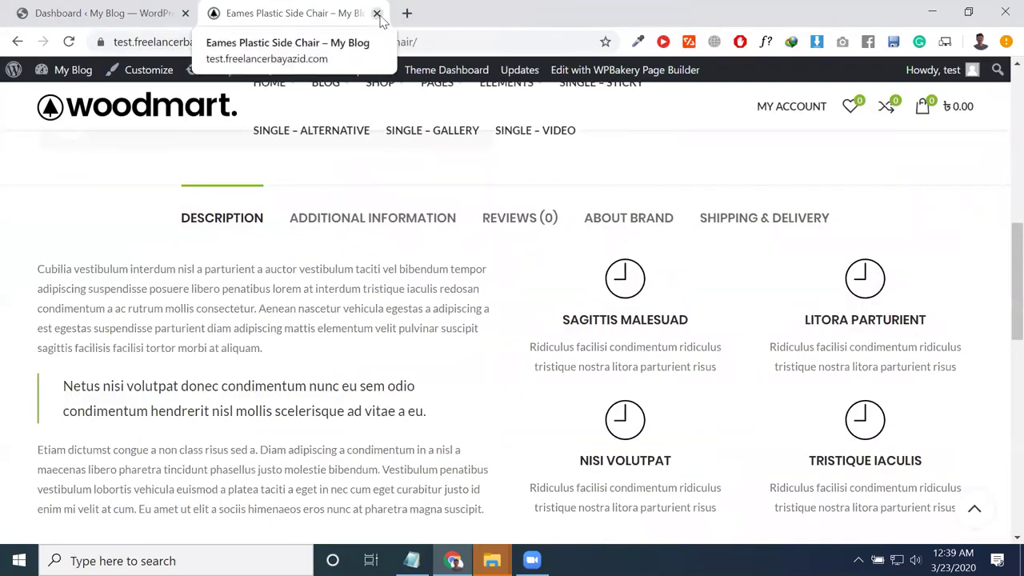
{"action": "scroll", "coordinate": [205, 213], "scroll_direction": "up", "scroll_amount": 4}
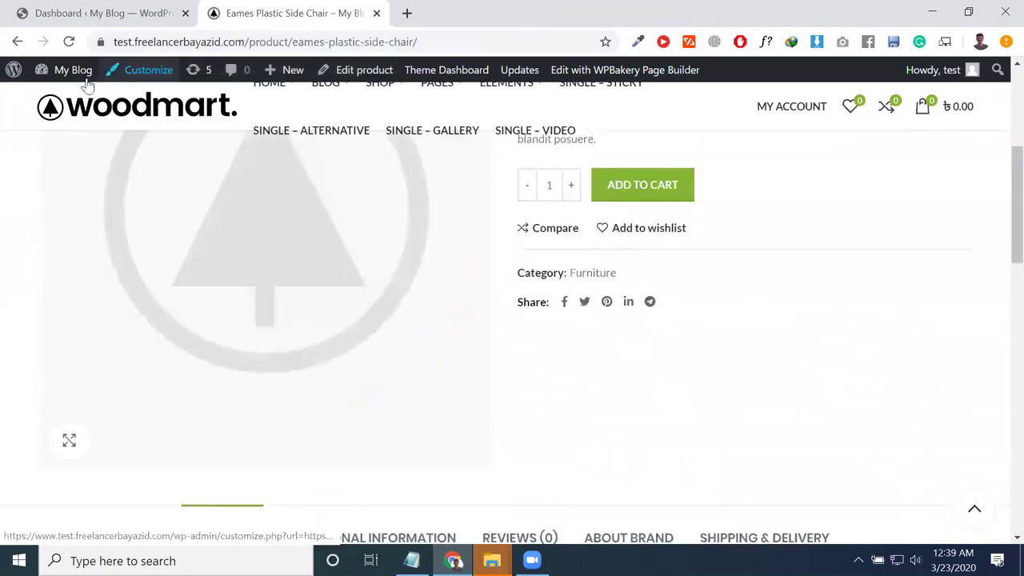
{"action": "mouse_move", "coordinate": [70, 72]}
{"action": "left_click", "coordinate": [72, 97]}
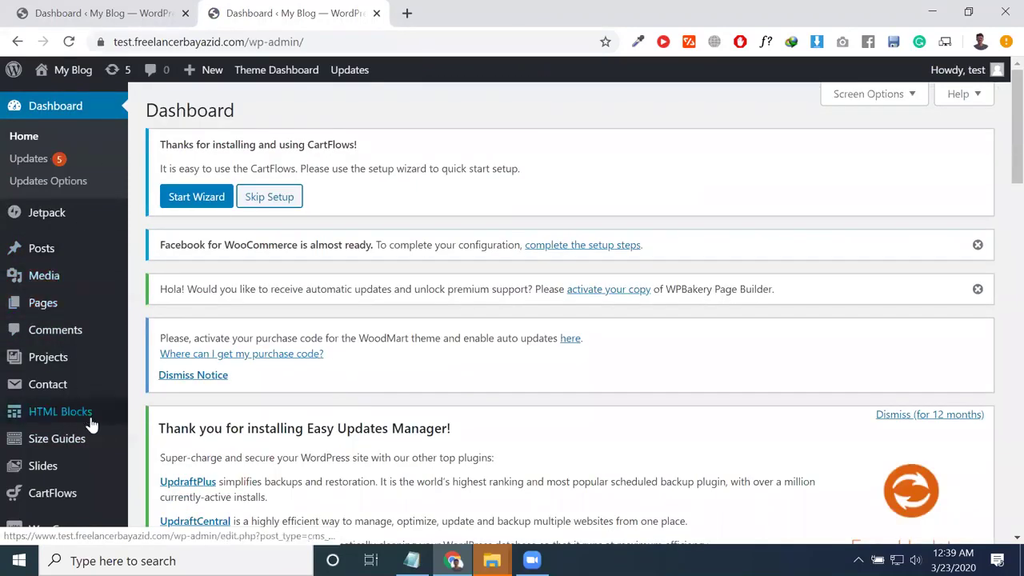
Step: Scroll the WordPress admin sidebar down toward Slider Revolution
{"action": "scroll", "coordinate": [113, 413], "scroll_direction": "down", "scroll_amount": 1}
{"action": "scroll", "coordinate": [113, 413], "scroll_direction": "down", "scroll_amount": 2}
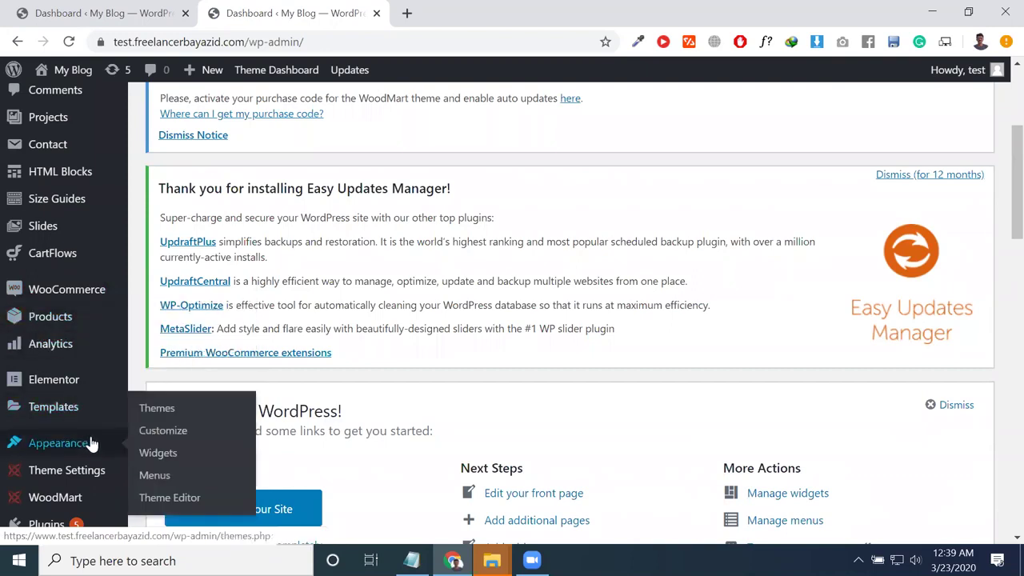
{"action": "scroll", "coordinate": [94, 438], "scroll_direction": "down", "scroll_amount": 1}
{"action": "mouse_move", "coordinate": [109, 402]}
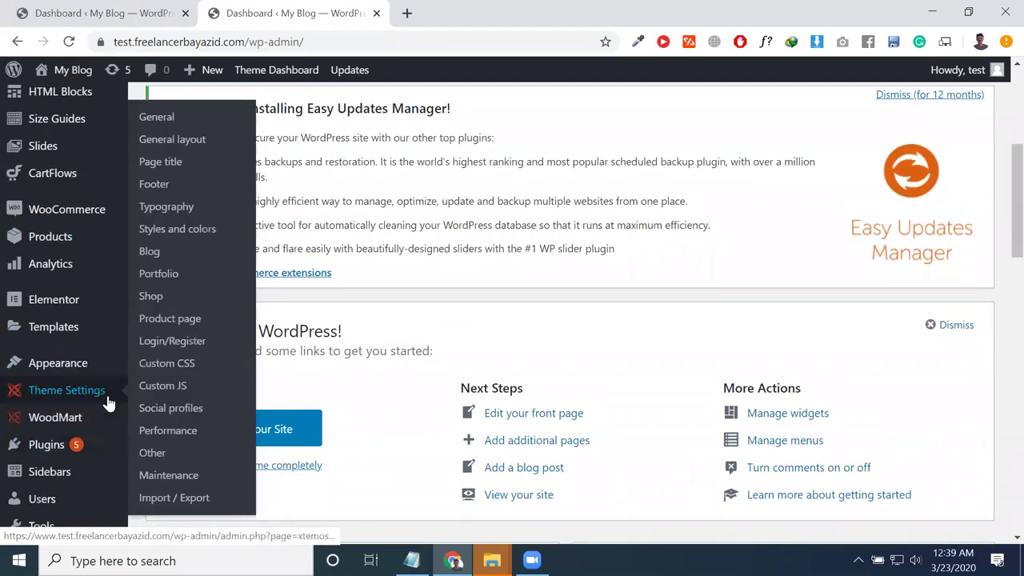
{"action": "scroll", "coordinate": [95, 408], "scroll_direction": "down", "scroll_amount": 2}
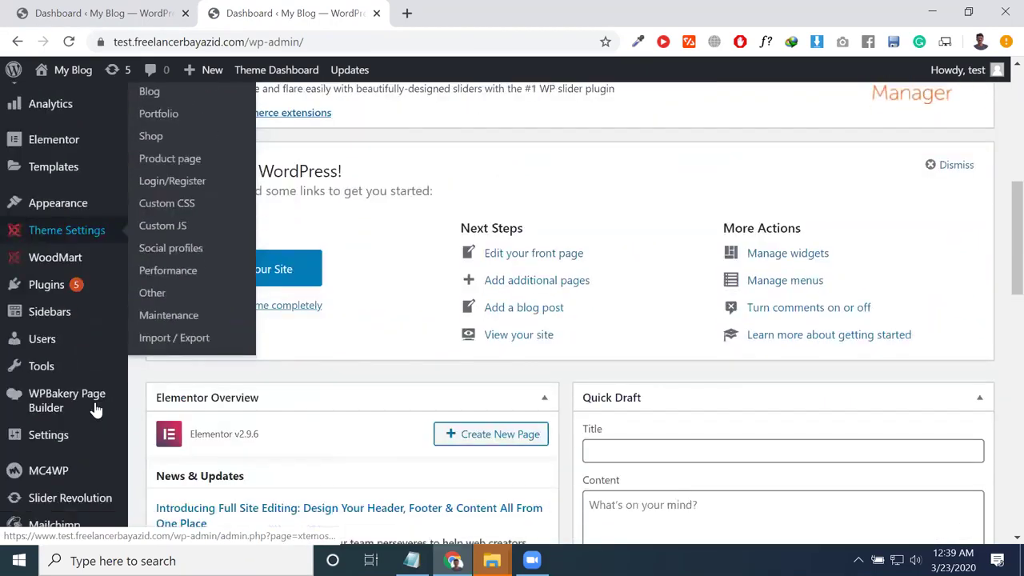
Step: Open Slider Revolution and pick the Fashion module from its module list for editing
{"action": "left_click", "coordinate": [114, 502]}
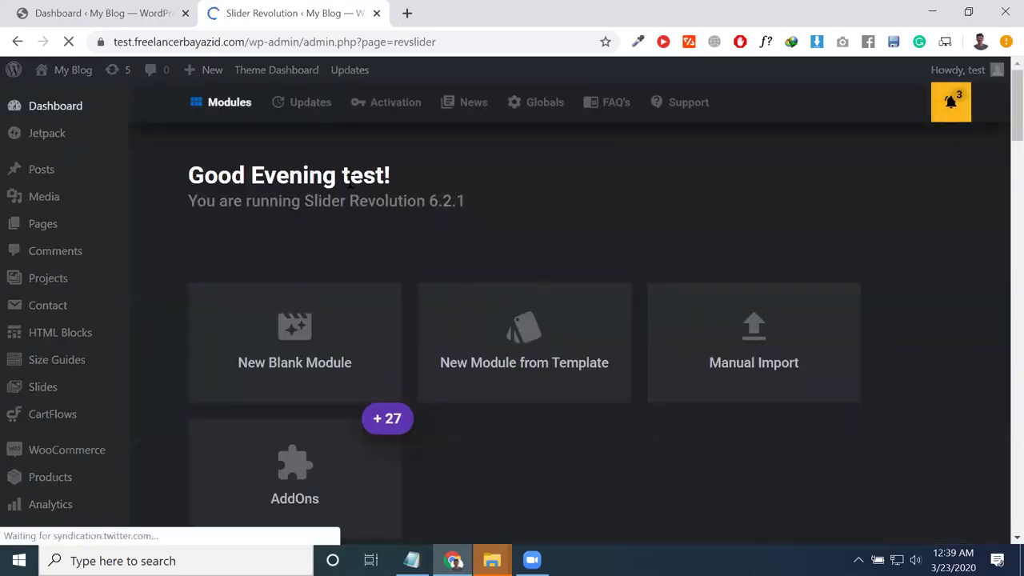
{"action": "scroll", "coordinate": [432, 299], "scroll_direction": "down", "scroll_amount": 4}
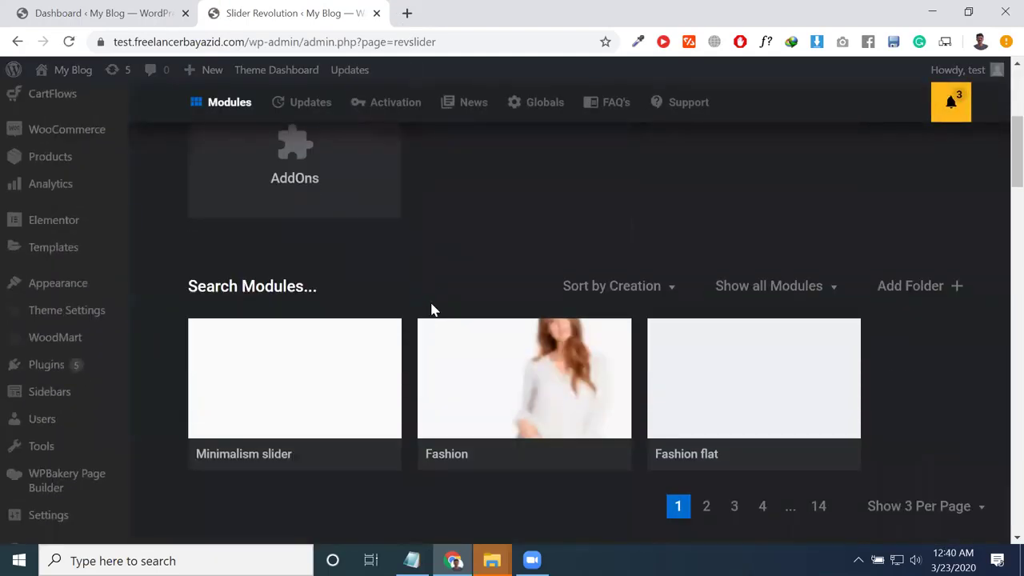
{"action": "mouse_move", "coordinate": [687, 399]}
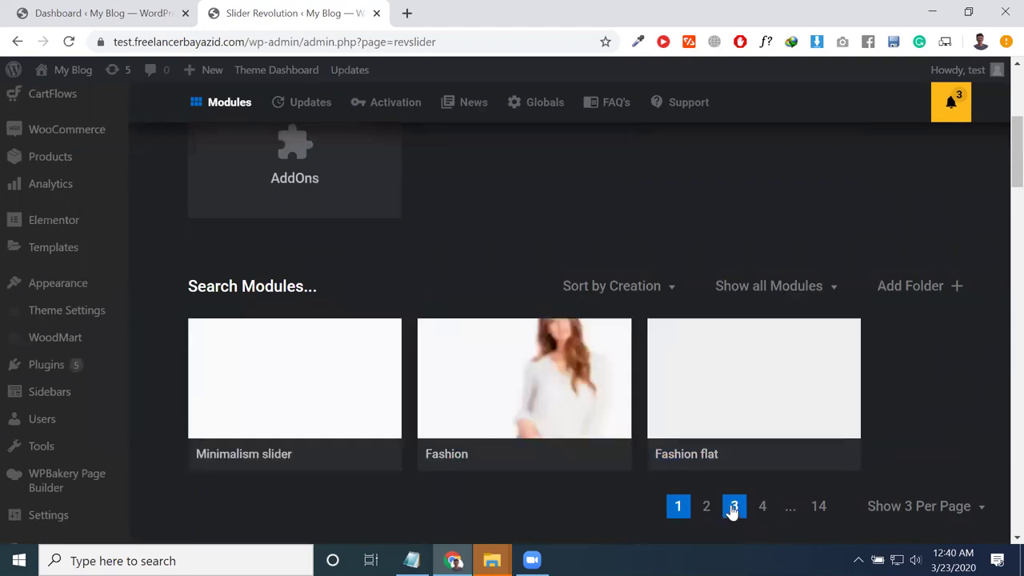
{"action": "mouse_move", "coordinate": [757, 469]}
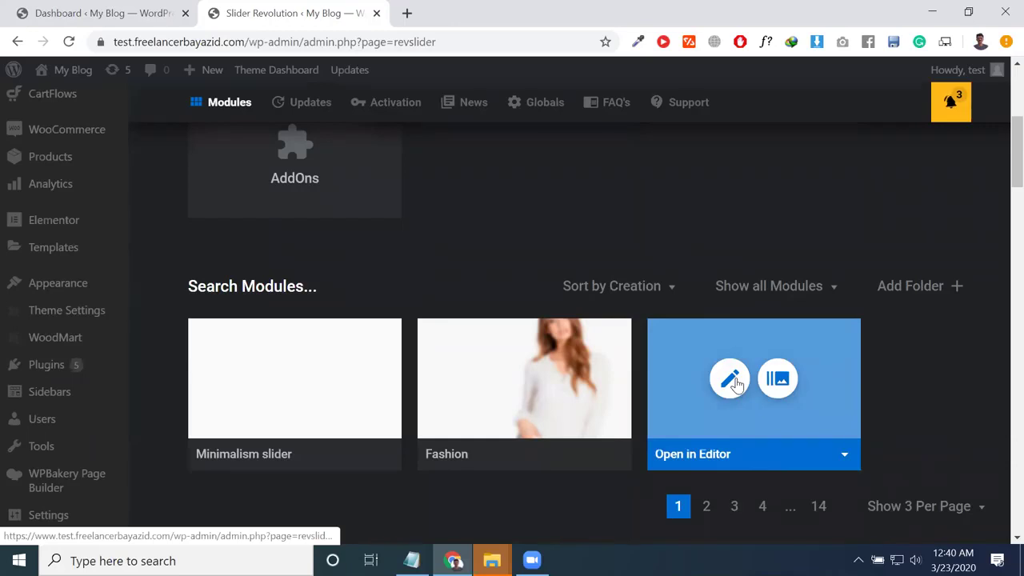
{"action": "left_click", "coordinate": [505, 391]}
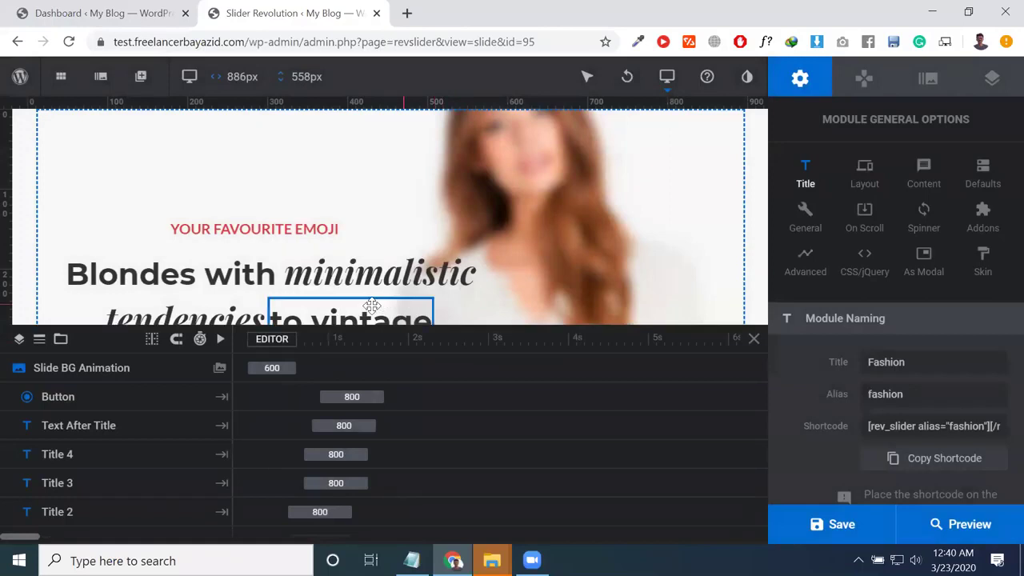
Step: Collapse the timeline and select the YOUR FAVOURITE EMOJI subtitle layer on the Fashion slide
{"action": "scroll", "coordinate": [308, 256], "scroll_direction": "down", "scroll_amount": 3}
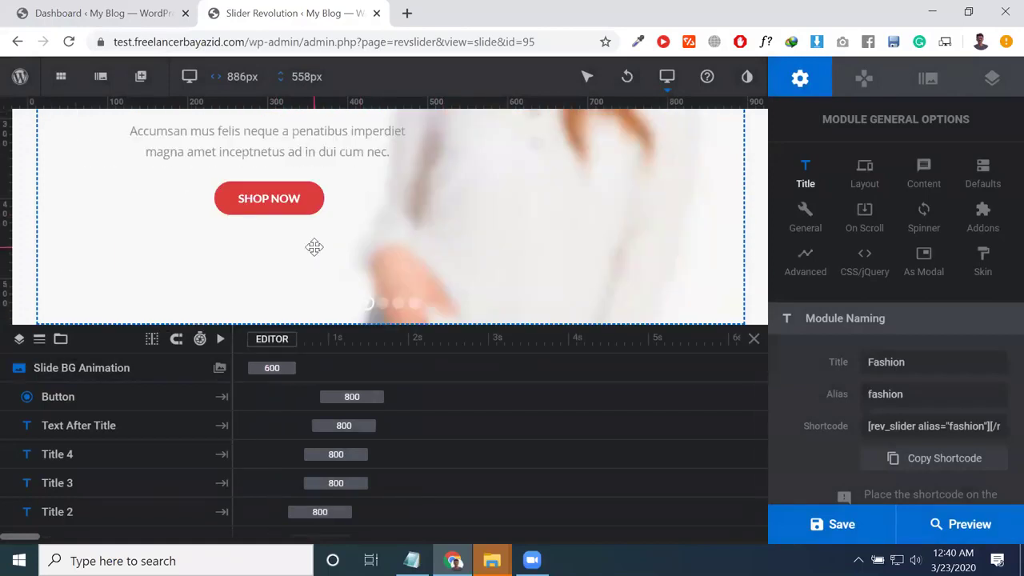
{"action": "scroll", "coordinate": [318, 238], "scroll_direction": "up", "scroll_amount": 2}
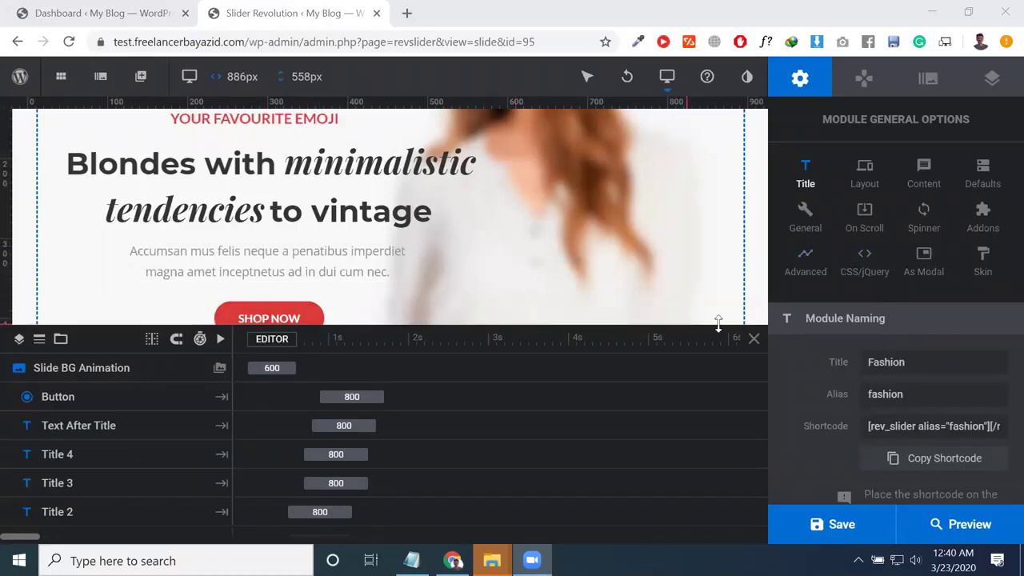
{"action": "left_click", "coordinate": [754, 339]}
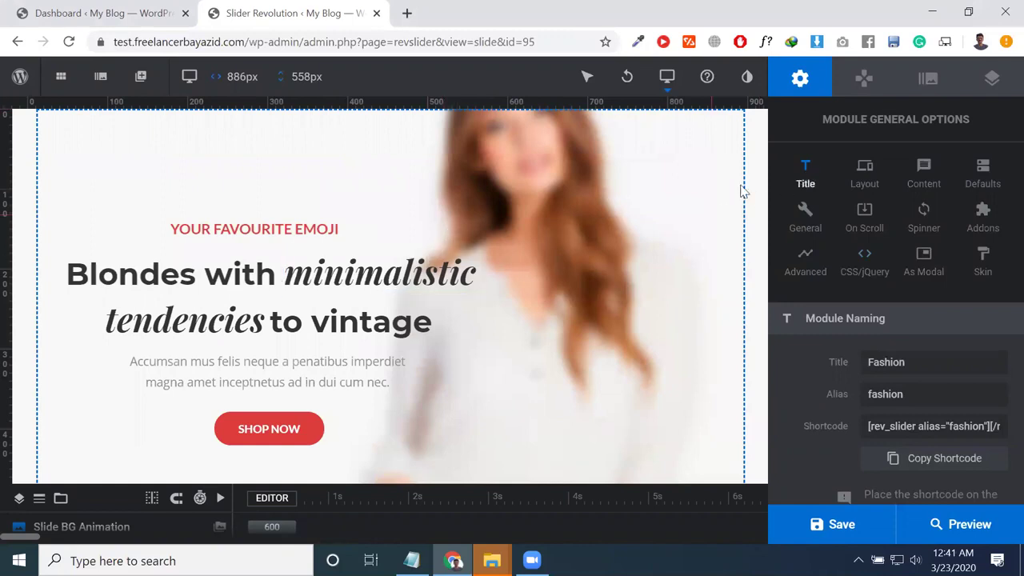
{"action": "left_click", "coordinate": [278, 232]}
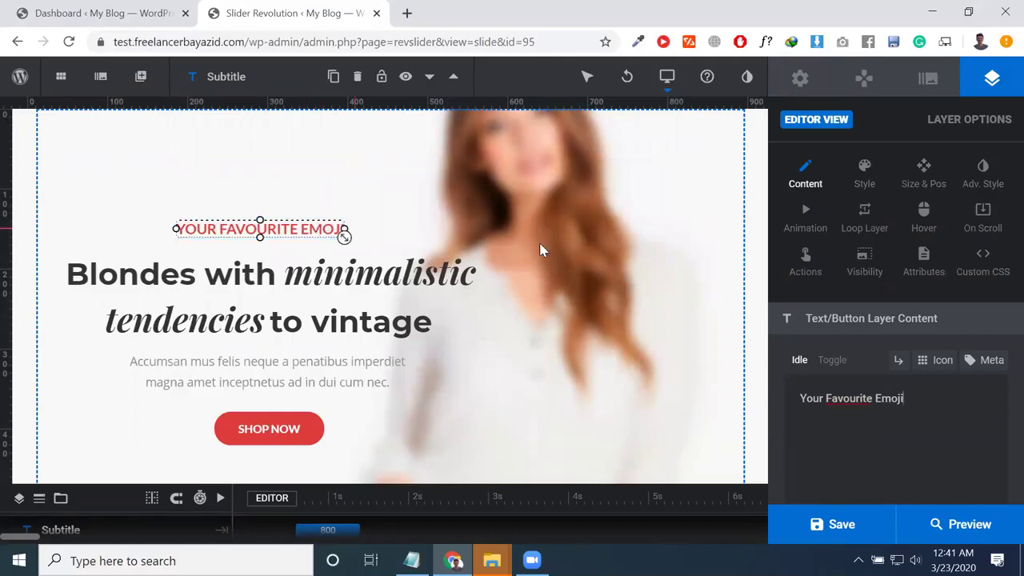
Step: Replace the subtitle content with the author's name followed by 'site'
{"action": "triple_click", "coordinate": [860, 405]}
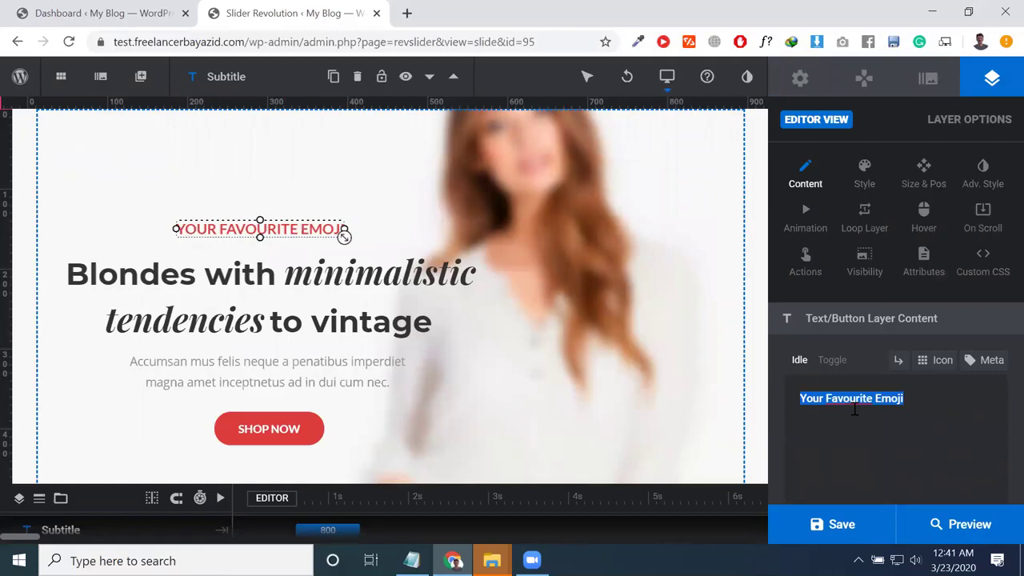
{"action": "type", "text": "sauddk"}
{"action": "key", "text": "BackSpace"}
{"action": "key", "text": "BackSpace"}
{"action": "key", "text": "BackSpace"}
{"action": "key", "text": "BackSpace"}
{"action": "key", "text": "BackSpace"}
{"action": "key", "text": "BackSpace"}
{"action": "type", "text": "saiudl khan"}
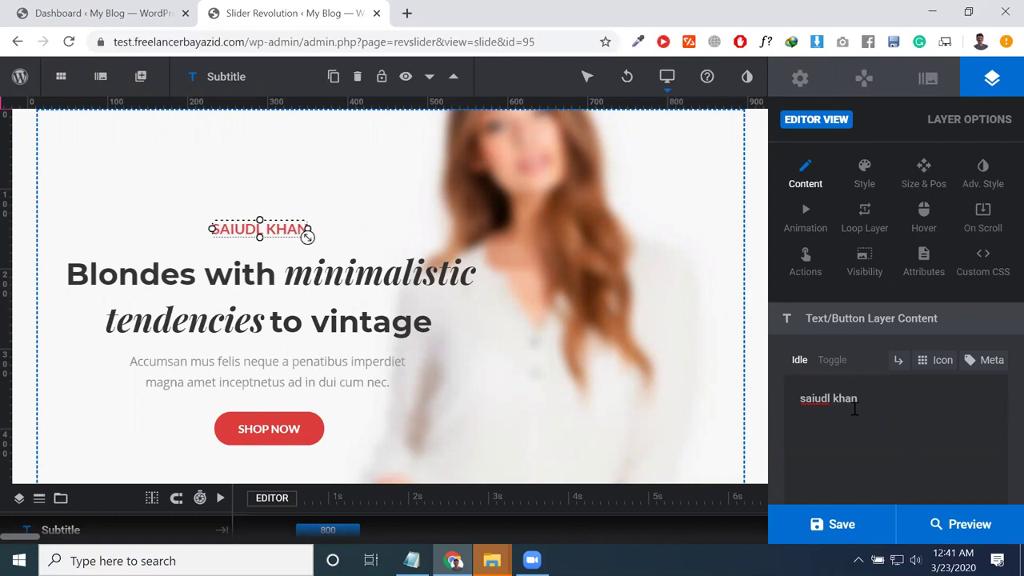
{"action": "type", "text": " w"}
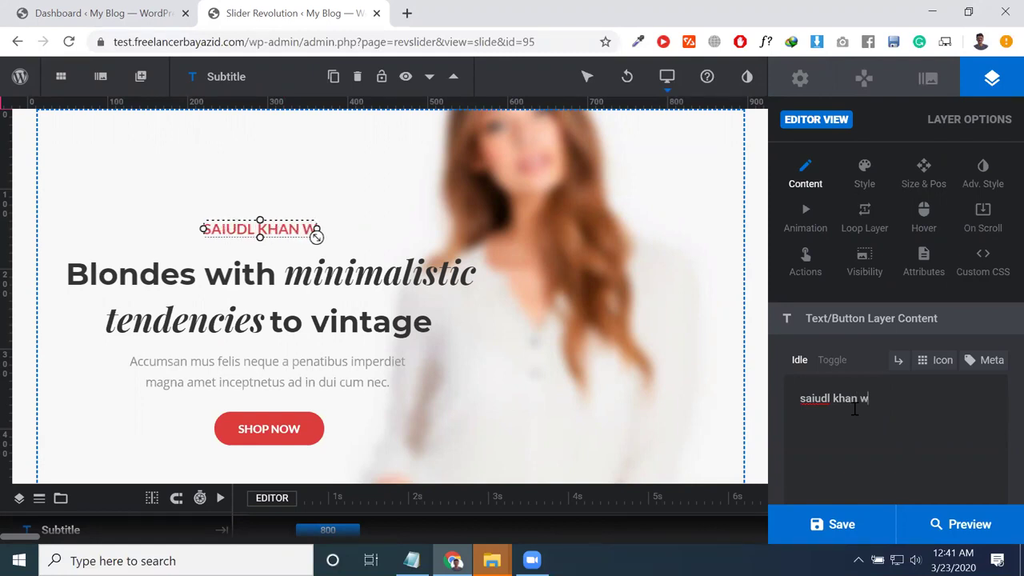
{"action": "key", "text": "BackSpace"}
{"action": "type", "text": "st"}
{"action": "key", "text": "BackSpace"}
{"action": "type", "text": "ite"}
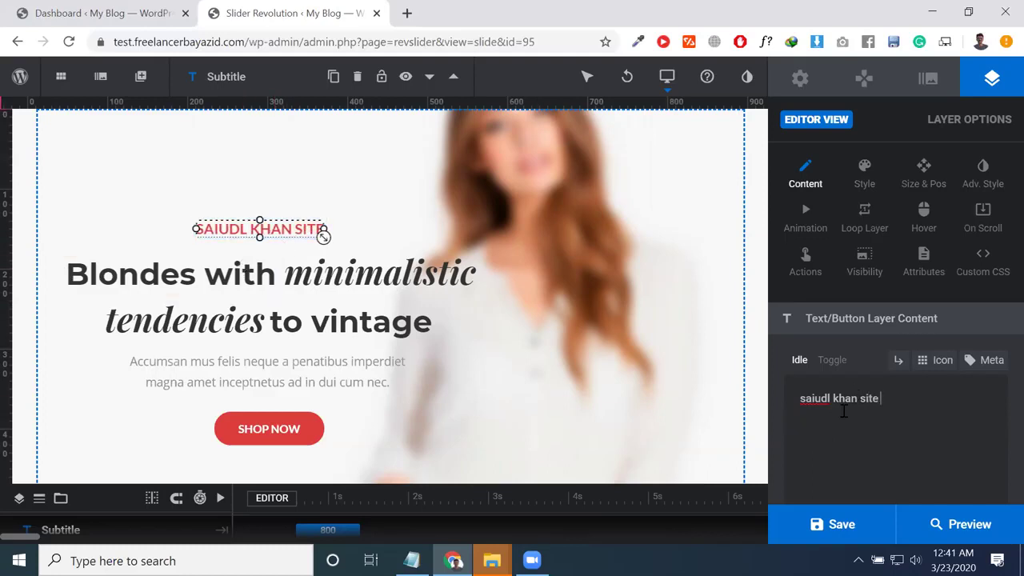
Step: Select the new subtitle text and review its Style and Size & Pos settings
{"action": "key", "text": "ctrl+a"}
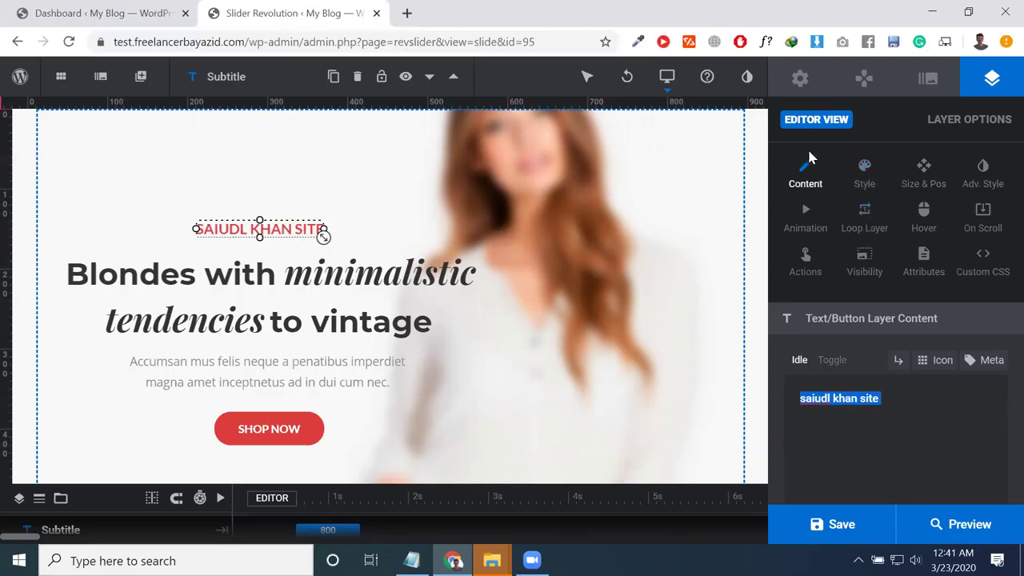
{"action": "left_click", "coordinate": [864, 170]}
{"action": "left_click", "coordinate": [926, 183]}
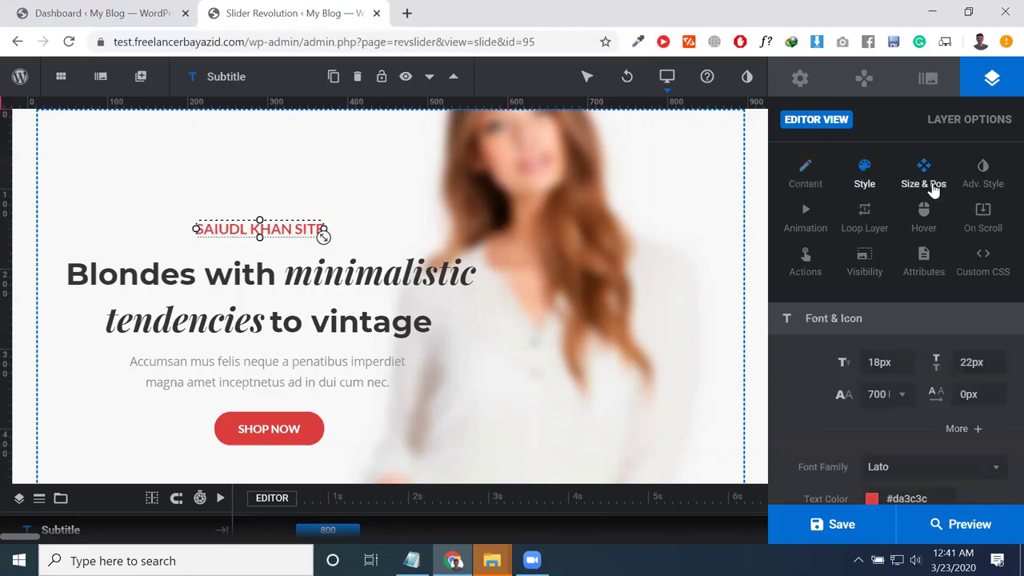
Step: Review the 'Blondes with' title layer's text, font styling and loop animation settings
{"action": "left_click", "coordinate": [864, 170]}
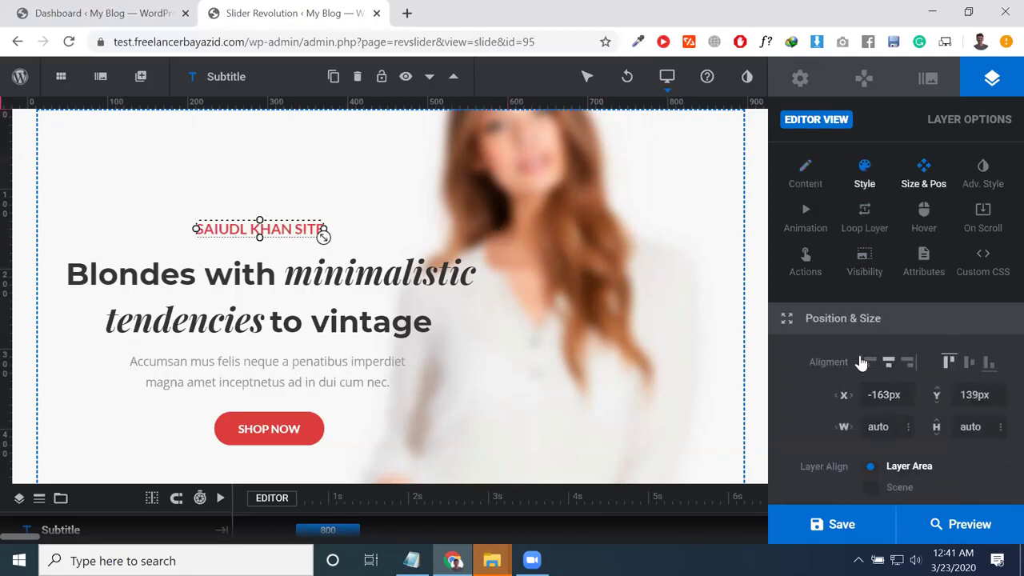
{"action": "left_click", "coordinate": [257, 280]}
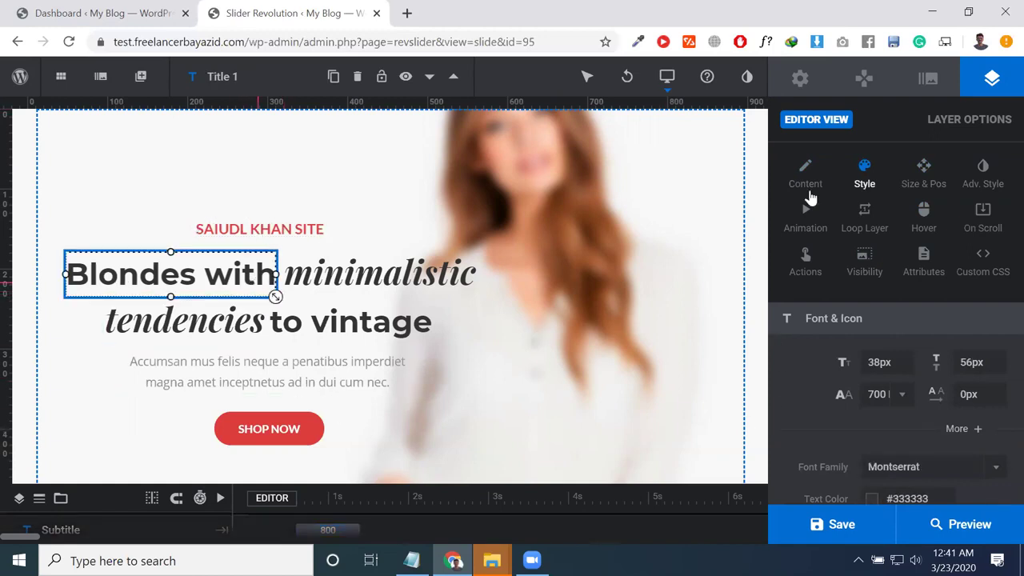
{"action": "left_click", "coordinate": [809, 175]}
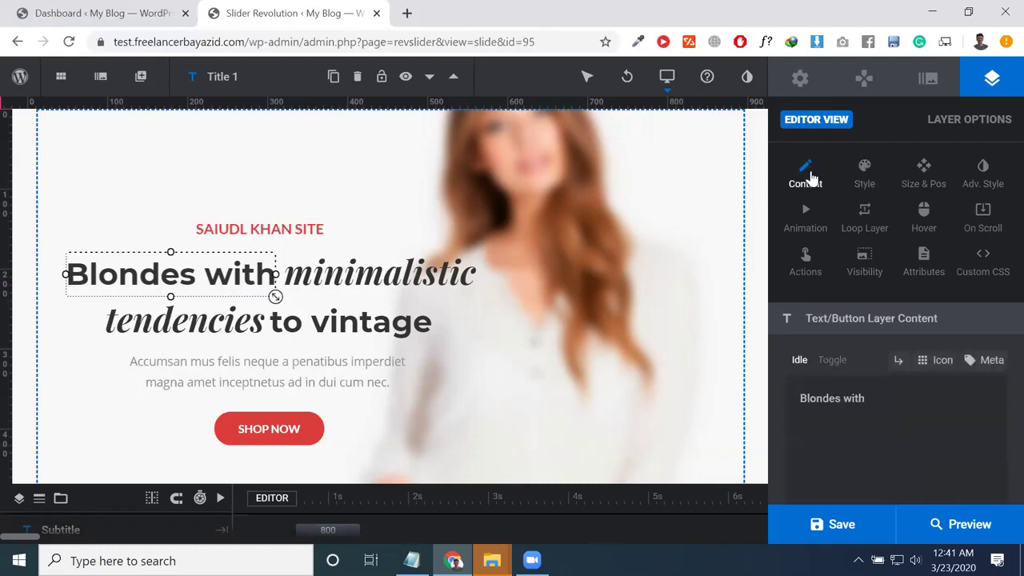
{"action": "double_click", "coordinate": [862, 182]}
{"action": "left_click", "coordinate": [871, 229]}
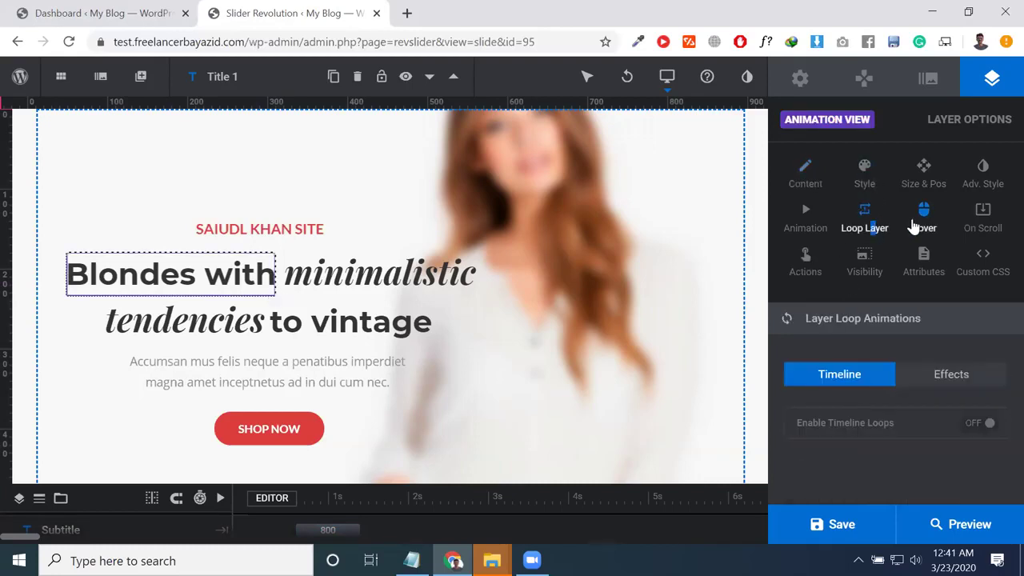
Step: Show the hover behaviour settings and select the tendencies title layer
{"action": "left_click", "coordinate": [922, 228]}
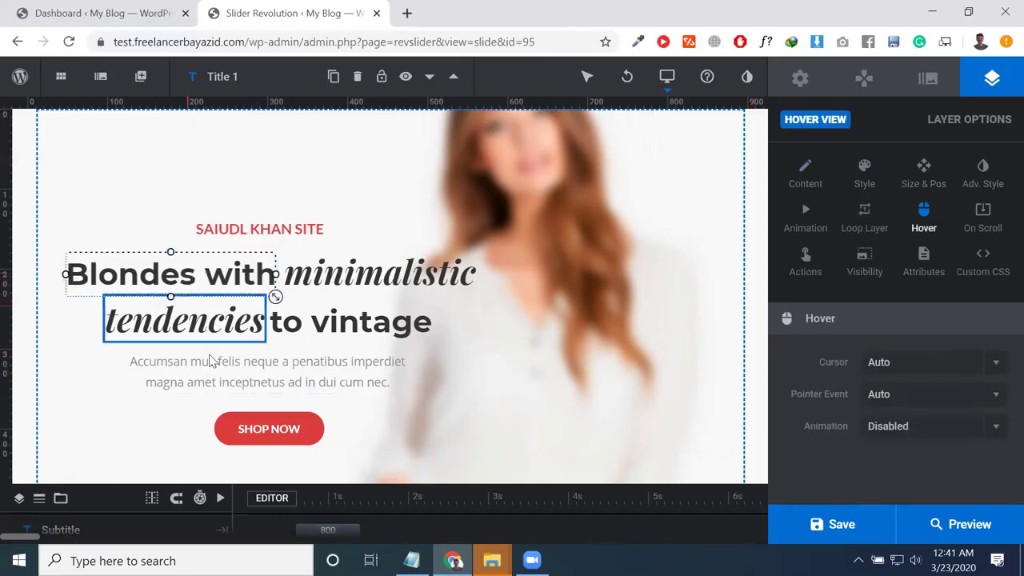
{"action": "scroll", "coordinate": [384, 426], "scroll_direction": "down", "scroll_amount": 1}
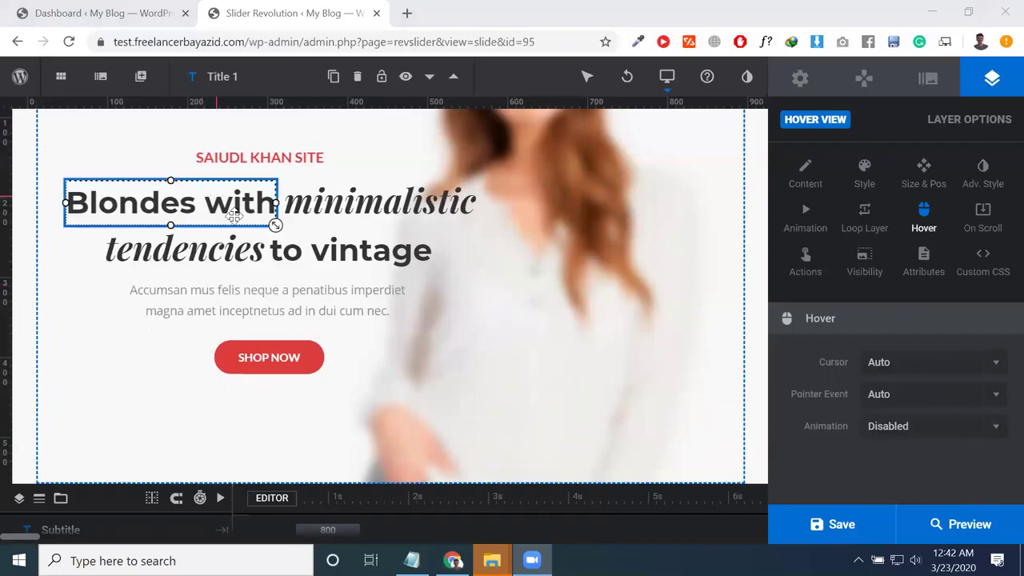
{"action": "left_click", "coordinate": [254, 251]}
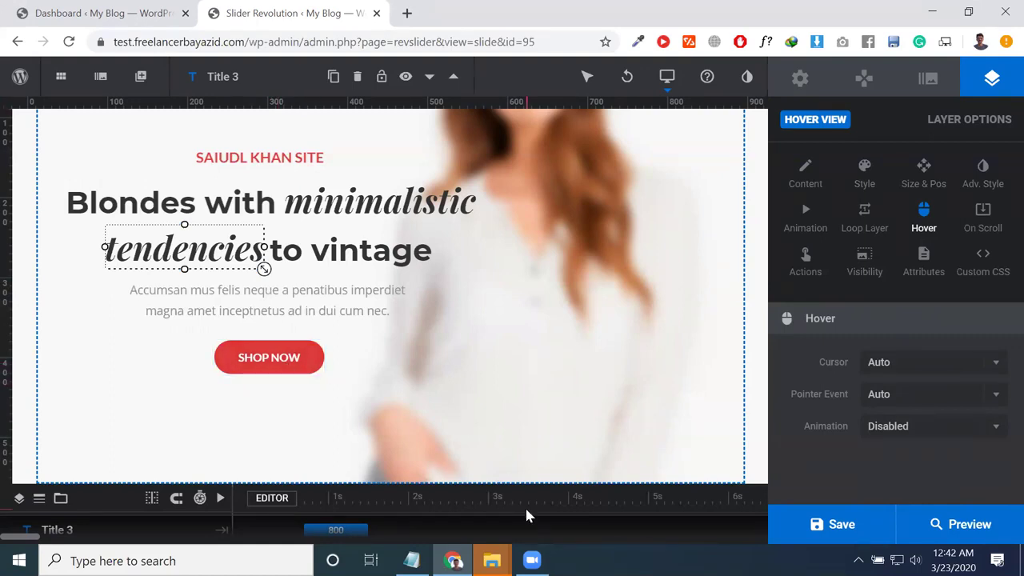
Step: Open the live site from the dashboard's My Blog menu in a new tab
{"action": "mouse_move", "coordinate": [406, 101]}
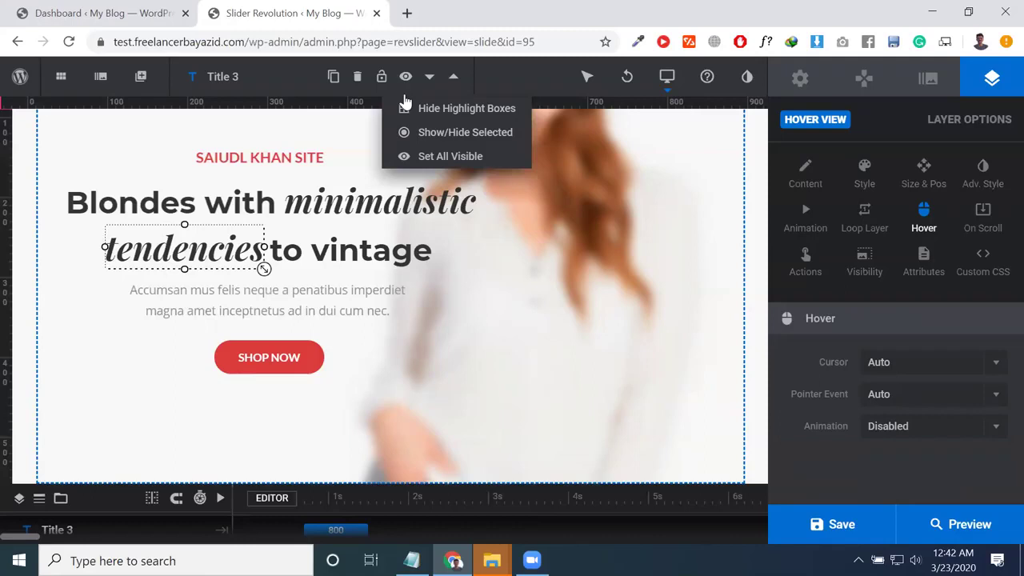
{"action": "left_click", "coordinate": [103, 12]}
{"action": "mouse_move", "coordinate": [72, 74]}
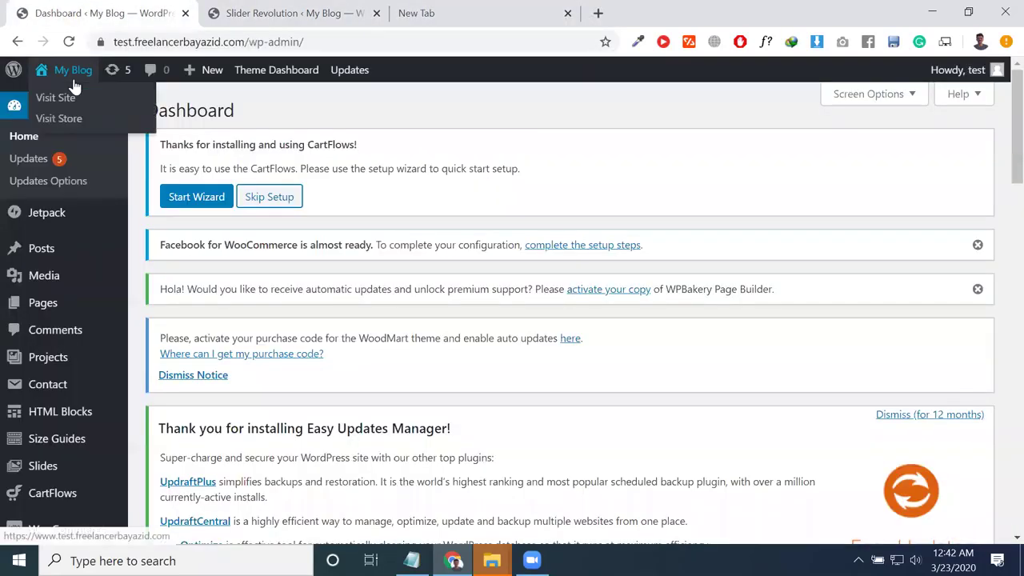
{"action": "right_click", "coordinate": [70, 102]}
{"action": "left_click", "coordinate": [120, 108]}
{"action": "left_click", "coordinate": [265, 11]}
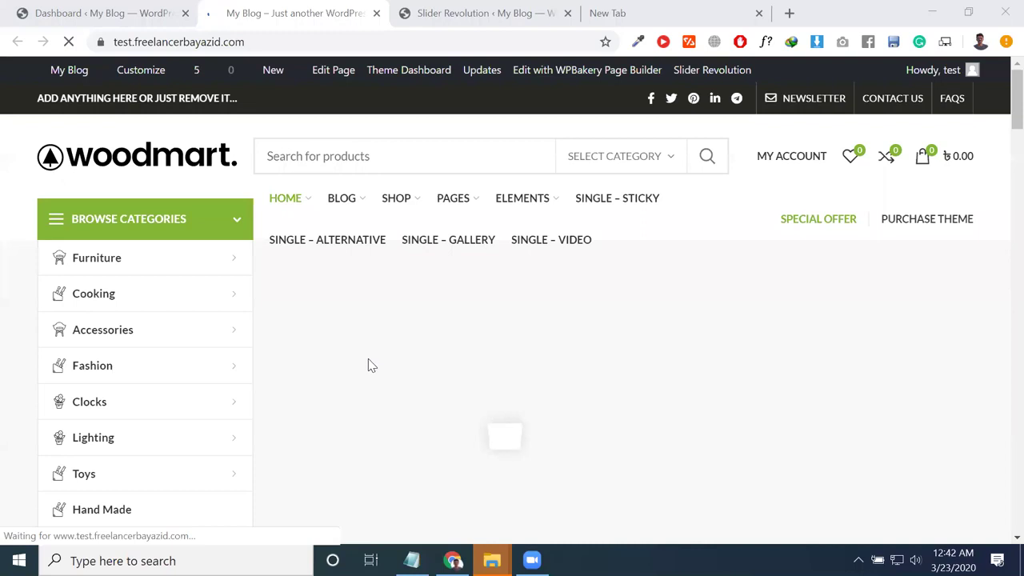
Step: Scroll the homepage and advance the Featured Products carousel to the next products
{"action": "scroll", "coordinate": [368, 358], "scroll_direction": "down", "scroll_amount": 5}
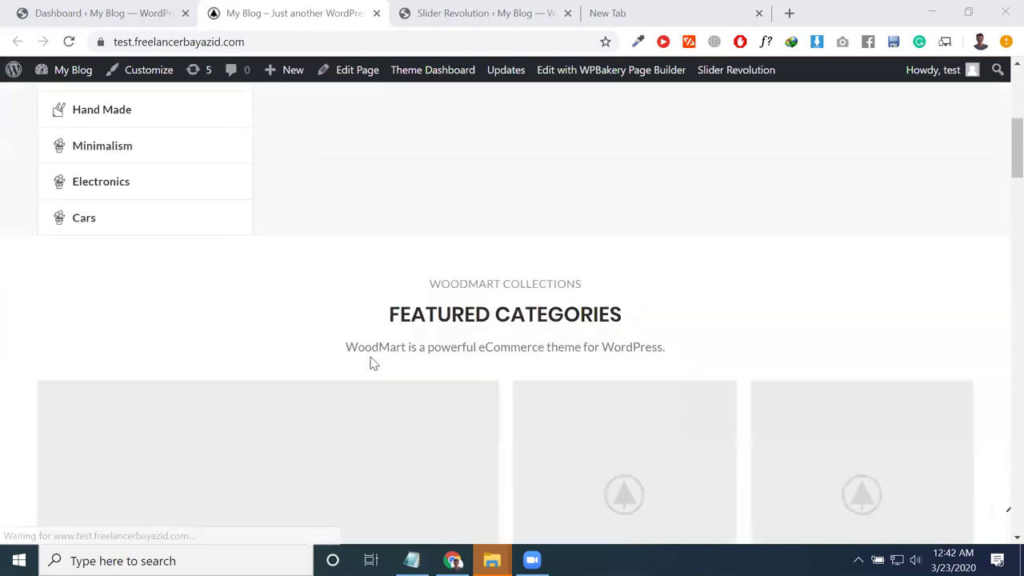
{"action": "scroll", "coordinate": [373, 364], "scroll_direction": "down", "scroll_amount": 15}
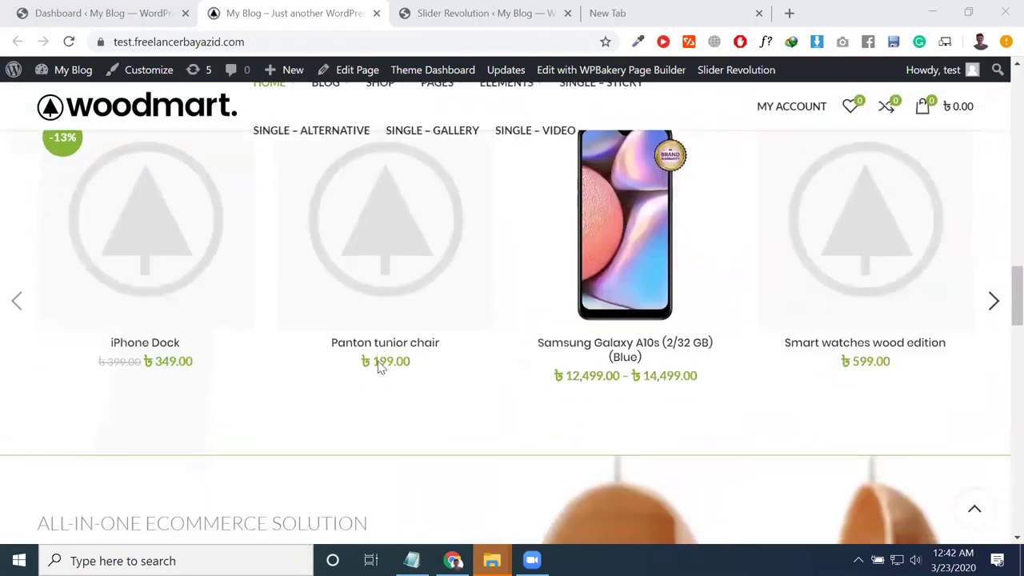
{"action": "scroll", "coordinate": [380, 366], "scroll_direction": "down", "scroll_amount": 15}
{"action": "middle_click", "coordinate": [383, 364]}
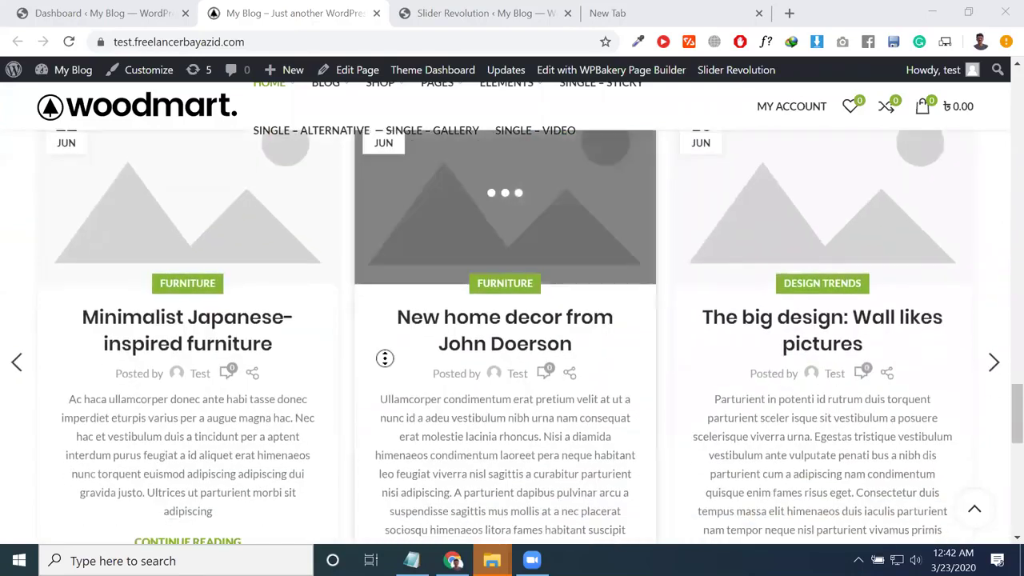
{"action": "scroll", "coordinate": [314, 357], "scroll_direction": "up", "scroll_amount": 5}
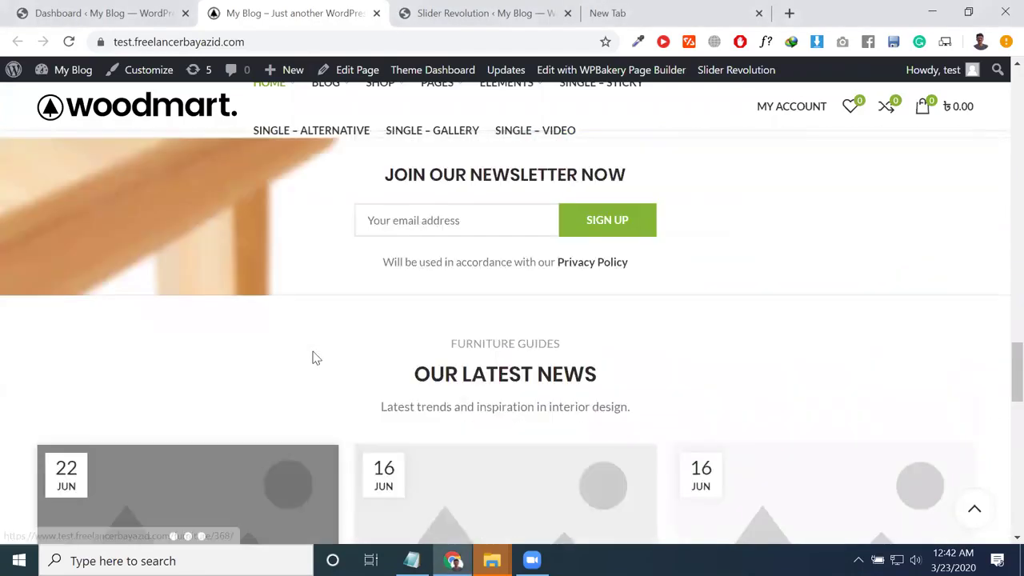
{"action": "scroll", "coordinate": [316, 357], "scroll_direction": "up", "scroll_amount": 6}
{"action": "scroll", "coordinate": [409, 420], "scroll_direction": "down", "scroll_amount": 3}
{"action": "scroll", "coordinate": [402, 416], "scroll_direction": "up", "scroll_amount": 4}
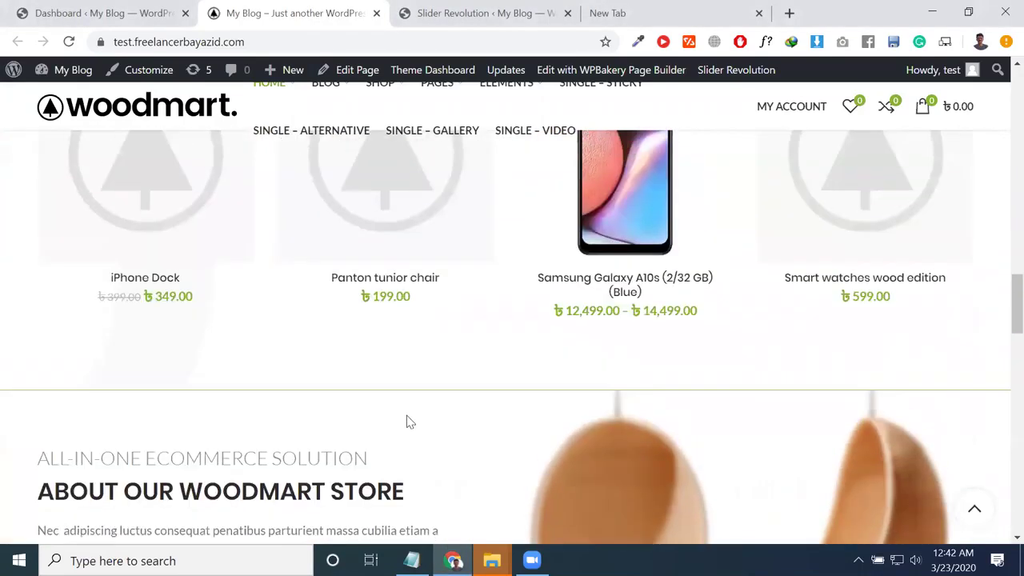
{"action": "scroll", "coordinate": [407, 422], "scroll_direction": "up", "scroll_amount": 3}
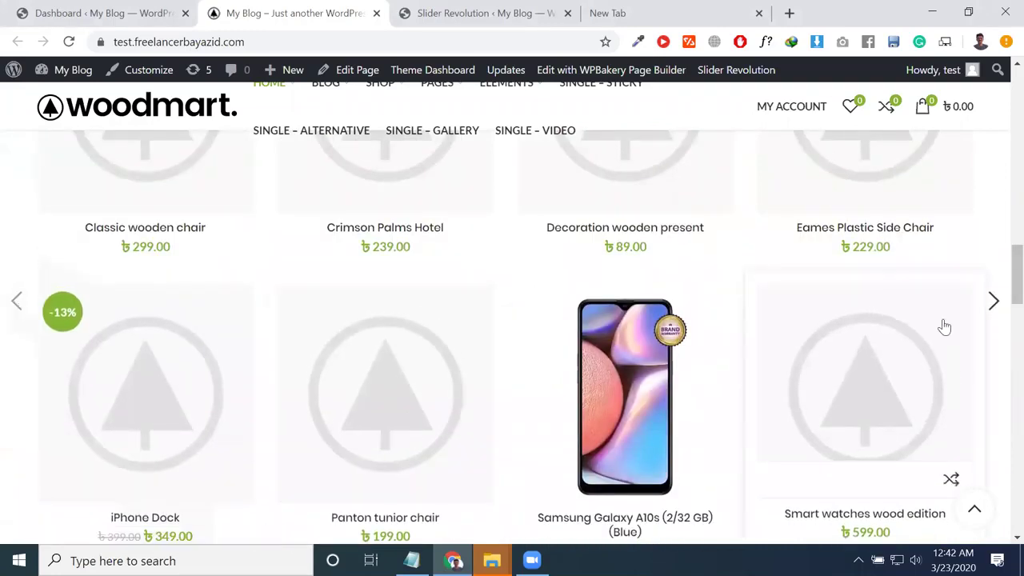
{"action": "left_click", "coordinate": [993, 302]}
{"action": "scroll", "coordinate": [411, 343], "scroll_direction": "up", "scroll_amount": 3}
{"action": "scroll", "coordinate": [373, 404], "scroll_direction": "down", "scroll_amount": 1}
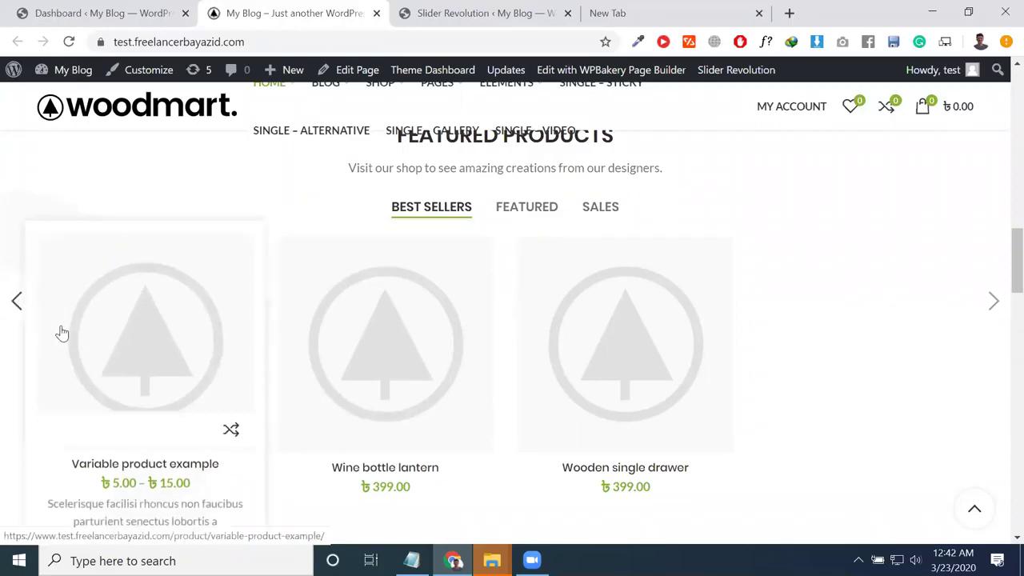
Step: Open the homepage in the page builder and confirm the Slider element uses Best sellers
{"action": "left_click", "coordinate": [352, 70]}
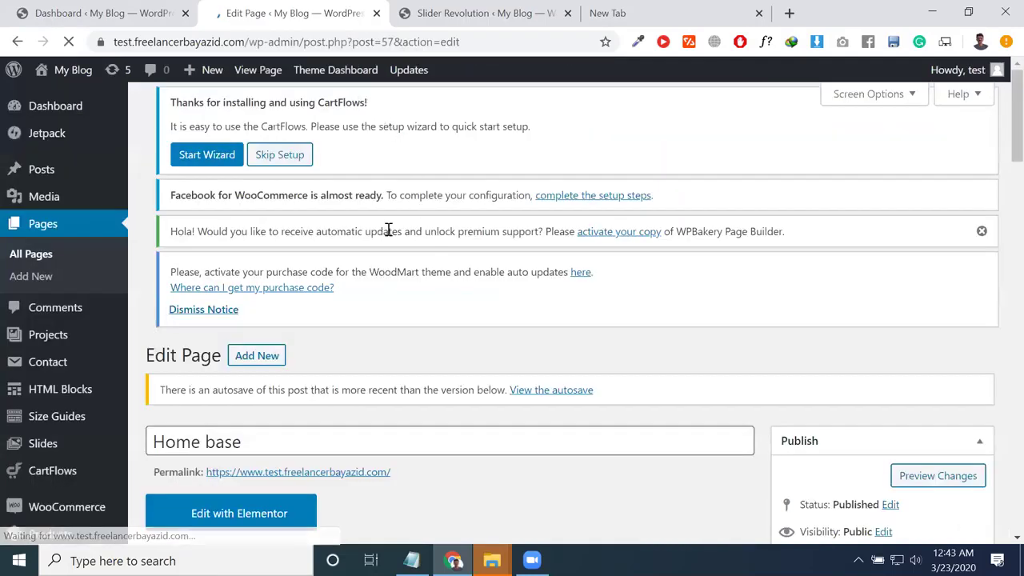
{"action": "scroll", "coordinate": [400, 236], "scroll_direction": "down", "scroll_amount": 5}
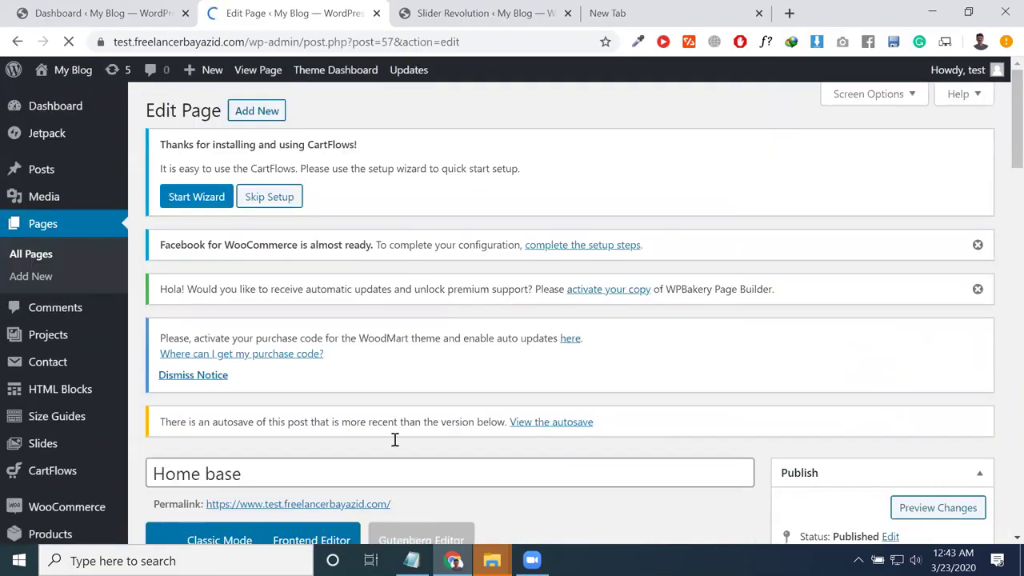
{"action": "scroll", "coordinate": [396, 440], "scroll_direction": "down", "scroll_amount": 6}
{"action": "scroll", "coordinate": [405, 457], "scroll_direction": "down", "scroll_amount": 8}
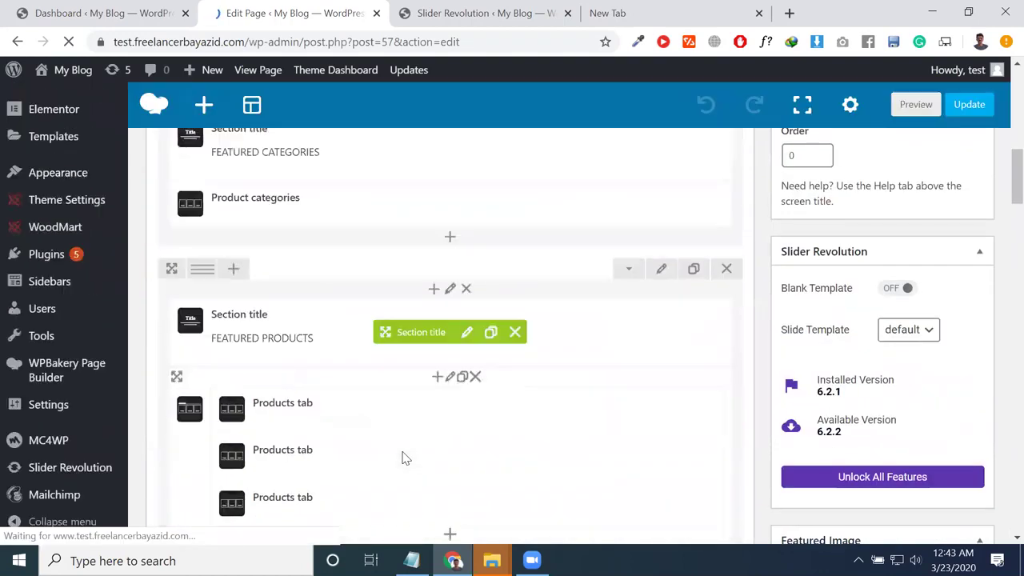
{"action": "scroll", "coordinate": [412, 467], "scroll_direction": "down", "scroll_amount": 6}
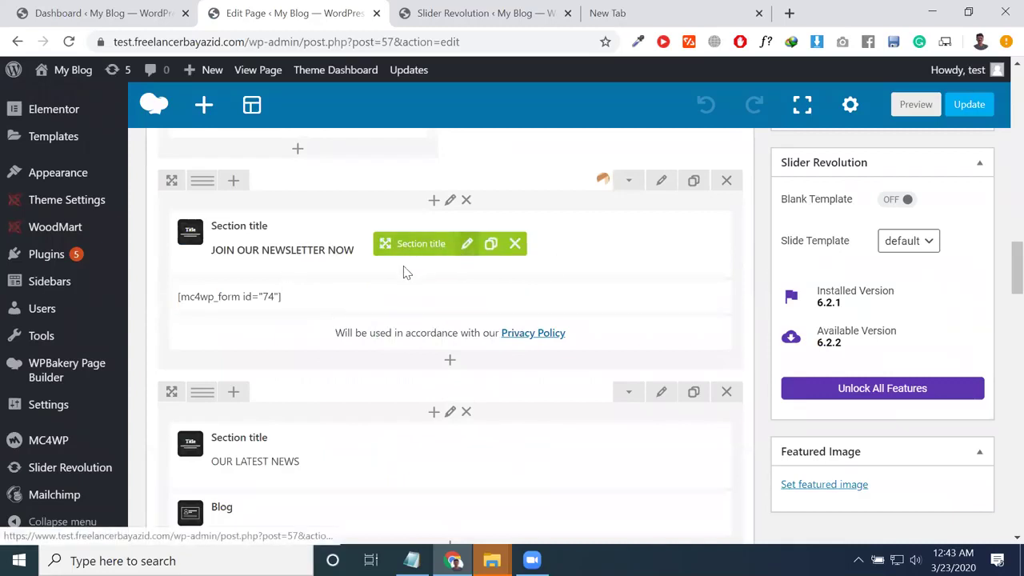
{"action": "scroll", "coordinate": [404, 274], "scroll_direction": "up", "scroll_amount": 2}
{"action": "scroll", "coordinate": [306, 275], "scroll_direction": "up", "scroll_amount": 2}
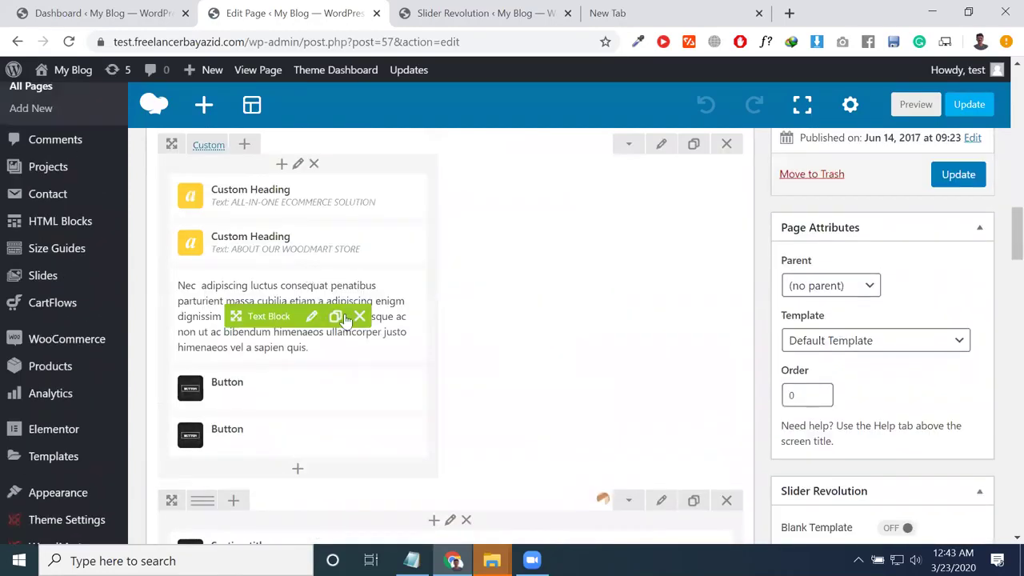
{"action": "scroll", "coordinate": [322, 315], "scroll_direction": "up", "scroll_amount": 2}
{"action": "scroll", "coordinate": [313, 315], "scroll_direction": "up", "scroll_amount": 1}
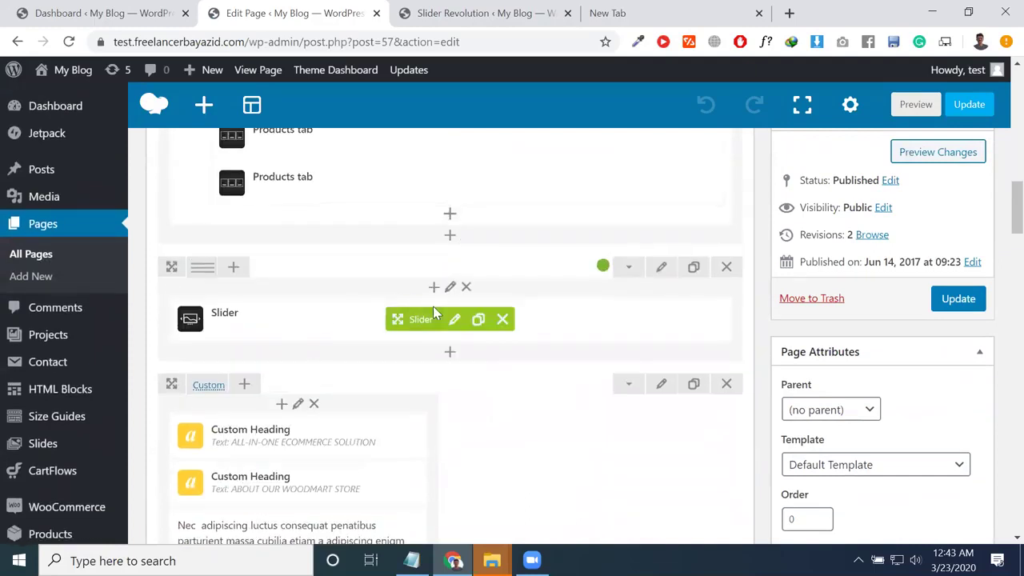
{"action": "left_click", "coordinate": [453, 321]}
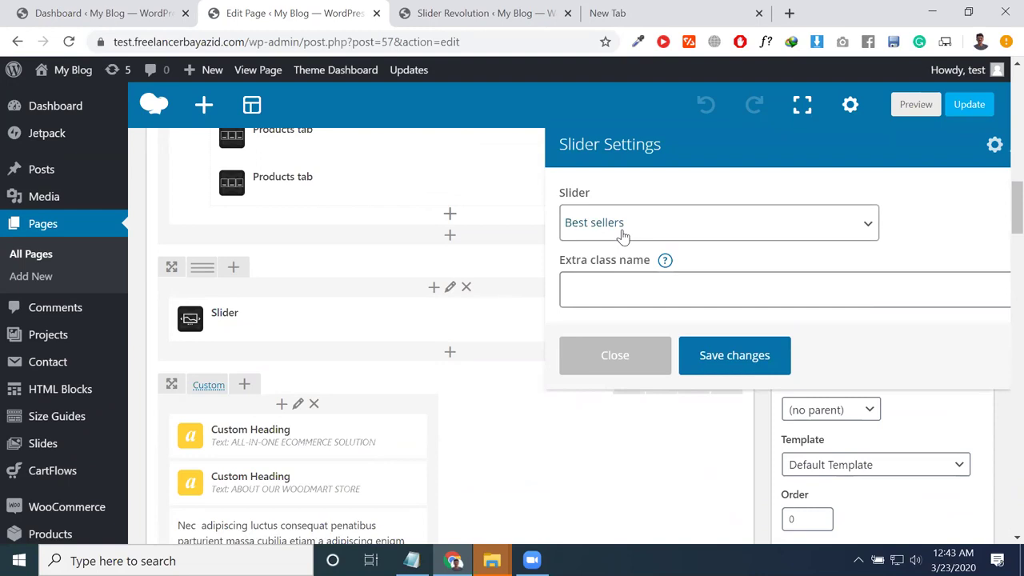
{"action": "left_click", "coordinate": [623, 228]}
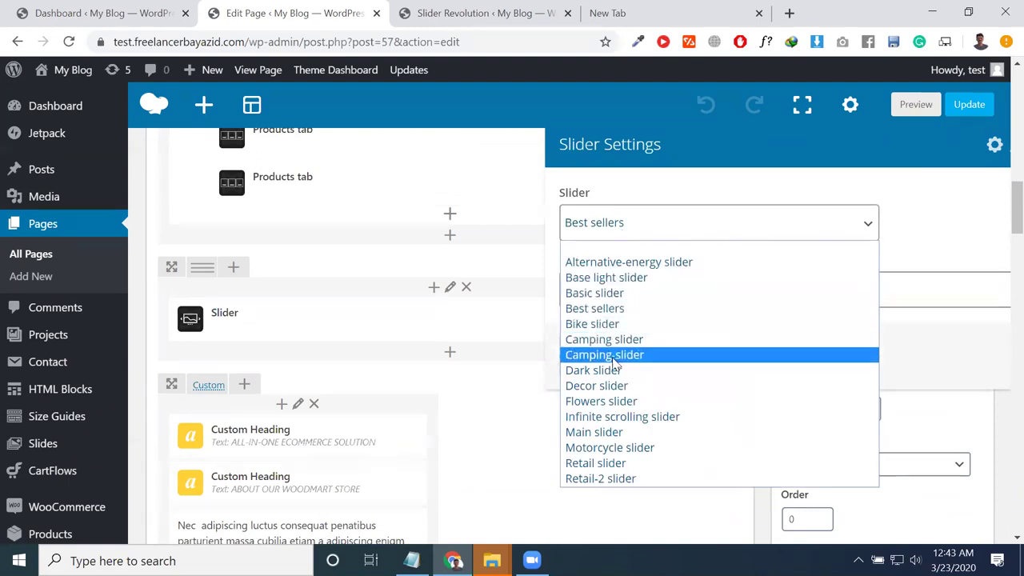
{"action": "left_click", "coordinate": [592, 308]}
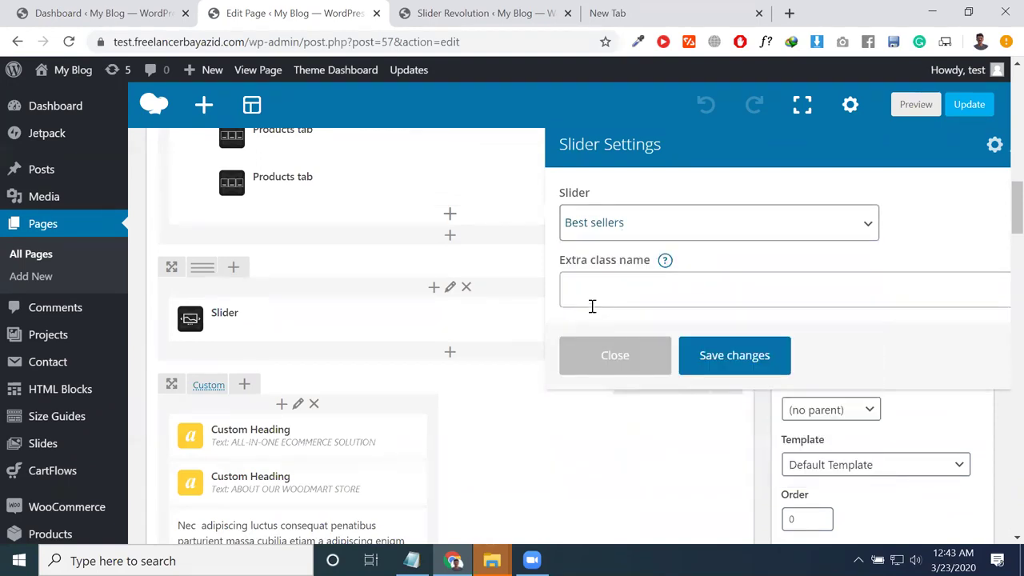
Step: Duplicate the Slider element, set the copy to Basic slider, save and update the page
{"action": "left_click", "coordinate": [477, 320]}
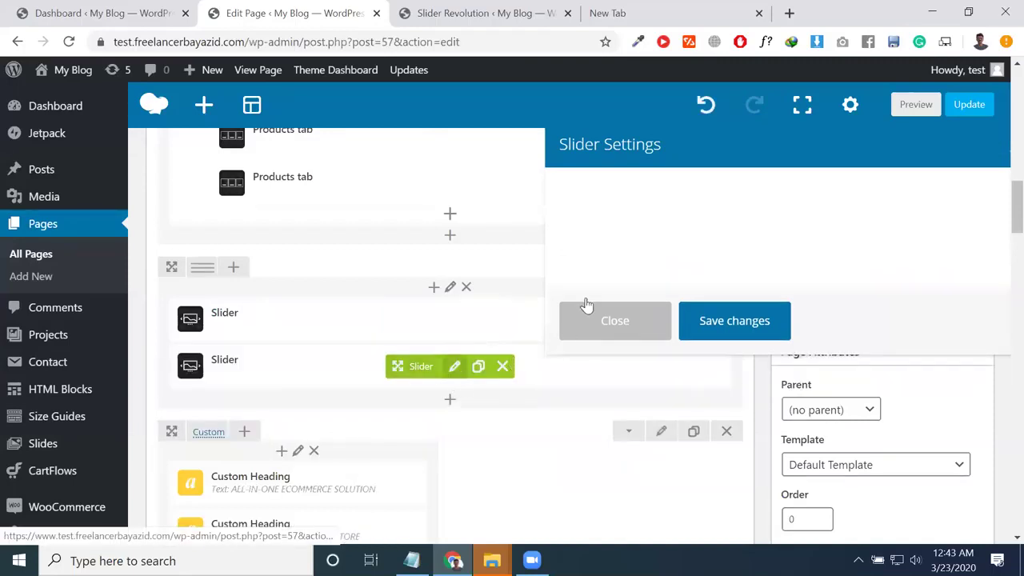
{"action": "left_click", "coordinate": [615, 232]}
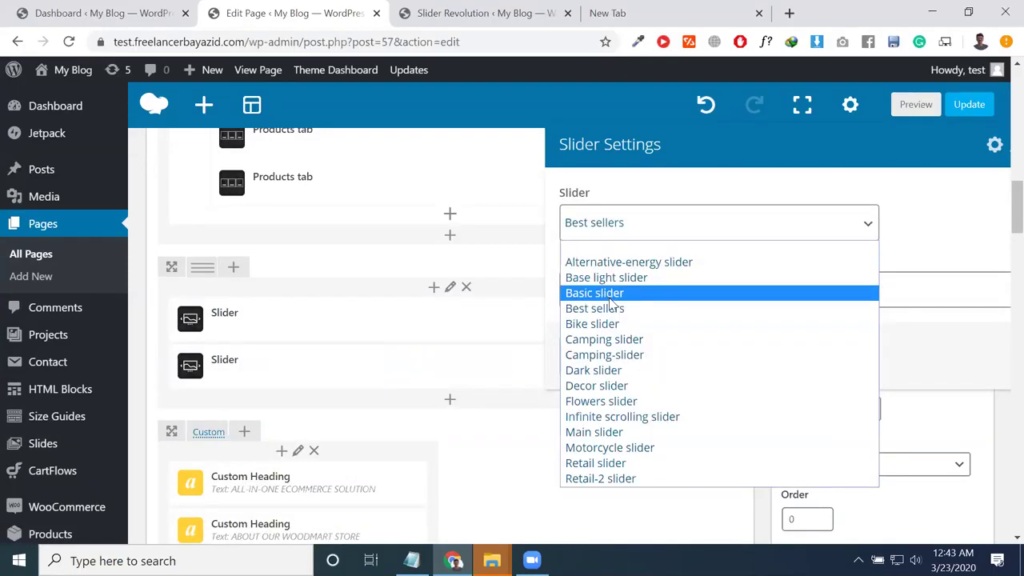
{"action": "left_click", "coordinate": [616, 296]}
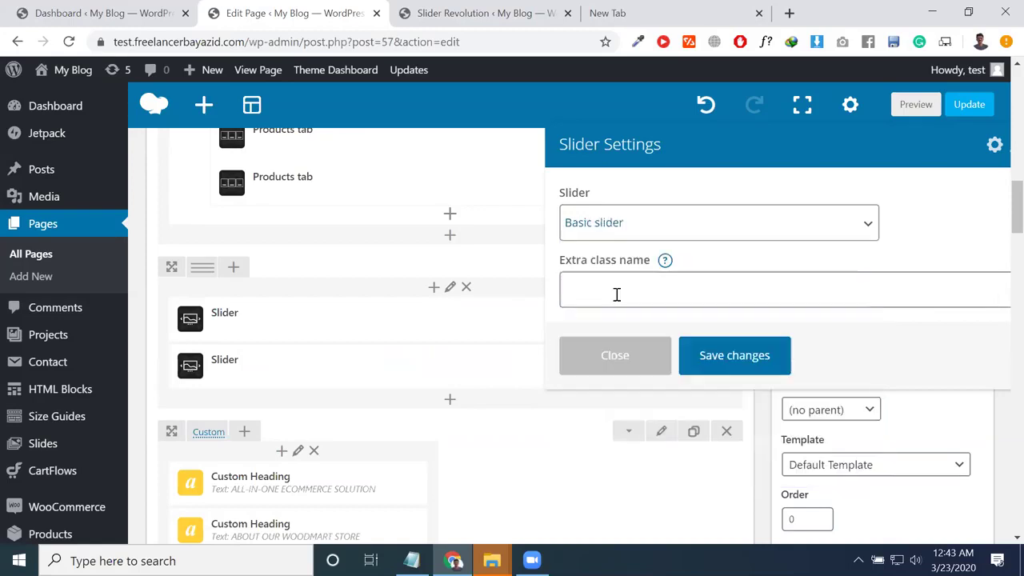
{"action": "left_click", "coordinate": [709, 358]}
{"action": "left_click", "coordinate": [960, 300]}
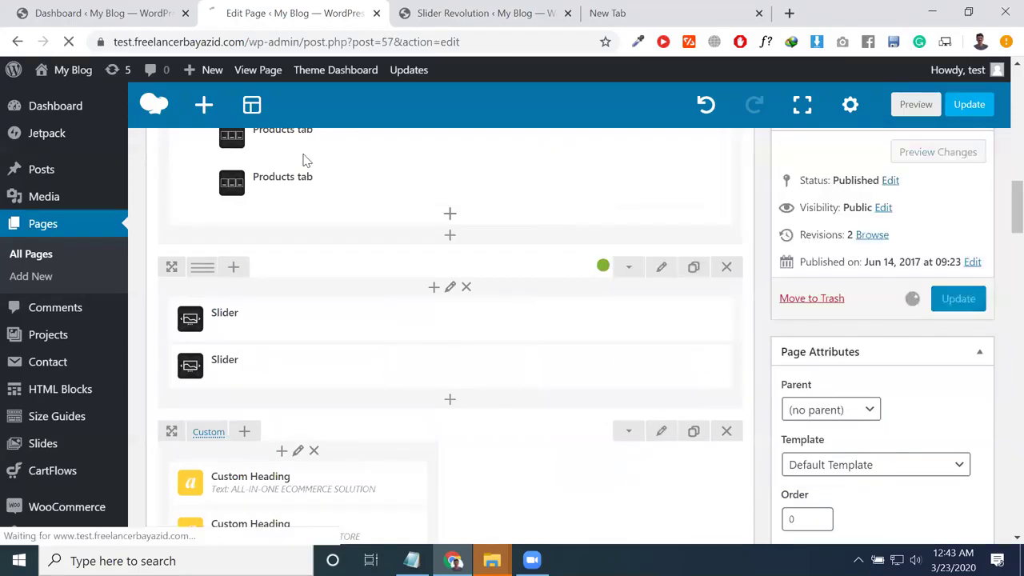
Step: Dismiss a context menu, select the WoodMart purchase-code notice, and toggle between the page and Slider Revolution tabs
{"action": "mouse_move", "coordinate": [68, 76]}
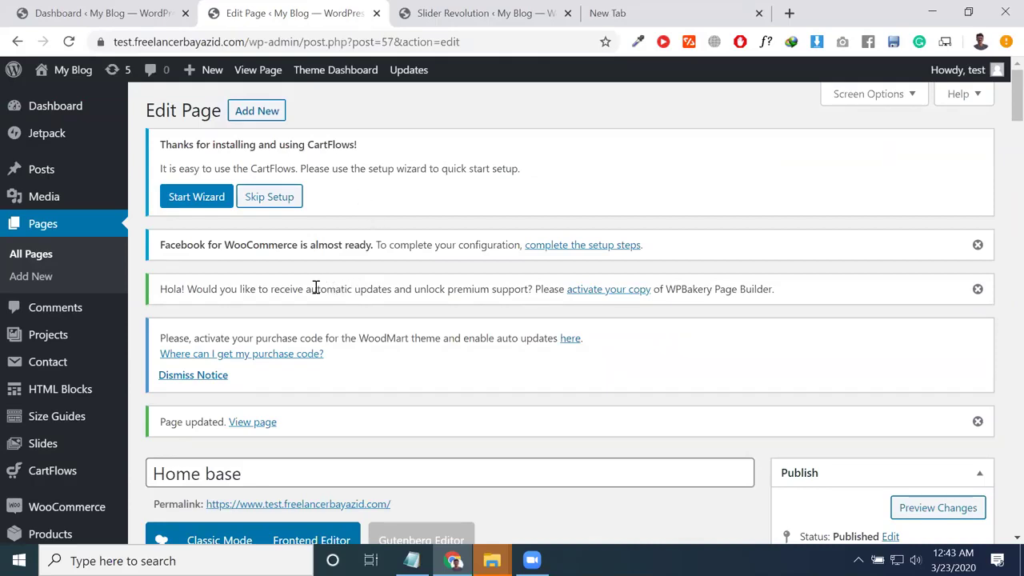
{"action": "right_click", "coordinate": [93, 409]}
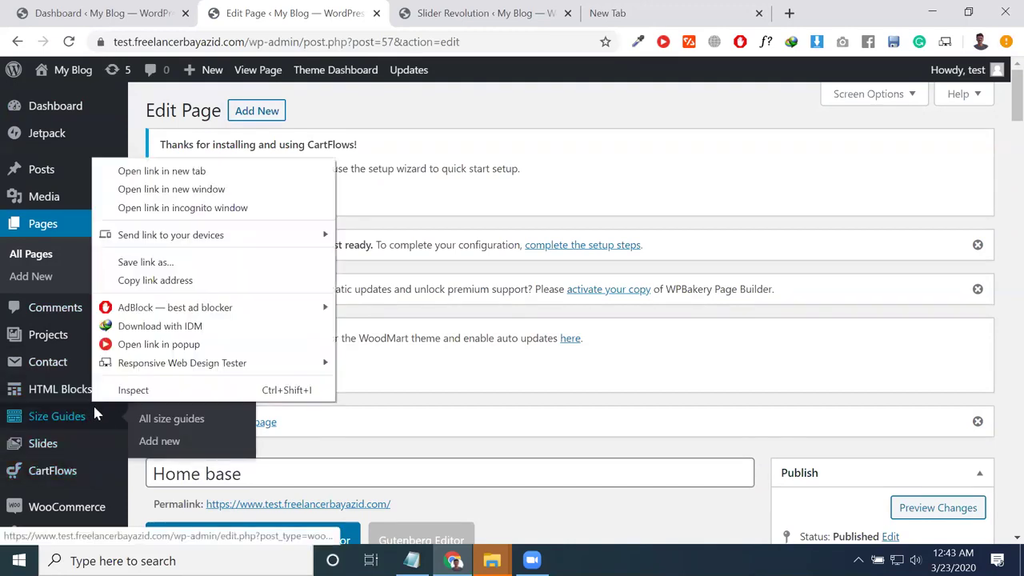
{"action": "left_click", "coordinate": [503, 384]}
{"action": "triple_click", "coordinate": [496, 338]}
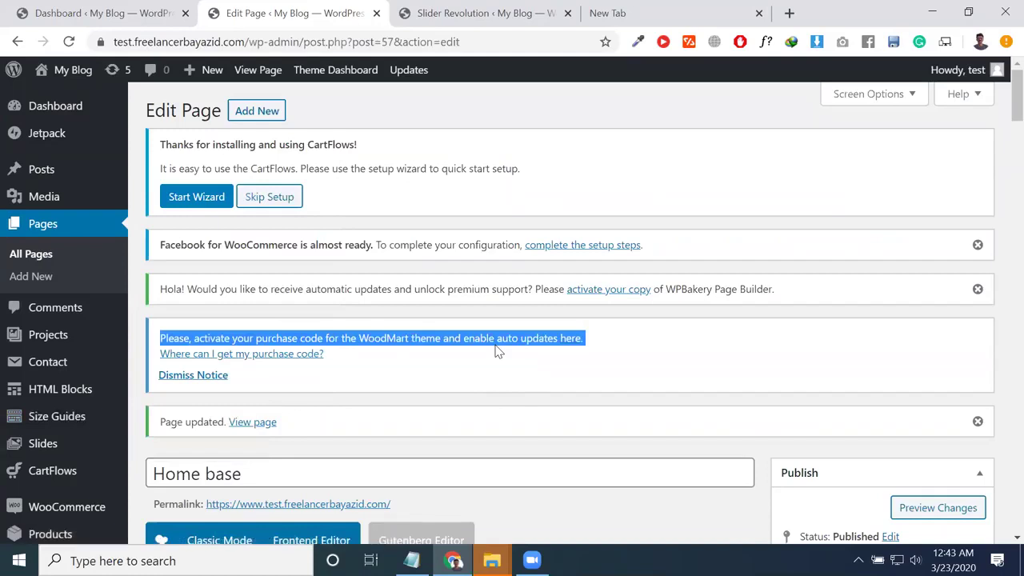
{"action": "left_click", "coordinate": [454, 18]}
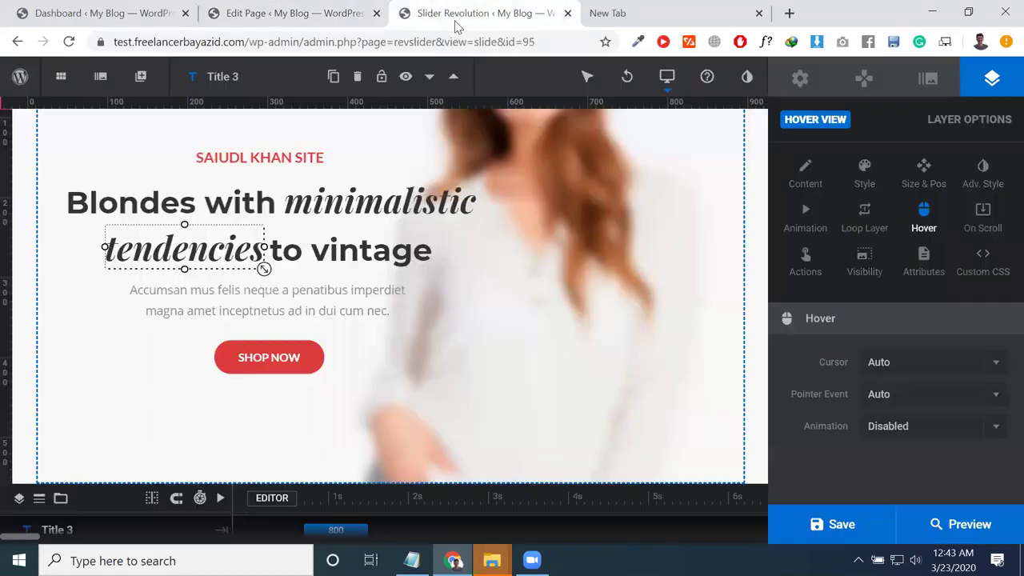
{"action": "left_click", "coordinate": [322, 18]}
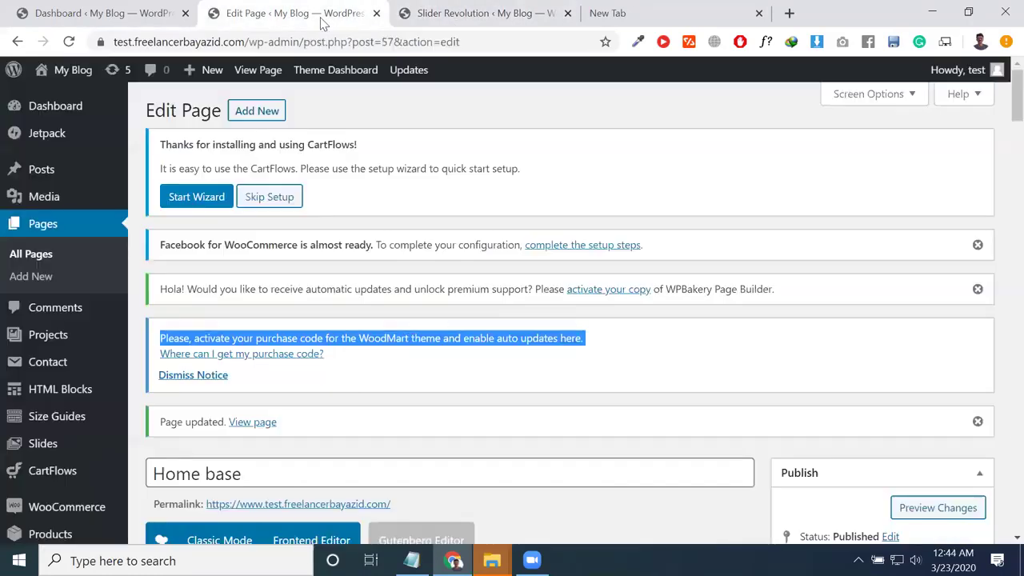
{"action": "left_click", "coordinate": [550, 10]}
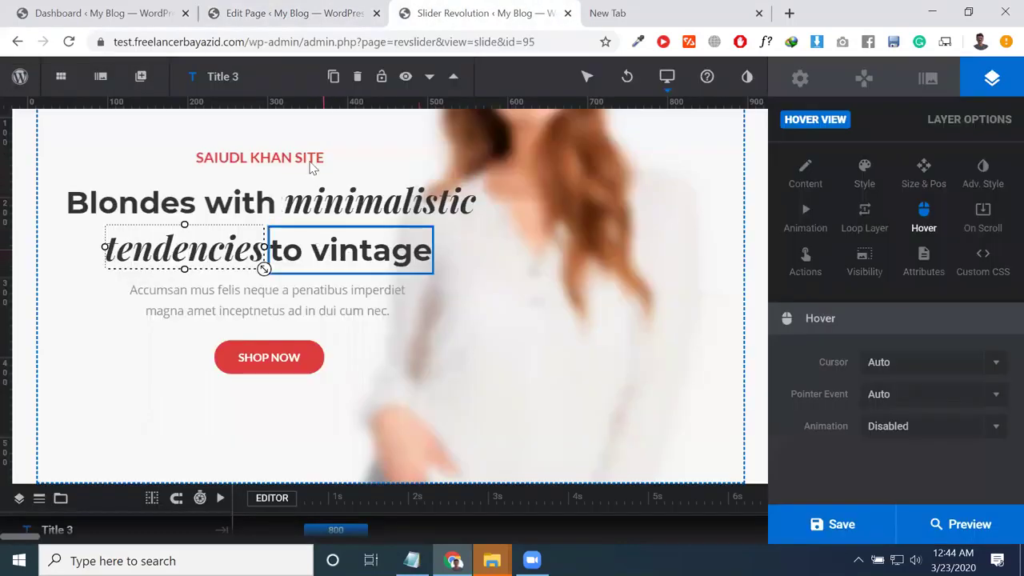
{"action": "left_click", "coordinate": [276, 15]}
Step: Add a Posts Slider element to the slider row by searching 'slid'
{"action": "scroll", "coordinate": [333, 352], "scroll_direction": "down", "scroll_amount": 9}
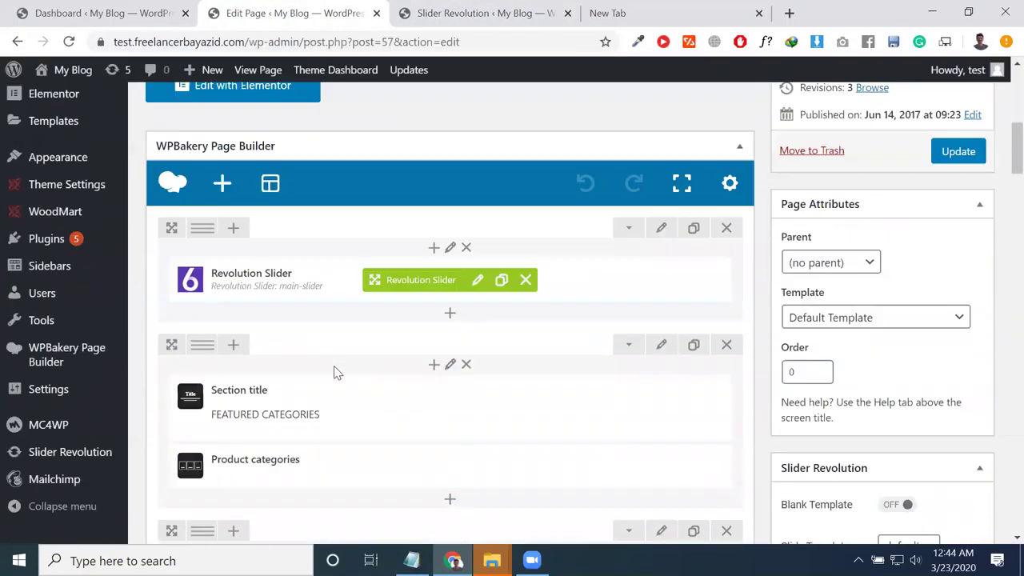
{"action": "scroll", "coordinate": [314, 416], "scroll_direction": "down", "scroll_amount": 4}
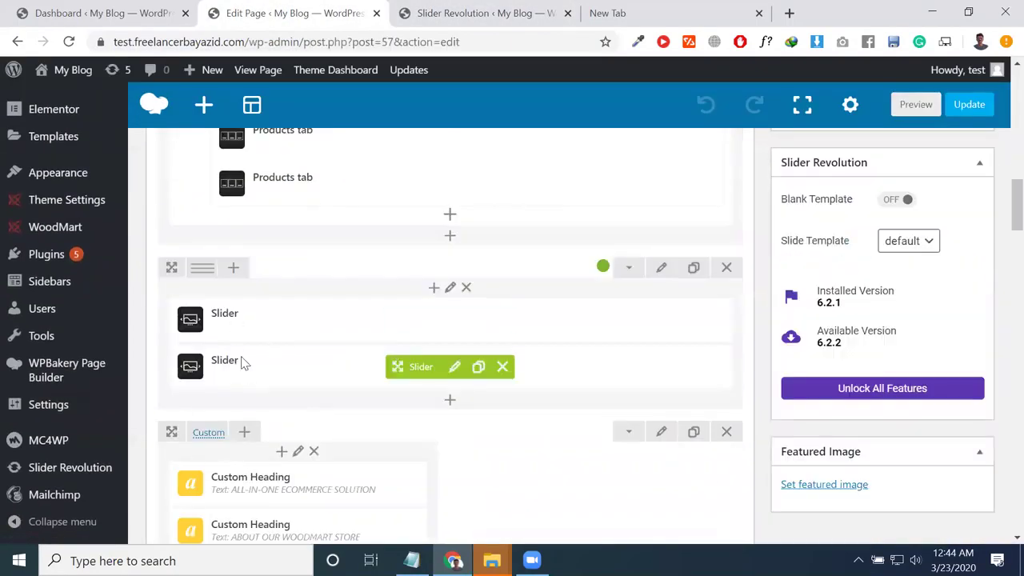
{"action": "scroll", "coordinate": [572, 336], "scroll_direction": "up", "scroll_amount": 1}
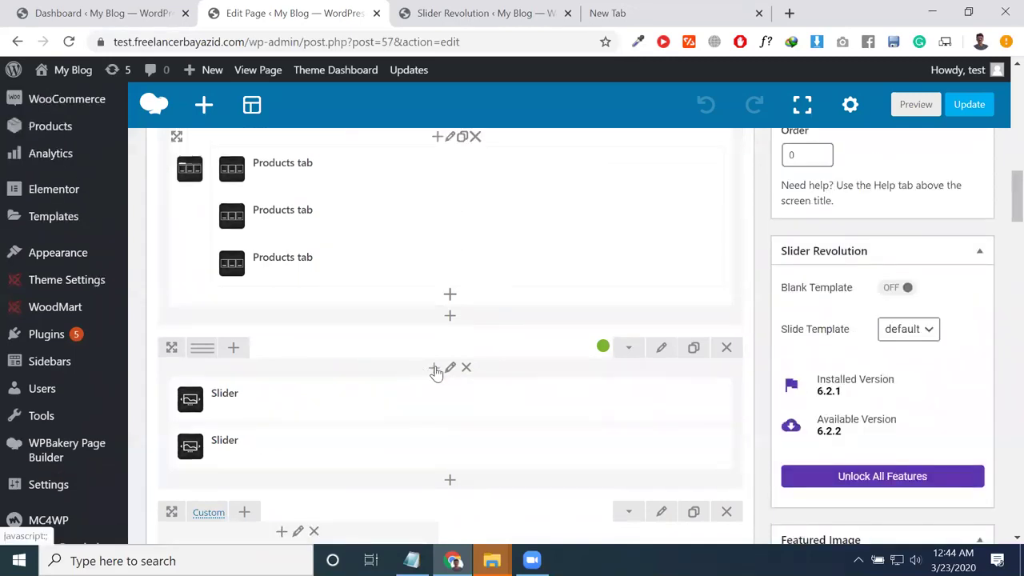
{"action": "left_click", "coordinate": [433, 368]}
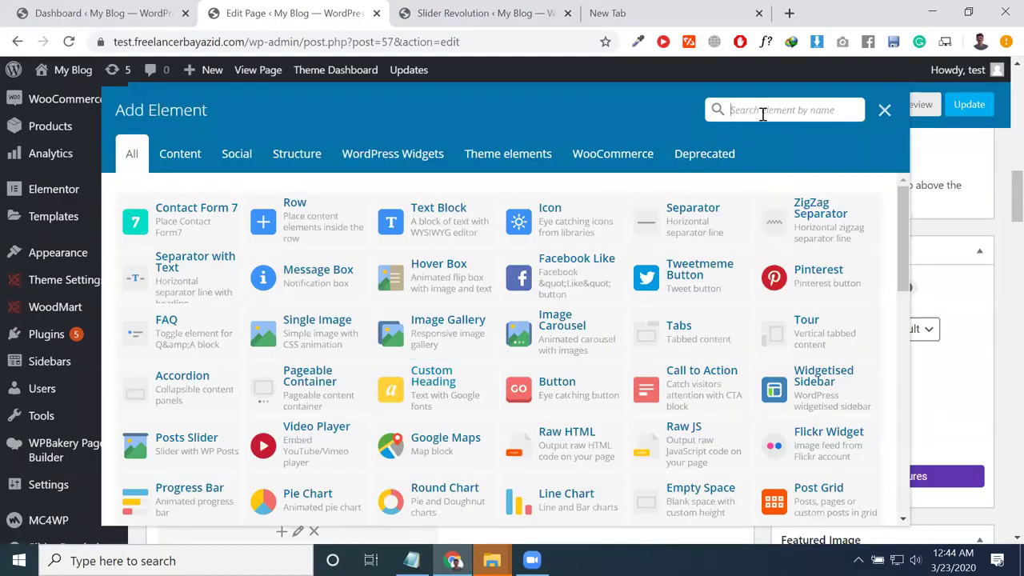
{"action": "type", "text": "slid"}
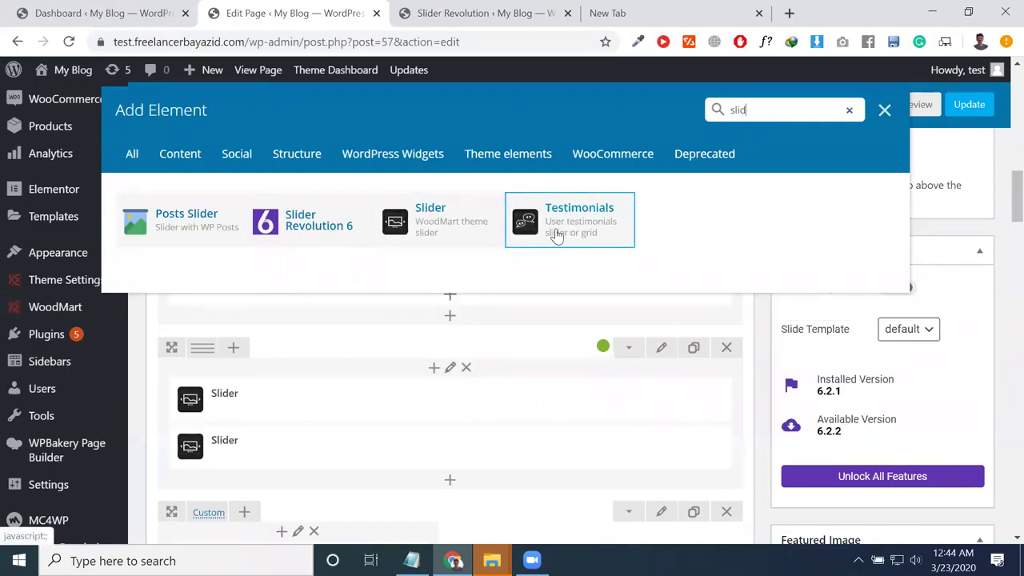
{"action": "left_click", "coordinate": [197, 231]}
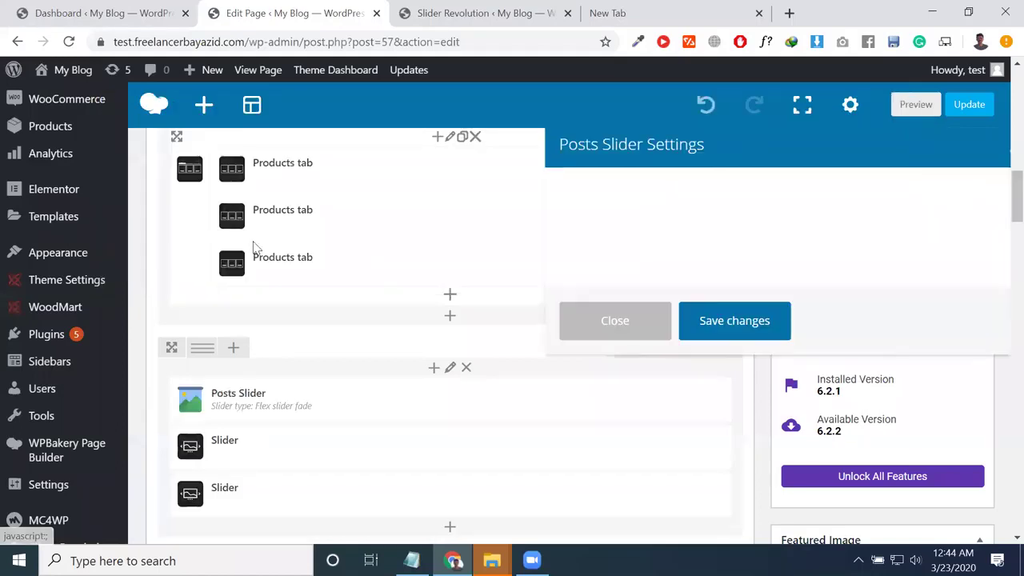
Step: Title the Posts Slider PRODUCT PAGE LAYOUT with post and page sources, save it and update the page
{"action": "left_click", "coordinate": [621, 353]}
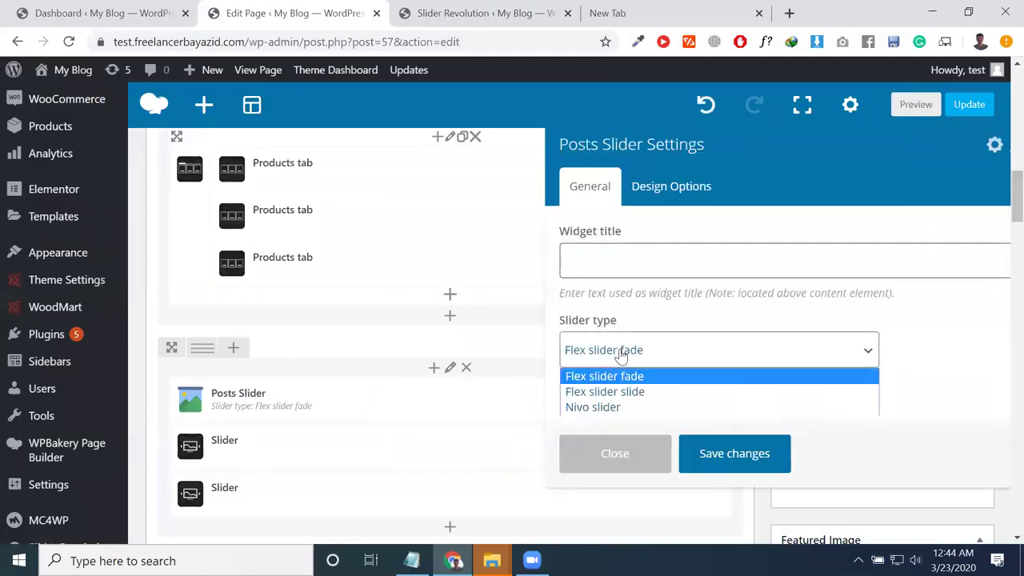
{"action": "left_click", "coordinate": [642, 277]}
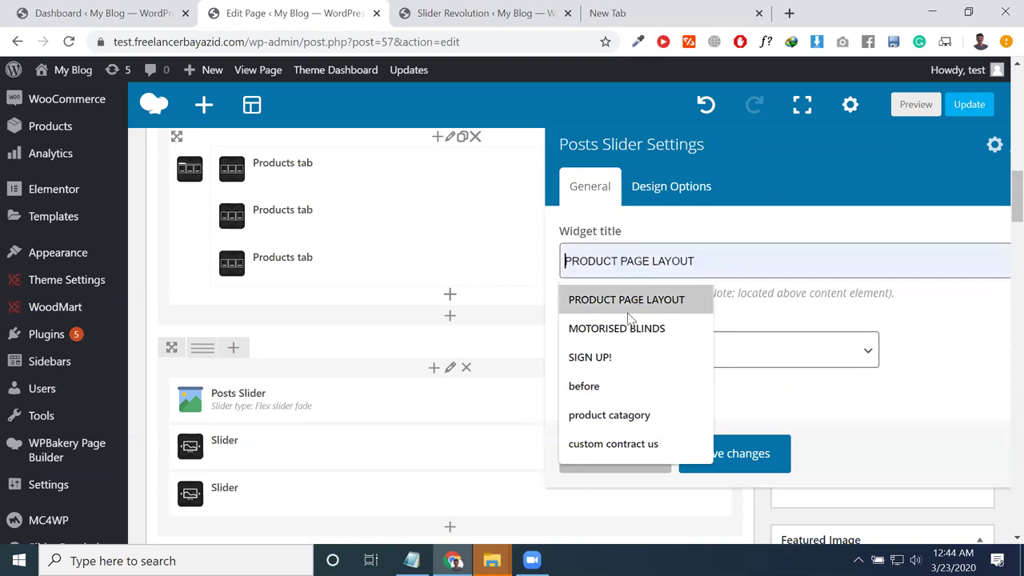
{"action": "left_click", "coordinate": [629, 300]}
{"action": "scroll", "coordinate": [605, 336], "scroll_direction": "down", "scroll_amount": 3}
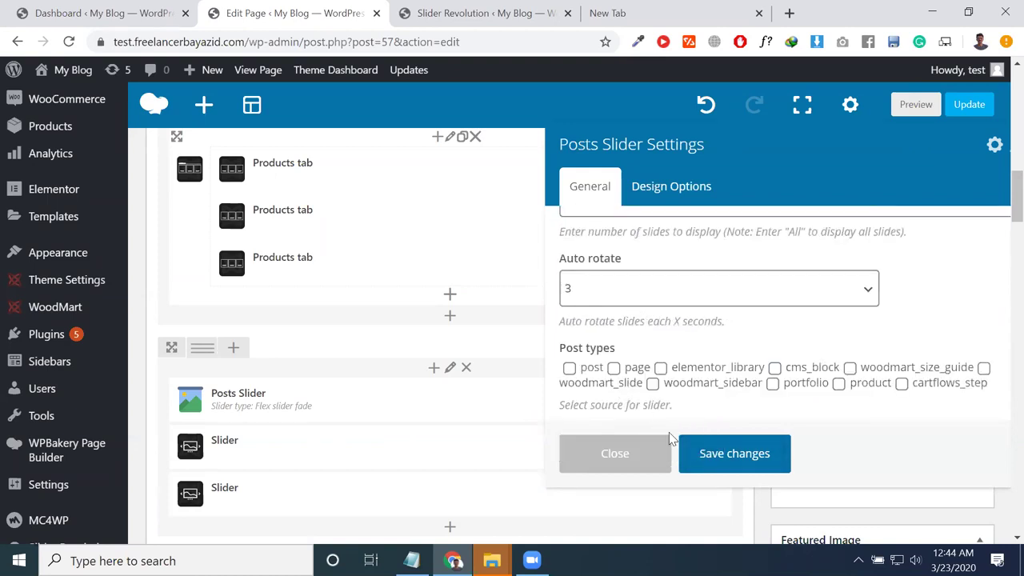
{"action": "left_click", "coordinate": [614, 367]}
{"action": "left_click", "coordinate": [568, 368]}
{"action": "left_click", "coordinate": [744, 454]}
{"action": "scroll", "coordinate": [712, 366], "scroll_direction": "up", "scroll_amount": 5}
{"action": "left_click", "coordinate": [958, 261]}
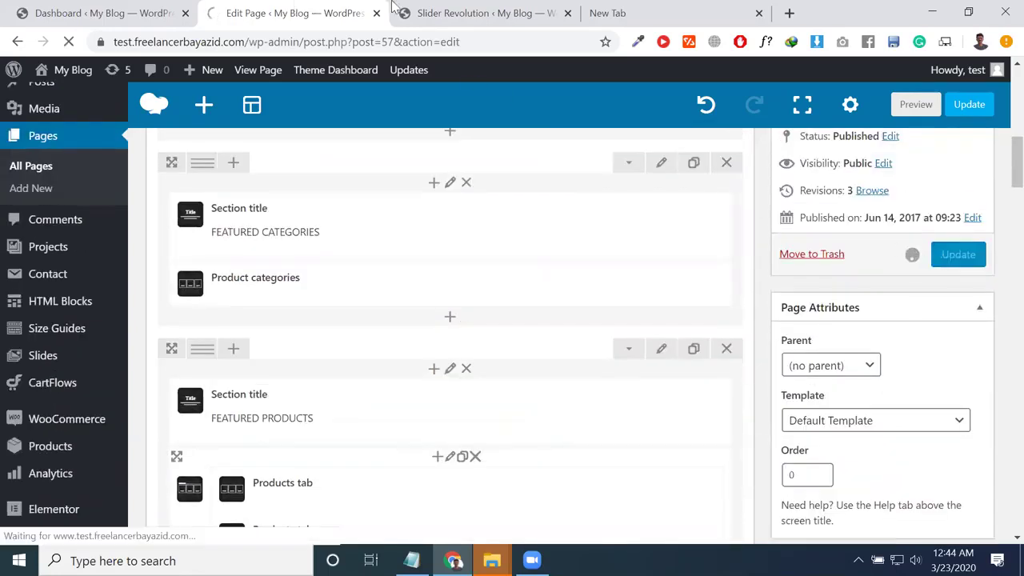
Step: Switch back and forth between the page editor and the Slider Revolution slide editor
{"action": "left_click", "coordinate": [414, 11]}
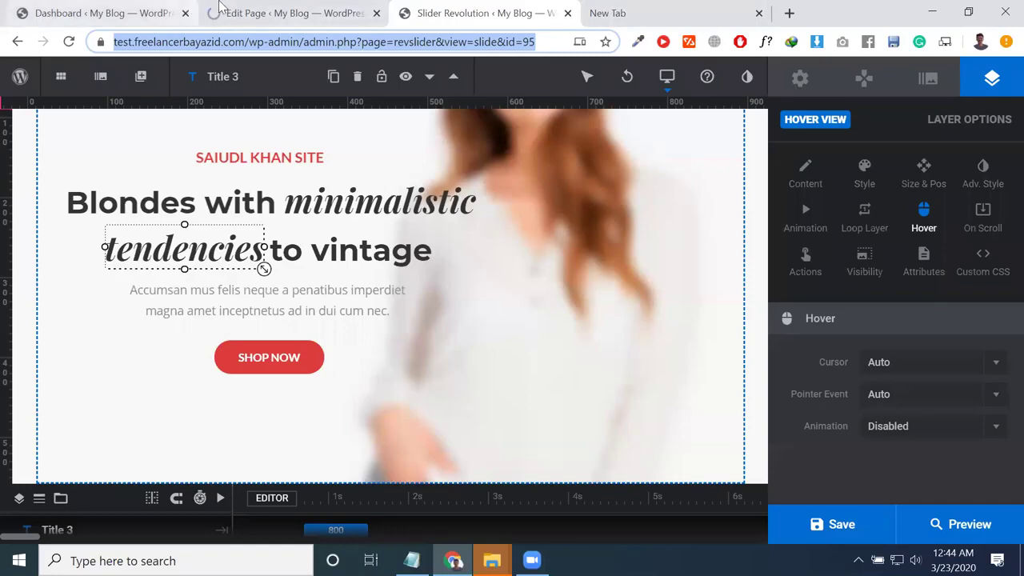
{"action": "left_click", "coordinate": [294, 13]}
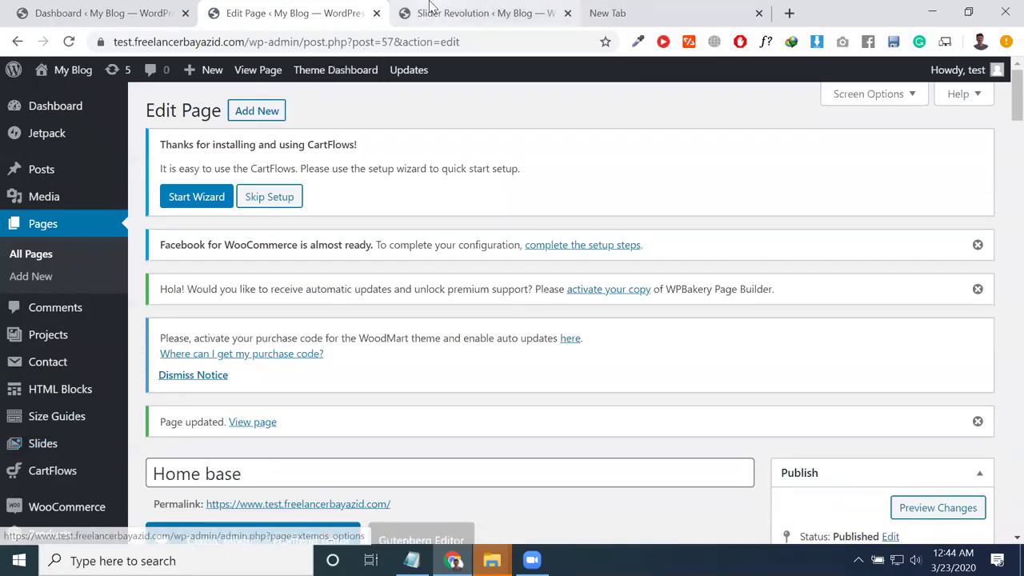
{"action": "left_click", "coordinate": [400, 13]}
{"action": "left_click", "coordinate": [274, 17]}
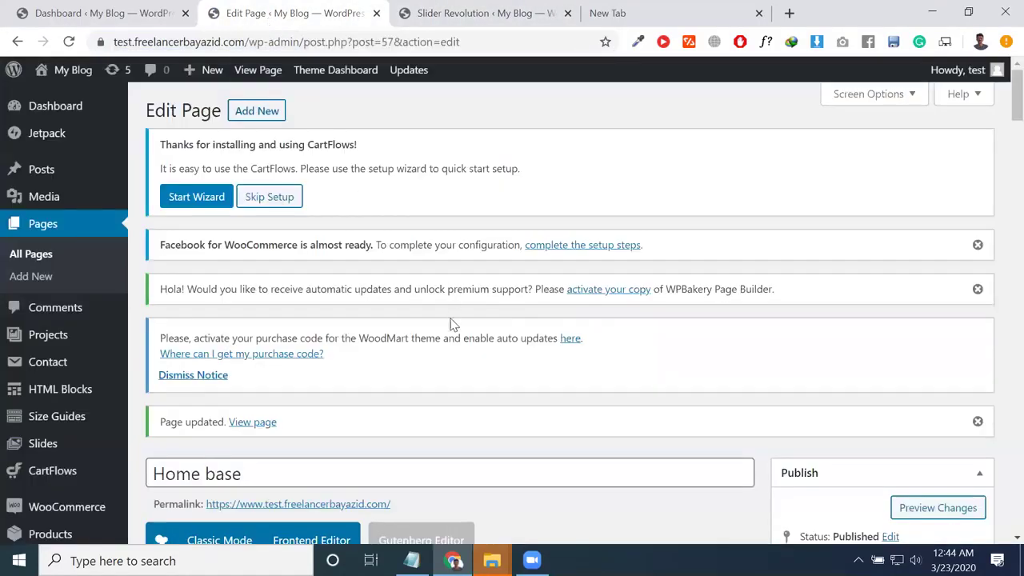
{"action": "left_click", "coordinate": [422, 6]}
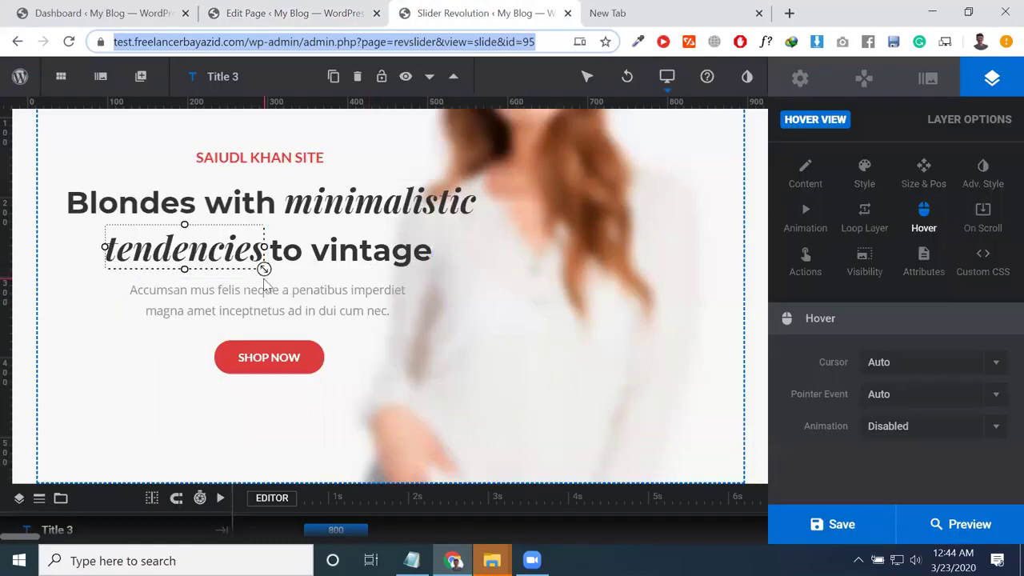
Step: Move the SHOP NOW button to the slide's top right, shift the to vintage heading, and save
{"action": "left_click", "coordinate": [277, 356]}
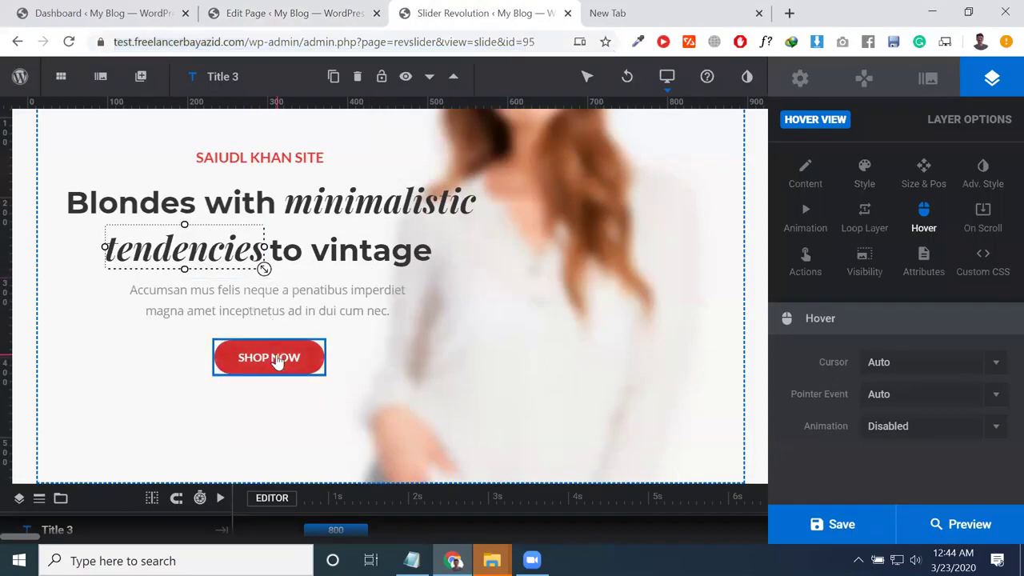
{"action": "left_click_drag", "start_coordinate": [276, 359], "coordinate": [512, 273]}
{"action": "left_click_drag", "start_coordinate": [381, 251], "coordinate": [344, 242]}
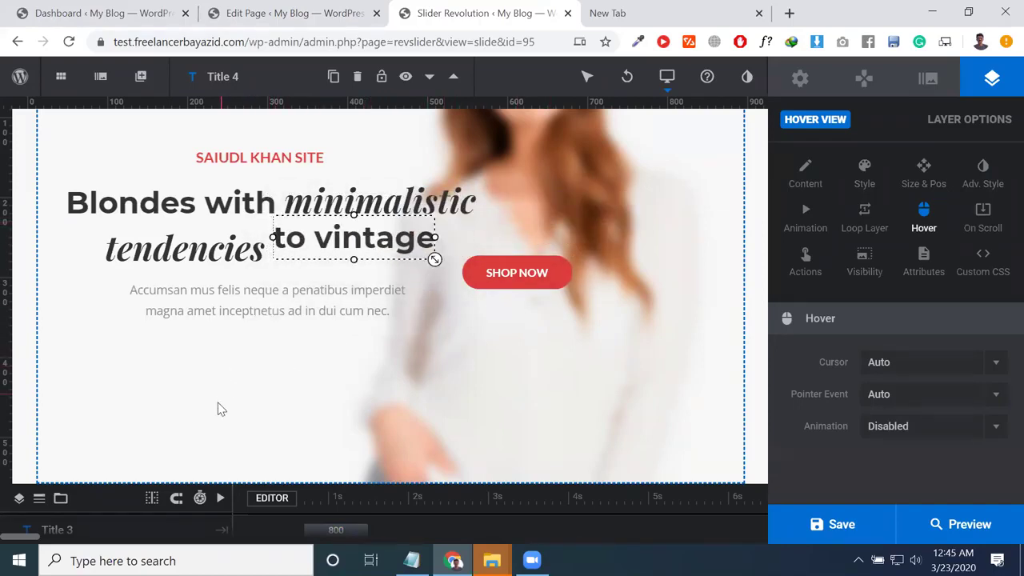
{"action": "left_click_drag", "start_coordinate": [477, 264], "coordinate": [544, 150]}
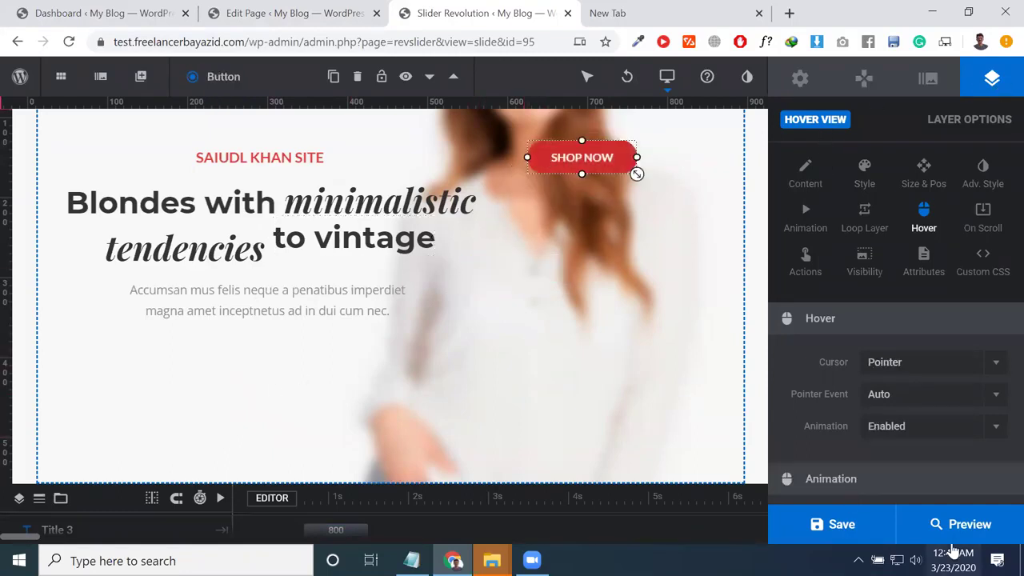
{"action": "left_click", "coordinate": [841, 530]}
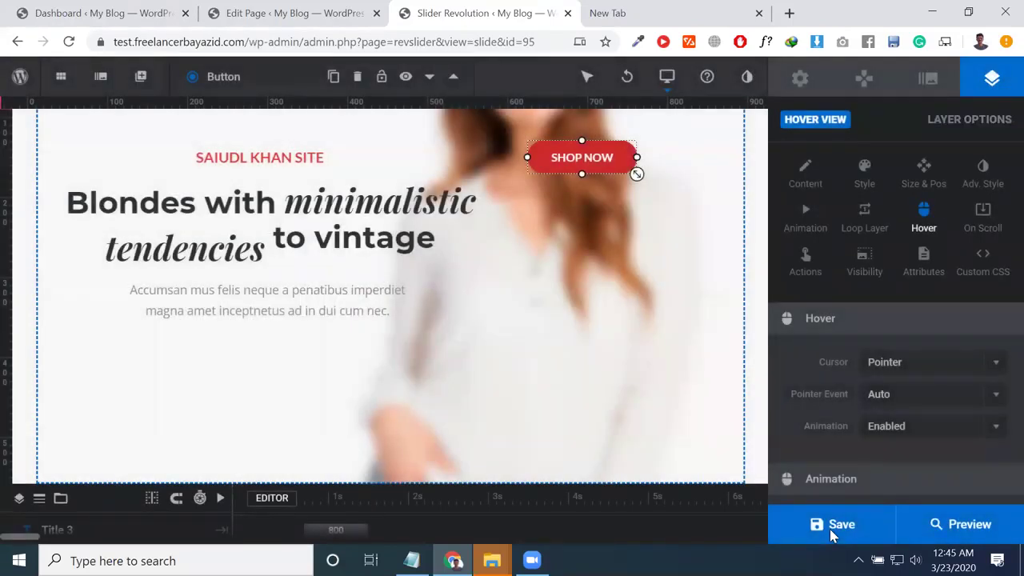
{"action": "left_click", "coordinate": [289, 22]}
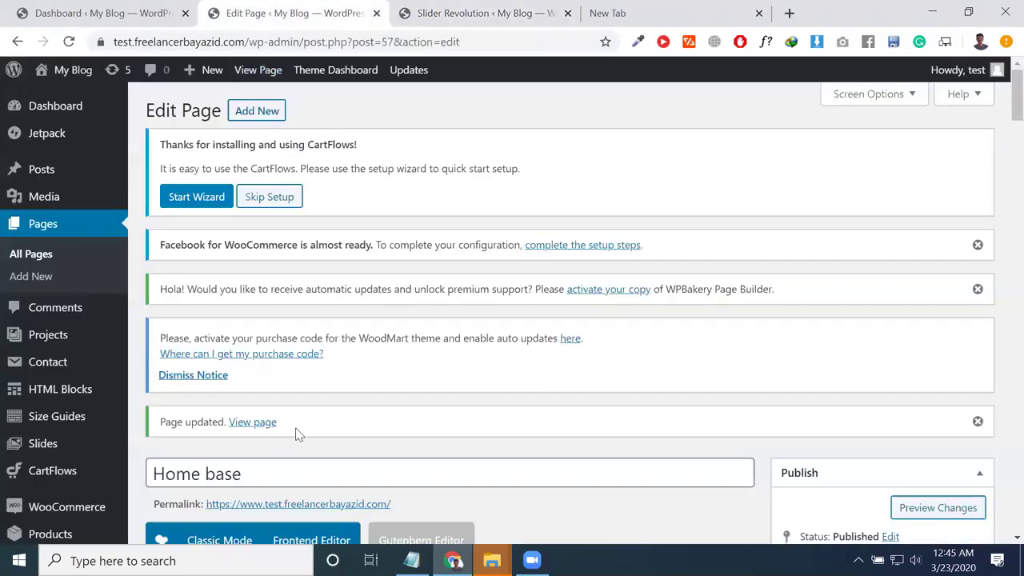
Step: Select the Home base page title, scroll through the WPBakery elements, then go to the New Tab
{"action": "left_click", "coordinate": [271, 478]}
{"action": "key", "text": "ctrl+shift+Left"}
{"action": "key", "text": "ctrl+shift+Left"}
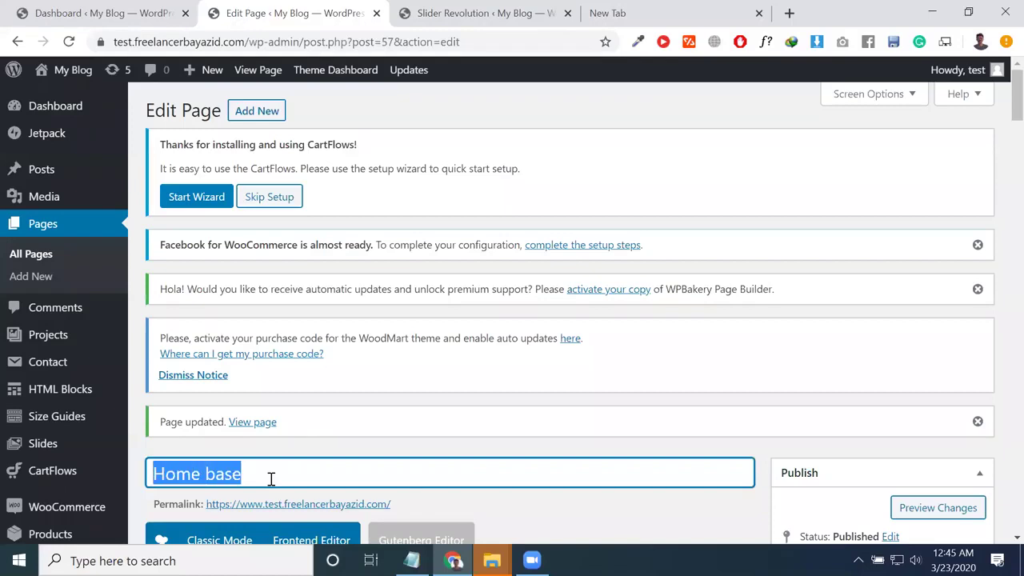
{"action": "scroll", "coordinate": [413, 460], "scroll_direction": "down", "scroll_amount": 6}
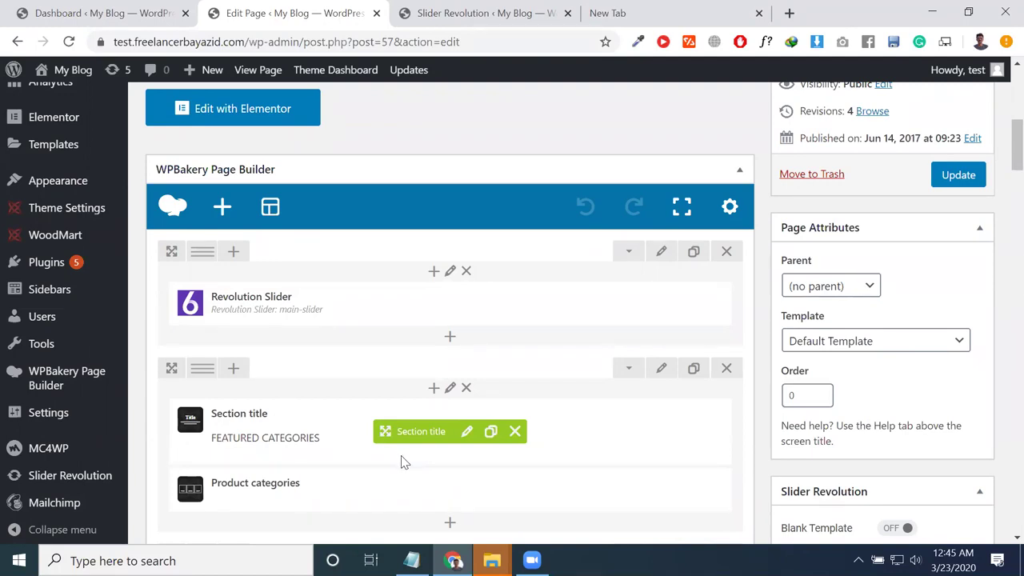
{"action": "scroll", "coordinate": [404, 462], "scroll_direction": "down", "scroll_amount": 3}
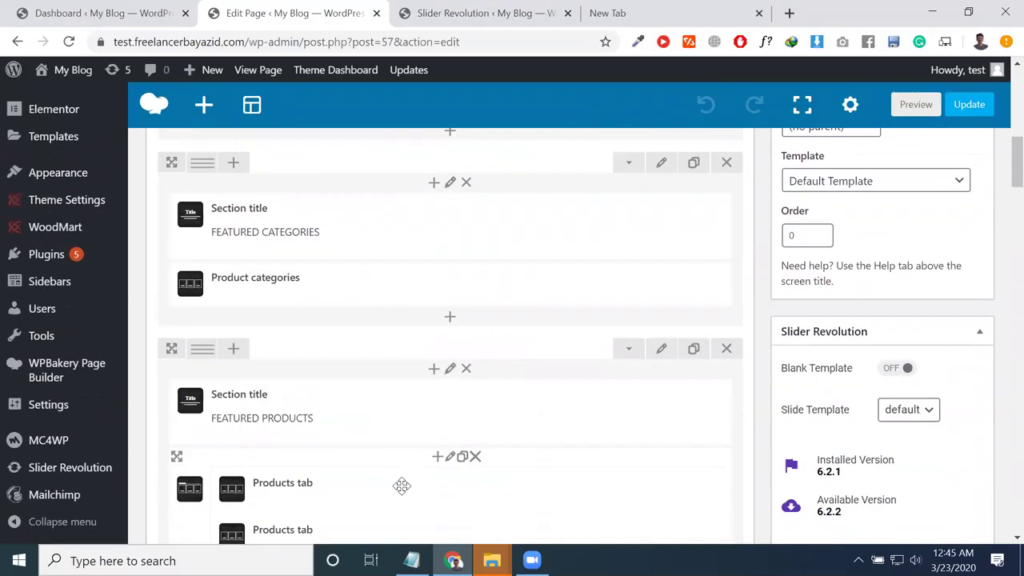
{"action": "scroll", "coordinate": [303, 384], "scroll_direction": "down", "scroll_amount": 2}
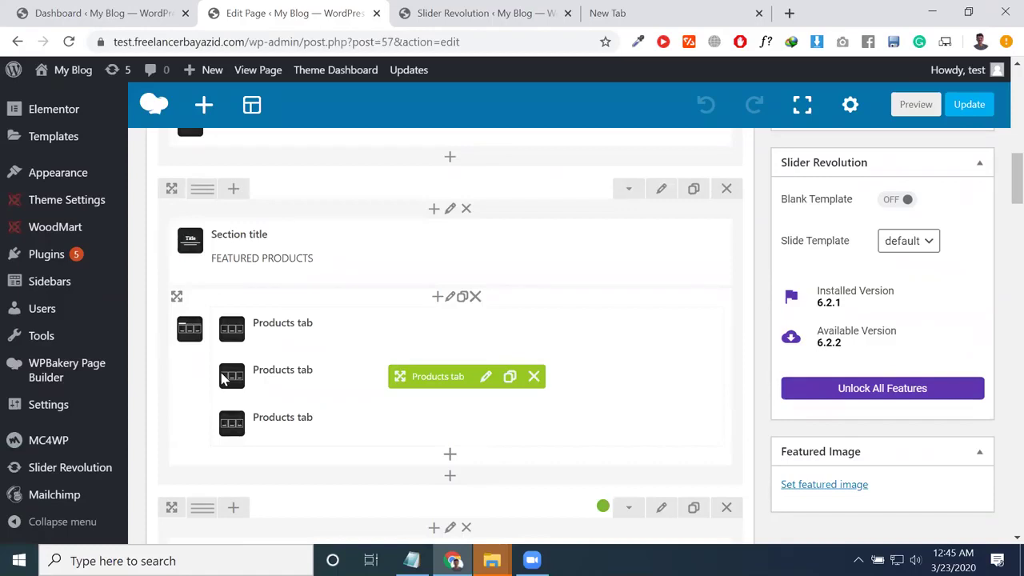
{"action": "left_click", "coordinate": [616, 13]}
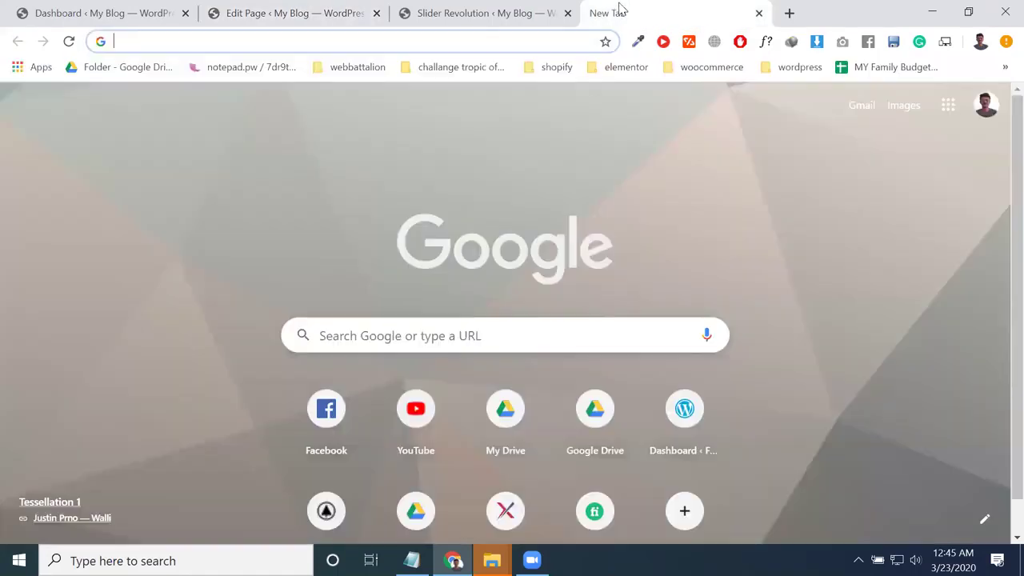
Step: Search for the mistyped 'bit.lycmbd_valut', then rerun it without the underscore
{"action": "type", "text": "bit"}
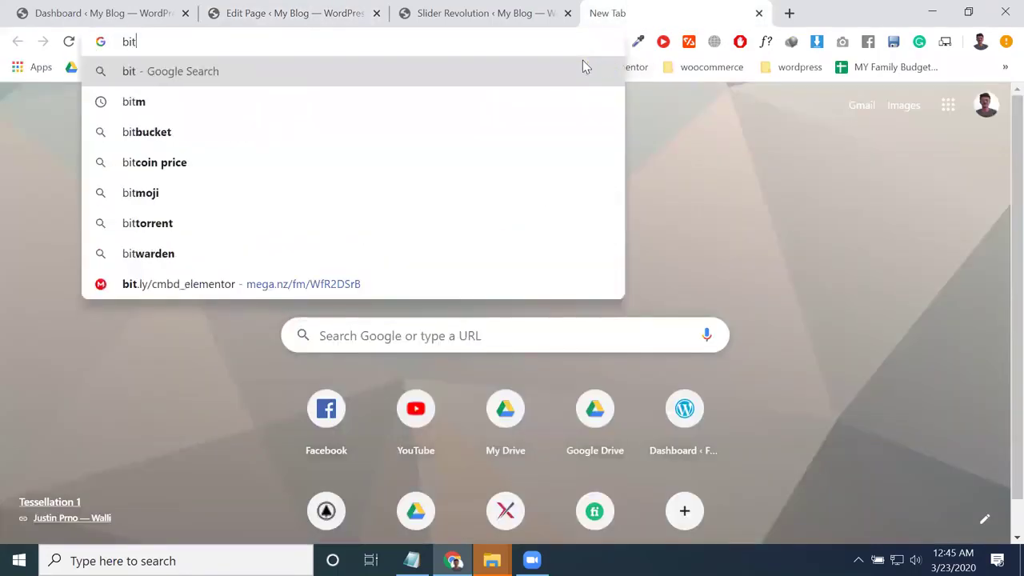
{"action": "type", "text": ".lyc"}
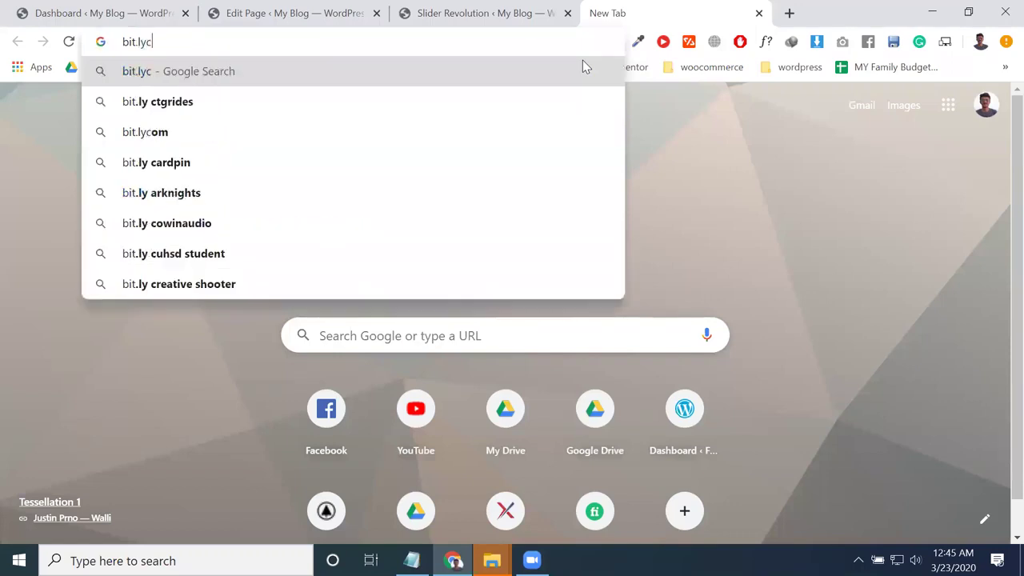
{"action": "type", "text": "mbd"}
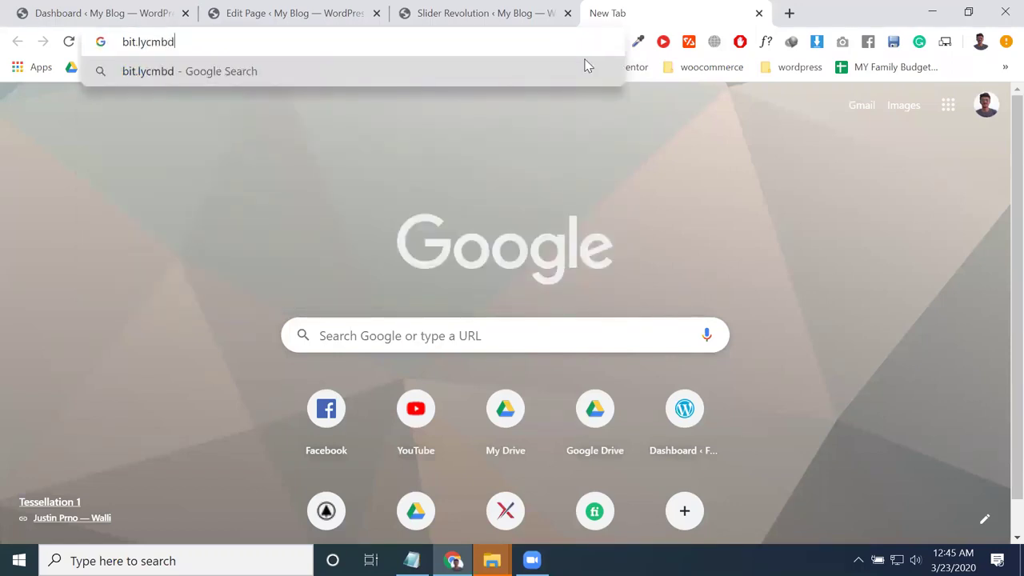
{"action": "type", "text": "_va"}
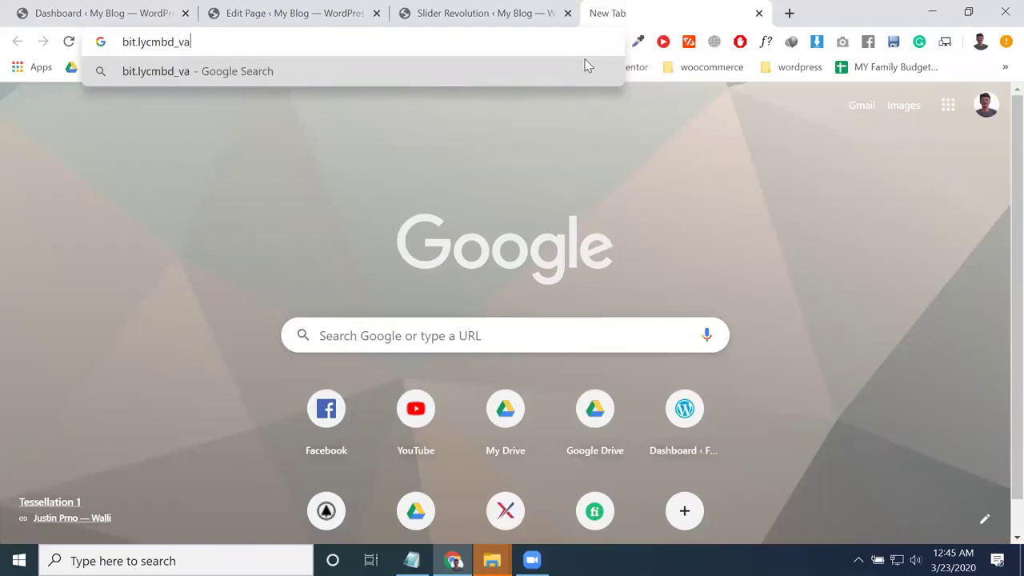
{"action": "type", "text": "lut"}
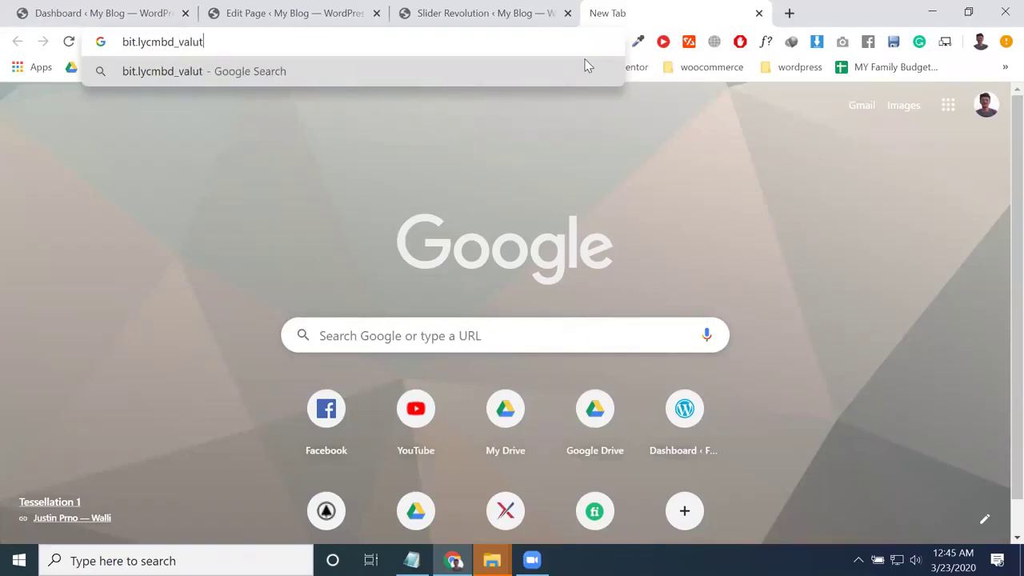
{"action": "key", "text": "ctrl+a"}
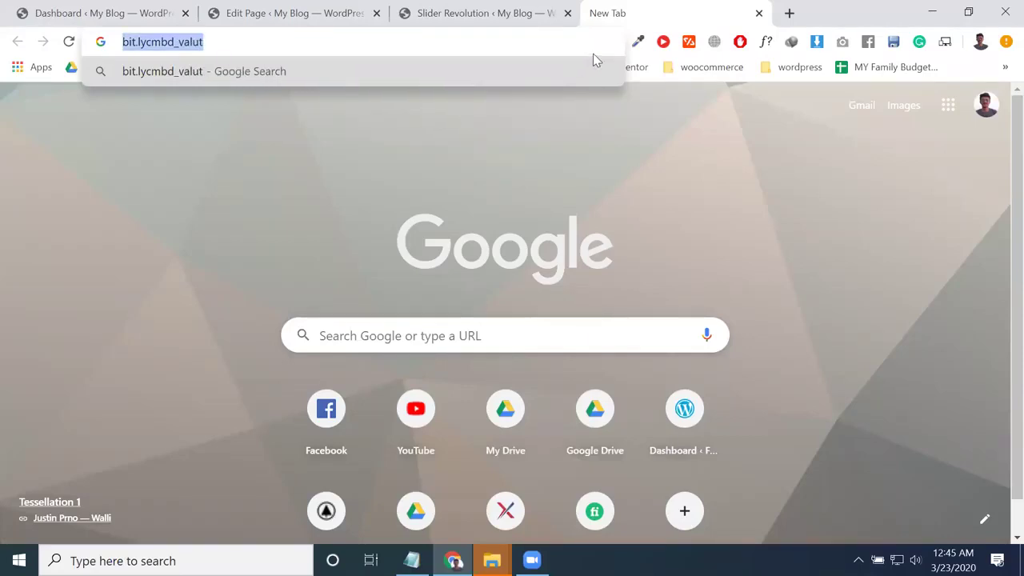
{"action": "key", "text": "Return"}
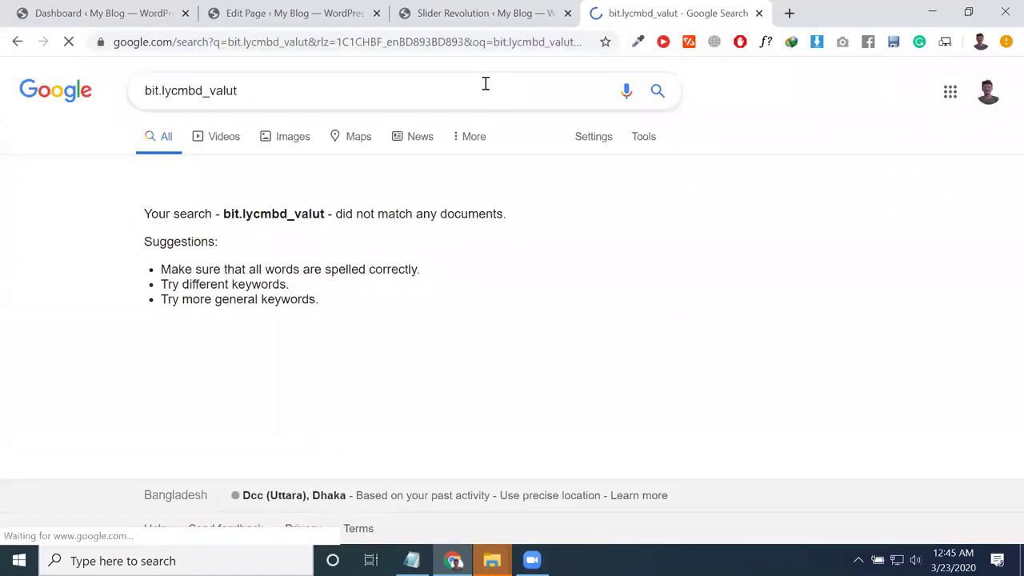
{"action": "left_click", "coordinate": [218, 88]}
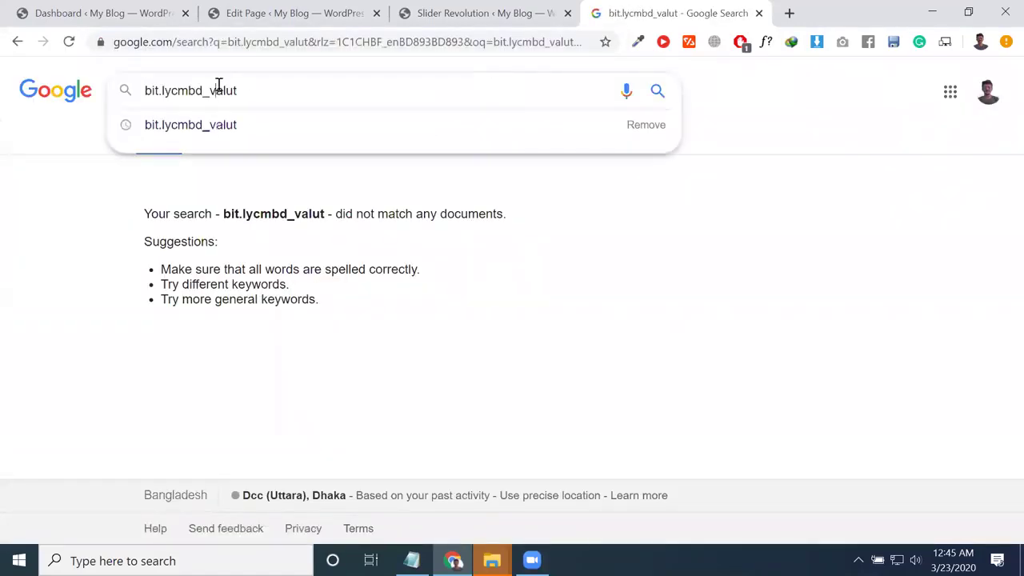
{"action": "key", "text": "BackSpace"}
{"action": "key", "text": "Return"}
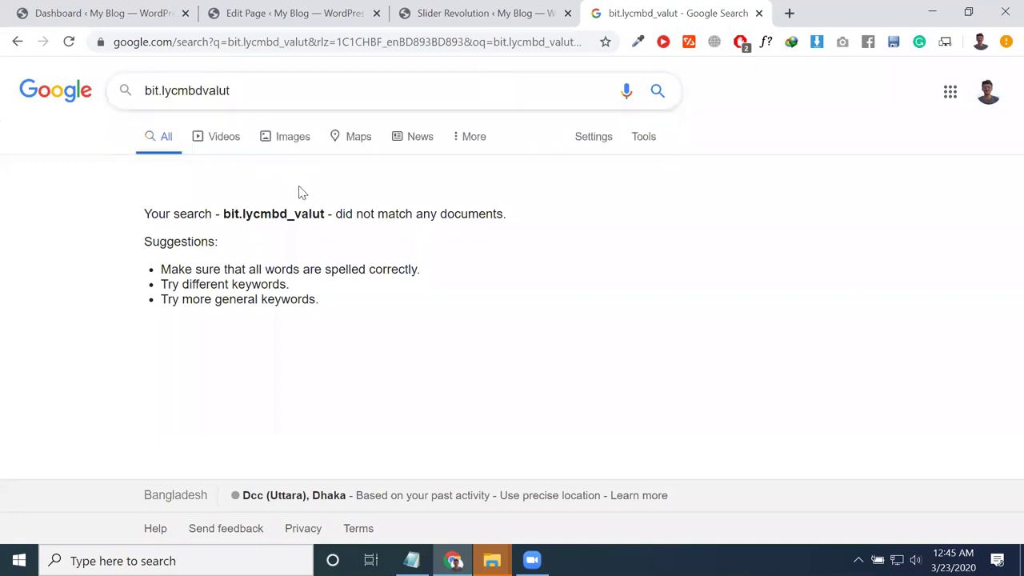
{"action": "left_click", "coordinate": [216, 95]}
{"action": "triple_click", "coordinate": [216, 94]}
{"action": "key", "text": "ctrl+c"}
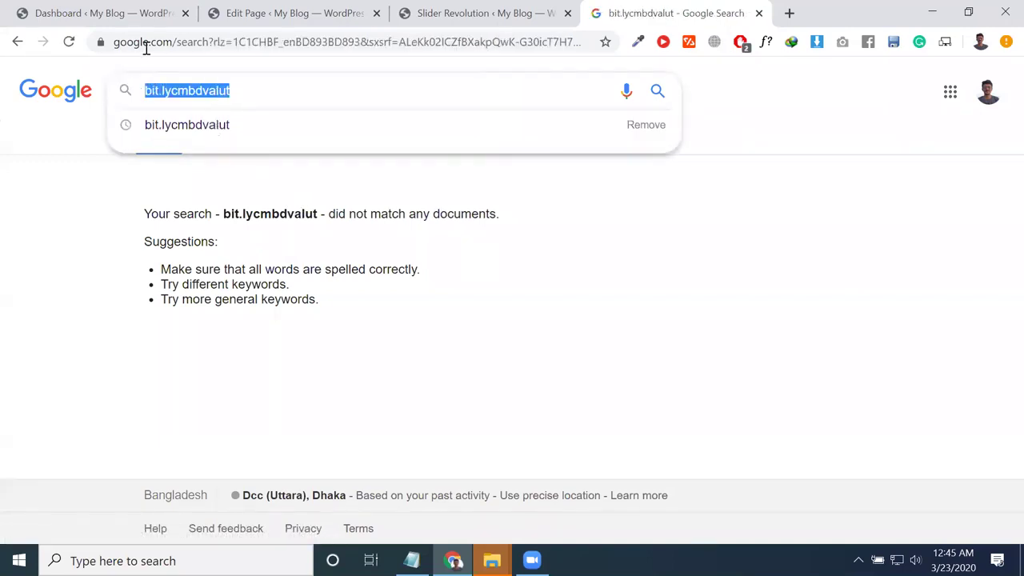
{"action": "left_click", "coordinate": [147, 44]}
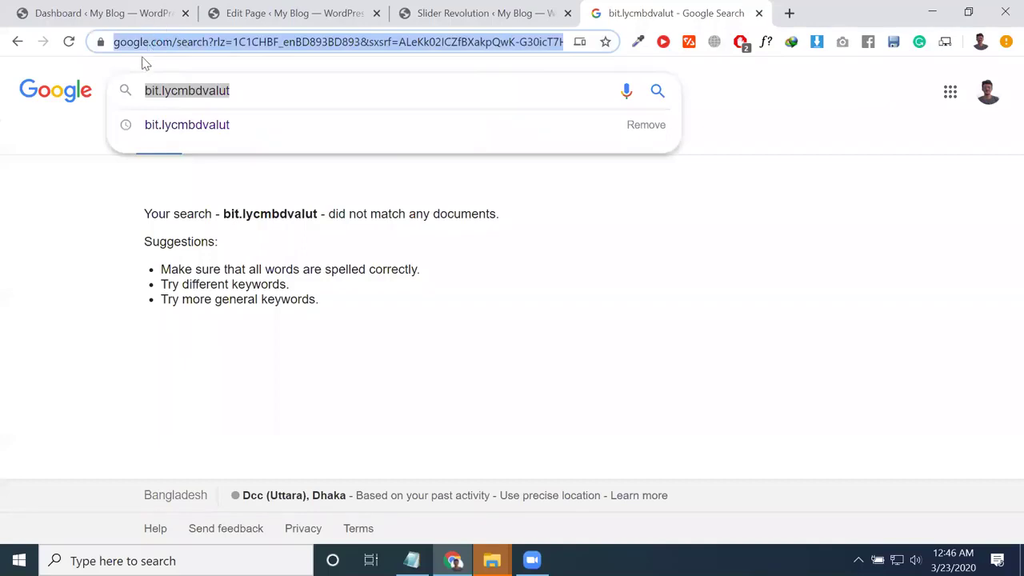
{"action": "key", "text": "ctrl+v"}
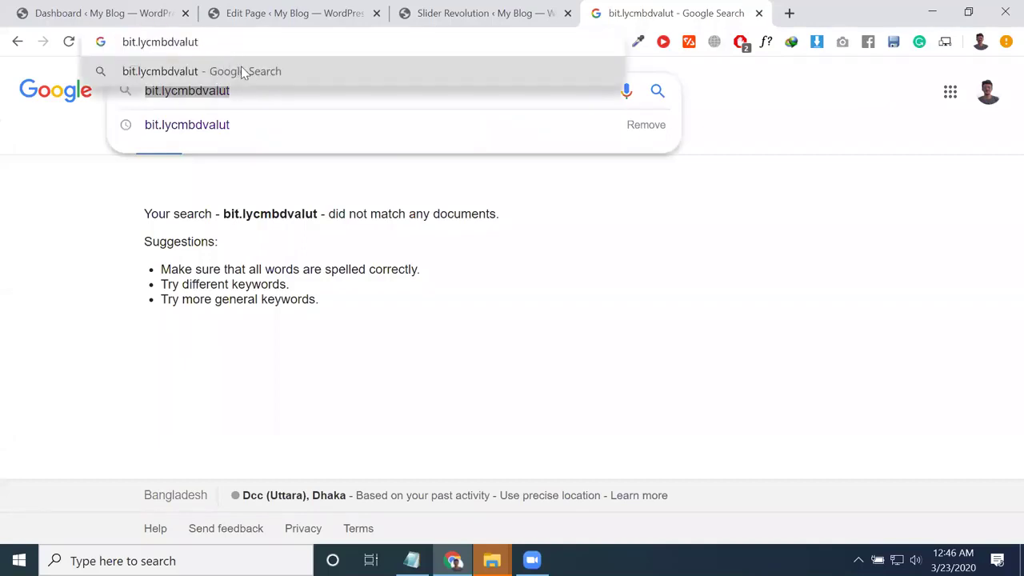
{"action": "left_click", "coordinate": [244, 72]}
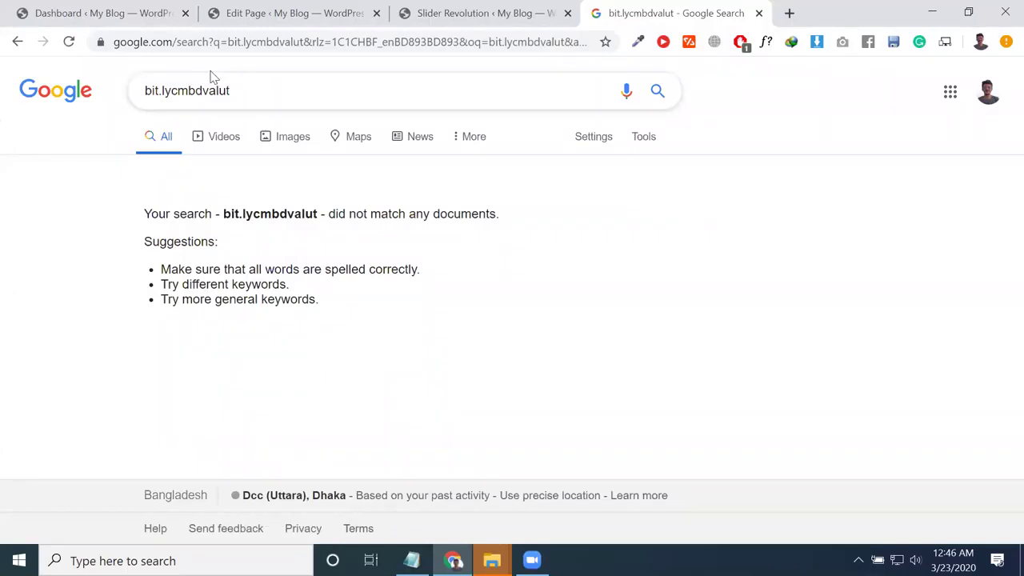
Step: Correct the query to 'bit.ly/cmbdvault' and paste it into the address bar
{"action": "left_click", "coordinate": [226, 91]}
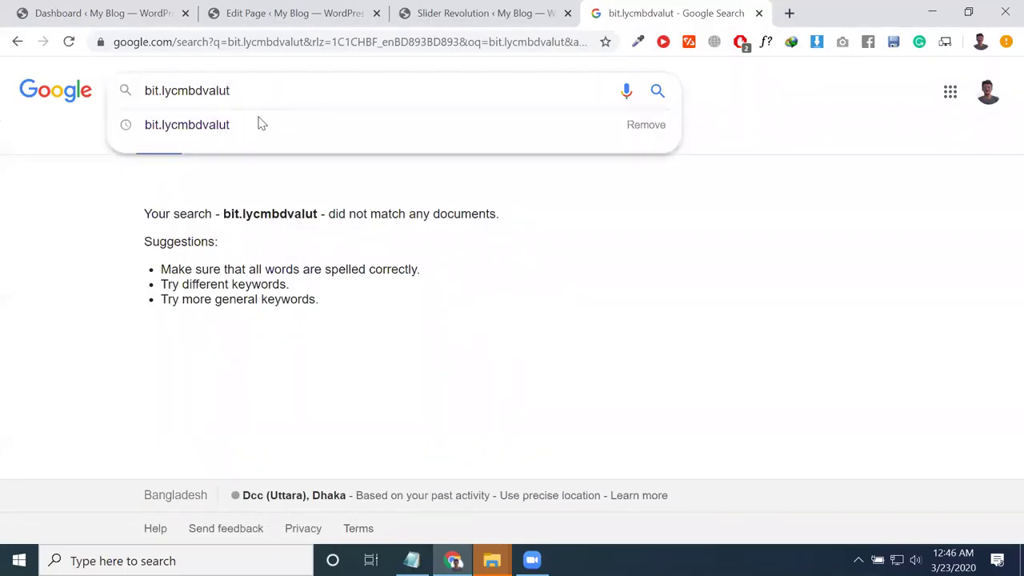
{"action": "key", "text": "BackSpace"}
{"action": "key", "text": "BackSpace"}
{"action": "key", "text": "BackSpace"}
{"action": "type", "text": "t"}
{"action": "key", "text": "BackSpace"}
{"action": "type", "text": "ult"}
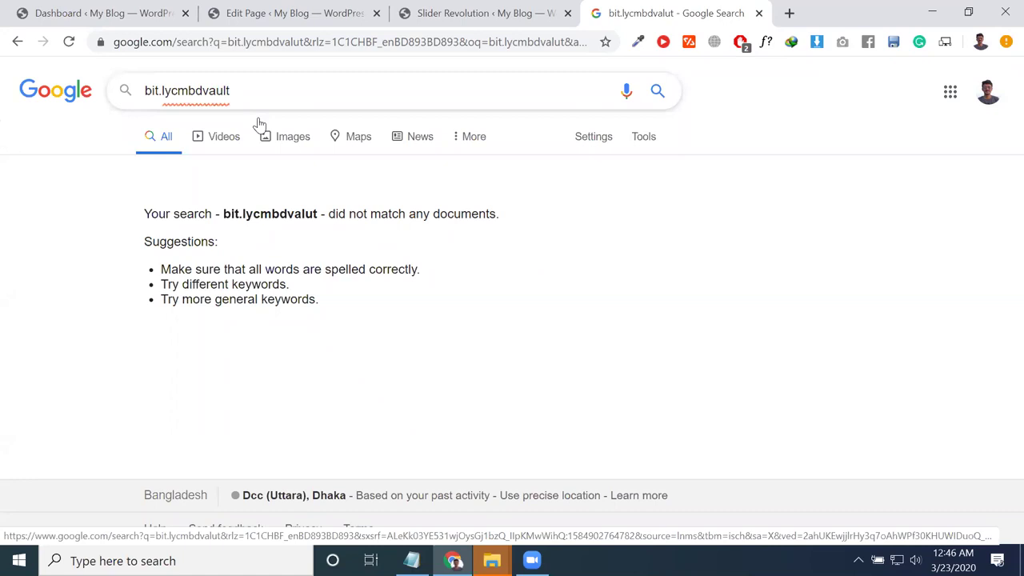
{"action": "key", "text": "Return"}
{"action": "left_click", "coordinate": [234, 92]}
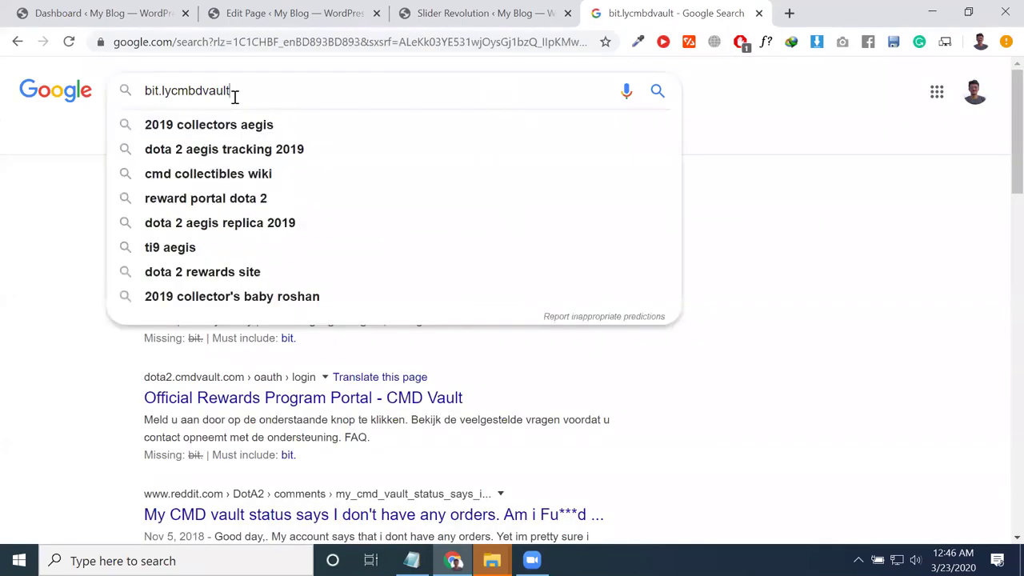
{"action": "triple_click", "coordinate": [234, 92]}
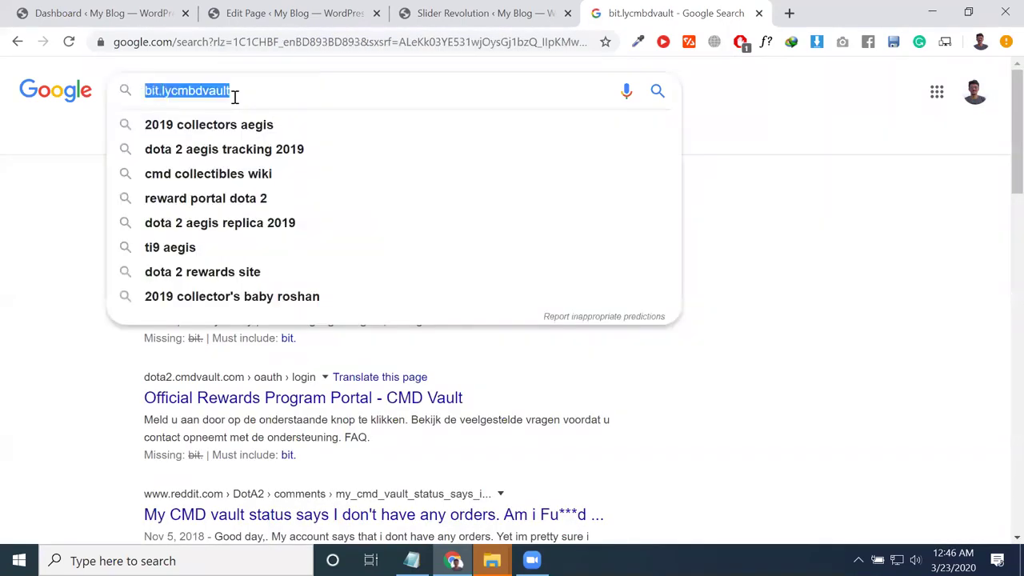
{"action": "left_click", "coordinate": [173, 92]}
{"action": "type", "text": "/"}
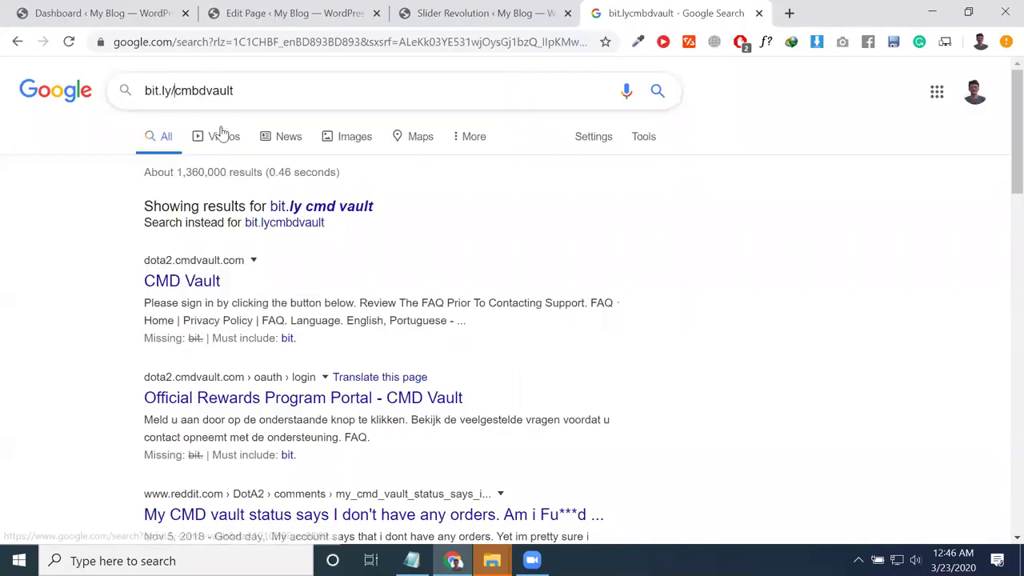
{"action": "left_click", "coordinate": [260, 95]}
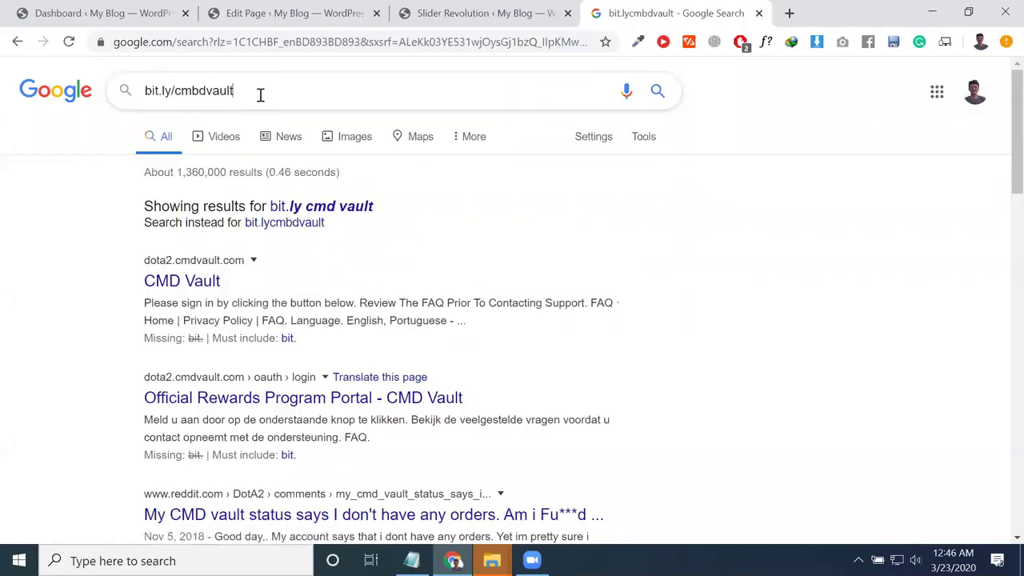
{"action": "key", "text": "ctrl+a"}
{"action": "key", "text": "ctrl+c"}
{"action": "key", "text": "ctrl+l"}
{"action": "key", "text": "ctrl+v"}
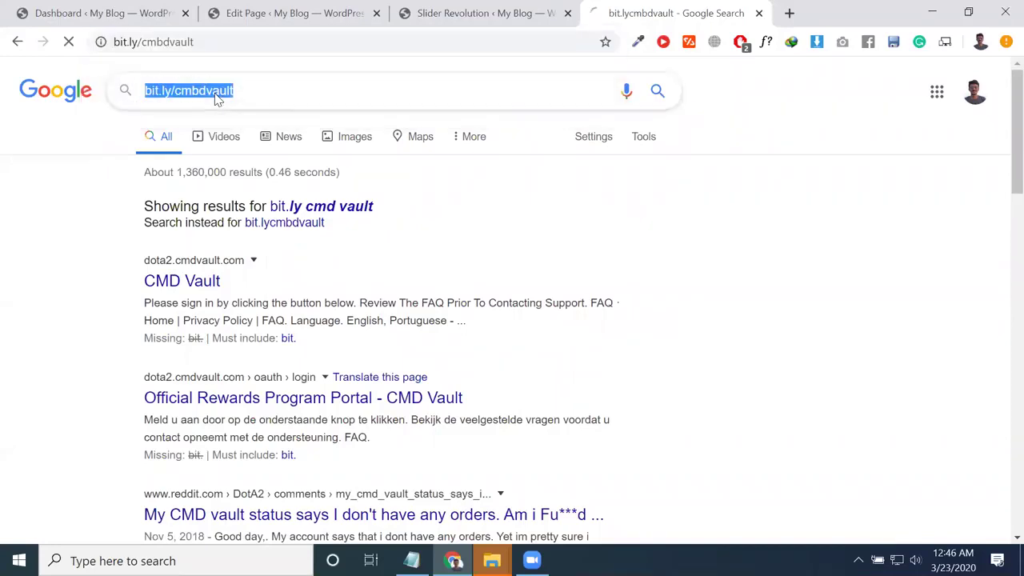
Step: Open bit.ly/cmbdvault and scroll the resulting CodemanBD Vault Request Form
{"action": "left_click", "coordinate": [210, 73]}
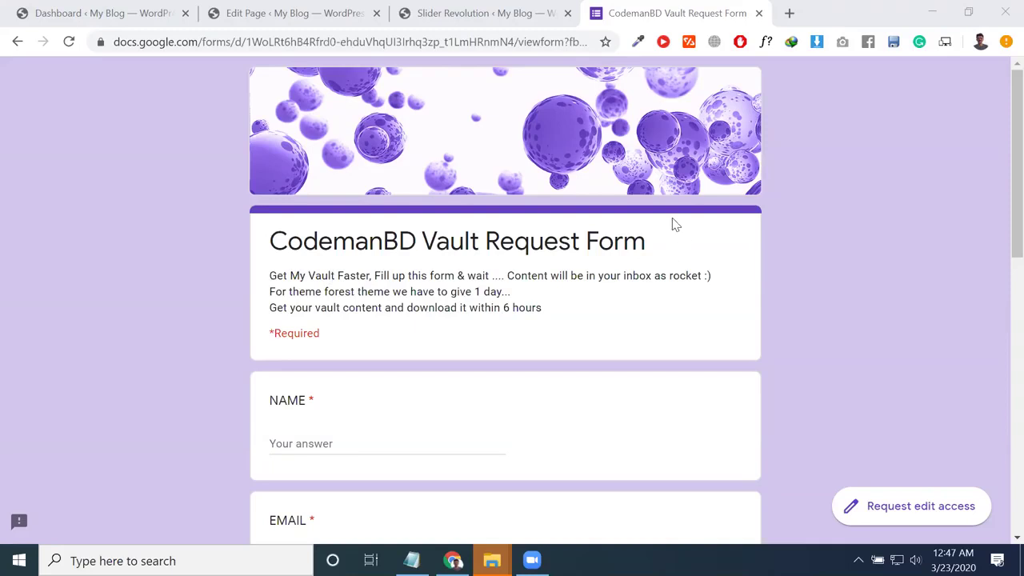
{"action": "scroll", "coordinate": [508, 263], "scroll_direction": "down", "scroll_amount": 7}
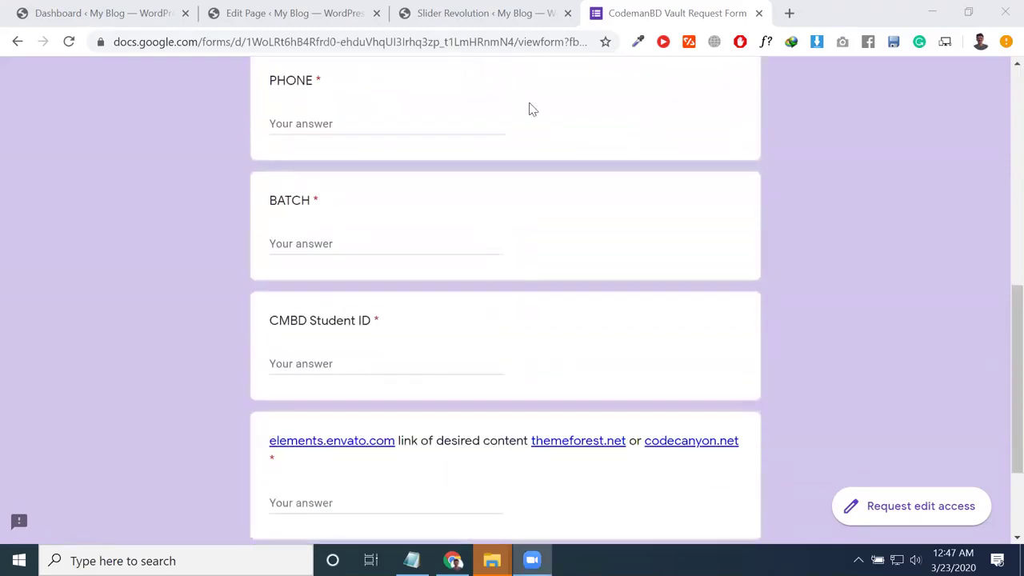
Step: Close the vault form and Slider Revolution tabs, then scroll the Home base page editor
{"action": "left_click", "coordinate": [758, 13]}
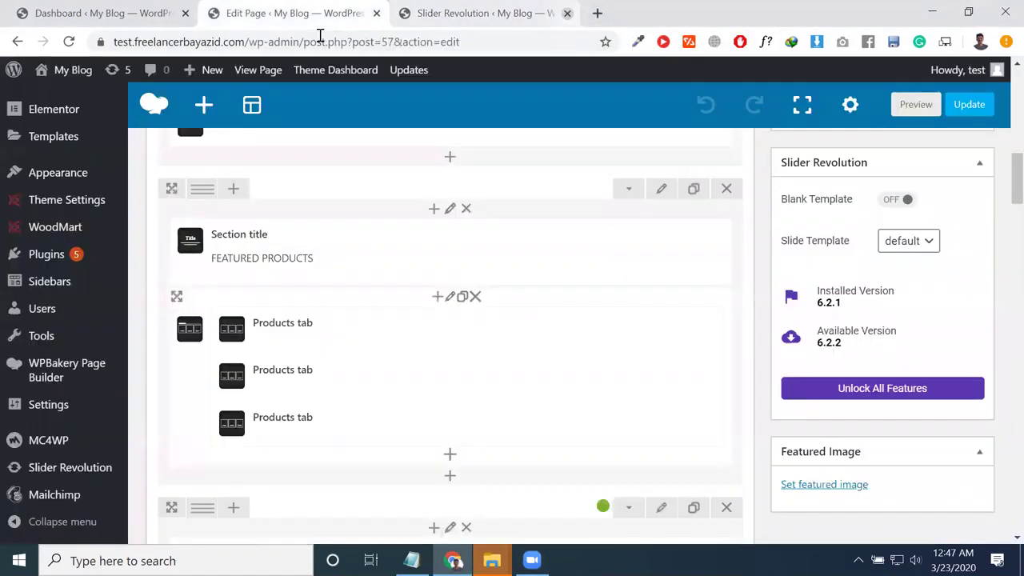
{"action": "left_click", "coordinate": [568, 12]}
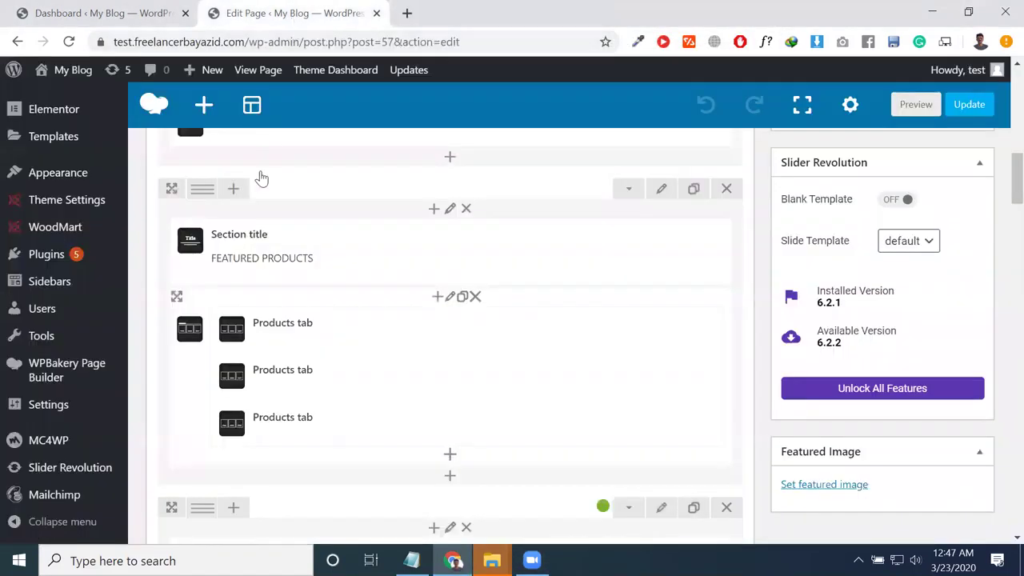
{"action": "scroll", "coordinate": [130, 320], "scroll_direction": "down", "scroll_amount": 3}
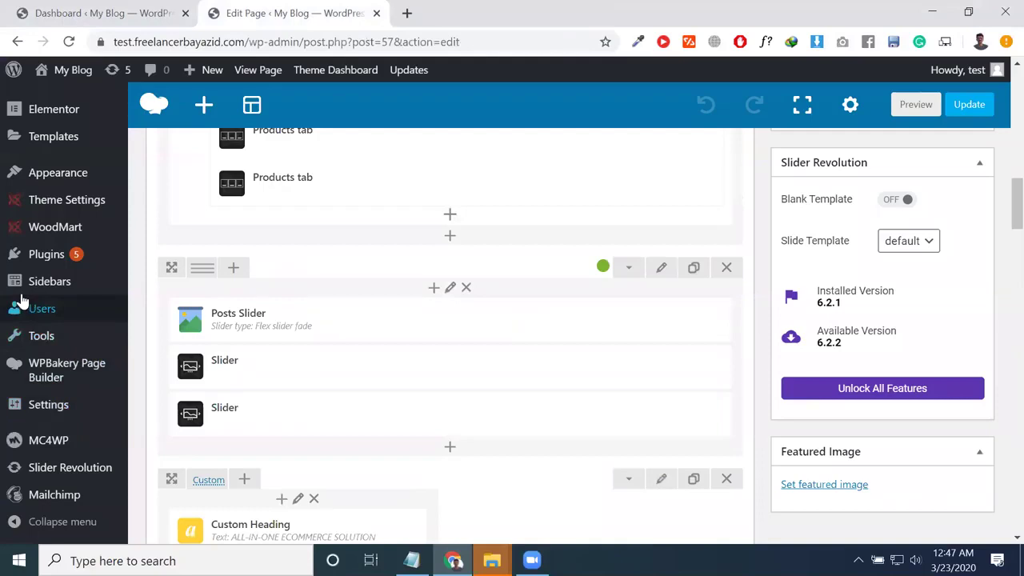
{"action": "scroll", "coordinate": [22, 300], "scroll_direction": "up", "scroll_amount": 4}
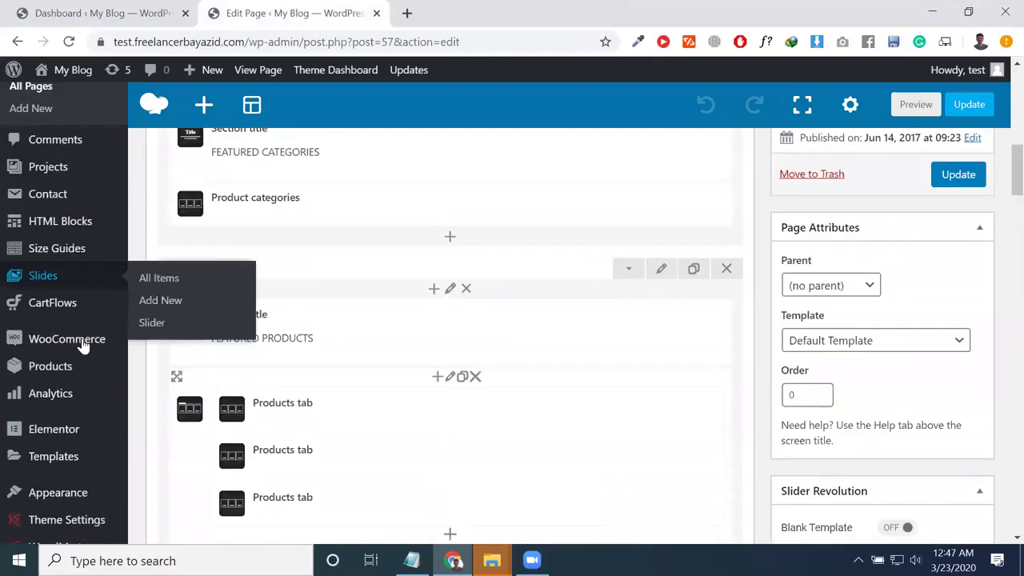
{"action": "mouse_move", "coordinate": [81, 355]}
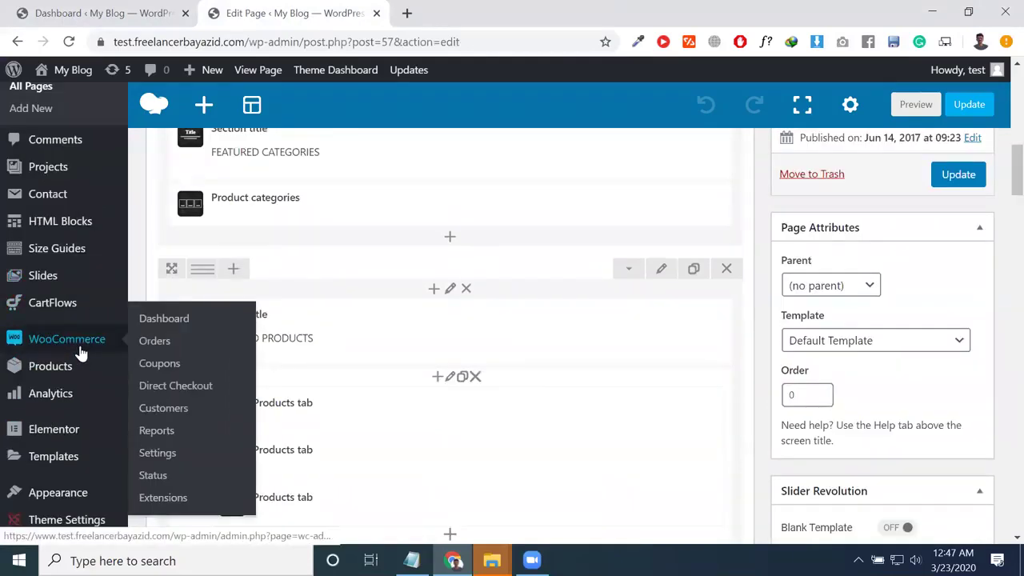
{"action": "scroll", "coordinate": [68, 282], "scroll_direction": "up", "scroll_amount": 2}
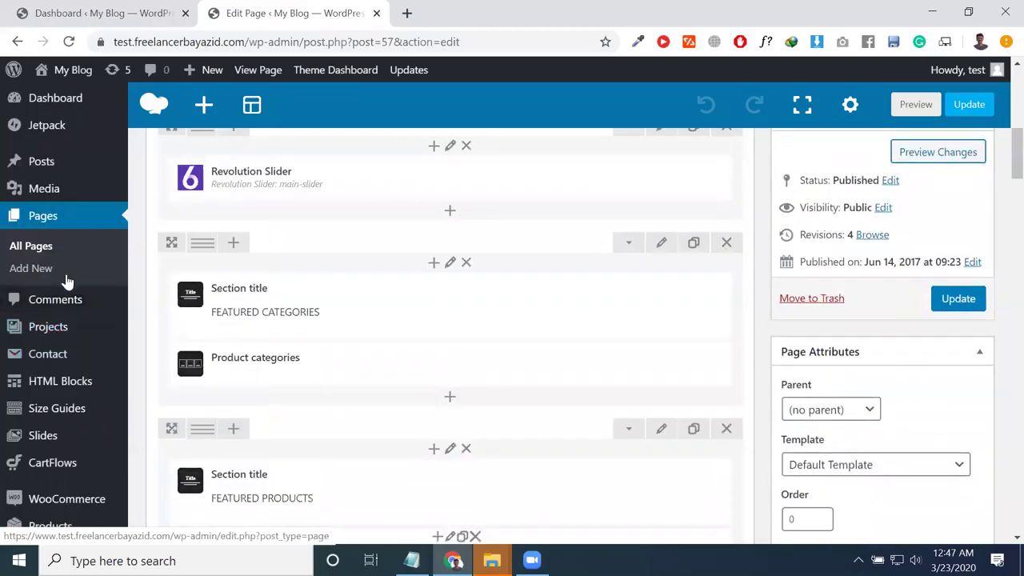
Step: Go to the All Pages list in the WordPress admin
{"action": "left_click", "coordinate": [32, 248]}
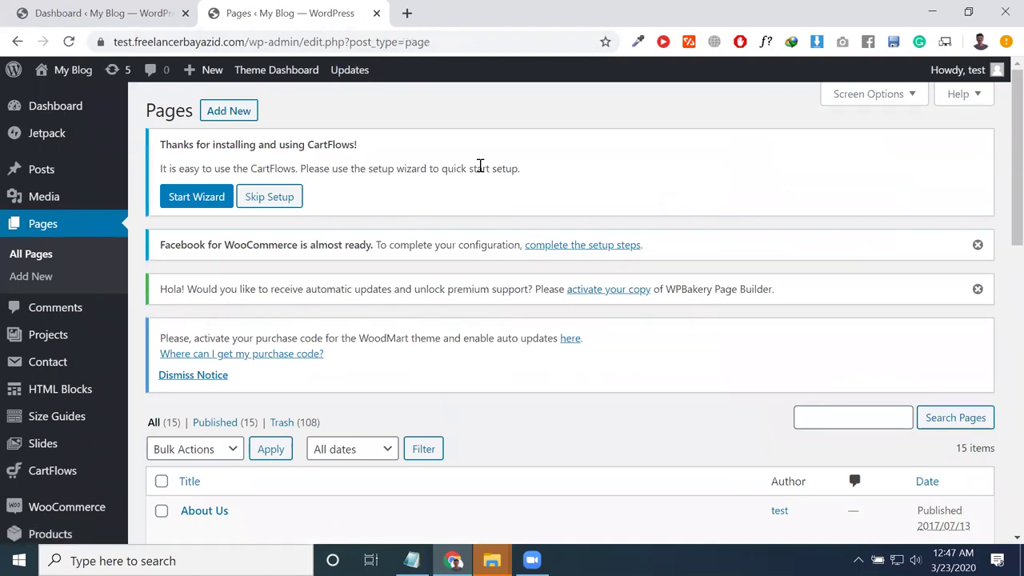
{"action": "scroll", "coordinate": [480, 166], "scroll_direction": "down", "scroll_amount": 3}
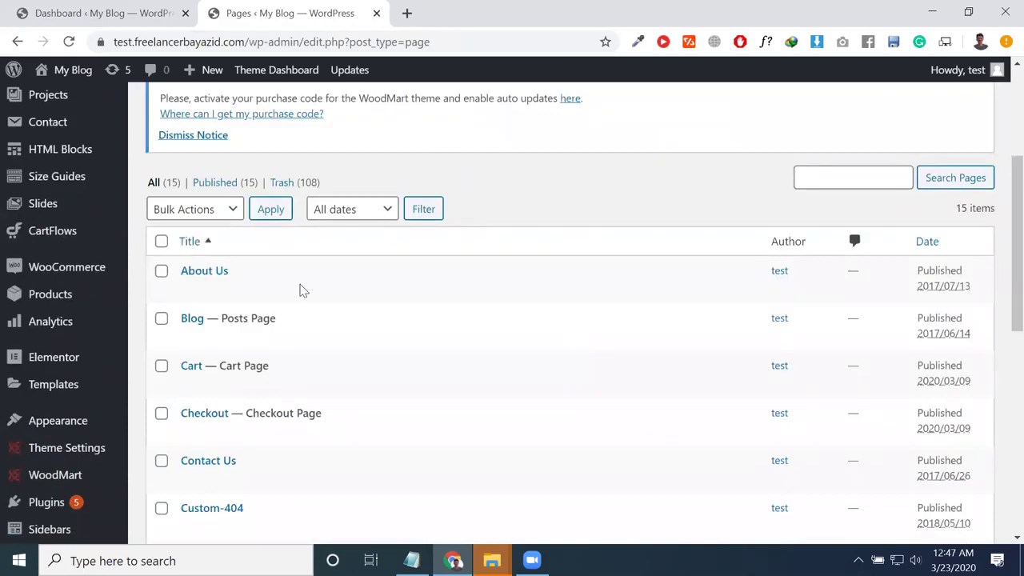
{"action": "scroll", "coordinate": [331, 384], "scroll_direction": "down", "scroll_amount": 3}
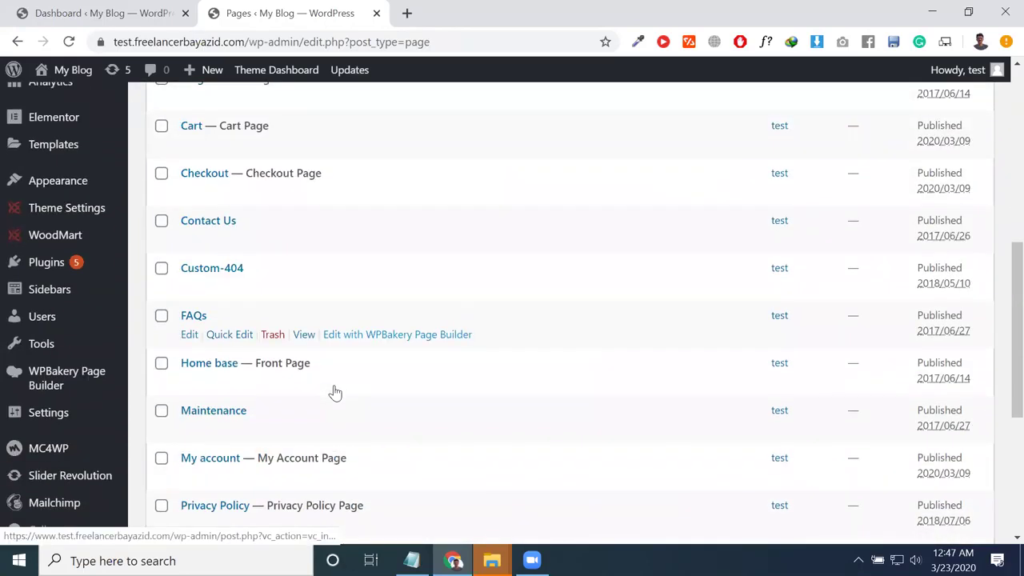
Step: Open the home page in the visual builder and select post.php in its address
{"action": "left_click", "coordinate": [390, 384]}
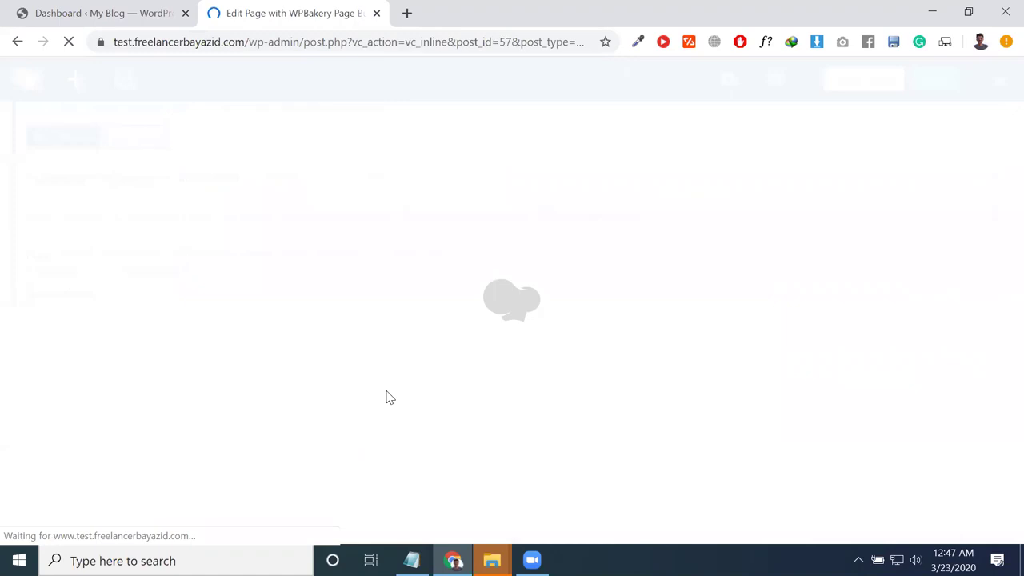
{"action": "triple_click", "coordinate": [317, 41]}
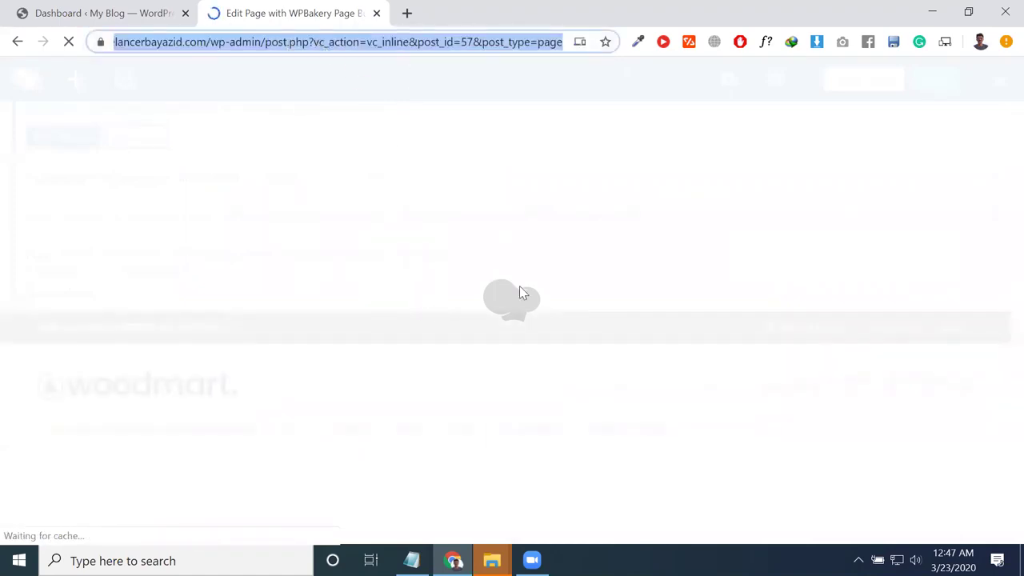
{"action": "double_click", "coordinate": [276, 41]}
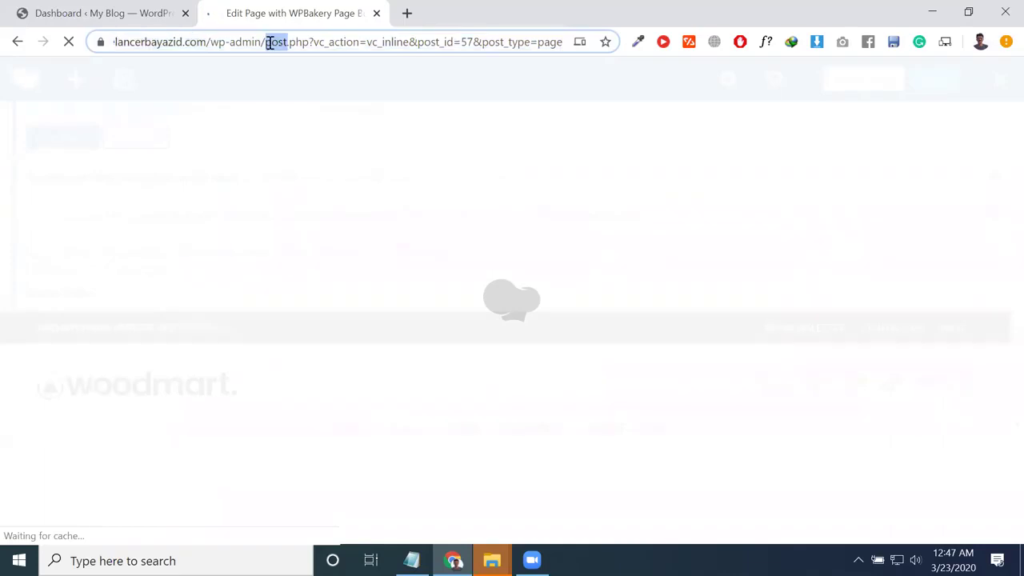
{"action": "left_click_drag", "start_coordinate": [310, 43], "coordinate": [266, 42]}
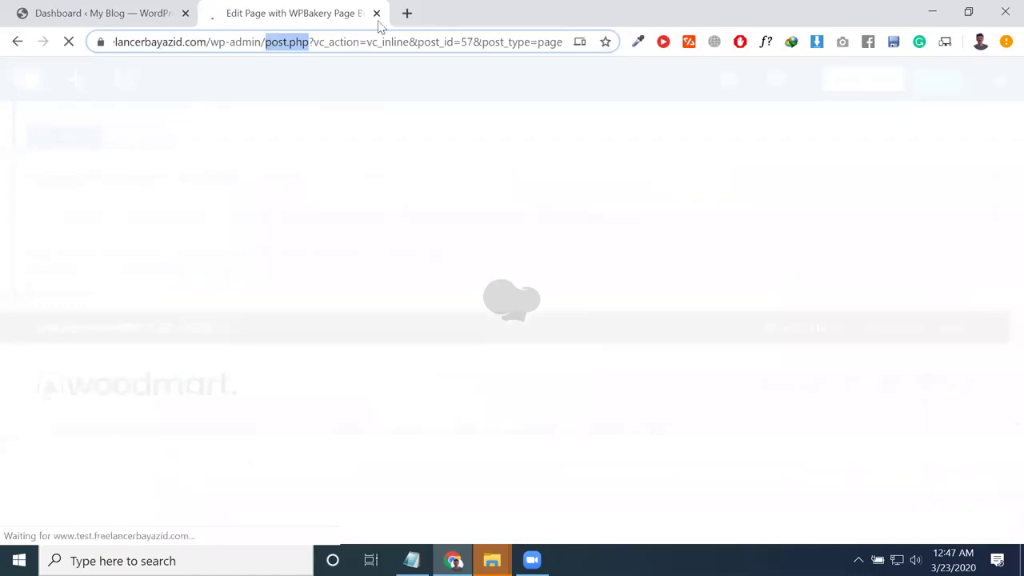
Step: Return to the pages list and start creating a new page
{"action": "left_click", "coordinate": [16, 43]}
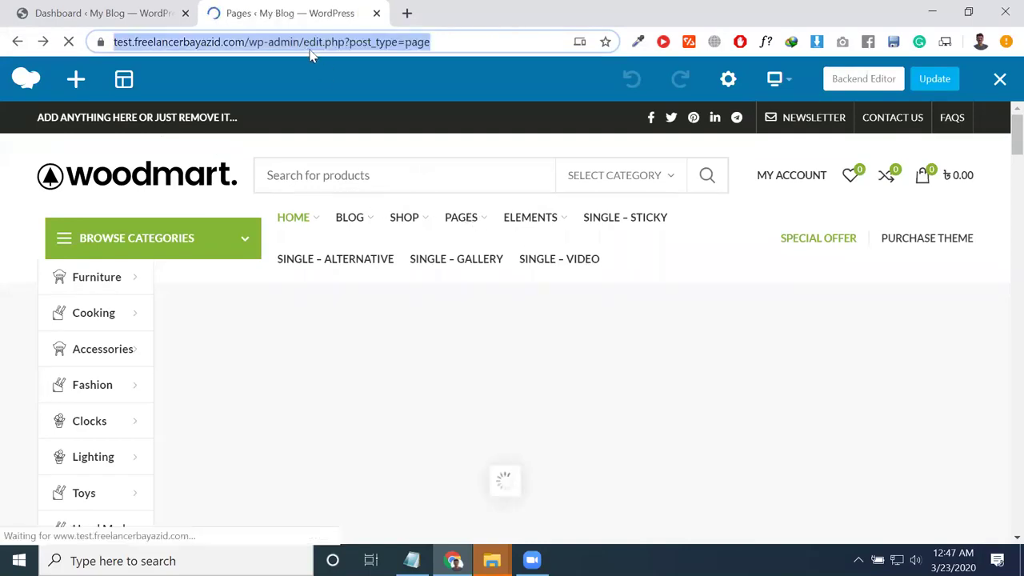
{"action": "scroll", "coordinate": [79, 272], "scroll_direction": "up", "scroll_amount": 2}
{"action": "scroll", "coordinate": [79, 257], "scroll_direction": "up", "scroll_amount": 4}
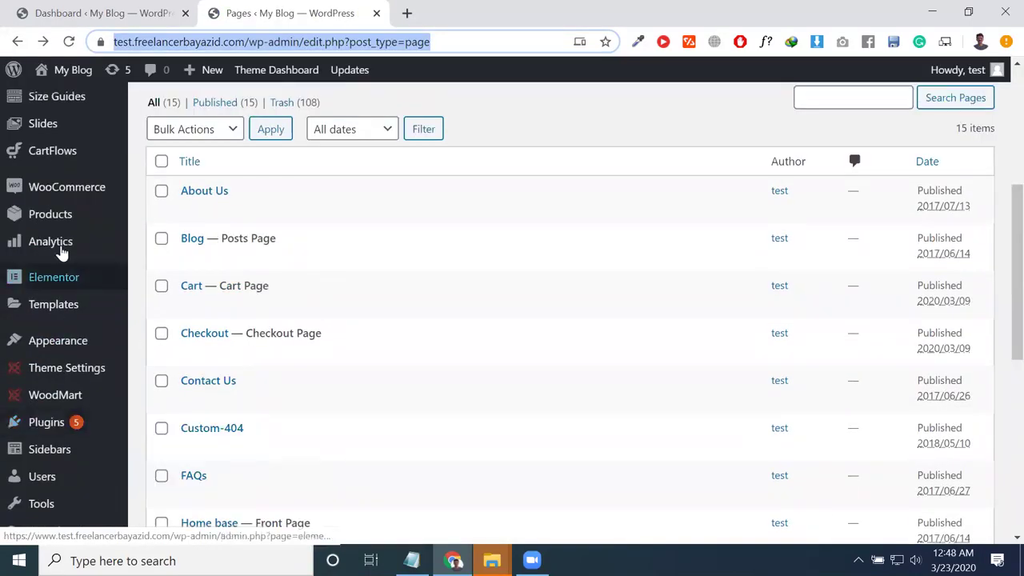
{"action": "left_click", "coordinate": [56, 277]}
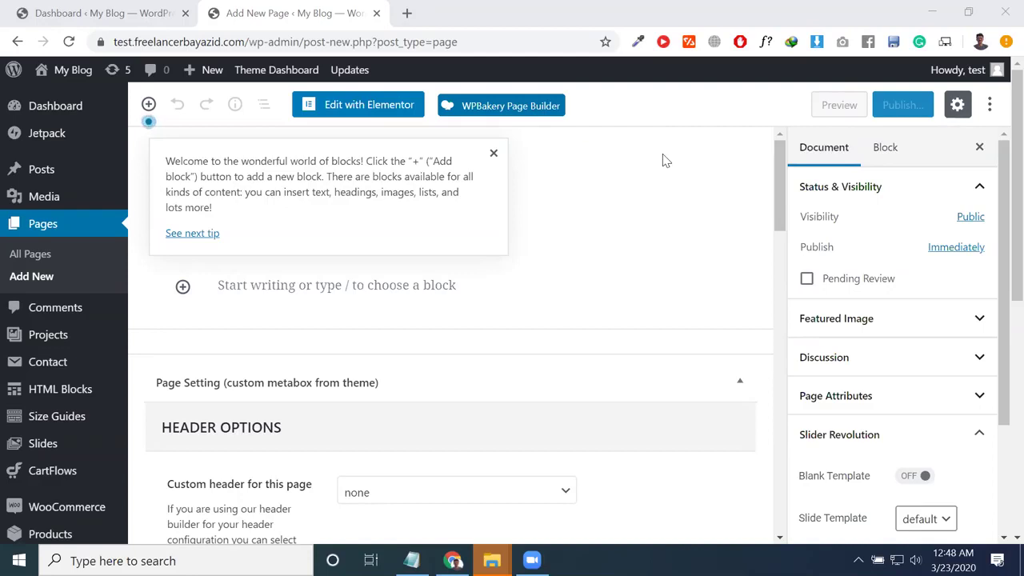
Step: Dismiss the welcome tip and title the new page 'test'
{"action": "scroll", "coordinate": [415, 303], "scroll_direction": "down", "scroll_amount": 2}
{"action": "scroll", "coordinate": [415, 302], "scroll_direction": "up", "scroll_amount": 2}
{"action": "left_click", "coordinate": [494, 153]}
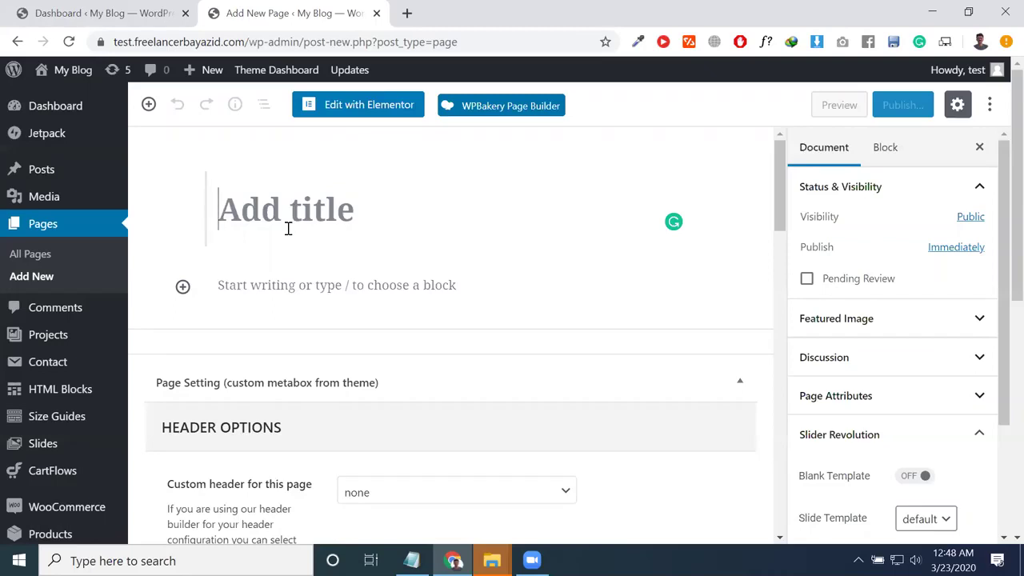
{"action": "type", "text": "test"}
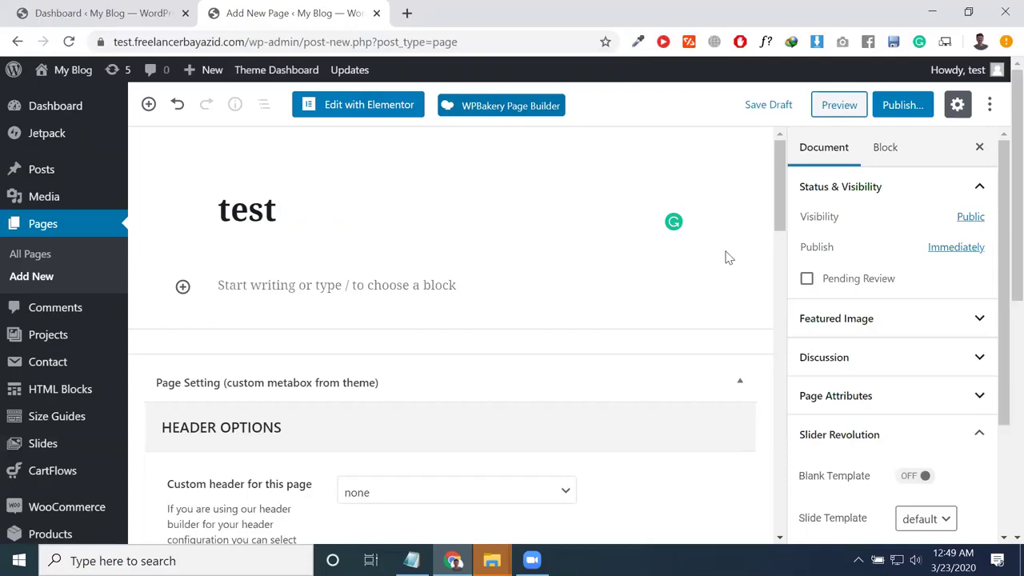
Step: Publish the 'test' page, staying on the page when the leave-site prompt appears
{"action": "scroll", "coordinate": [318, 439], "scroll_direction": "down", "scroll_amount": 6}
{"action": "scroll", "coordinate": [587, 322], "scroll_direction": "down", "scroll_amount": 3}
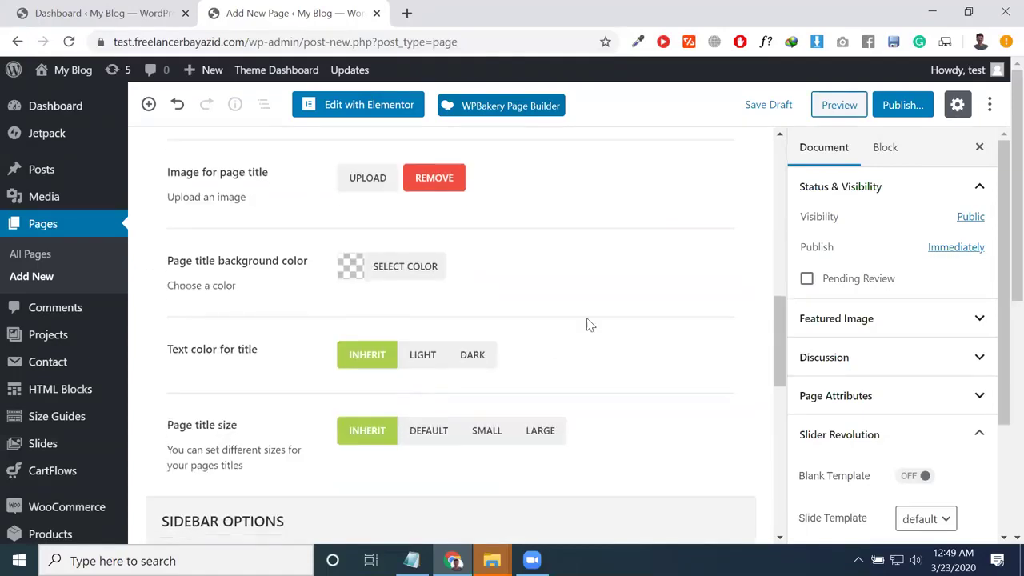
{"action": "scroll", "coordinate": [473, 256], "scroll_direction": "up", "scroll_amount": 9}
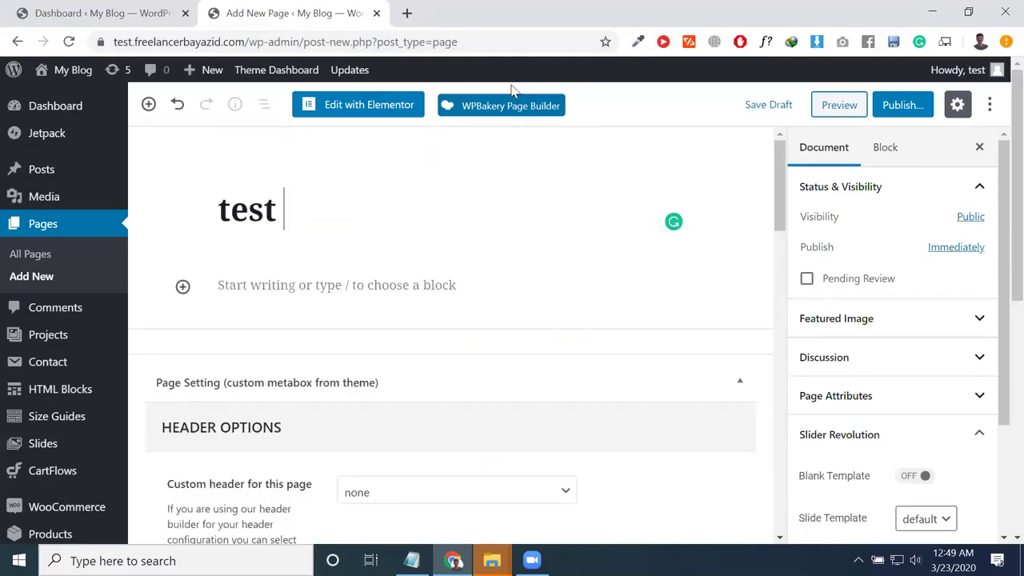
{"action": "left_click", "coordinate": [542, 106]}
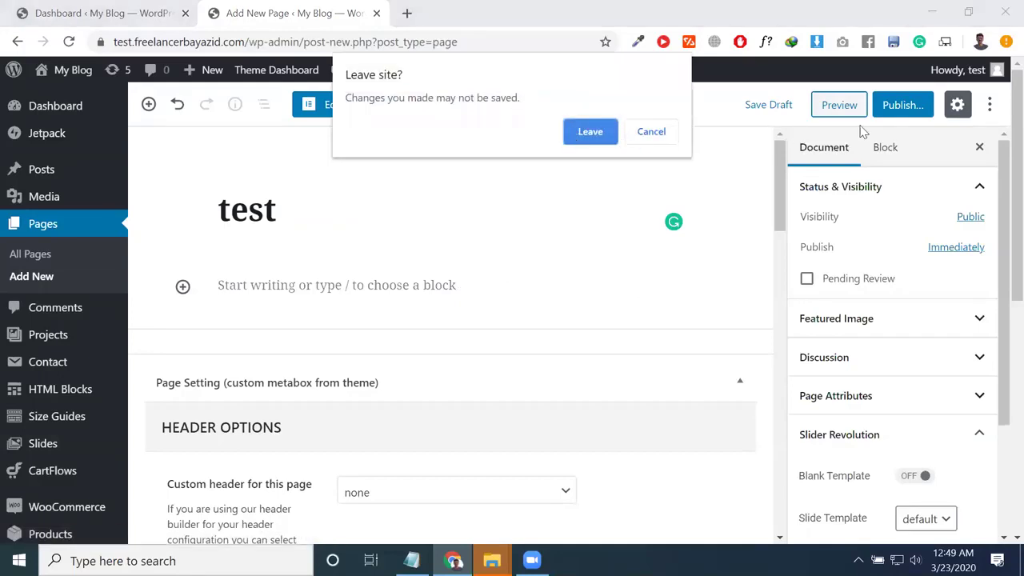
{"action": "left_click", "coordinate": [653, 131]}
{"action": "left_click", "coordinate": [908, 108]}
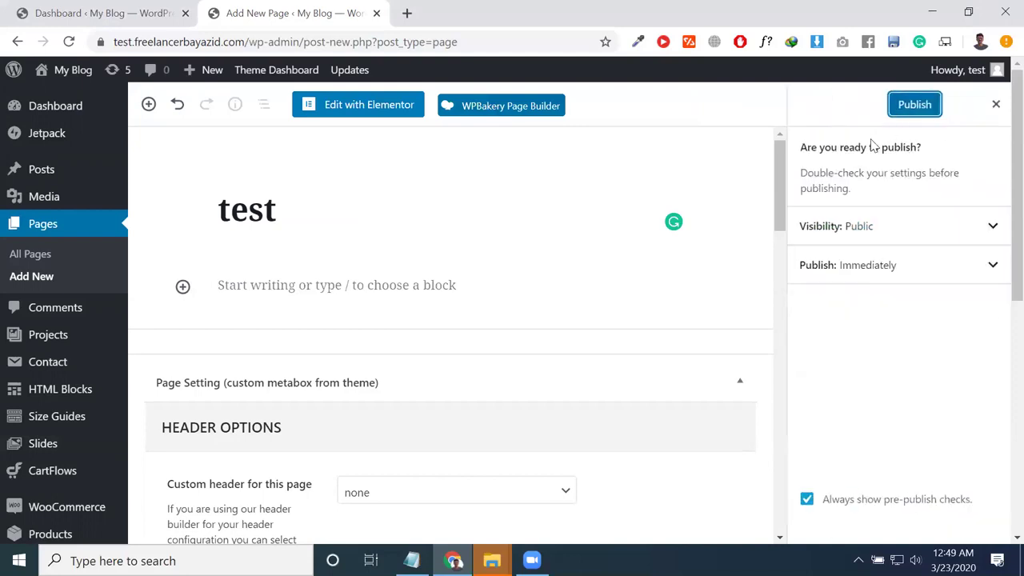
{"action": "left_click", "coordinate": [924, 114]}
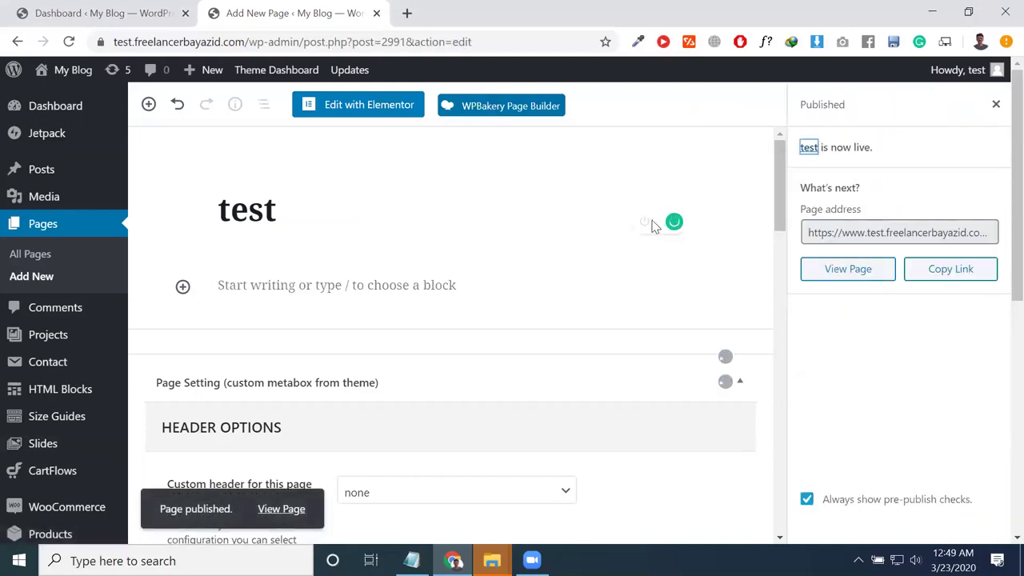
{"action": "left_click", "coordinate": [518, 116]}
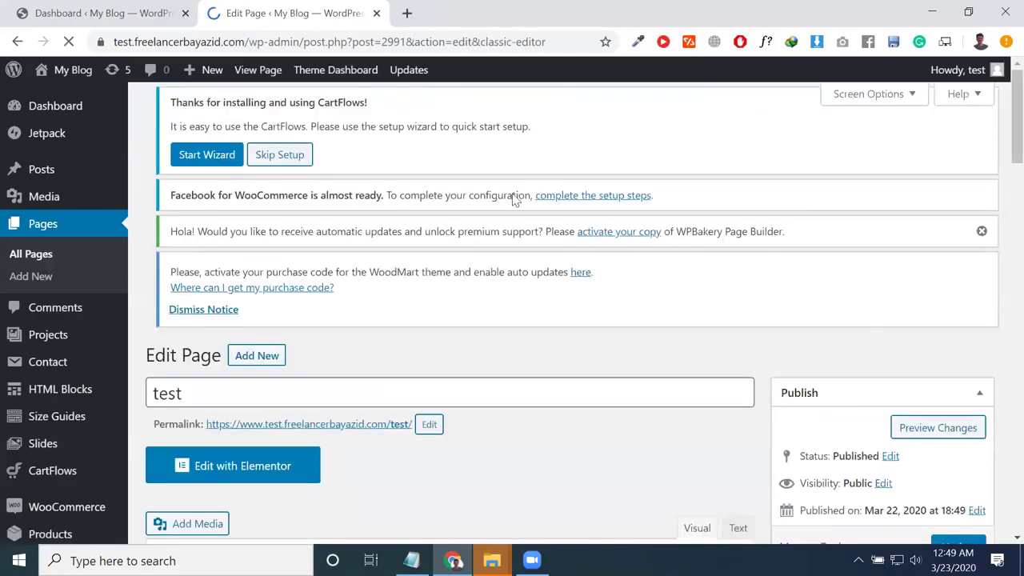
Step: Switch the test page to the WPBakery backend editor and open its template library
{"action": "scroll", "coordinate": [393, 249], "scroll_direction": "down", "scroll_amount": 2}
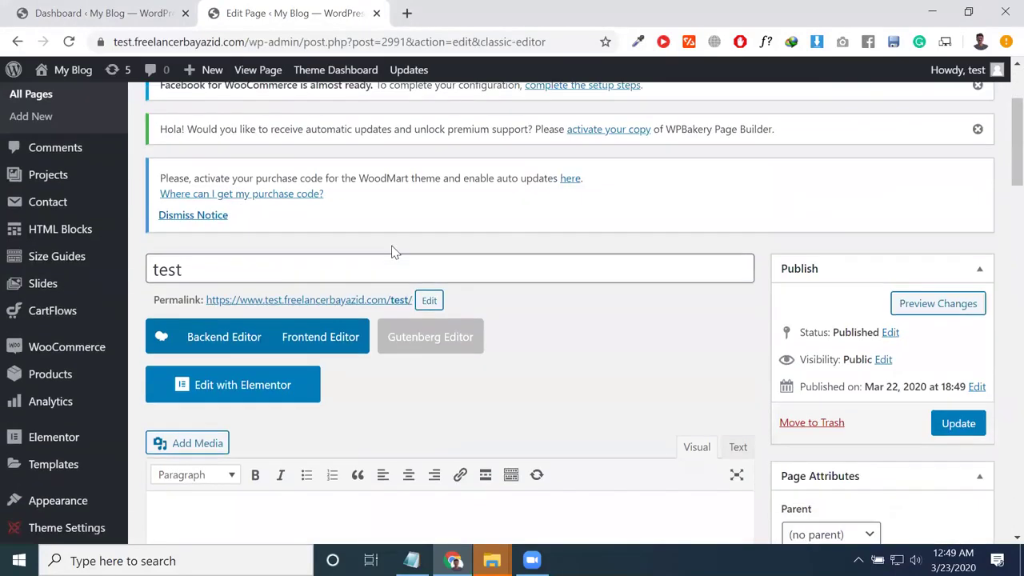
{"action": "left_click", "coordinate": [214, 336]}
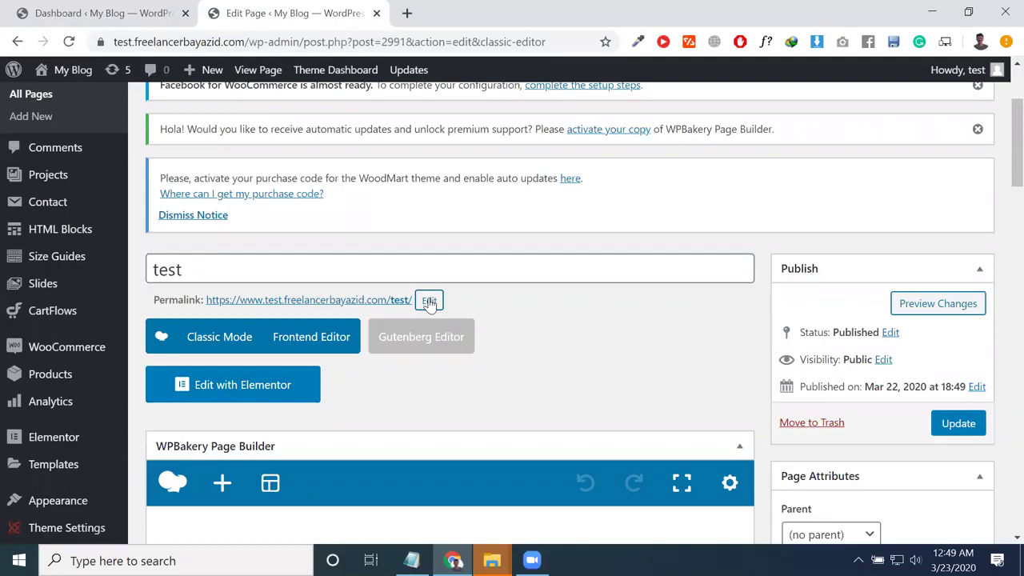
{"action": "scroll", "coordinate": [376, 423], "scroll_direction": "down", "scroll_amount": 2}
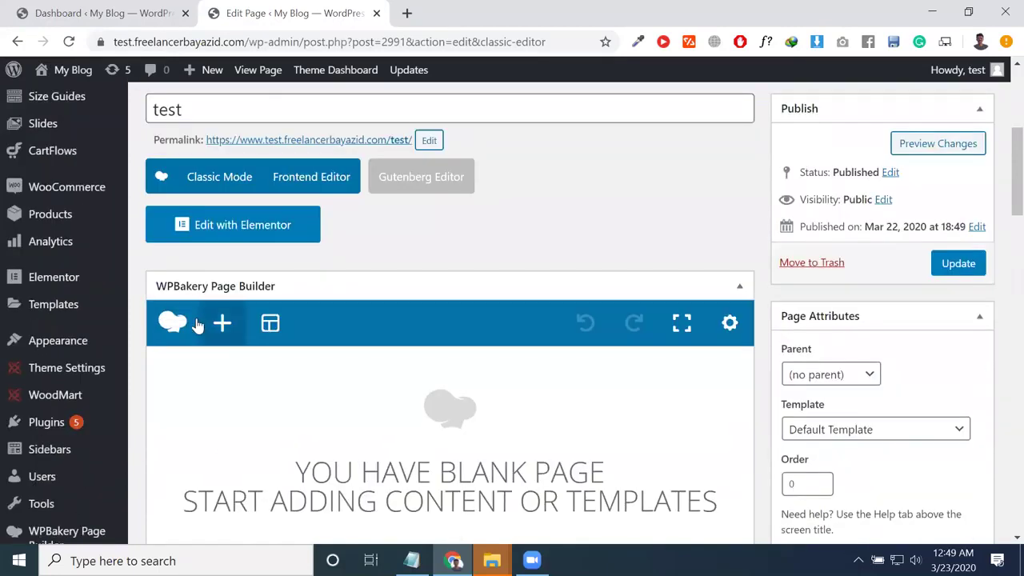
{"action": "left_click", "coordinate": [270, 322]}
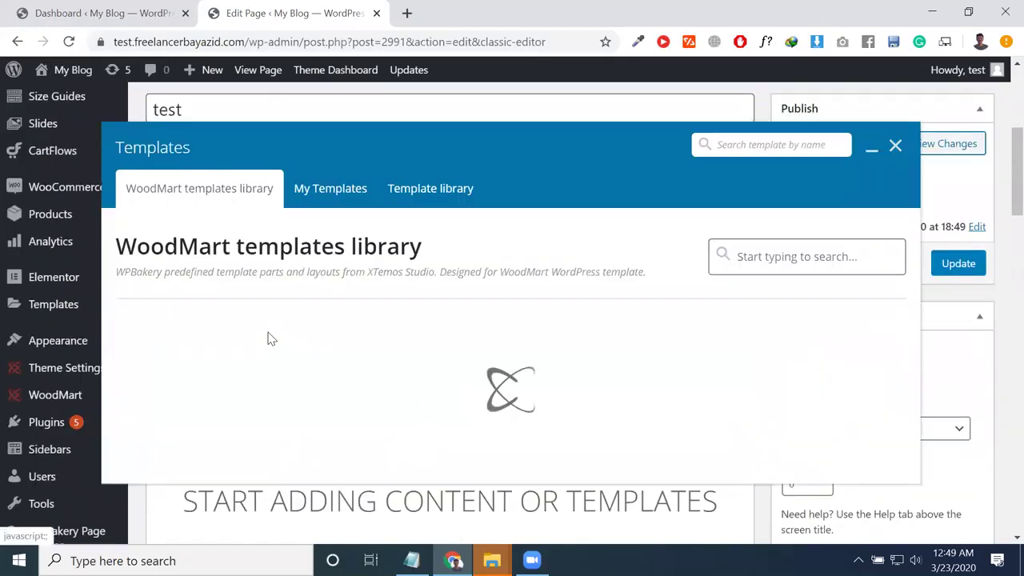
Step: Insert the WoodMart 'Medical marijuana counters' template and close the Templates window
{"action": "left_click", "coordinate": [359, 198]}
{"action": "left_click", "coordinate": [425, 188]}
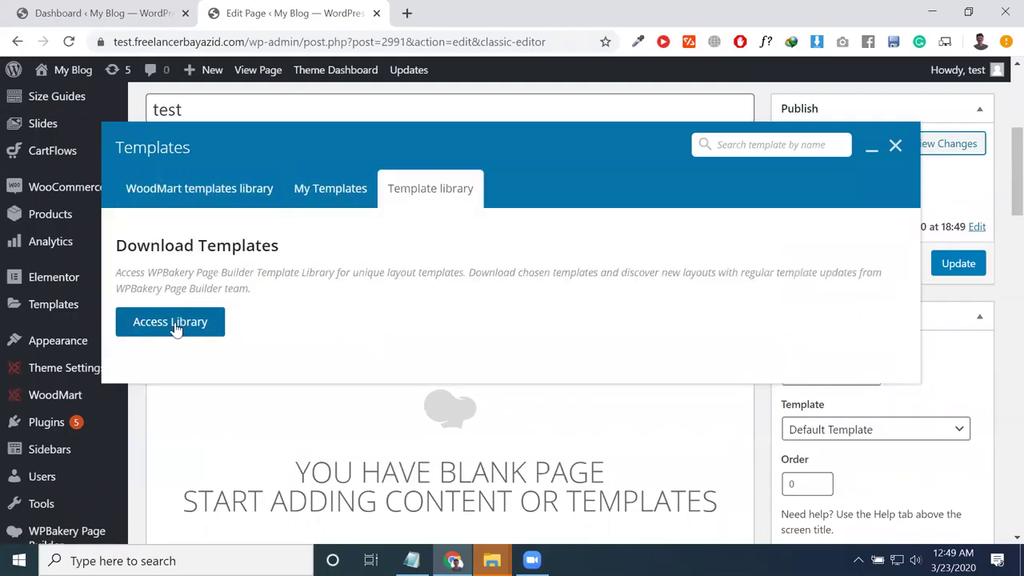
{"action": "left_click", "coordinate": [179, 203]}
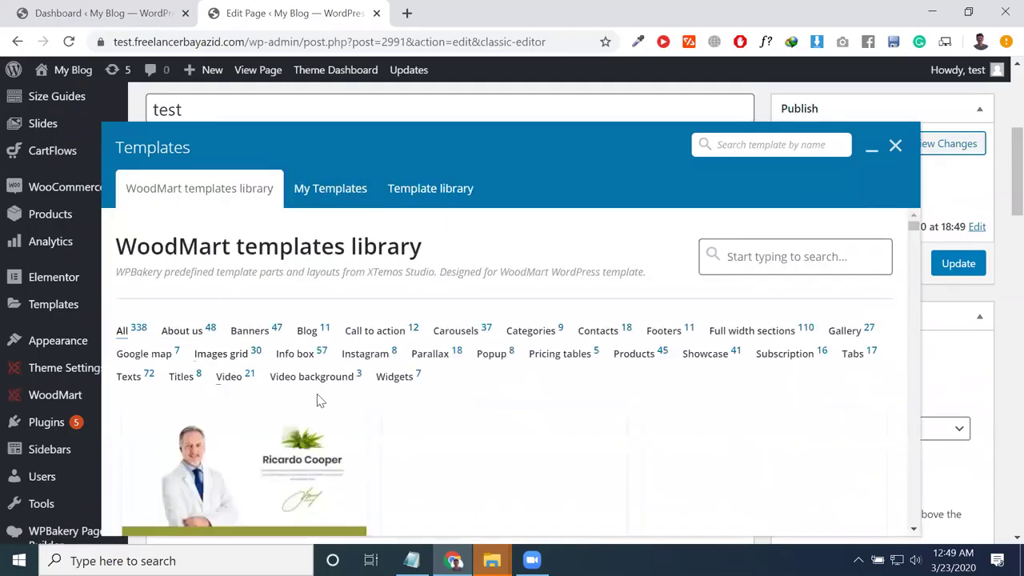
{"action": "scroll", "coordinate": [326, 400], "scroll_direction": "down", "scroll_amount": 3}
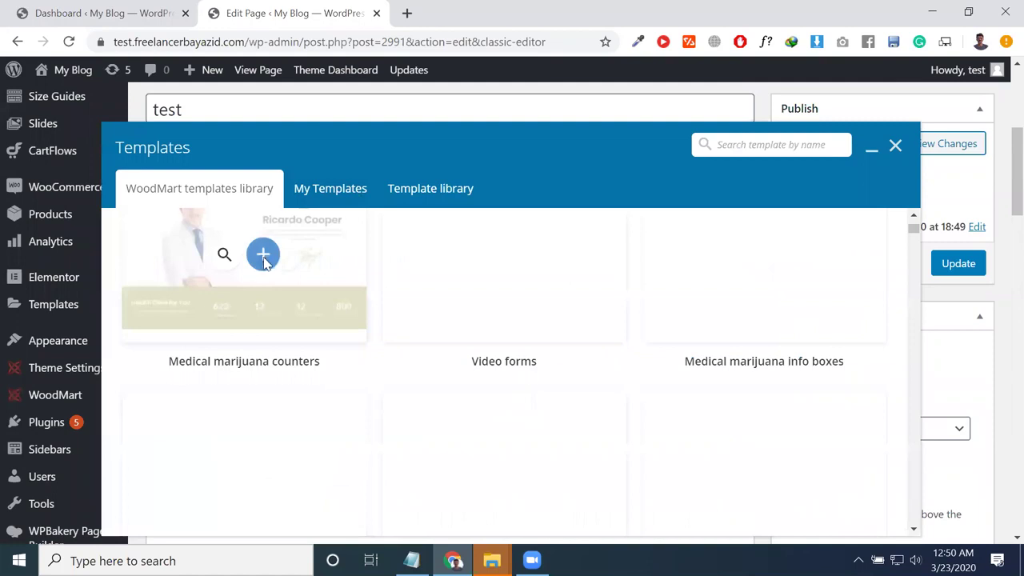
{"action": "left_click", "coordinate": [263, 256]}
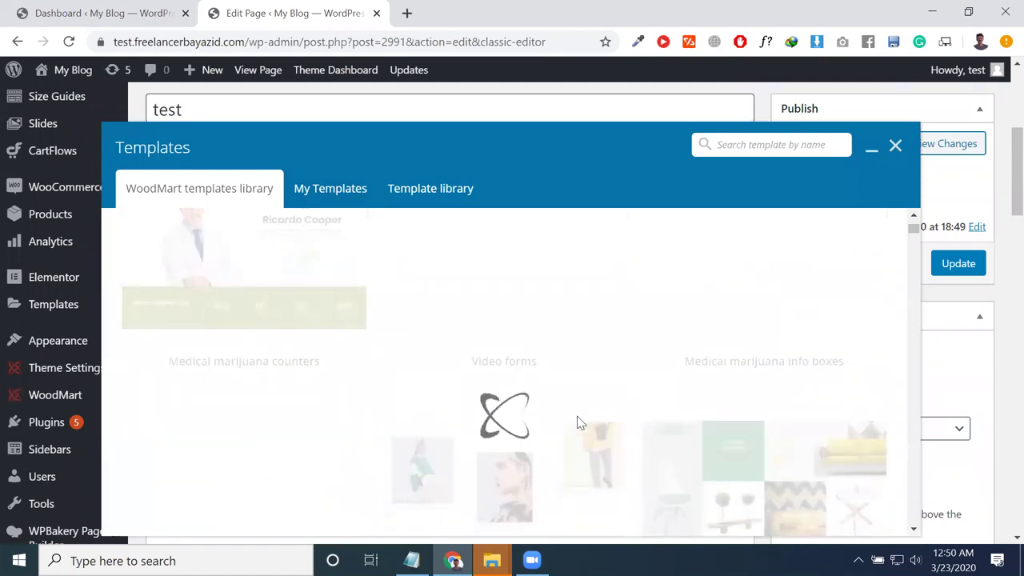
{"action": "scroll", "coordinate": [465, 462], "scroll_direction": "down", "scroll_amount": 2}
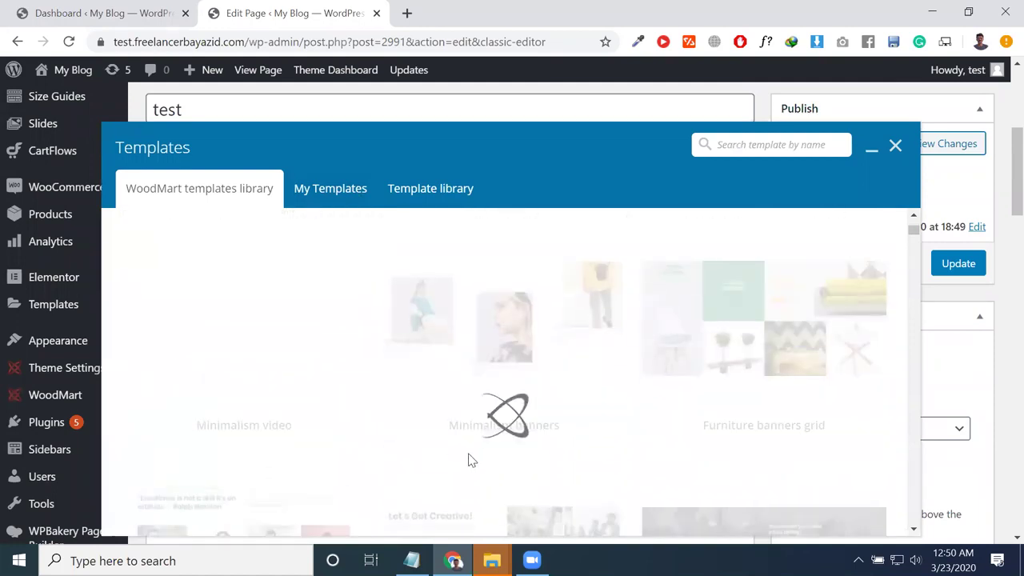
{"action": "scroll", "coordinate": [474, 460], "scroll_direction": "down", "scroll_amount": 3}
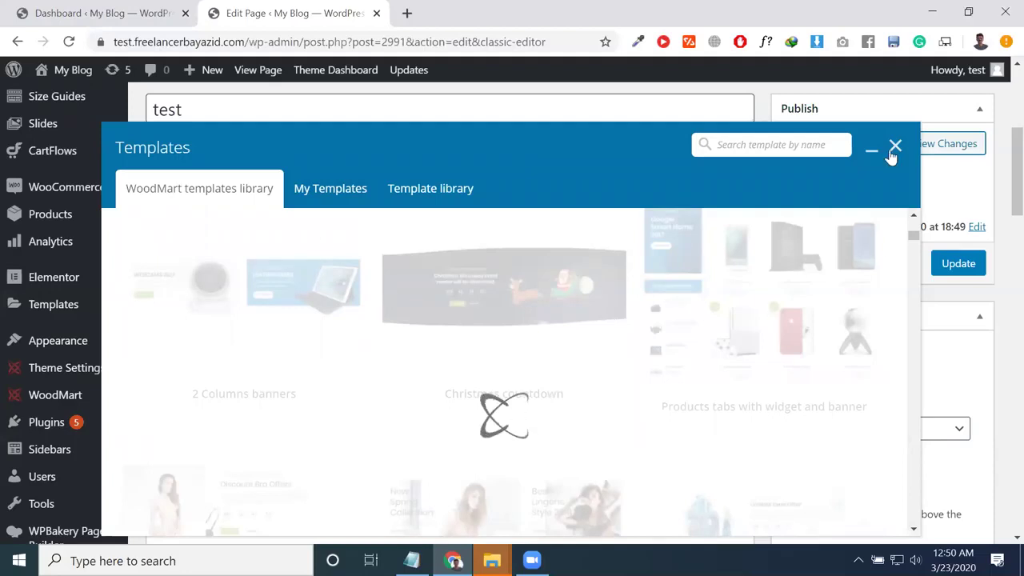
{"action": "left_click", "coordinate": [893, 147]}
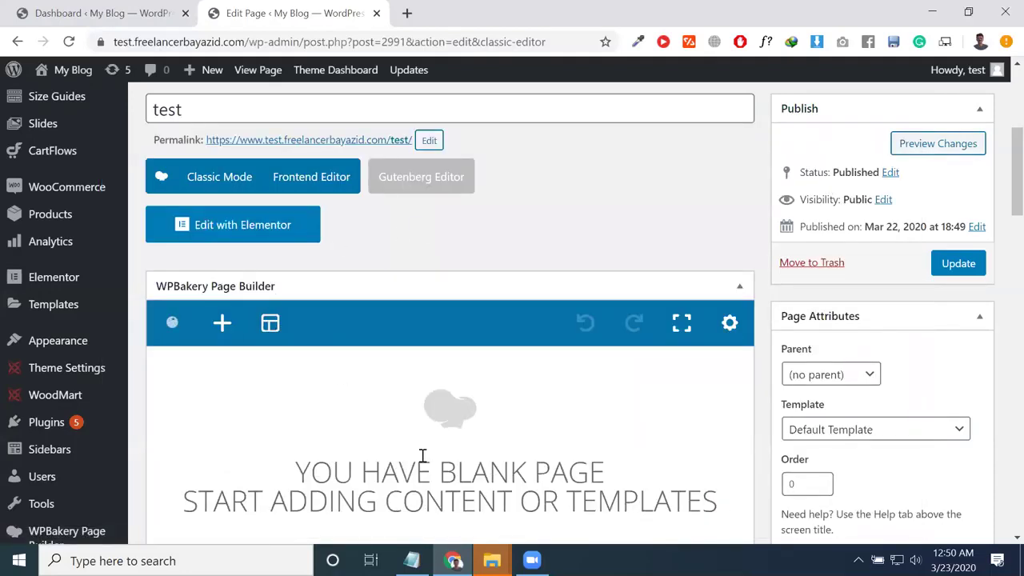
{"action": "scroll", "coordinate": [387, 434], "scroll_direction": "down", "scroll_amount": 2}
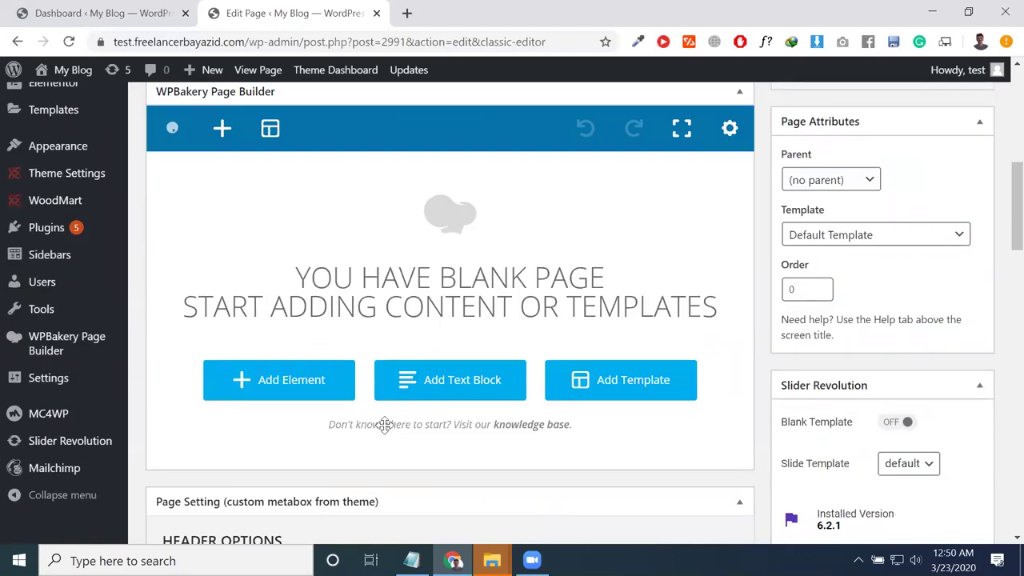
Step: Scroll through the builder to review the inserted images, section titles and four animated counters
{"action": "scroll", "coordinate": [384, 425], "scroll_direction": "down", "scroll_amount": 1}
{"action": "scroll", "coordinate": [447, 396], "scroll_direction": "up", "scroll_amount": 1}
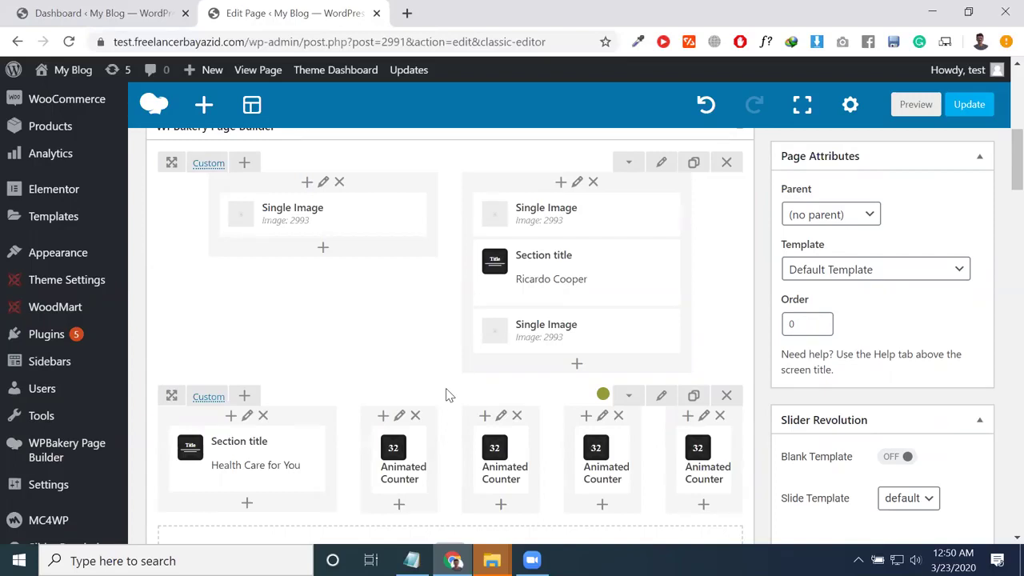
{"action": "mouse_move", "coordinate": [596, 328]}
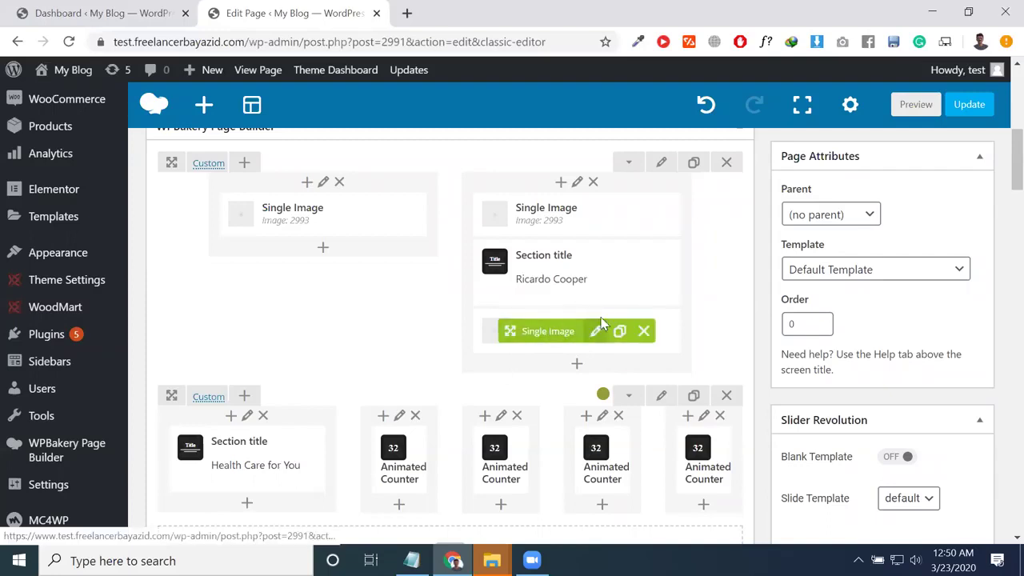
{"action": "scroll", "coordinate": [339, 448], "scroll_direction": "up", "scroll_amount": 3}
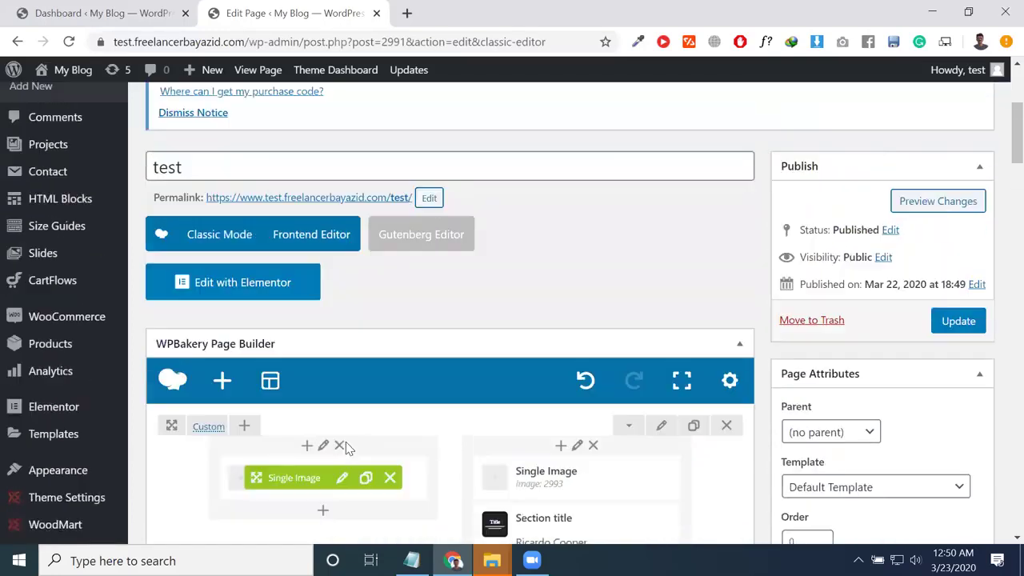
{"action": "scroll", "coordinate": [348, 448], "scroll_direction": "down", "scroll_amount": 4}
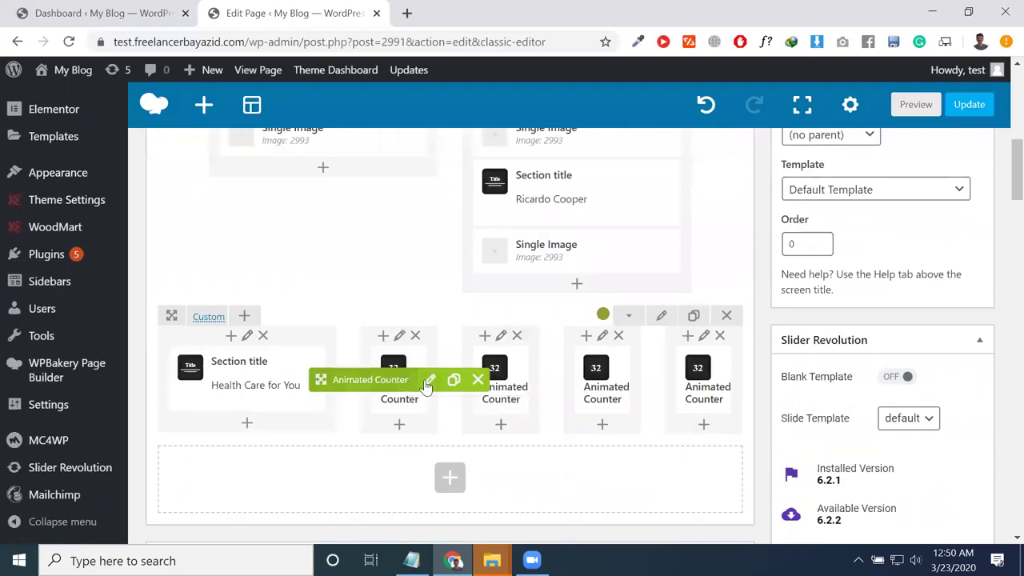
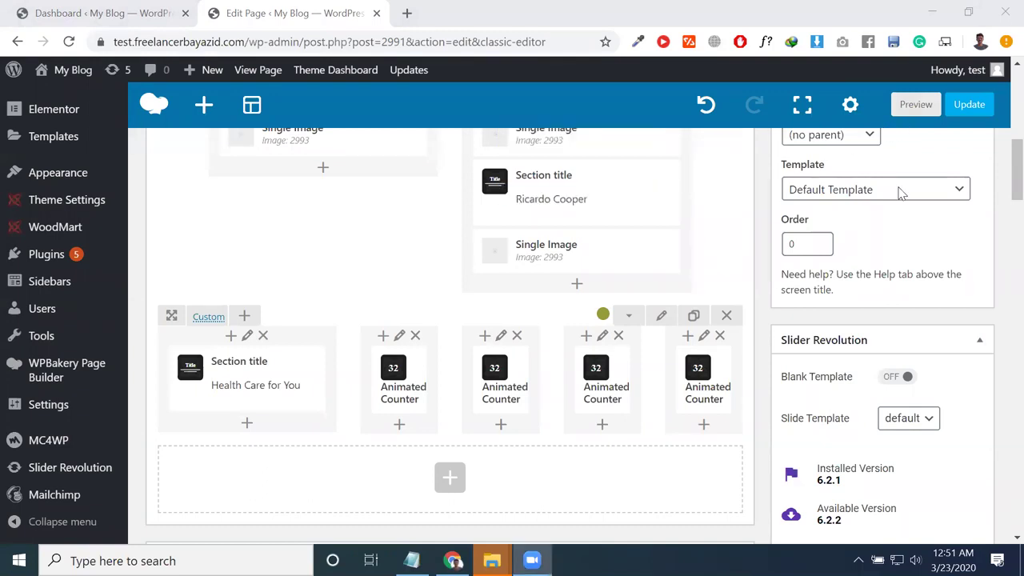
Step: Delete the remaining content row so the test page is empty
{"action": "scroll", "coordinate": [596, 318], "scroll_direction": "up", "scroll_amount": 2}
{"action": "scroll", "coordinate": [596, 319], "scroll_direction": "up", "scroll_amount": 4}
{"action": "scroll", "coordinate": [606, 331], "scroll_direction": "down", "scroll_amount": 4}
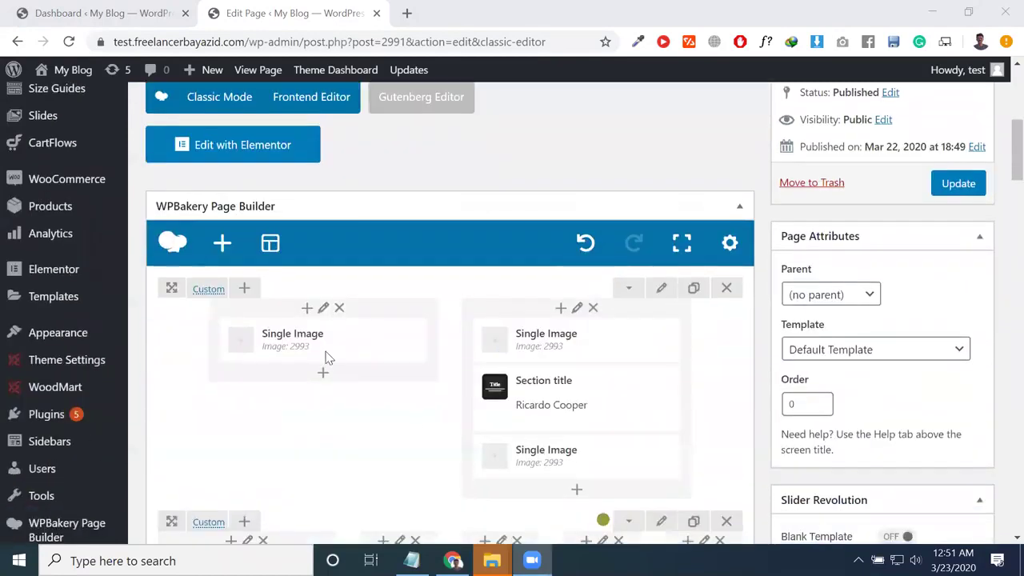
{"action": "left_click", "coordinate": [728, 289]}
Step: Add a single new empty Row to the blank page from Add Element
{"action": "scroll", "coordinate": [355, 434], "scroll_direction": "down", "scroll_amount": 4}
{"action": "scroll", "coordinate": [343, 366], "scroll_direction": "up", "scroll_amount": 2}
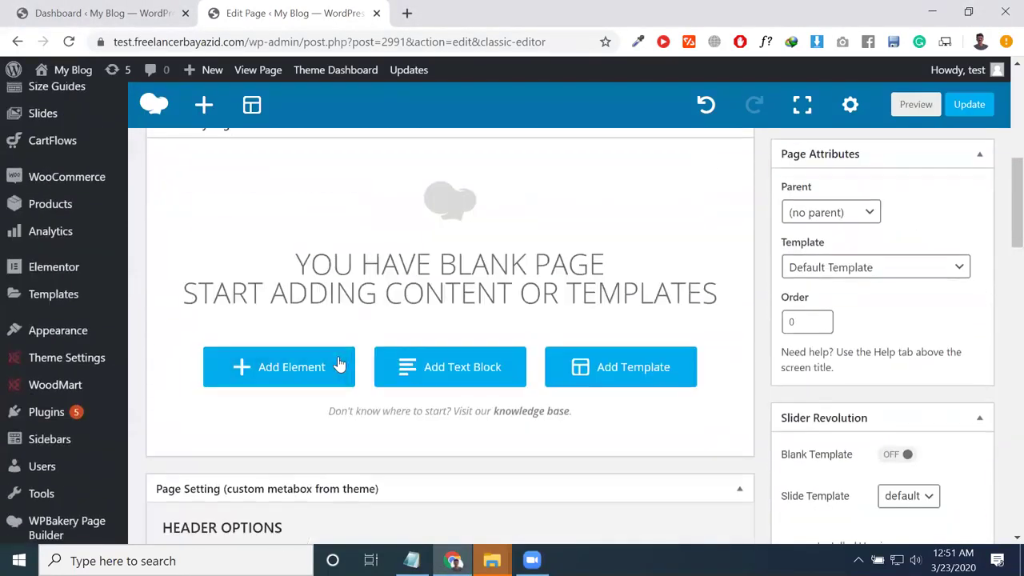
{"action": "left_click", "coordinate": [272, 295]}
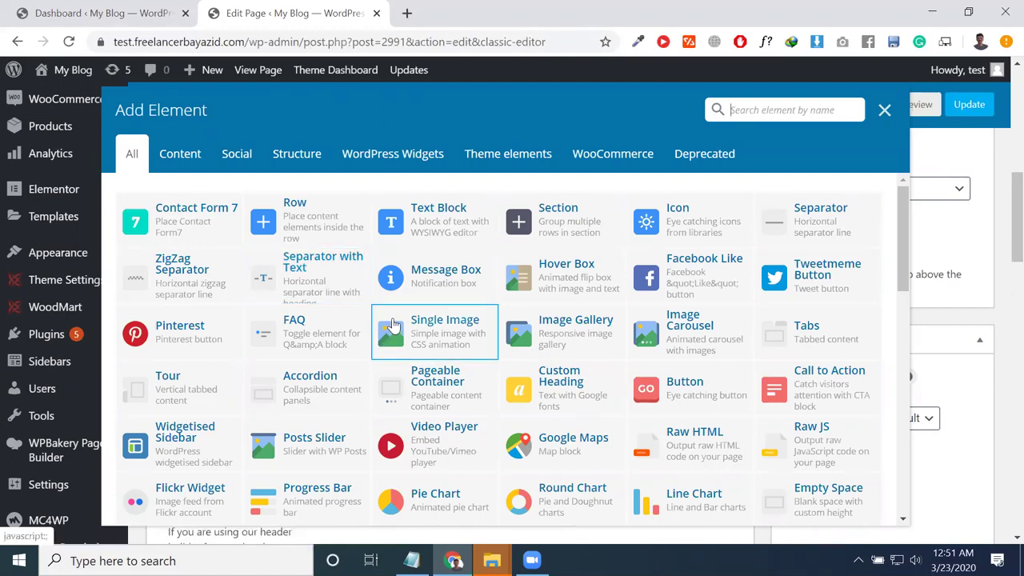
{"action": "scroll", "coordinate": [394, 324], "scroll_direction": "down", "scroll_amount": 2}
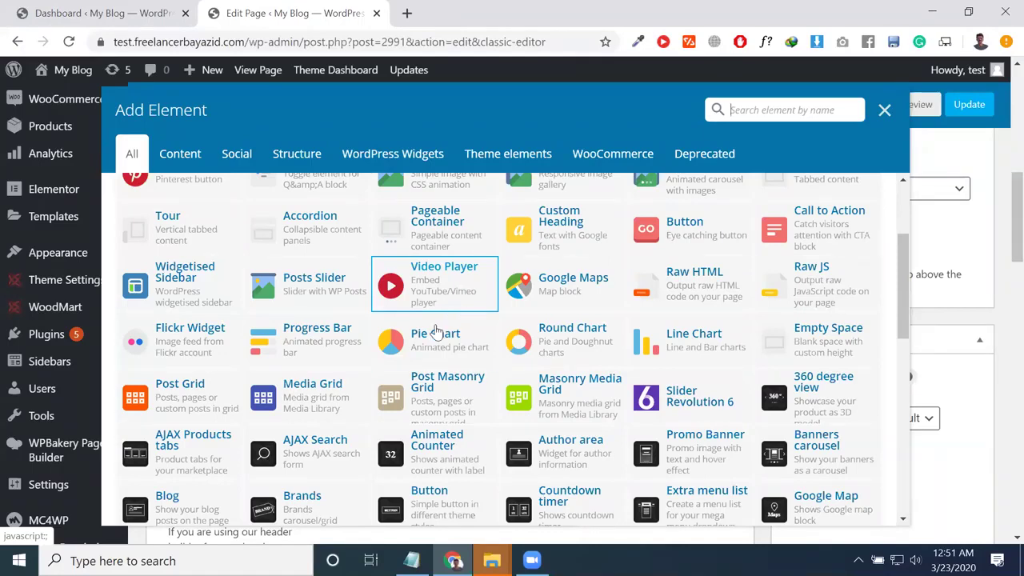
{"action": "scroll", "coordinate": [336, 366], "scroll_direction": "up", "scroll_amount": 2}
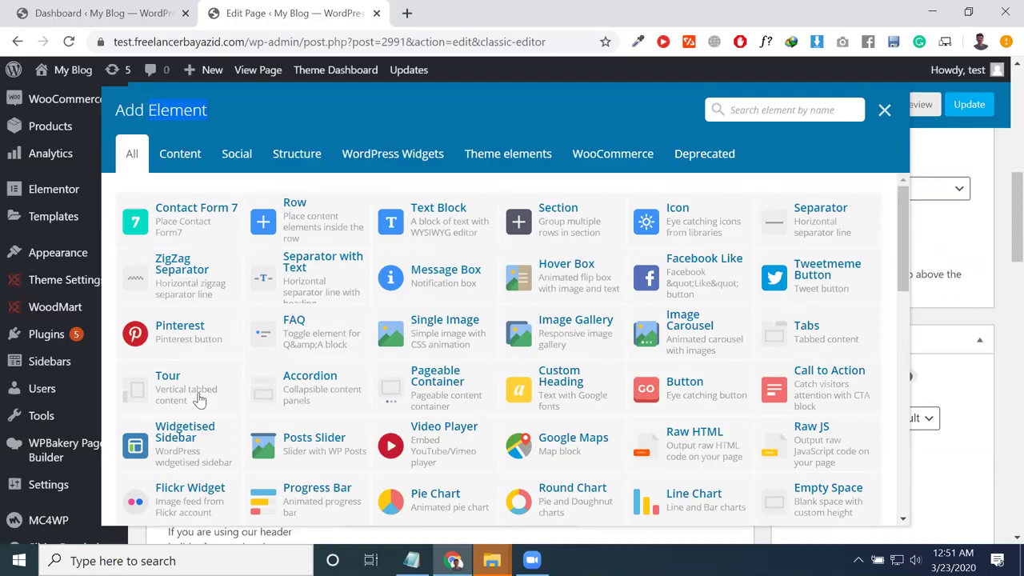
{"action": "left_click", "coordinate": [289, 238]}
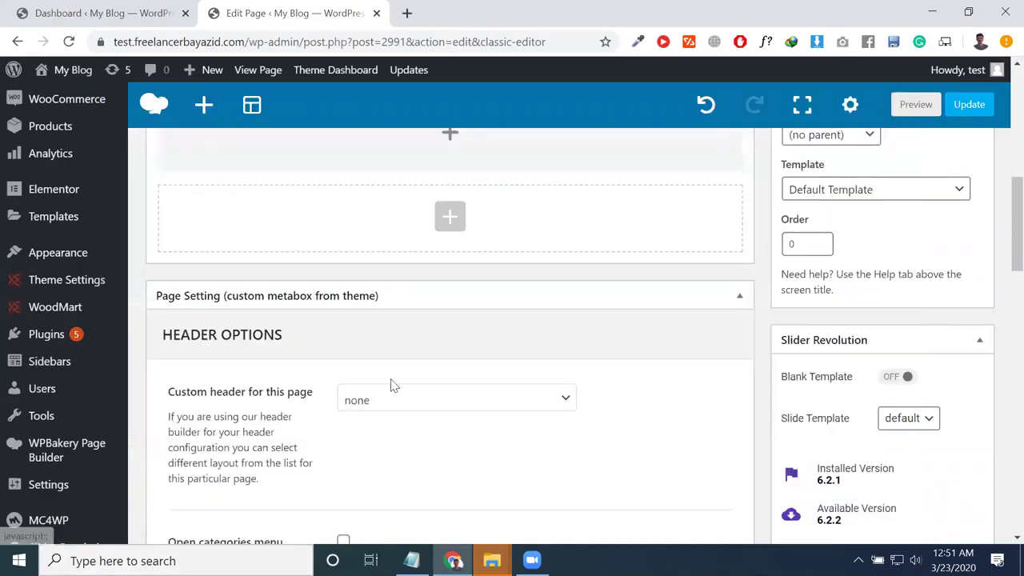
Step: Insert a Slider Revolution 6 element into the new row, keeping the Minimalism slider module
{"action": "scroll", "coordinate": [467, 368], "scroll_direction": "up", "scroll_amount": 3}
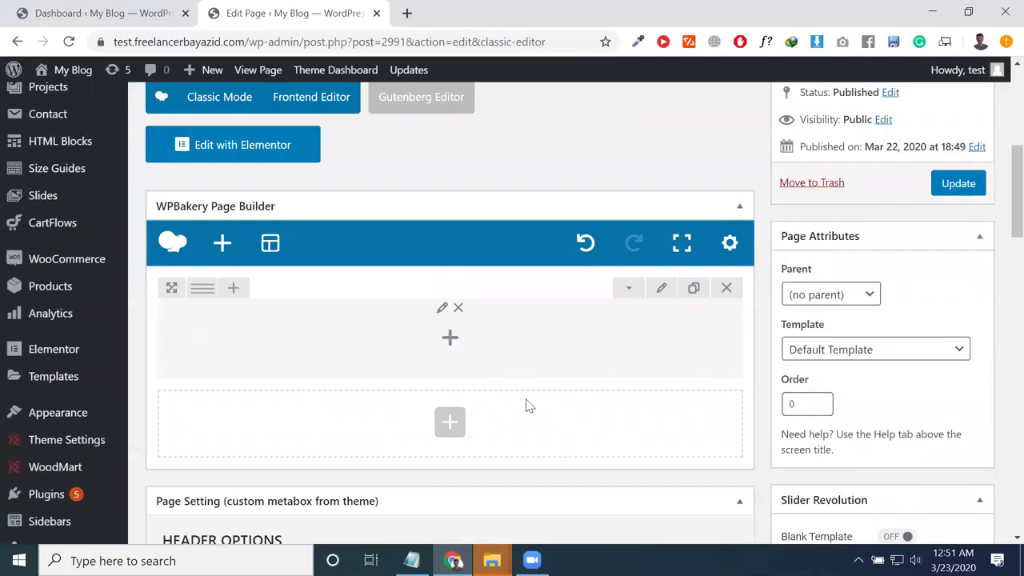
{"action": "left_click", "coordinate": [450, 342]}
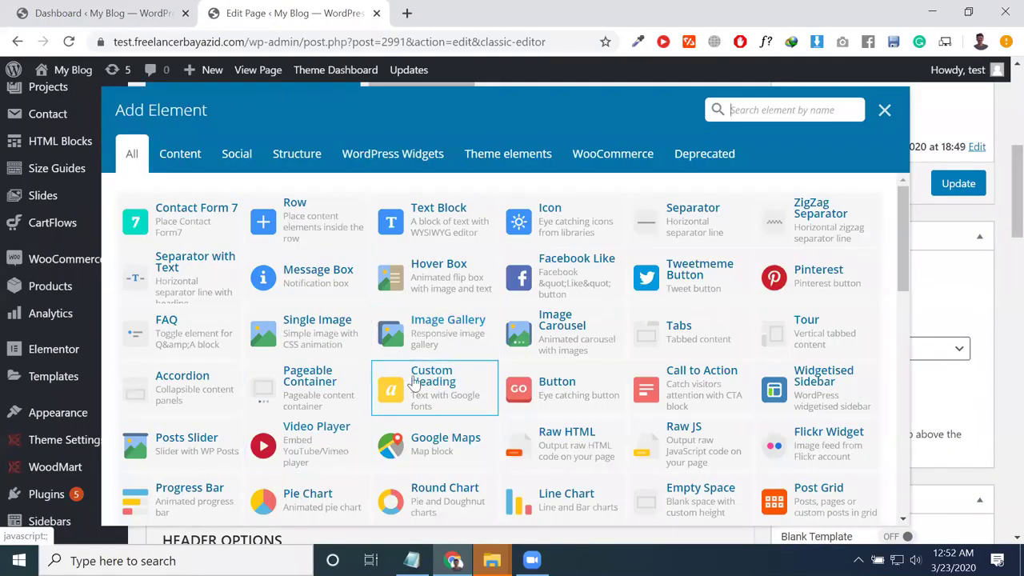
{"action": "scroll", "coordinate": [378, 189], "scroll_direction": "down", "scroll_amount": 2}
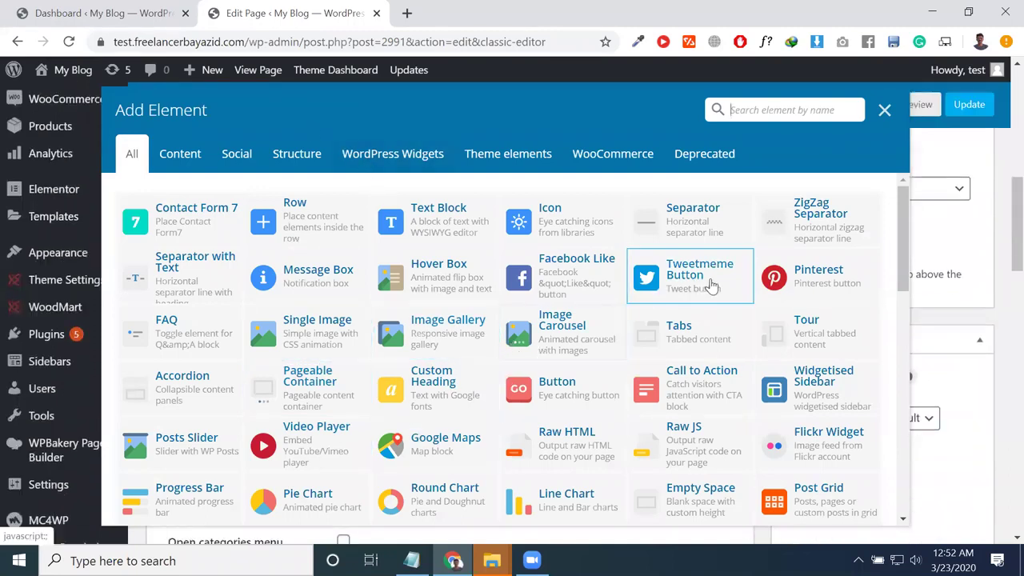
{"action": "scroll", "coordinate": [713, 289], "scroll_direction": "up", "scroll_amount": 3}
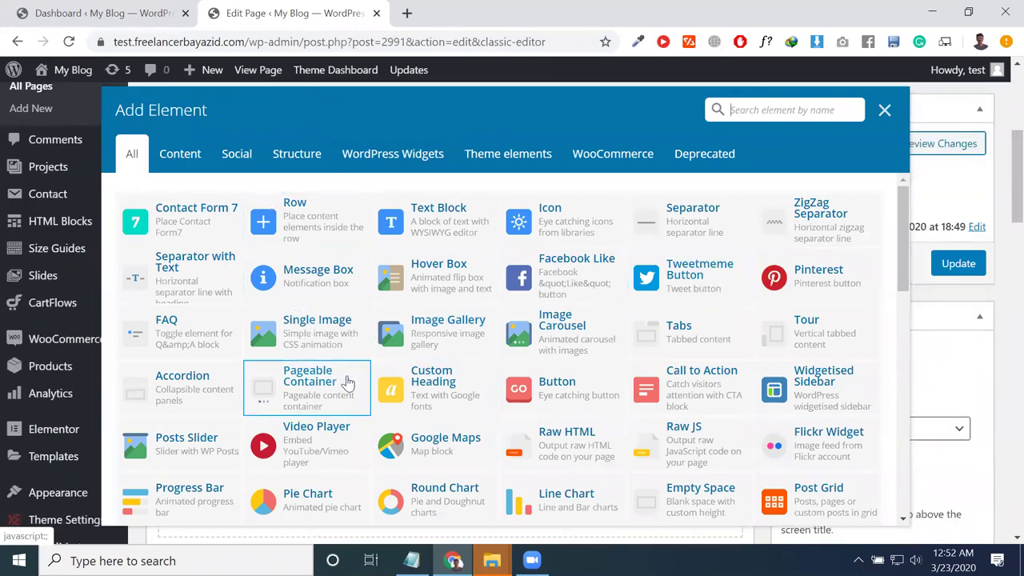
{"action": "scroll", "coordinate": [373, 392], "scroll_direction": "down", "scroll_amount": 4}
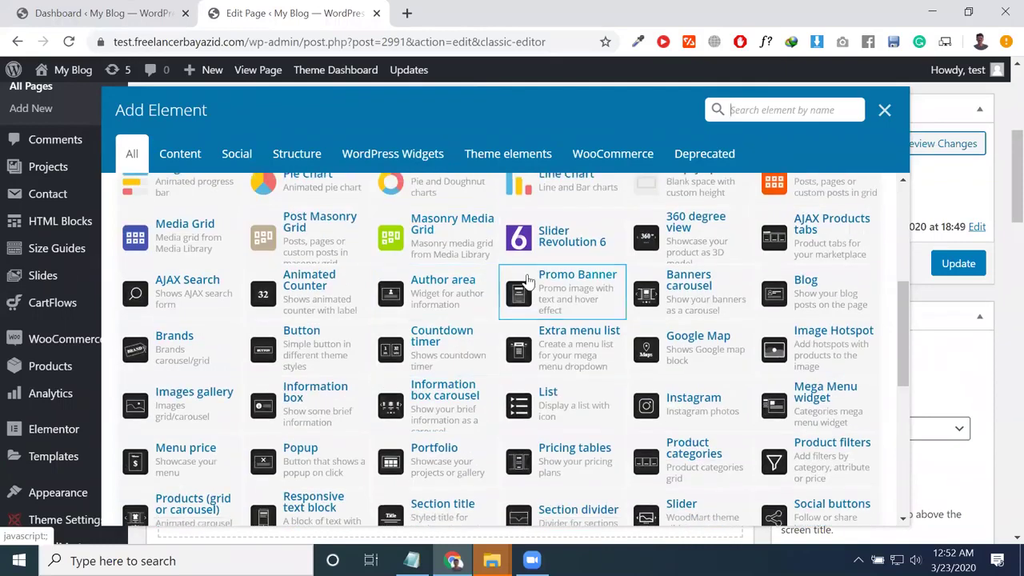
{"action": "left_click", "coordinate": [535, 239]}
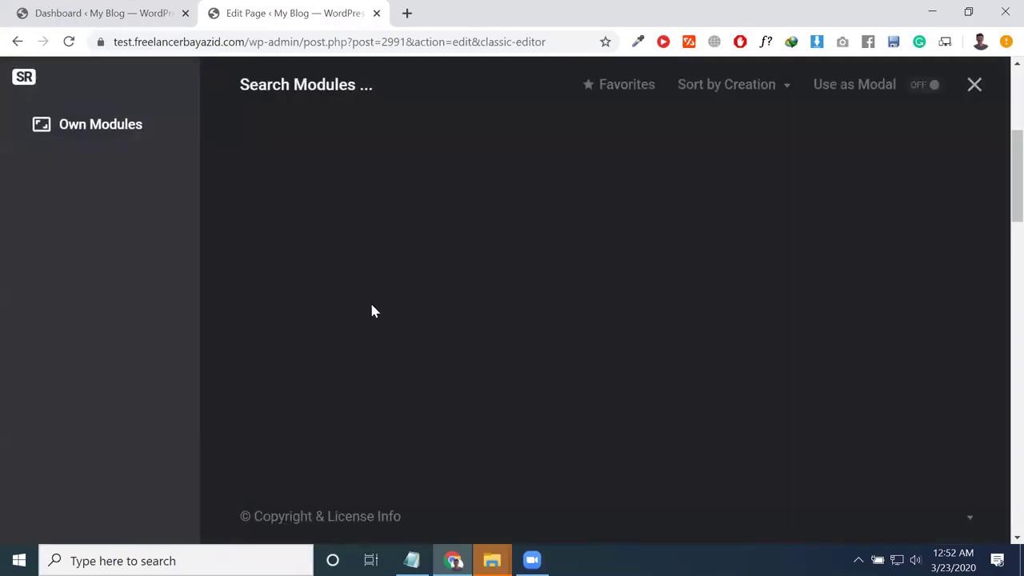
{"action": "left_click", "coordinate": [347, 192]}
Step: Open the slider module in a new editor tab, then return to the page editor
{"action": "mouse_move", "coordinate": [434, 430]}
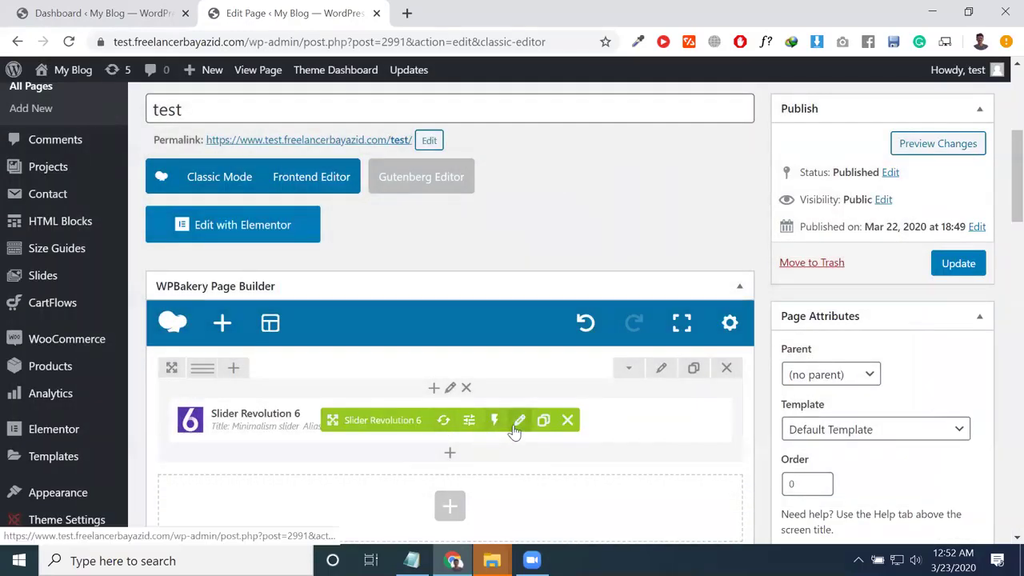
{"action": "left_click", "coordinate": [516, 424]}
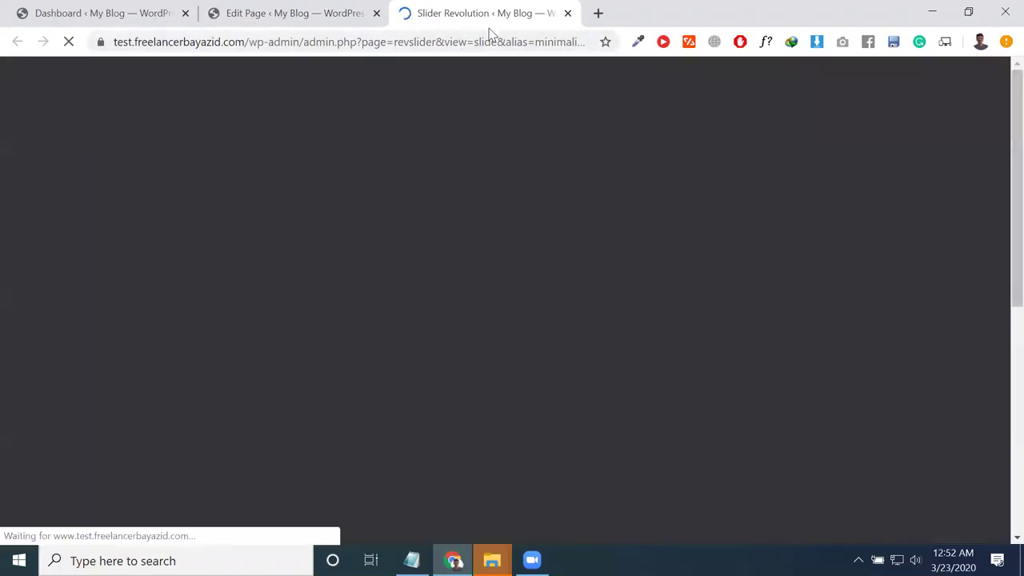
{"action": "left_click", "coordinate": [317, 8]}
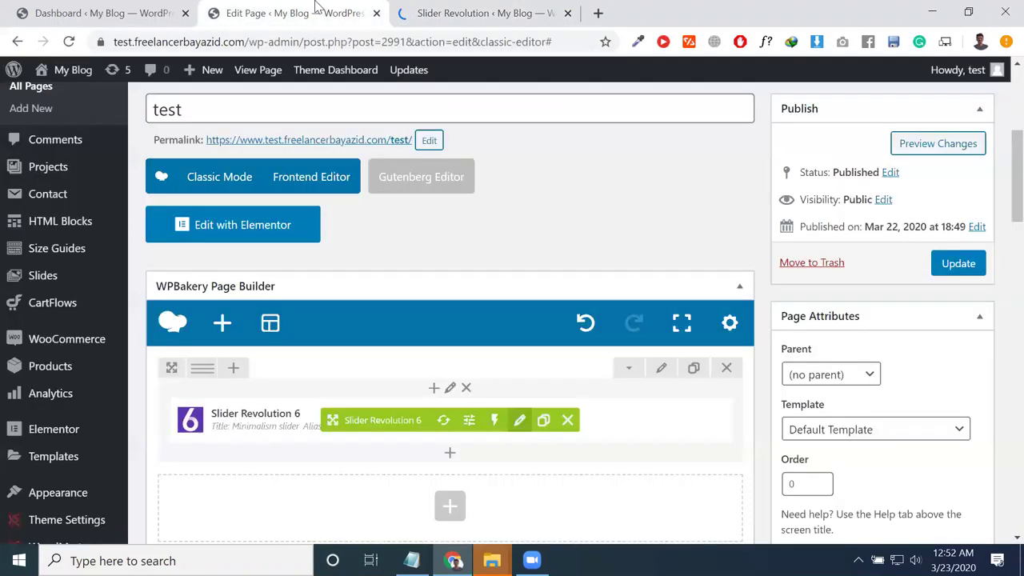
Step: Swap the element's module to slider-parallax, found on the third page of modules
{"action": "scroll", "coordinate": [530, 336], "scroll_direction": "up", "scroll_amount": 4}
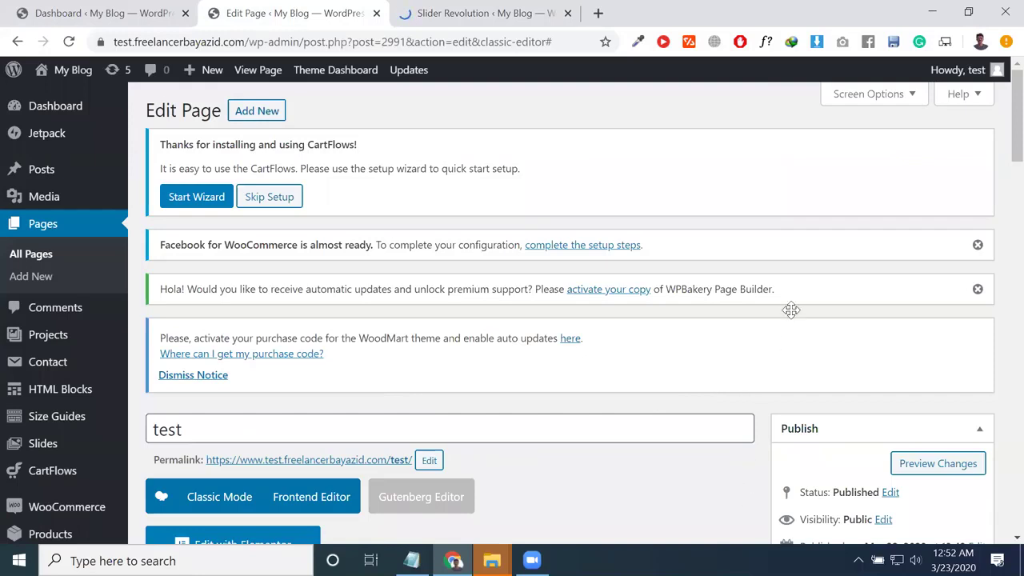
{"action": "scroll", "coordinate": [696, 335], "scroll_direction": "down", "scroll_amount": 10}
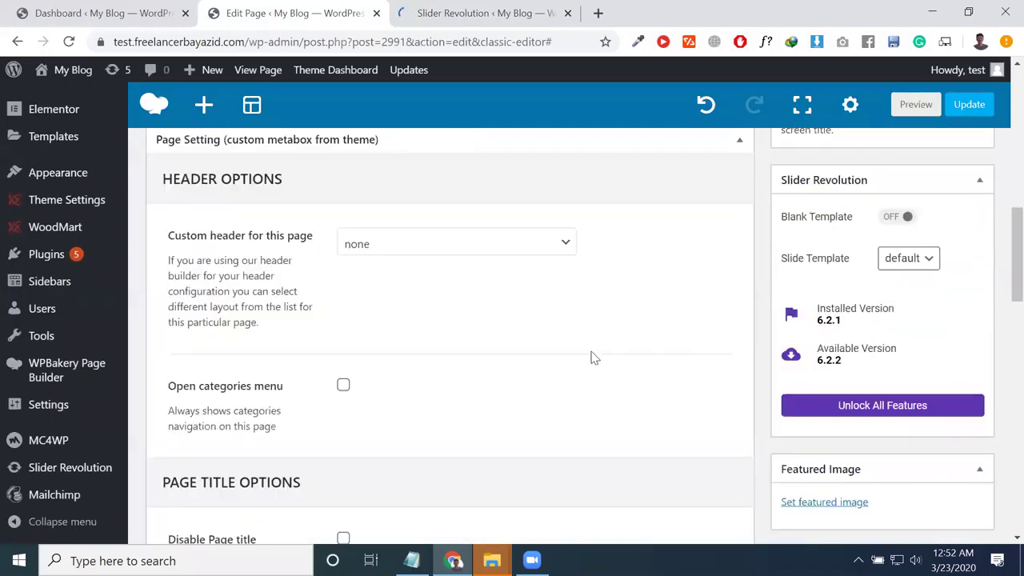
{"action": "scroll", "coordinate": [592, 353], "scroll_direction": "down", "scroll_amount": 3}
{"action": "scroll", "coordinate": [596, 352], "scroll_direction": "up", "scroll_amount": 7}
{"action": "scroll", "coordinate": [603, 351], "scroll_direction": "up", "scroll_amount": 1}
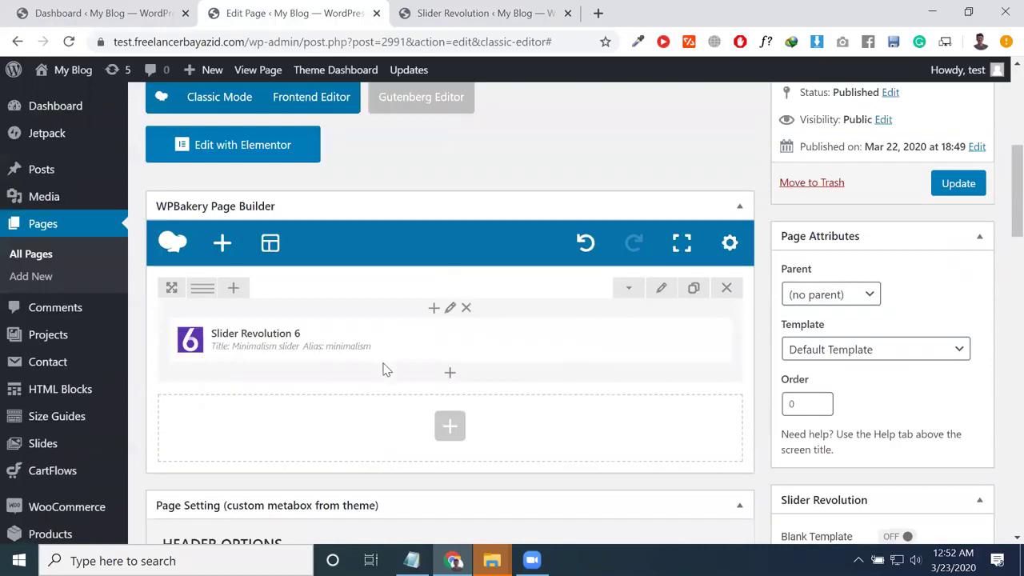
{"action": "mouse_move", "coordinate": [460, 357]}
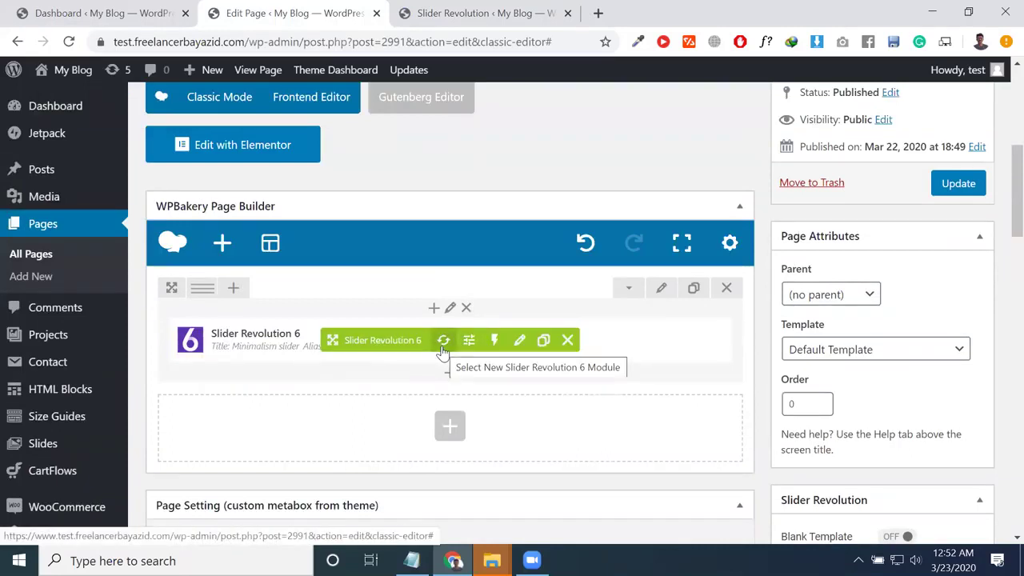
{"action": "left_click", "coordinate": [442, 347]}
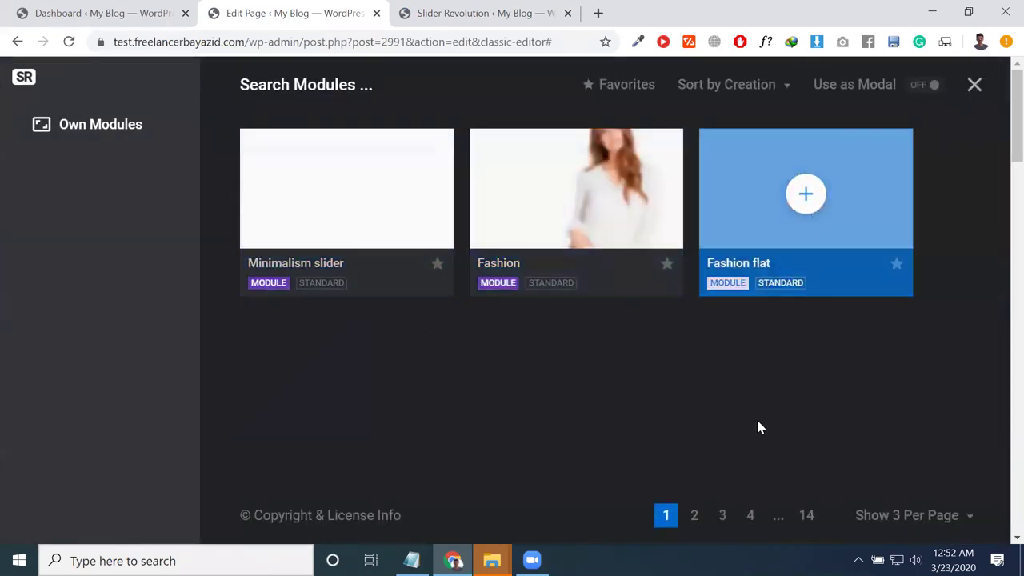
{"action": "left_click", "coordinate": [724, 517]}
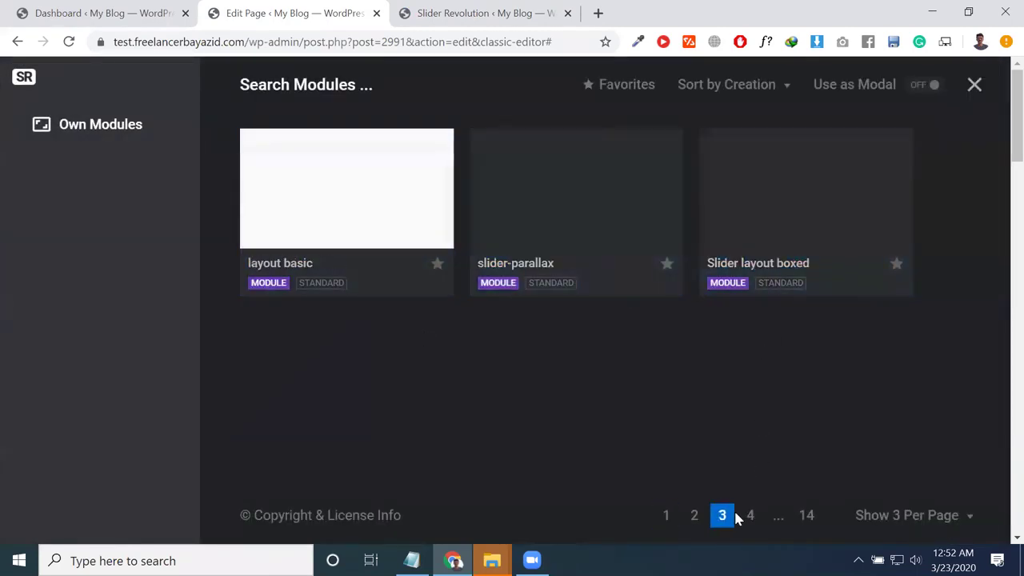
{"action": "left_click", "coordinate": [576, 188]}
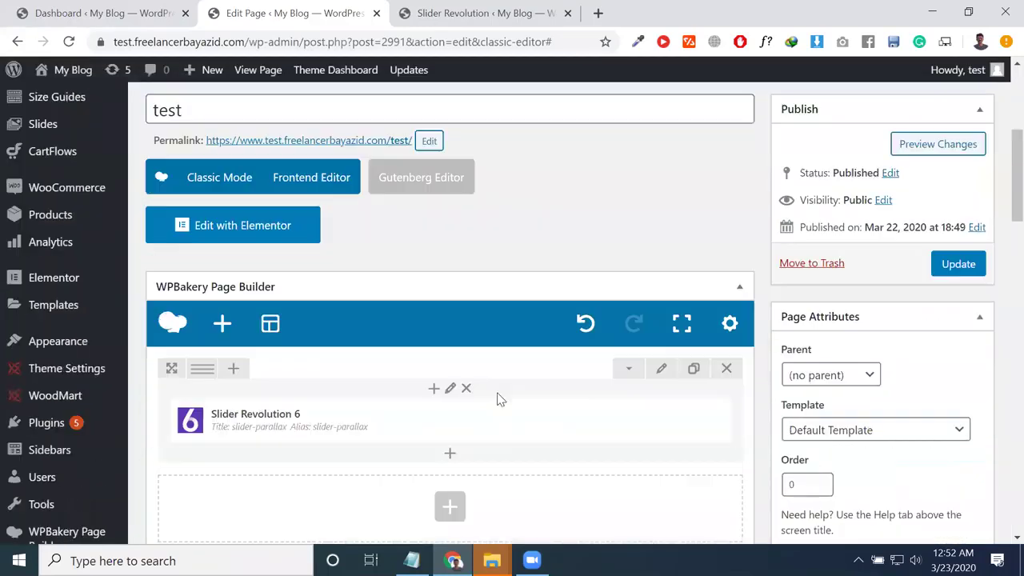
{"action": "scroll", "coordinate": [497, 399], "scroll_direction": "down", "scroll_amount": 3}
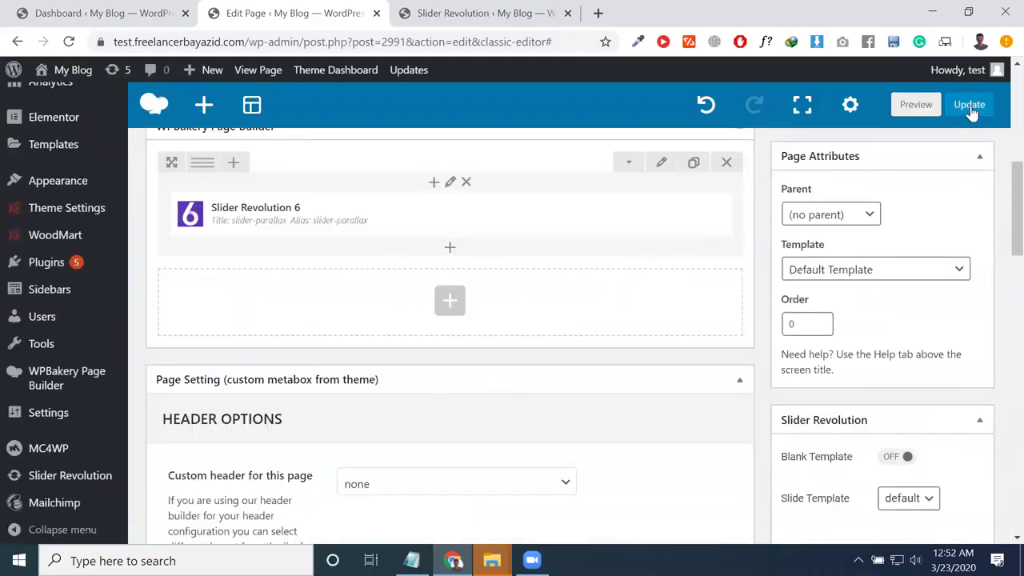
Step: Save the page, open its live view in a new tab, and close the Slider Revolution editor tab
{"action": "left_click", "coordinate": [970, 108]}
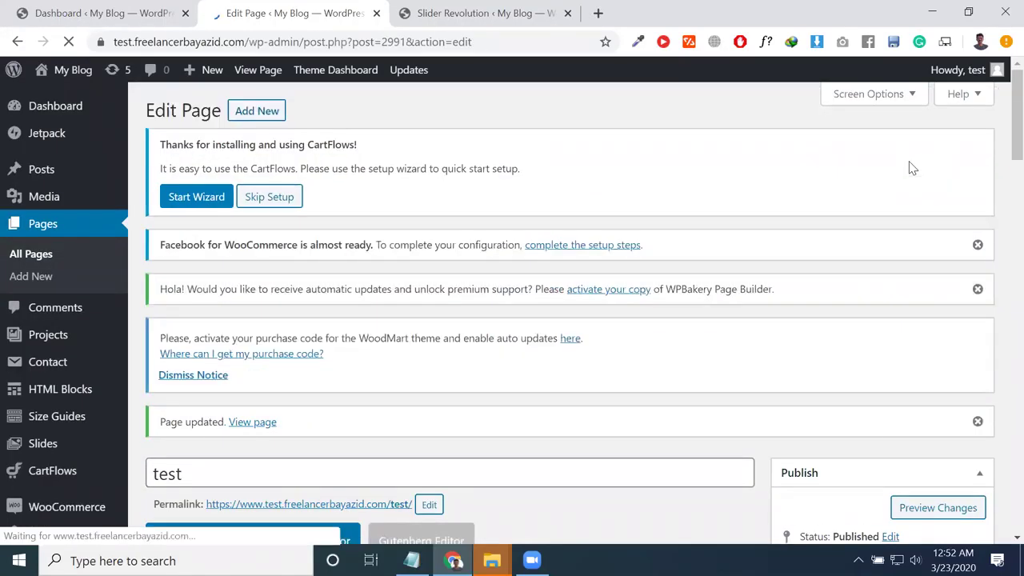
{"action": "scroll", "coordinate": [760, 300], "scroll_direction": "down", "scroll_amount": 4}
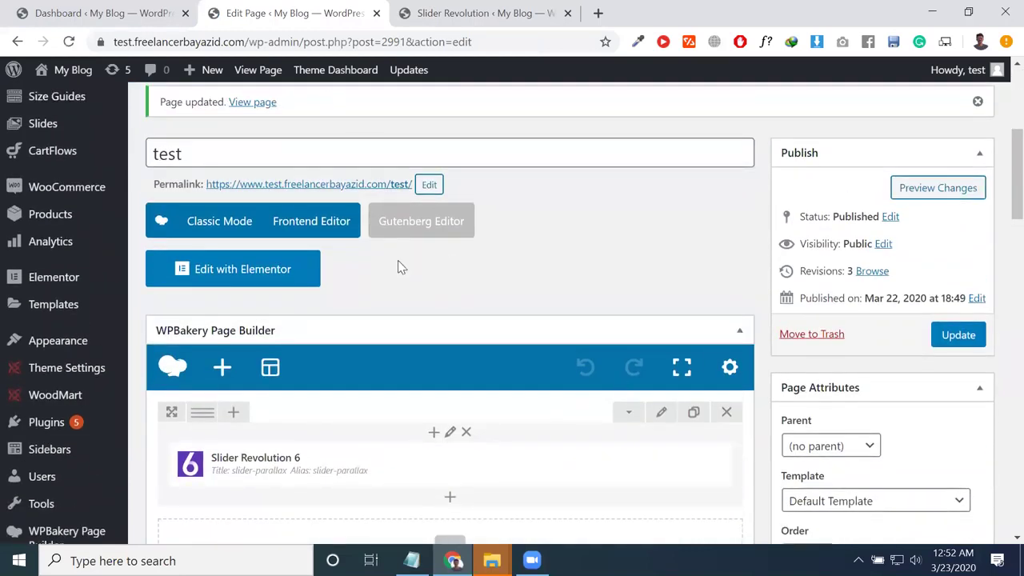
{"action": "right_click", "coordinate": [382, 187]}
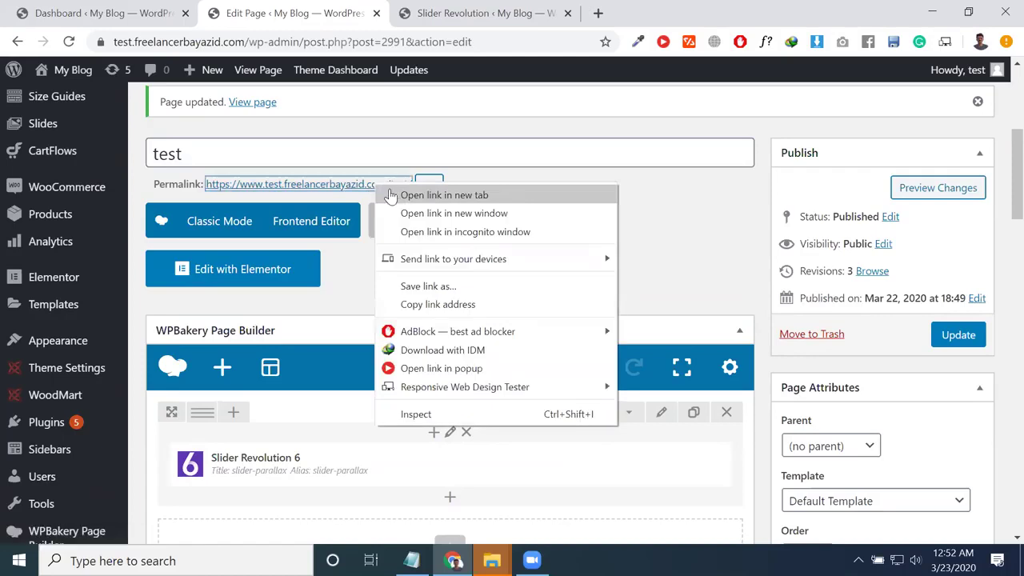
{"action": "left_click", "coordinate": [424, 194]}
{"action": "left_click", "coordinate": [608, 13]}
{"action": "left_click", "coordinate": [573, 18]}
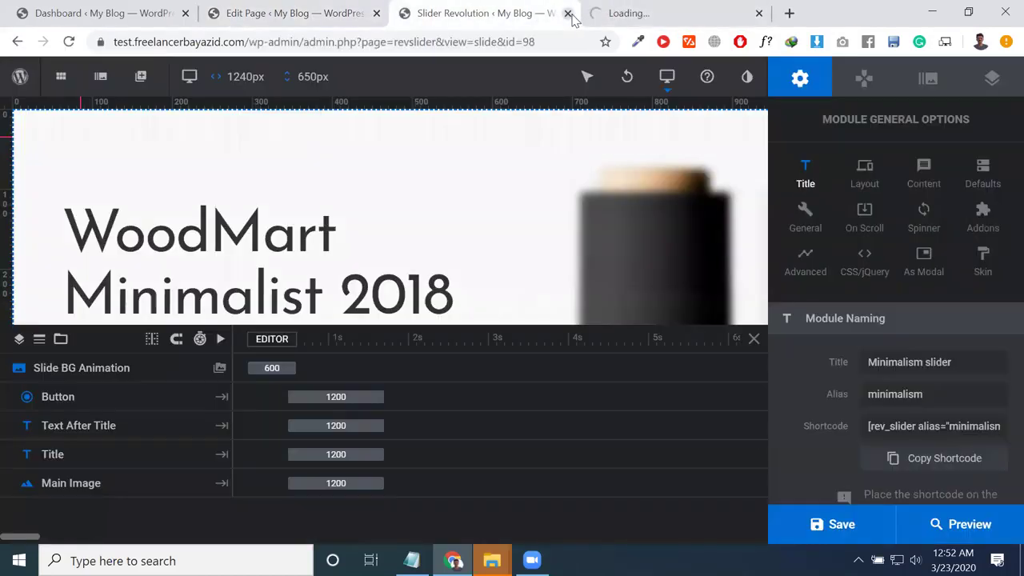
{"action": "left_click", "coordinate": [567, 13]}
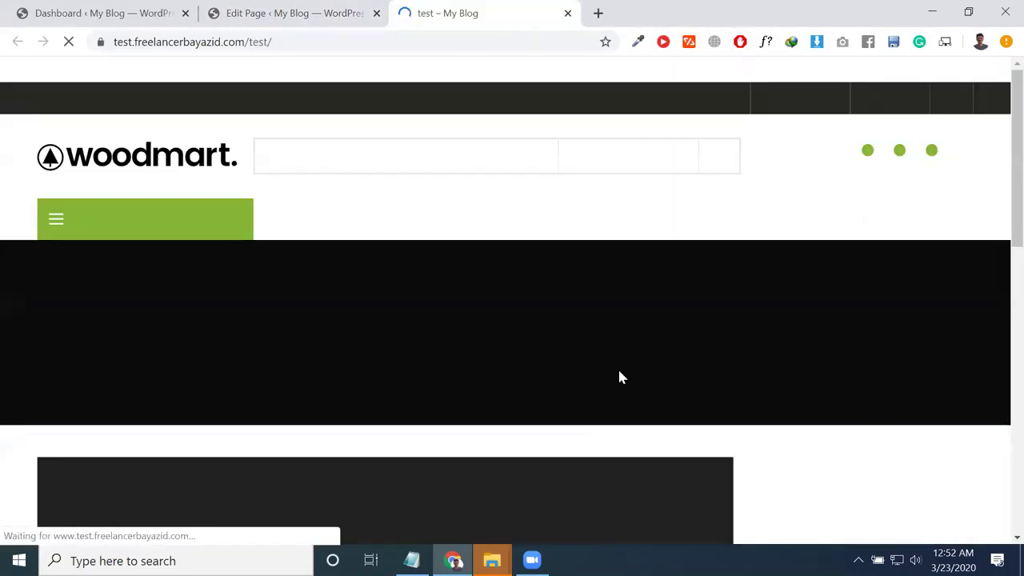
Step: Scroll through the live test page's slider and footer, then return to the Edit Page tab
{"action": "scroll", "coordinate": [618, 367], "scroll_direction": "down", "scroll_amount": 3}
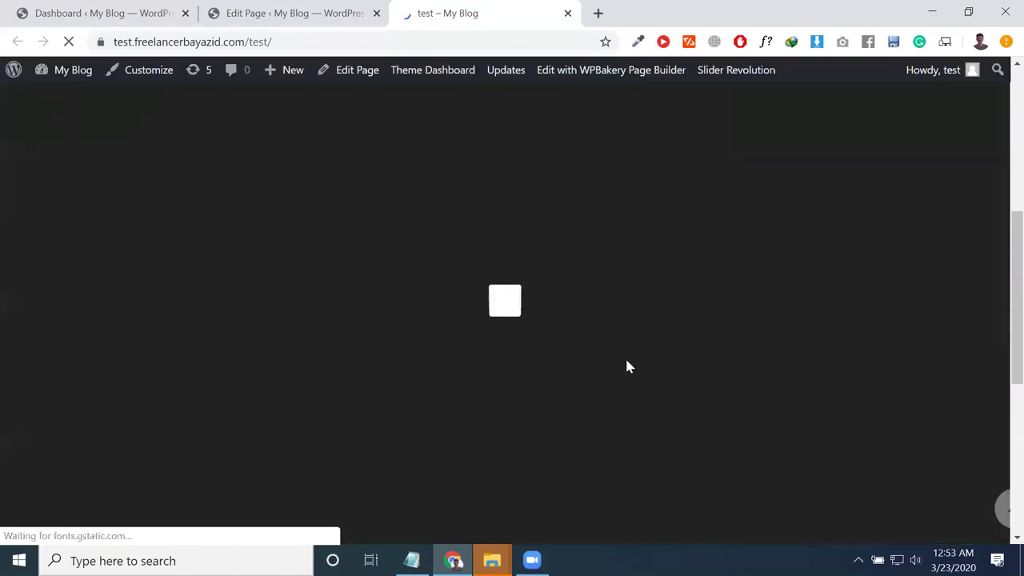
{"action": "scroll", "coordinate": [636, 370], "scroll_direction": "down", "scroll_amount": 2}
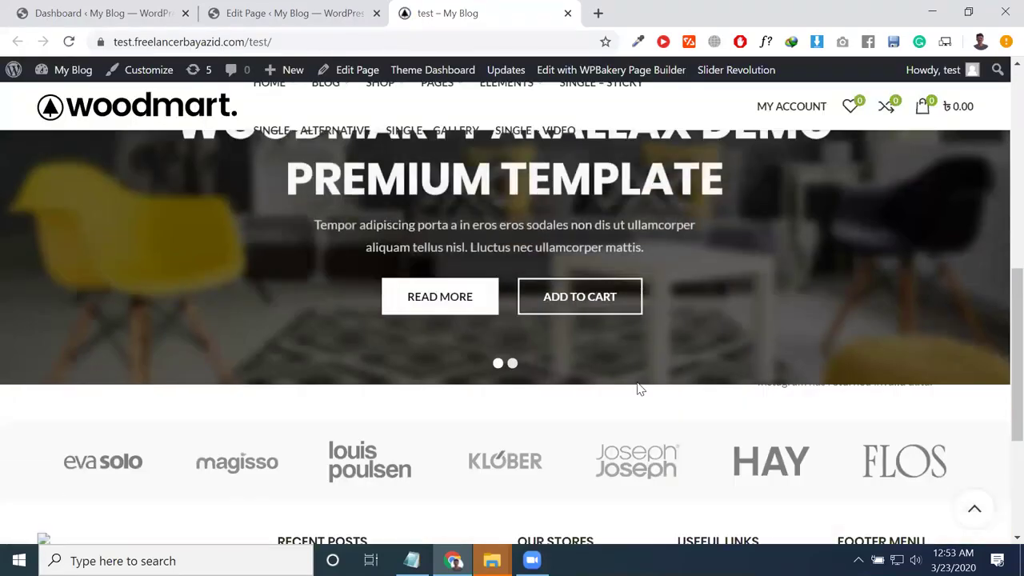
{"action": "scroll", "coordinate": [773, 407], "scroll_direction": "down", "scroll_amount": 4}
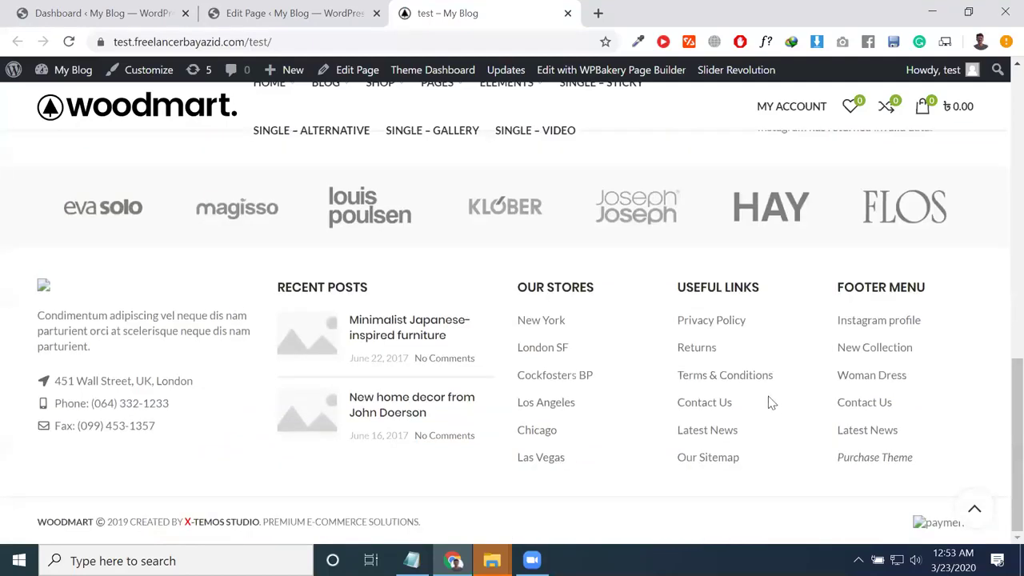
{"action": "scroll", "coordinate": [761, 389], "scroll_direction": "up", "scroll_amount": 10}
{"action": "scroll", "coordinate": [788, 348], "scroll_direction": "down", "scroll_amount": 4}
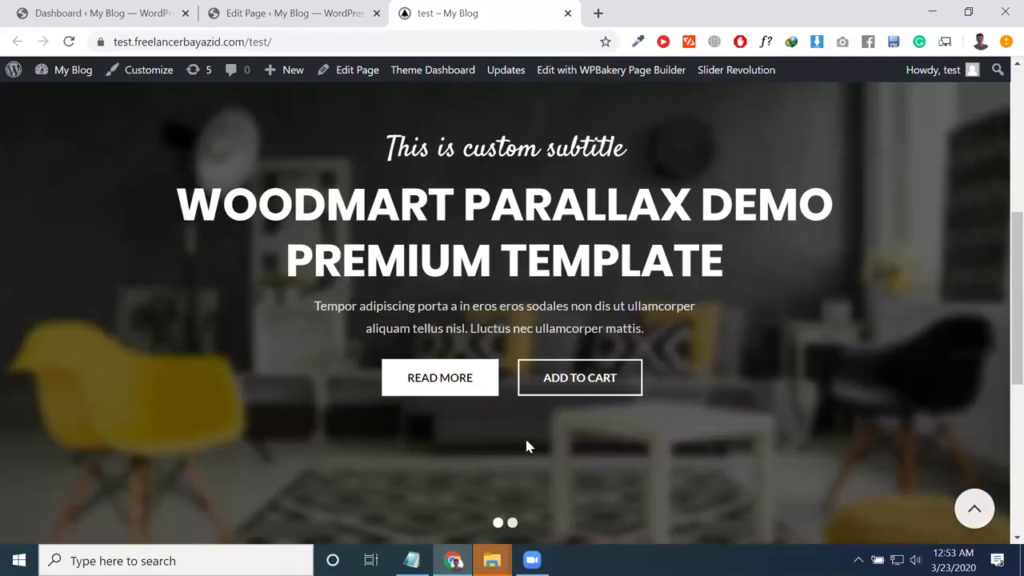
{"action": "left_click", "coordinate": [276, 13]}
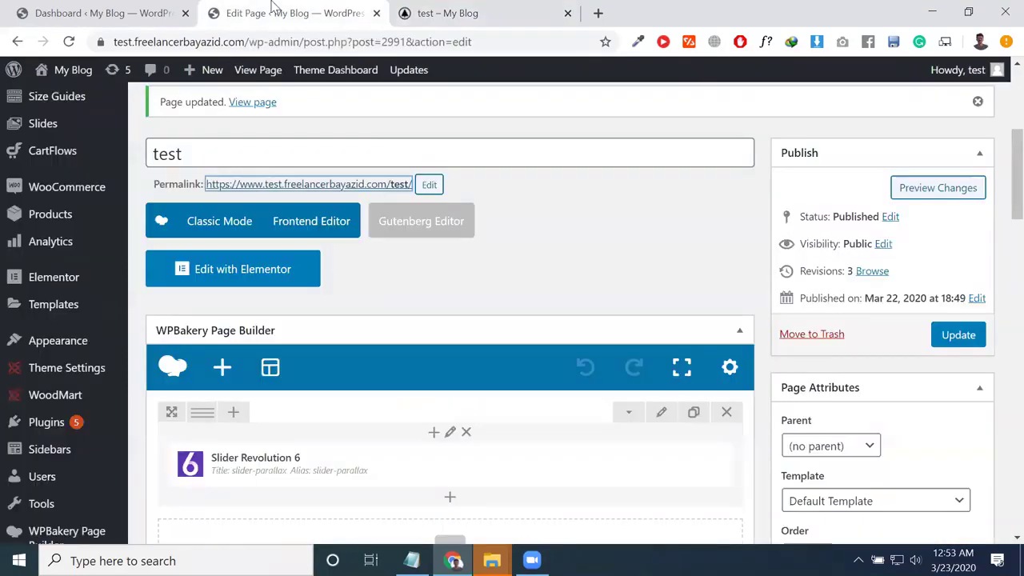
Step: Open the Add Element list from the row's + button and scroll through it
{"action": "scroll", "coordinate": [398, 289], "scroll_direction": "down", "scroll_amount": 4}
{"action": "scroll", "coordinate": [401, 266], "scroll_direction": "up", "scroll_amount": 2}
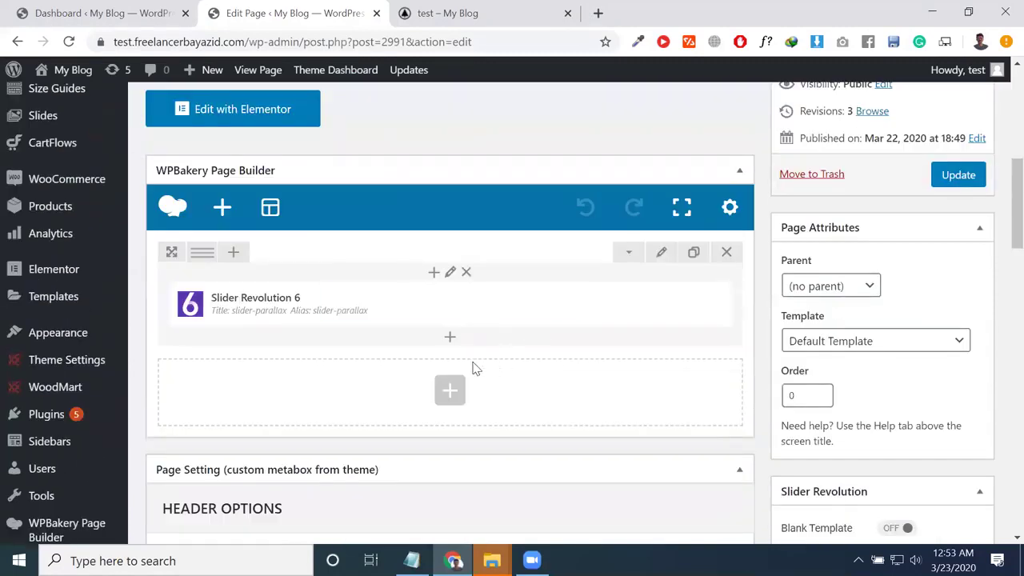
{"action": "left_click", "coordinate": [455, 342]}
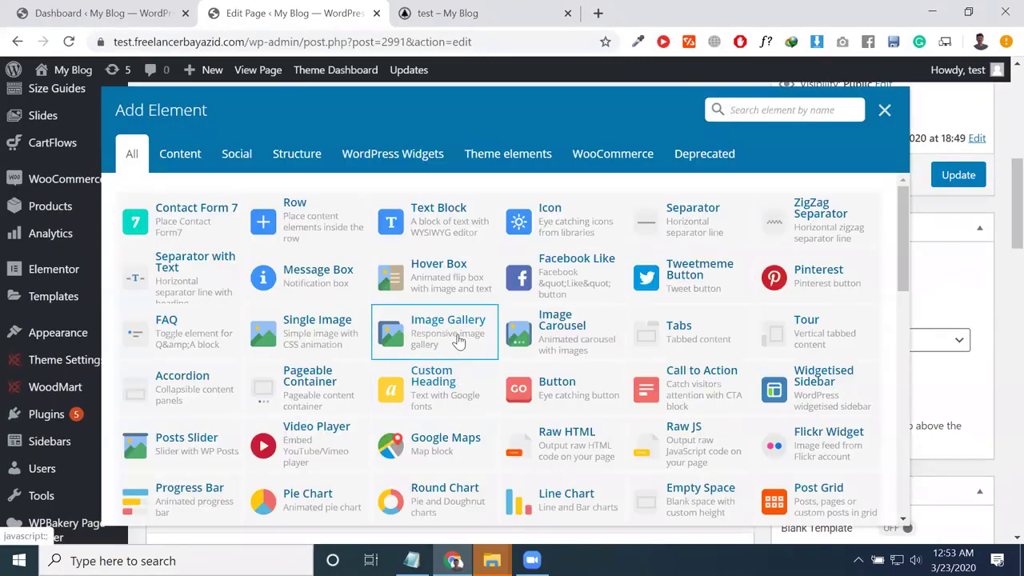
{"action": "scroll", "coordinate": [458, 342], "scroll_direction": "down", "scroll_amount": 1}
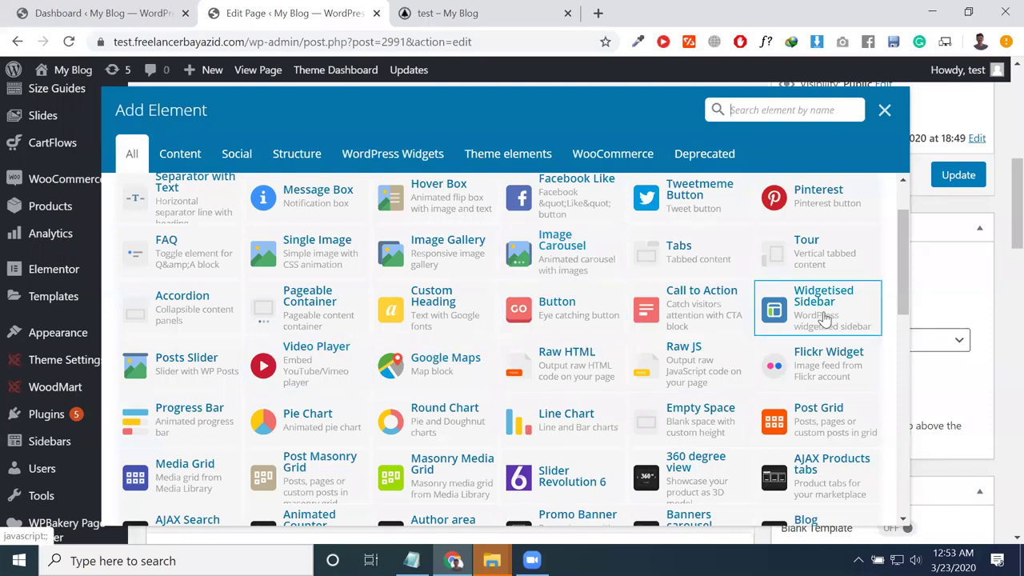
{"action": "scroll", "coordinate": [820, 320], "scroll_direction": "down", "scroll_amount": 1}
Step: Open a blank new tab and move the Edit Page tab after the test page tab
{"action": "left_click", "coordinate": [427, 9]}
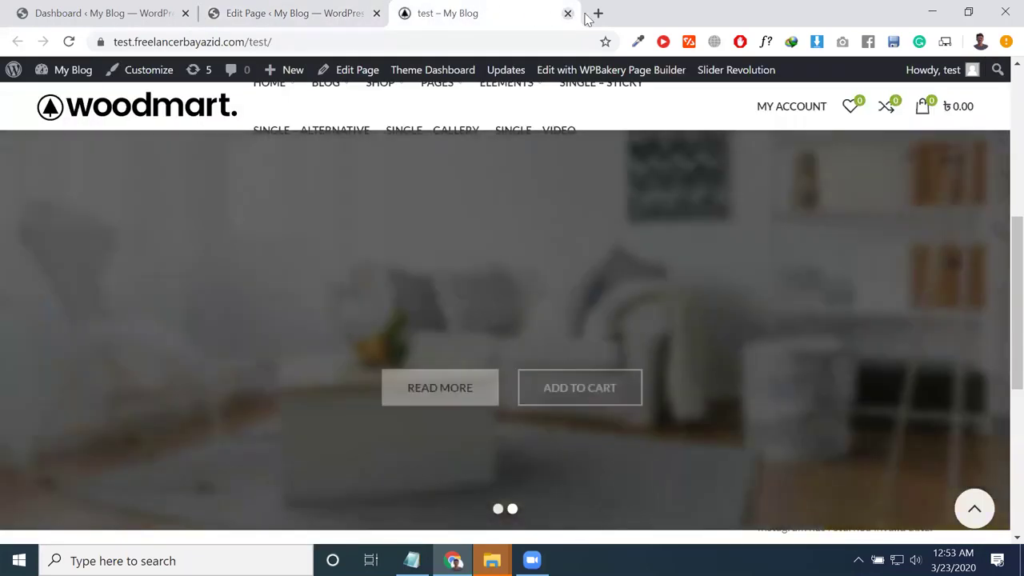
{"action": "left_click", "coordinate": [597, 13]}
{"action": "left_click_drag", "start_coordinate": [281, 27], "coordinate": [476, 16]}
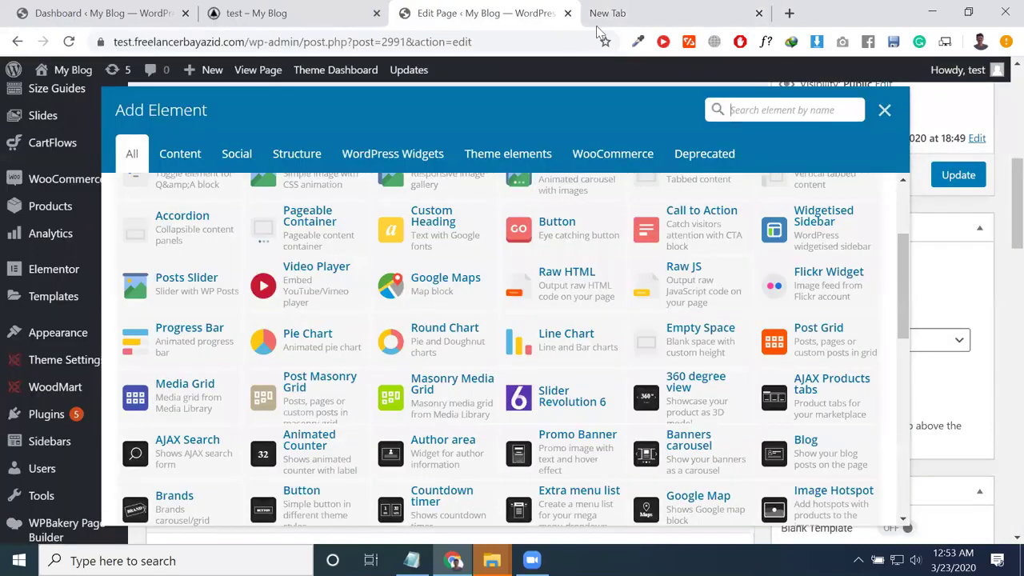
{"action": "left_click", "coordinate": [599, 12]}
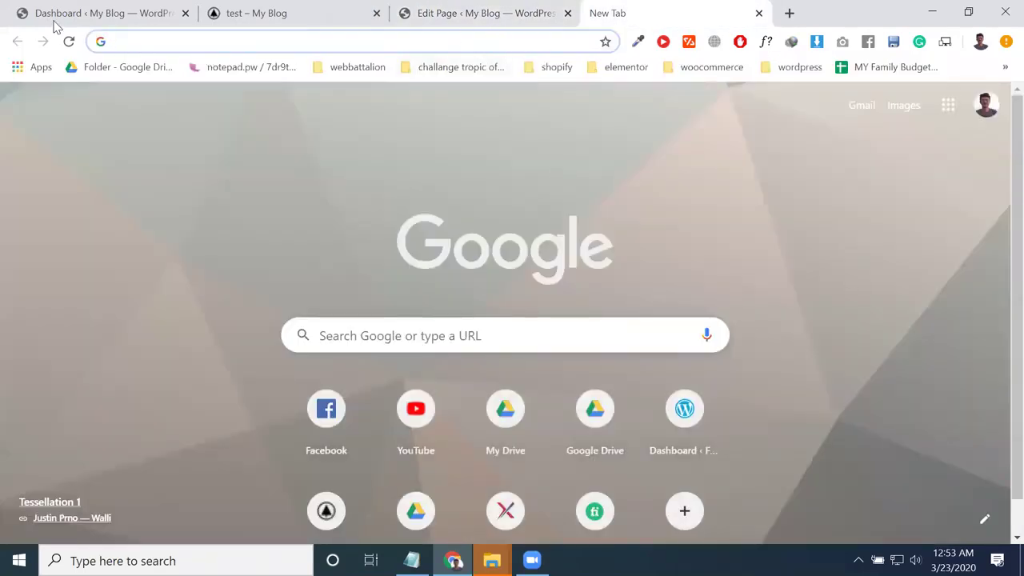
Step: Open the live site from the Dashboard's Visit Site link in a new fourth tab
{"action": "left_click", "coordinate": [58, 14]}
{"action": "mouse_move", "coordinate": [69, 72]}
{"action": "right_click", "coordinate": [63, 105]}
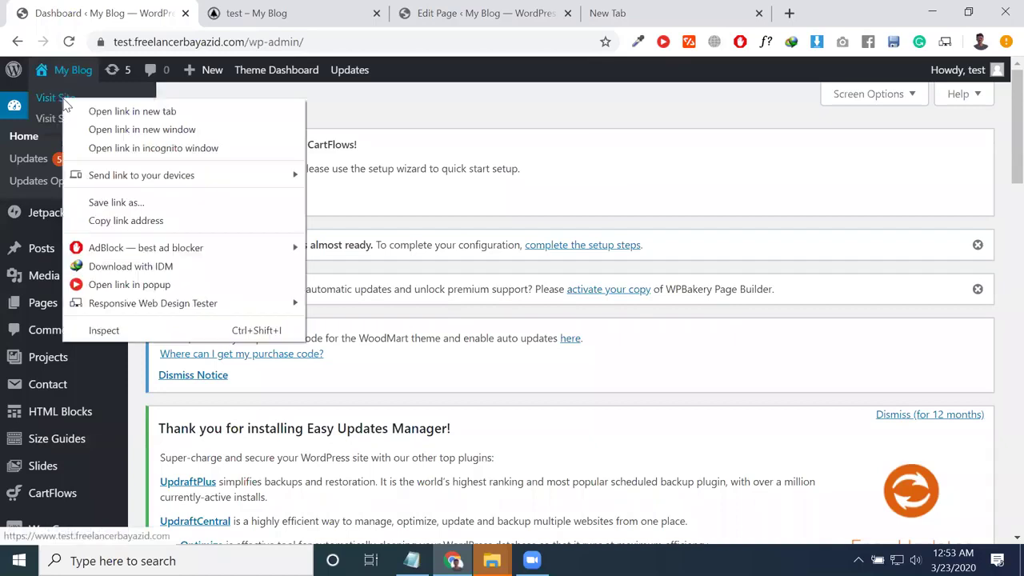
{"action": "left_click", "coordinate": [122, 107]}
{"action": "left_click_drag", "start_coordinate": [256, 13], "coordinate": [596, 10]}
{"action": "left_click", "coordinate": [457, 8]}
{"action": "left_click", "coordinate": [620, 4]}
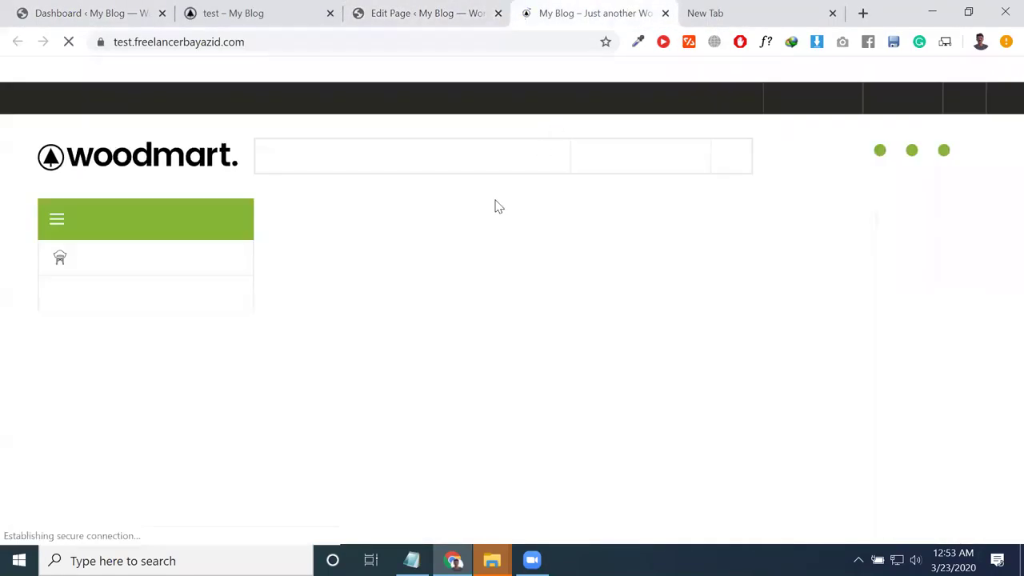
Step: Scroll the home page down to the Featured Categories section, then return to the editor tab
{"action": "scroll", "coordinate": [439, 391], "scroll_direction": "down", "scroll_amount": 2}
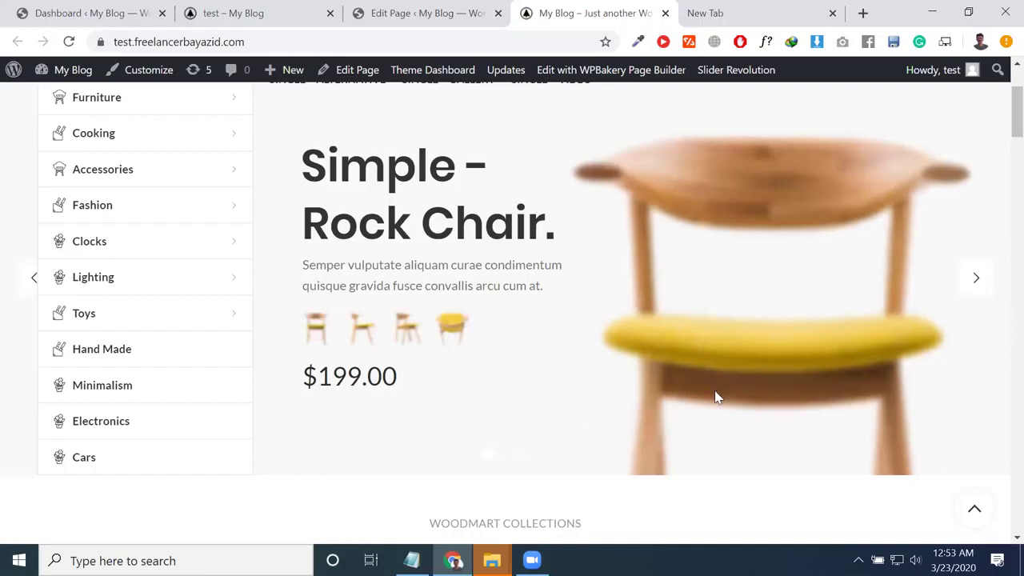
{"action": "scroll", "coordinate": [514, 473], "scroll_direction": "down", "scroll_amount": 2}
{"action": "scroll", "coordinate": [510, 469], "scroll_direction": "up", "scroll_amount": 2}
{"action": "scroll", "coordinate": [555, 440], "scroll_direction": "down", "scroll_amount": 3}
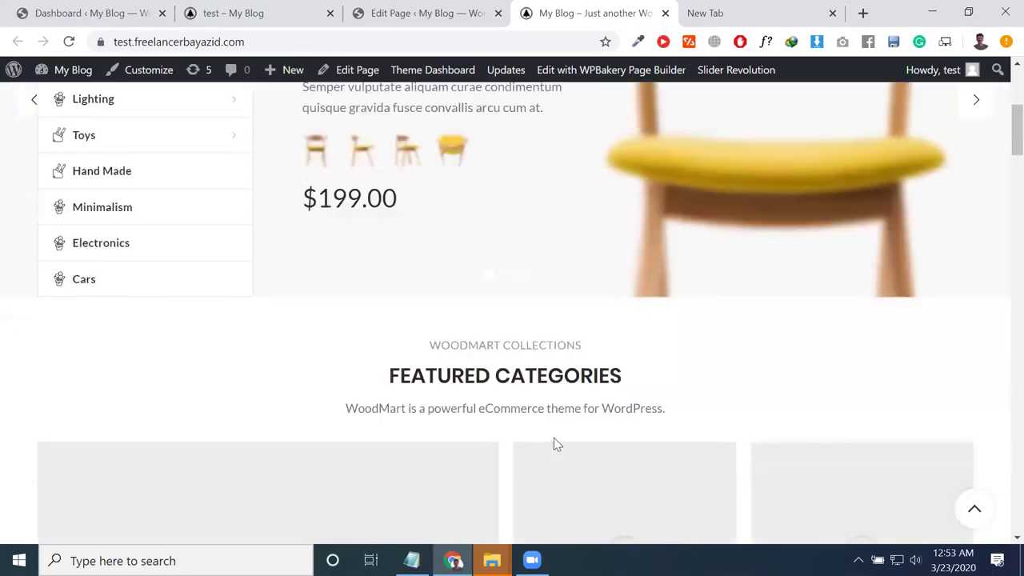
{"action": "triple_click", "coordinate": [526, 312]}
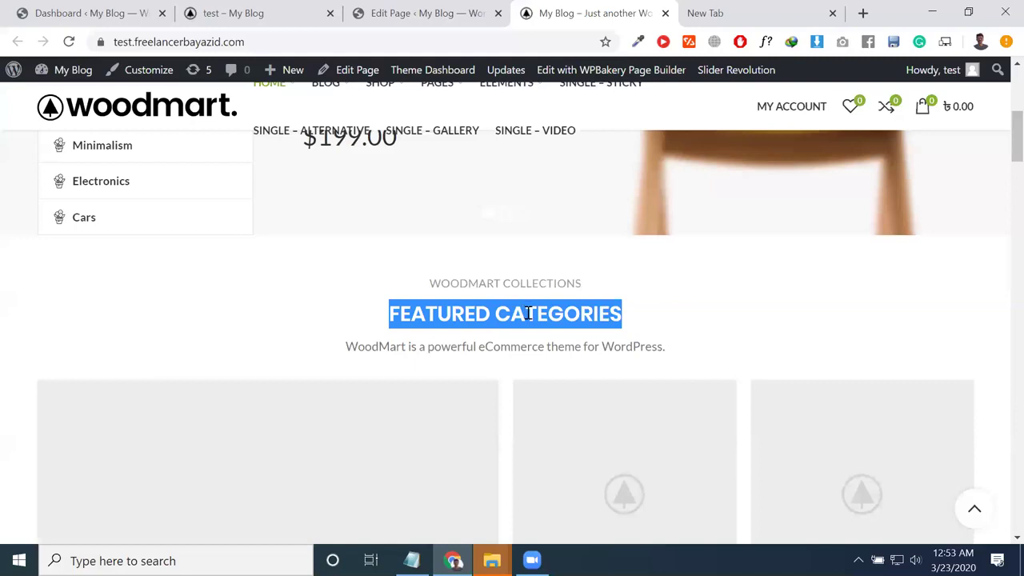
{"action": "scroll", "coordinate": [622, 389], "scroll_direction": "down", "scroll_amount": 4}
{"action": "scroll", "coordinate": [518, 466], "scroll_direction": "up", "scroll_amount": 3}
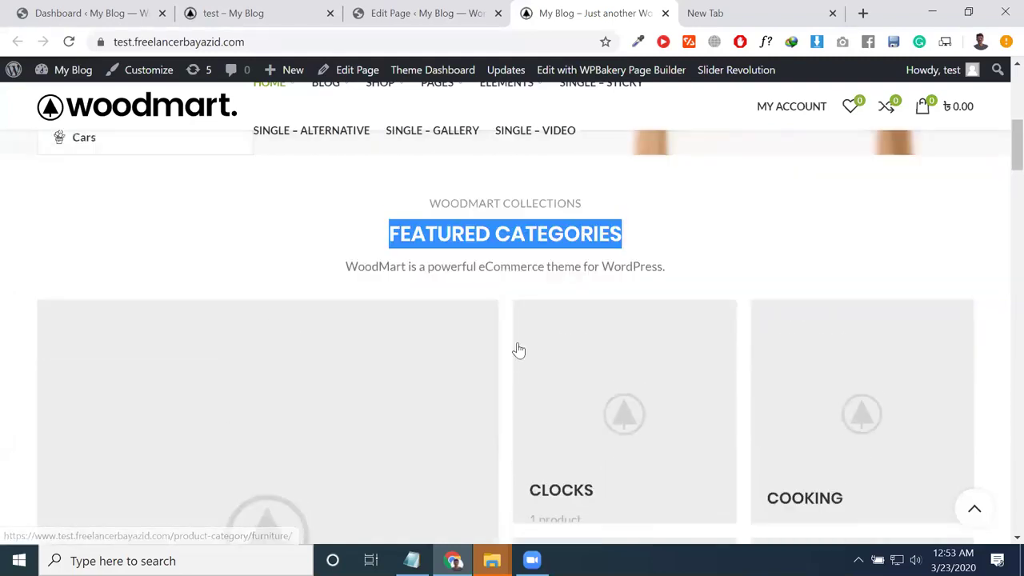
{"action": "left_click", "coordinate": [432, 13]}
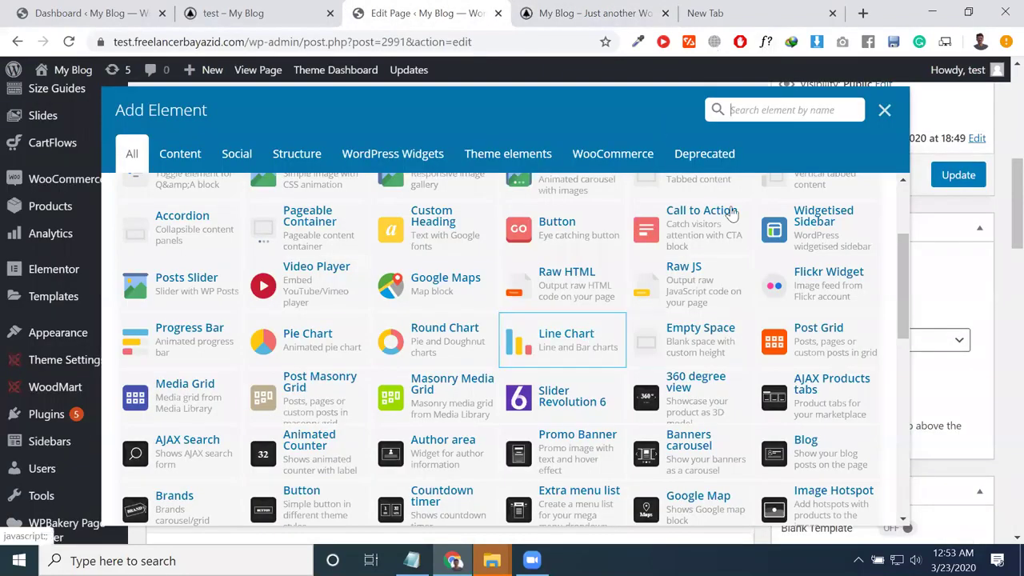
Step: Filter the Add Element list by 'ca' and add the Product categories element
{"action": "scroll", "coordinate": [596, 322], "scroll_direction": "up", "scroll_amount": 1}
{"action": "left_click", "coordinate": [758, 111]}
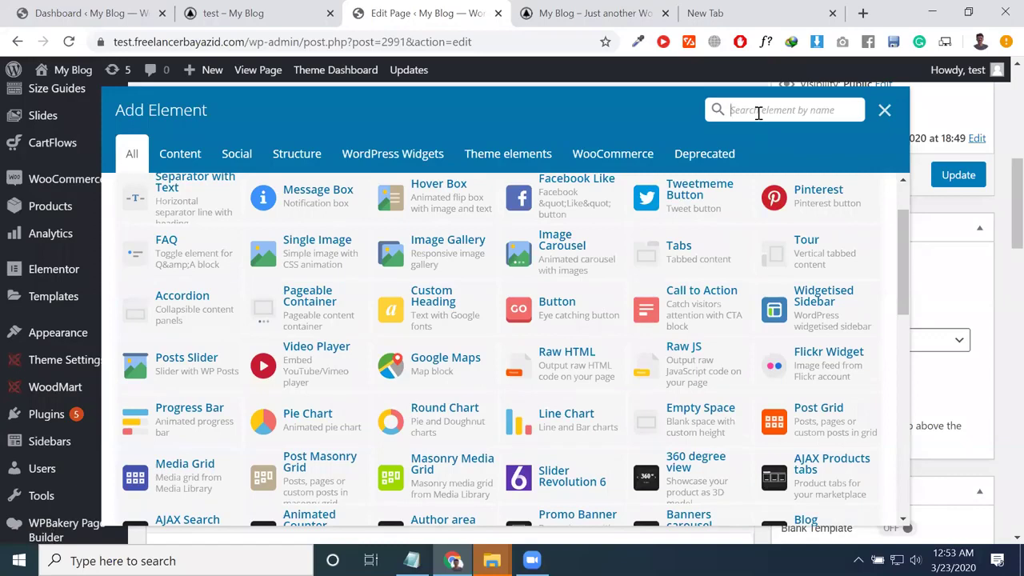
{"action": "type", "text": "ca"}
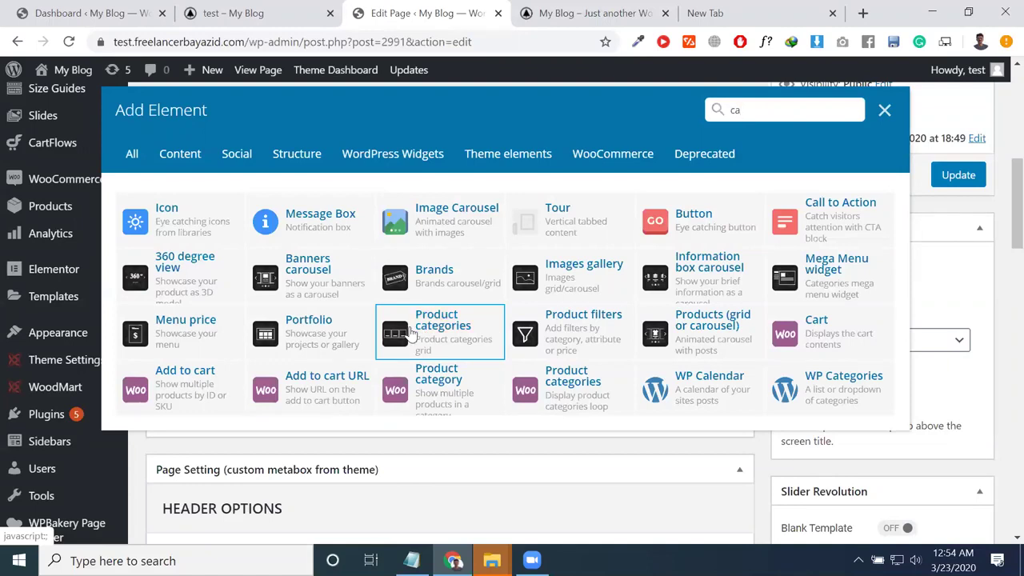
{"action": "left_click", "coordinate": [410, 334]}
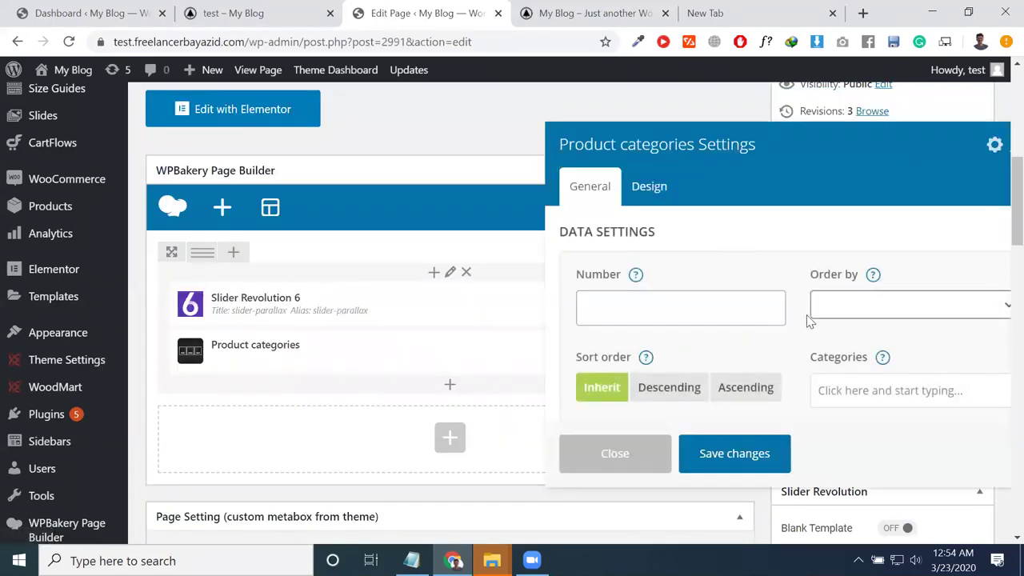
Step: Set Product categories to order by ID, descending, with empty filter and number, then save
{"action": "left_click", "coordinate": [832, 310]}
{"action": "left_click", "coordinate": [825, 356]}
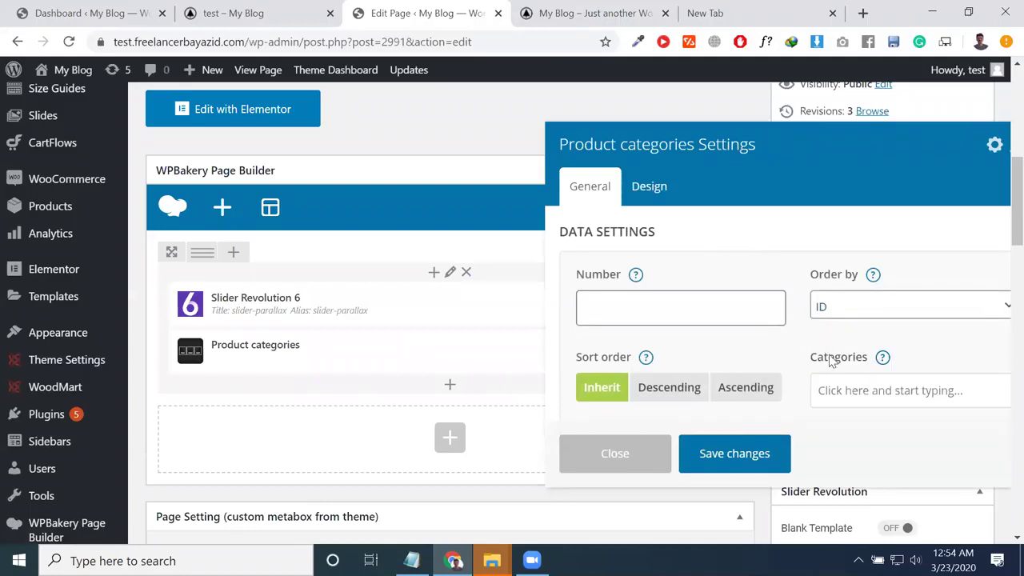
{"action": "scroll", "coordinate": [848, 380], "scroll_direction": "down", "scroll_amount": 1}
{"action": "left_click", "coordinate": [856, 318]}
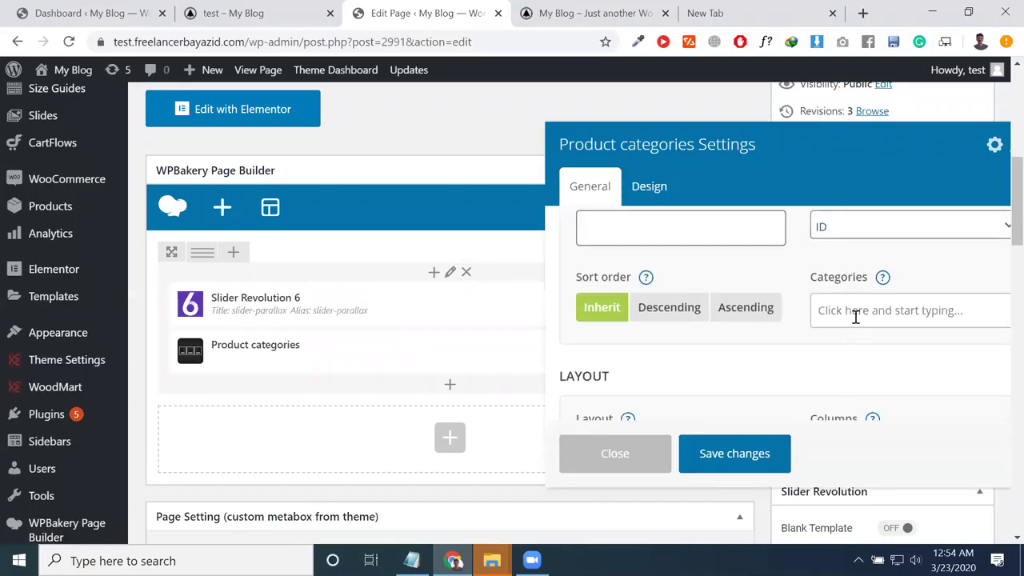
{"action": "type", "text": "cha"}
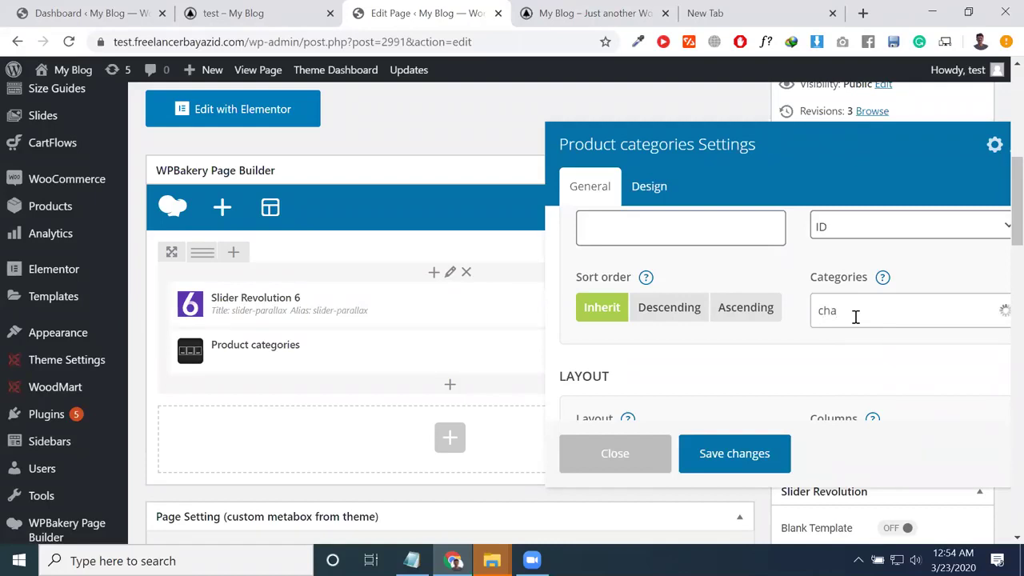
{"action": "type", "text": "ir"}
{"action": "key", "text": "BackSpace"}
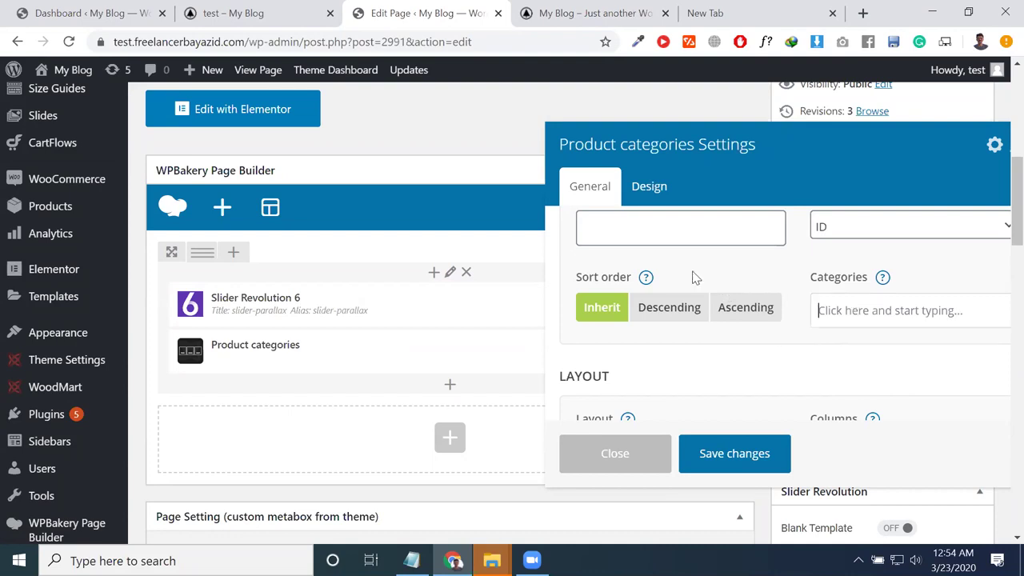
{"action": "scroll", "coordinate": [675, 270], "scroll_direction": "up", "scroll_amount": 3}
{"action": "left_click", "coordinate": [657, 308]}
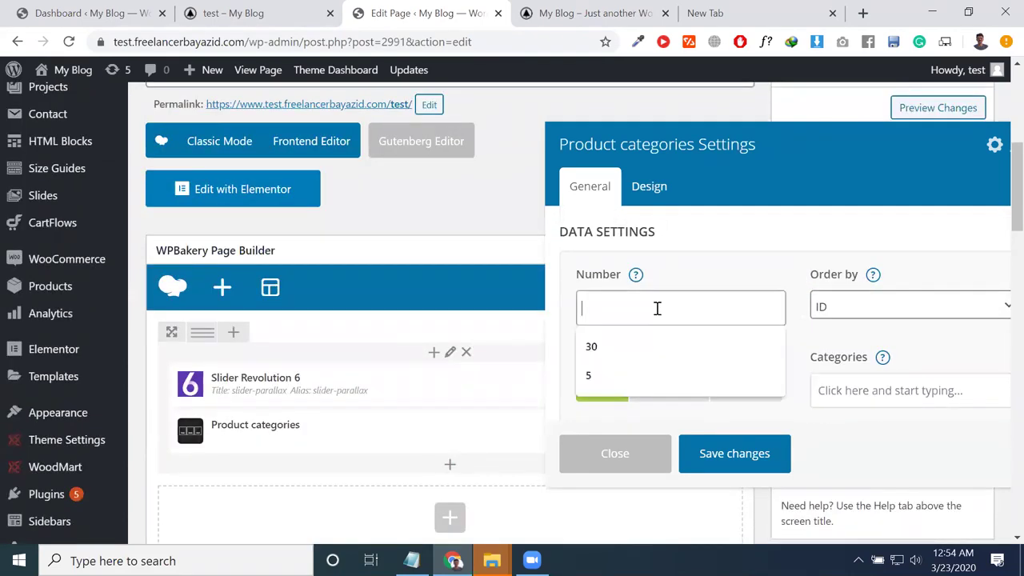
{"action": "left_click", "coordinate": [624, 350]}
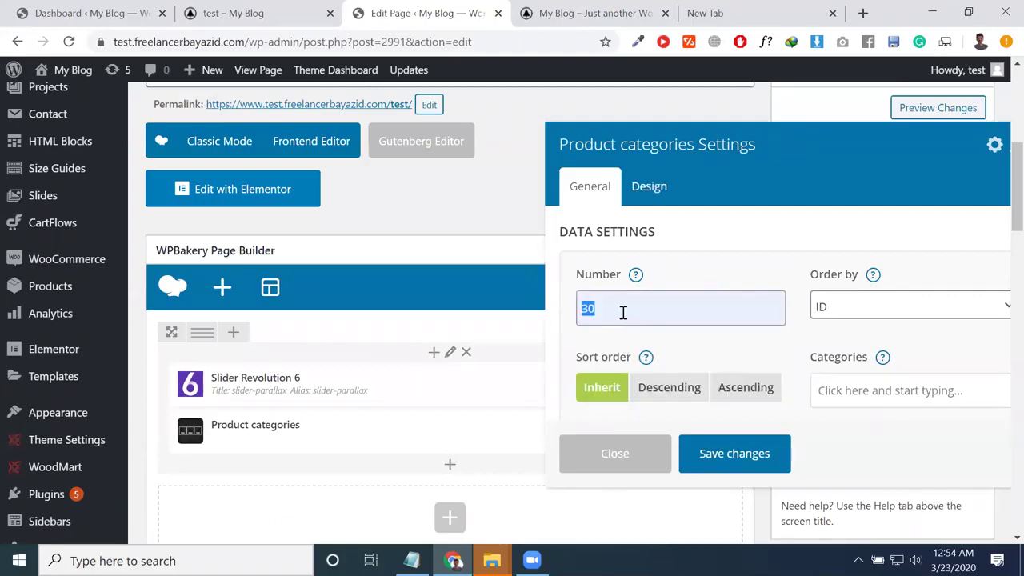
{"action": "key", "text": "BackSpace"}
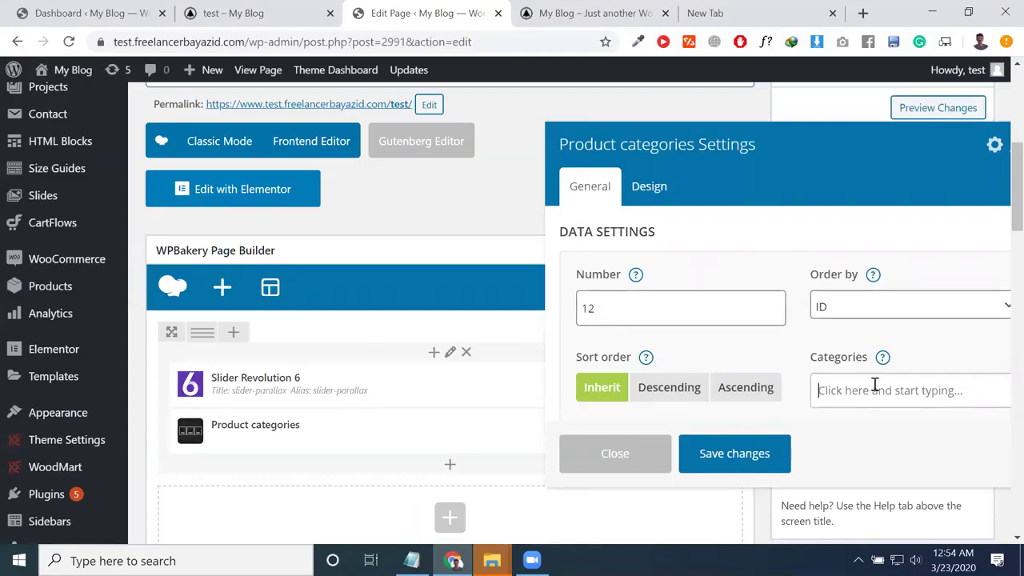
{"action": "scroll", "coordinate": [904, 423], "scroll_direction": "down", "scroll_amount": 1}
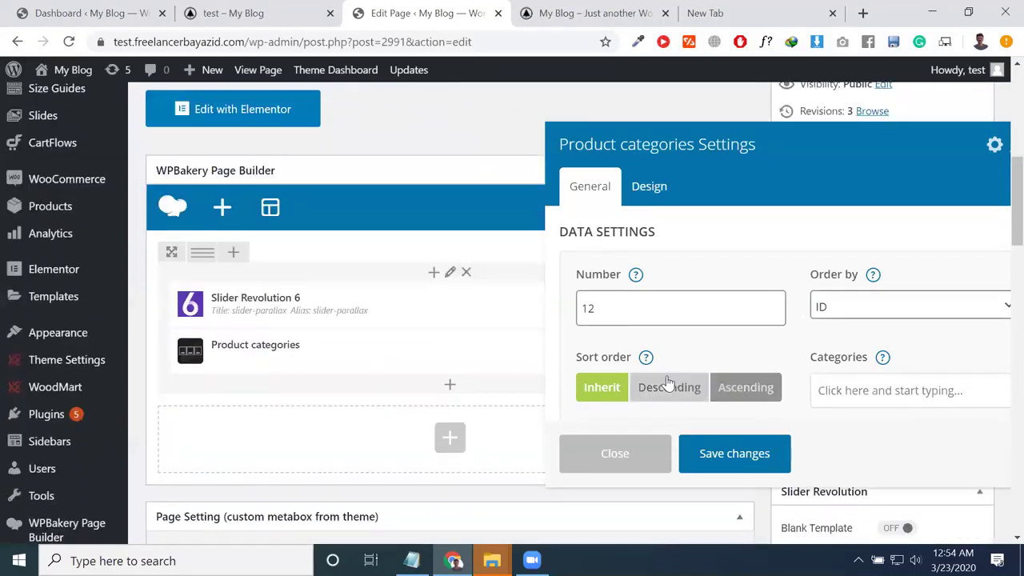
{"action": "left_click", "coordinate": [668, 386]}
{"action": "left_click", "coordinate": [726, 455]}
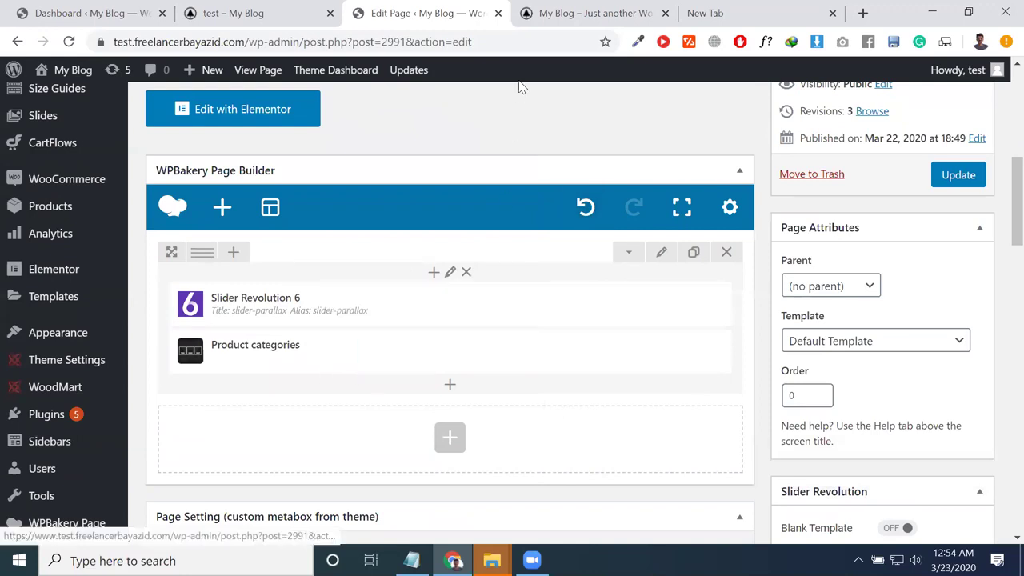
Step: Use Edit Page on the live home page, then switch to the backend WPBakery editor tab
{"action": "left_click", "coordinate": [532, 11]}
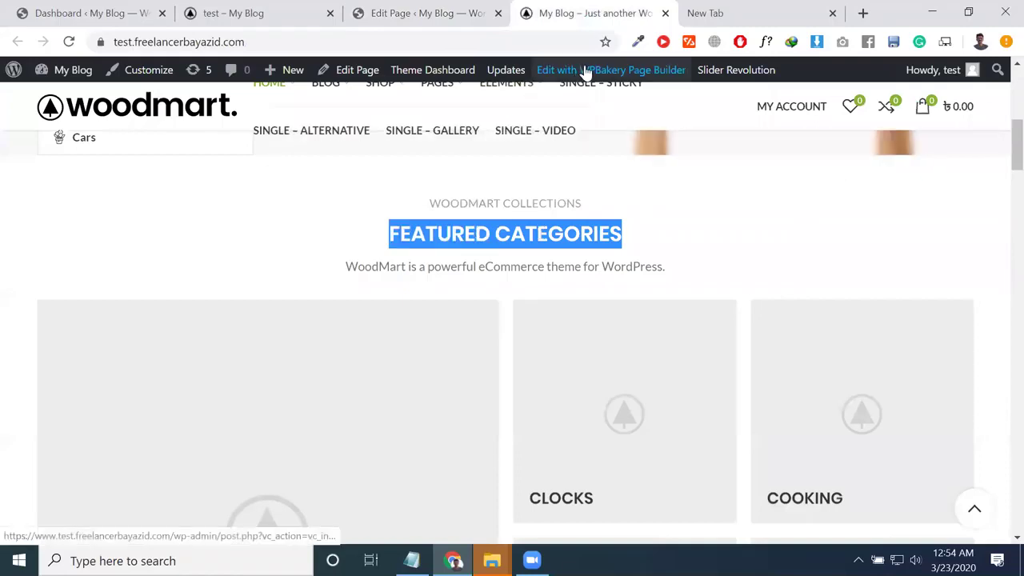
{"action": "left_click", "coordinate": [351, 72]}
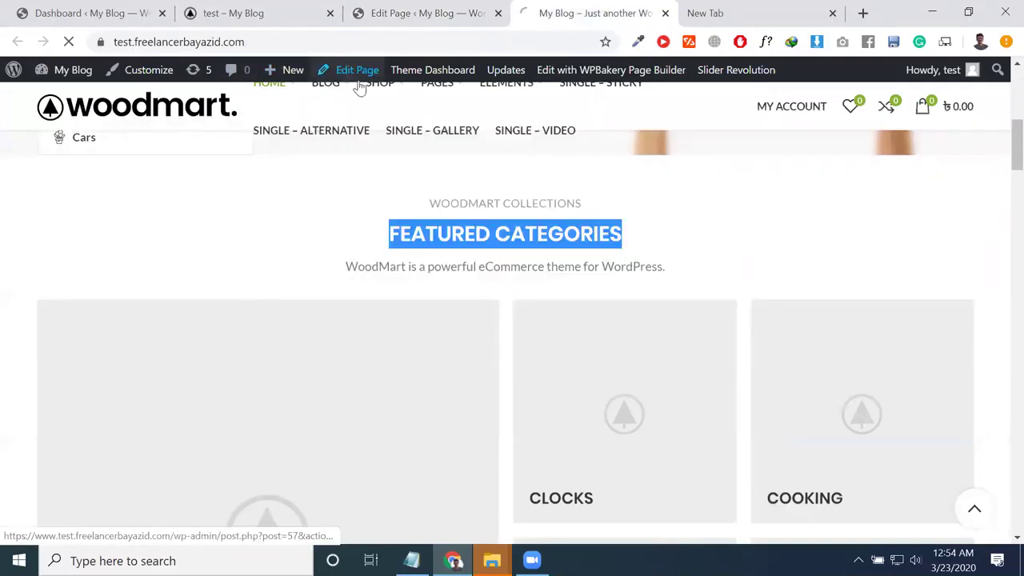
{"action": "left_click", "coordinate": [408, 12]}
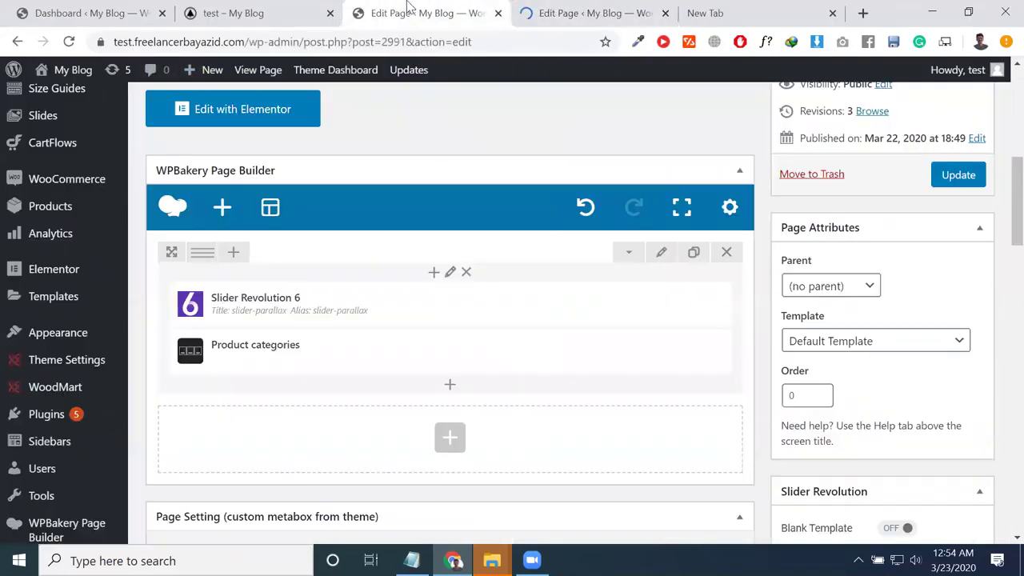
Step: Open Add Element and browse the Content, Social, WordPress Widgets and theme element categories
{"action": "left_click", "coordinate": [452, 392]}
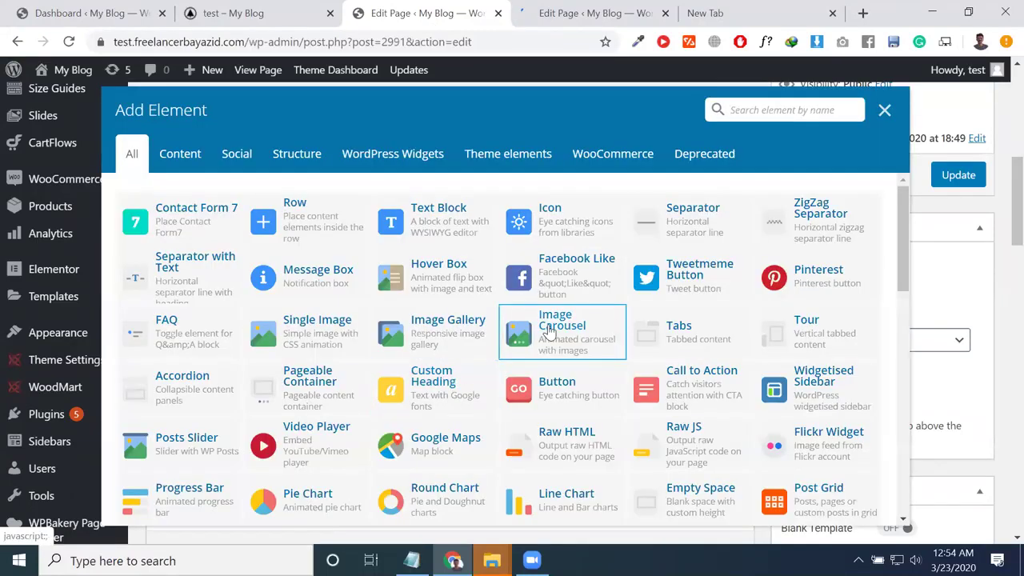
{"action": "scroll", "coordinate": [549, 330], "scroll_direction": "down", "scroll_amount": 2}
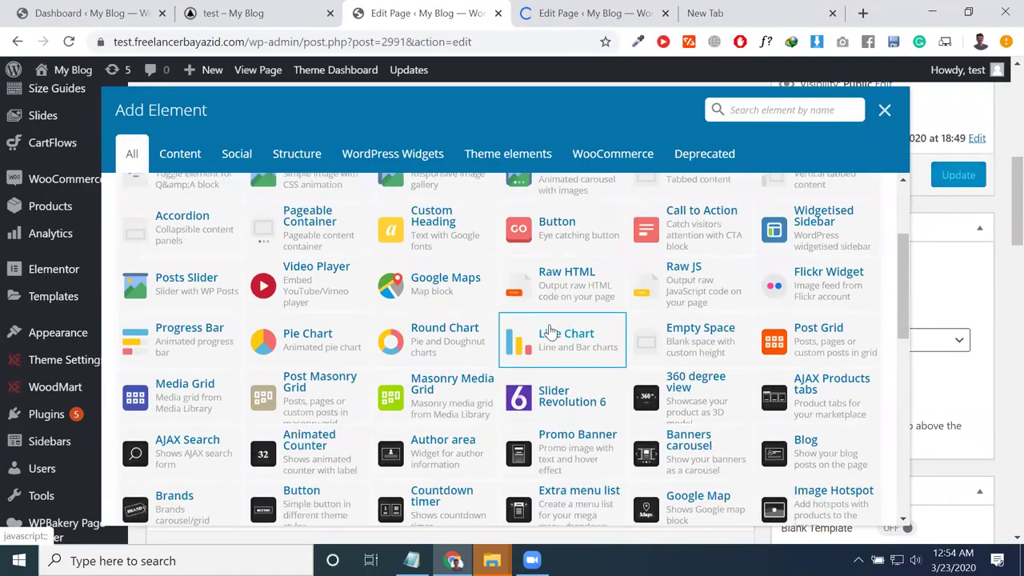
{"action": "scroll", "coordinate": [549, 331], "scroll_direction": "down", "scroll_amount": 3}
{"action": "left_click", "coordinate": [180, 154]}
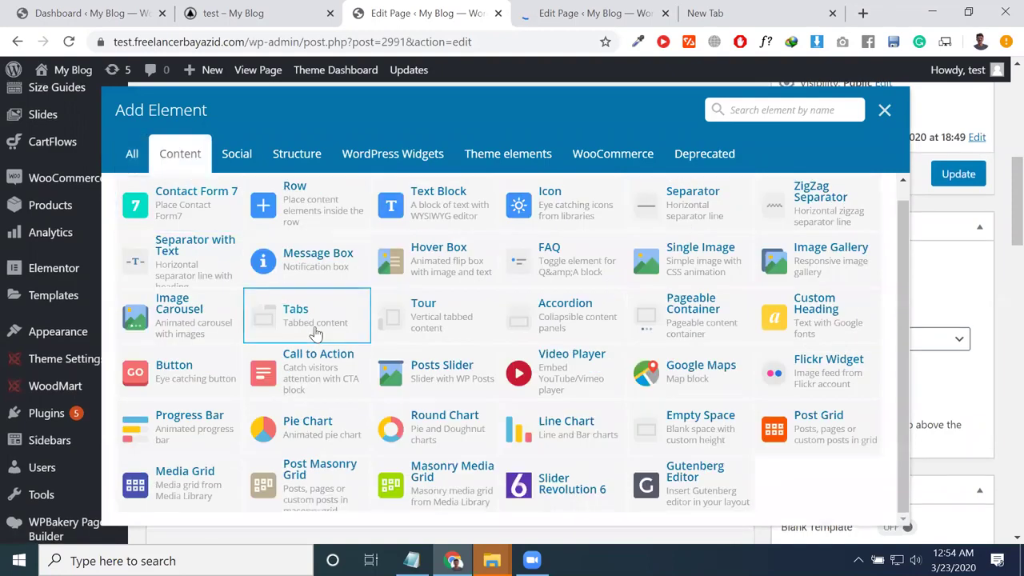
{"action": "scroll", "coordinate": [316, 334], "scroll_direction": "down", "scroll_amount": 1}
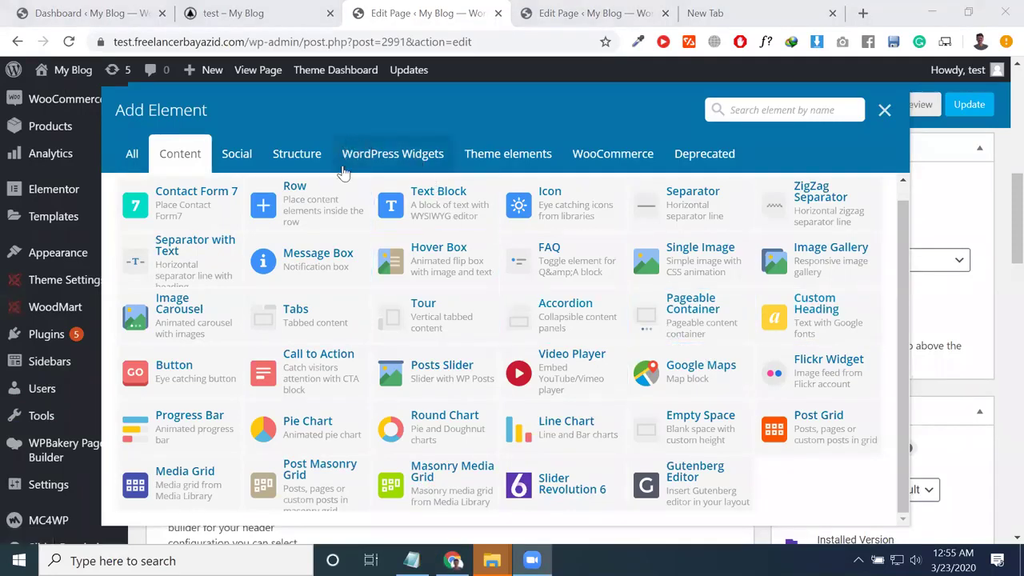
{"action": "left_click", "coordinate": [248, 164]}
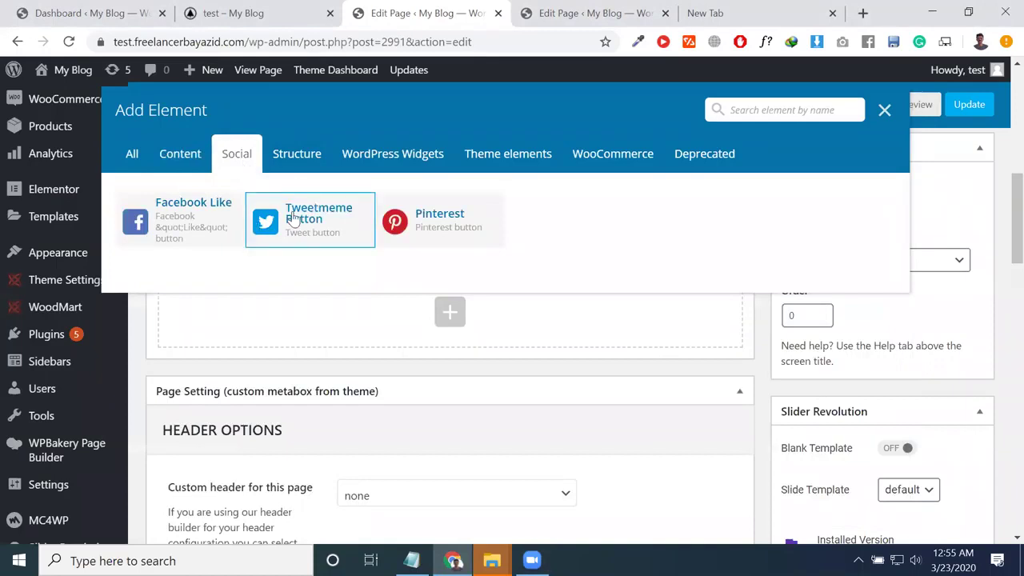
{"action": "left_click", "coordinate": [392, 155]}
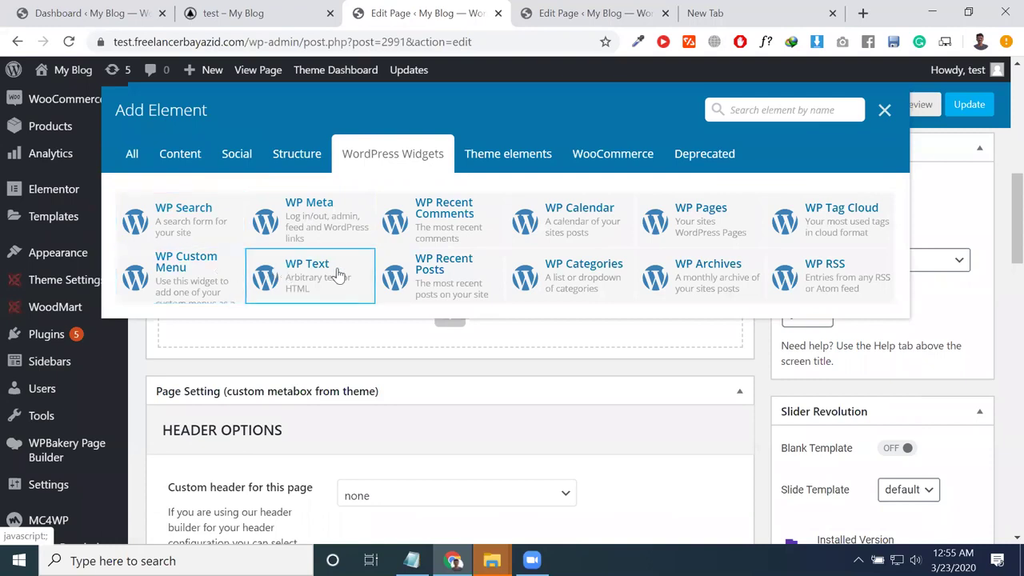
{"action": "left_click", "coordinate": [479, 159]}
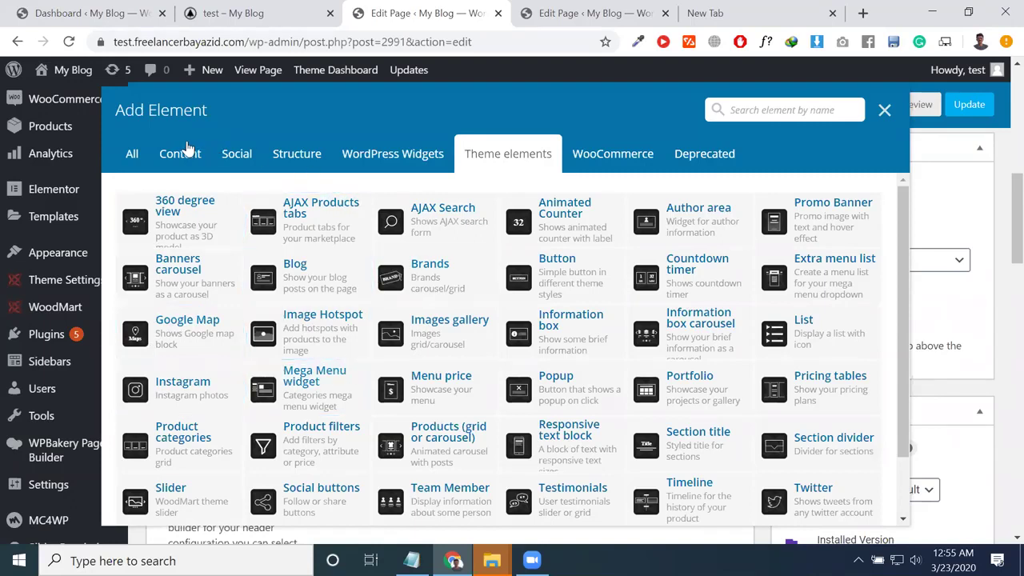
{"action": "left_click", "coordinate": [133, 159]}
Step: Browse through to the Deprecated category and add the Old Tabs element below Product categories
{"action": "left_click", "coordinate": [176, 156]}
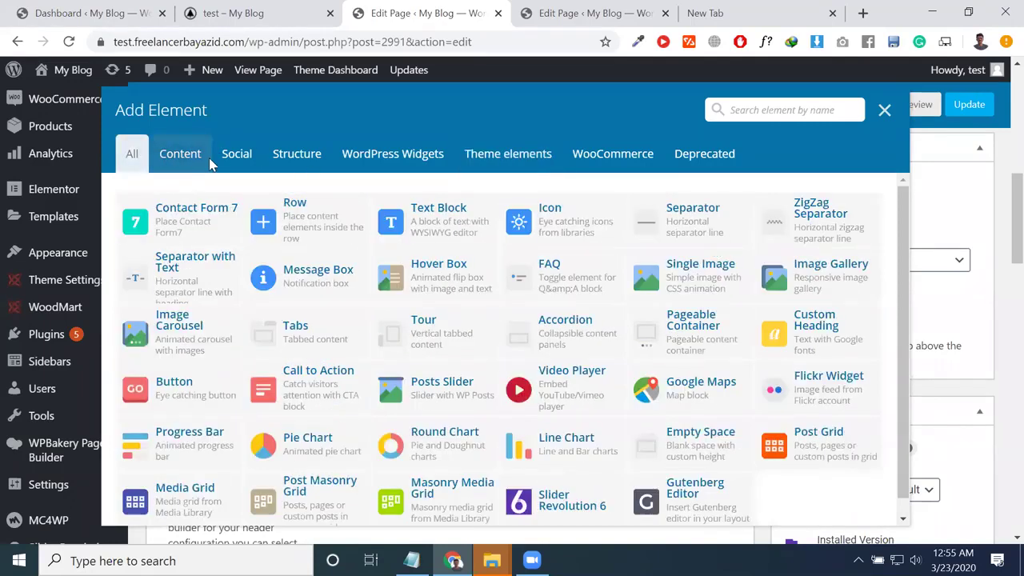
{"action": "left_click", "coordinate": [235, 156]}
{"action": "left_click", "coordinate": [280, 160]}
{"action": "left_click", "coordinate": [401, 157]}
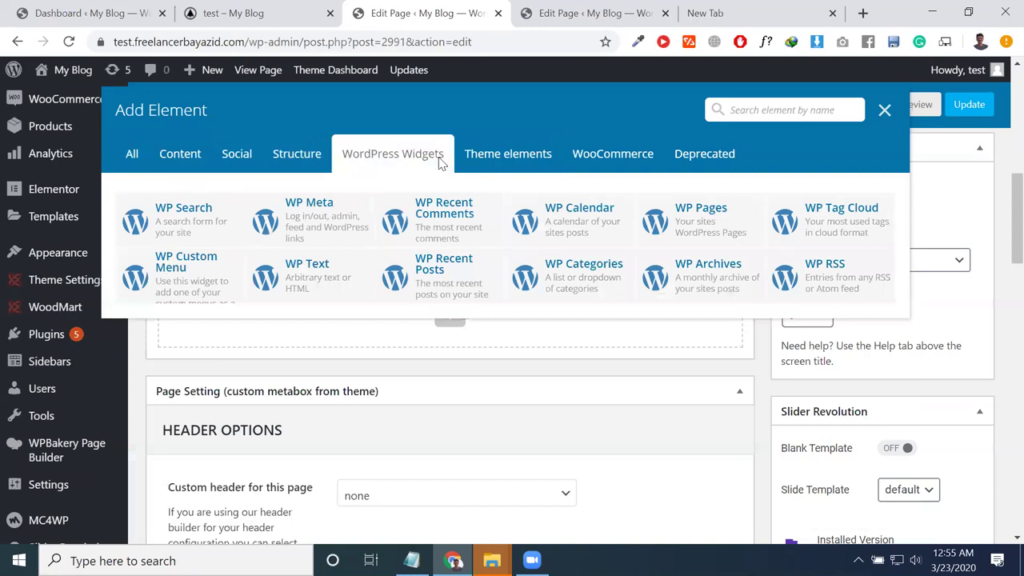
{"action": "left_click", "coordinate": [519, 159]}
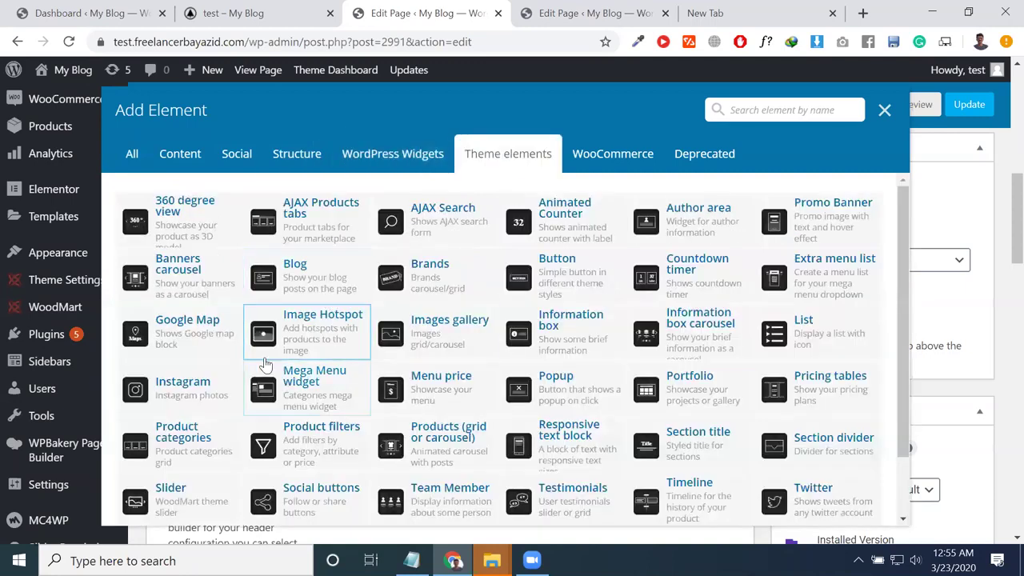
{"action": "scroll", "coordinate": [564, 382], "scroll_direction": "down", "scroll_amount": 1}
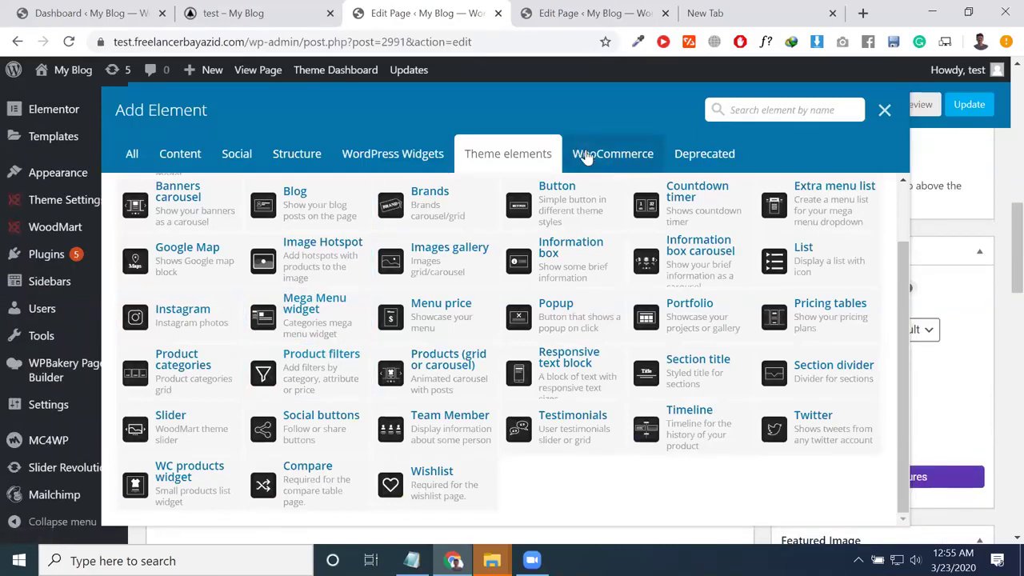
{"action": "left_click", "coordinate": [588, 156]}
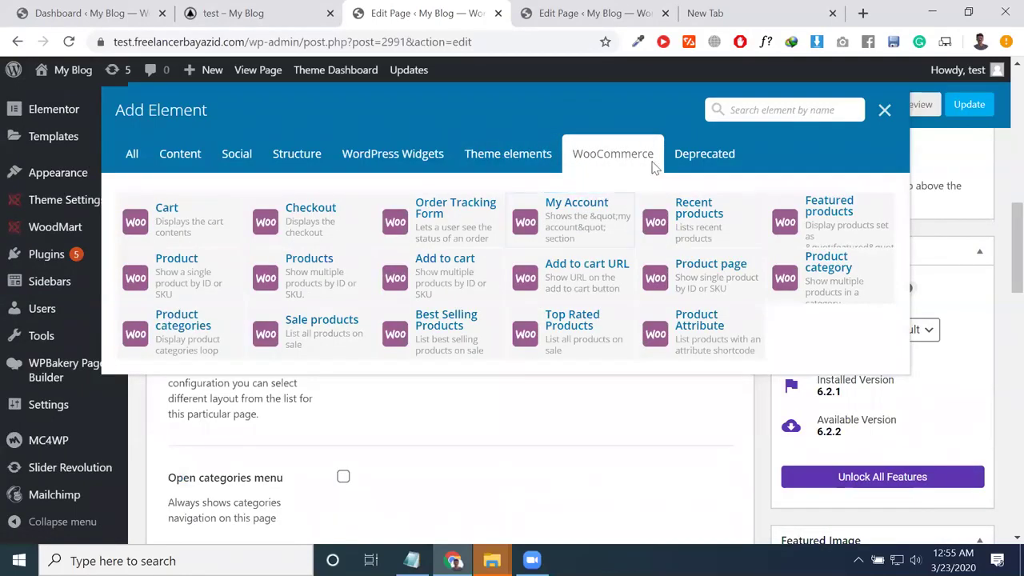
{"action": "left_click", "coordinate": [680, 166]}
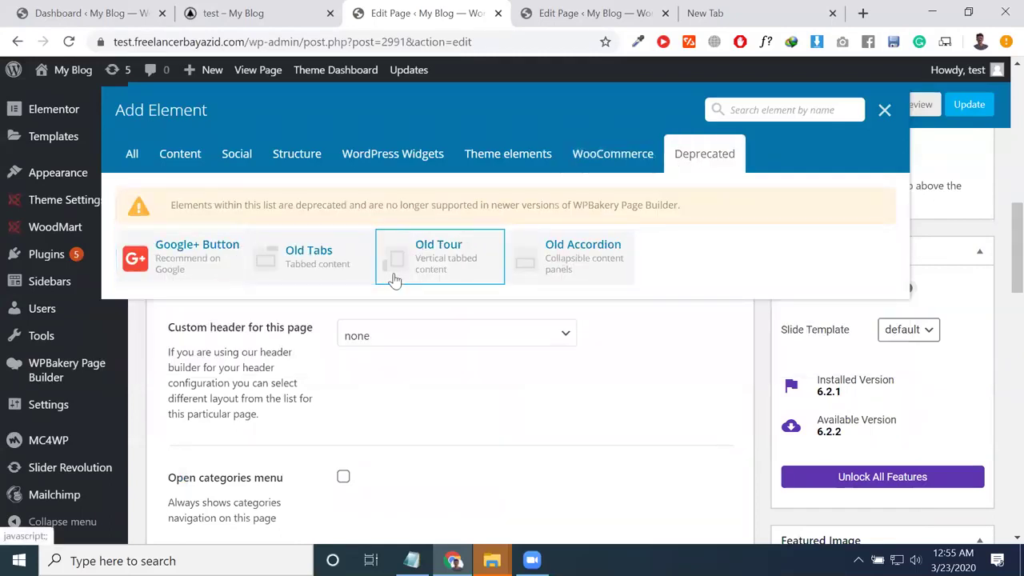
{"action": "triple_click", "coordinate": [584, 204]}
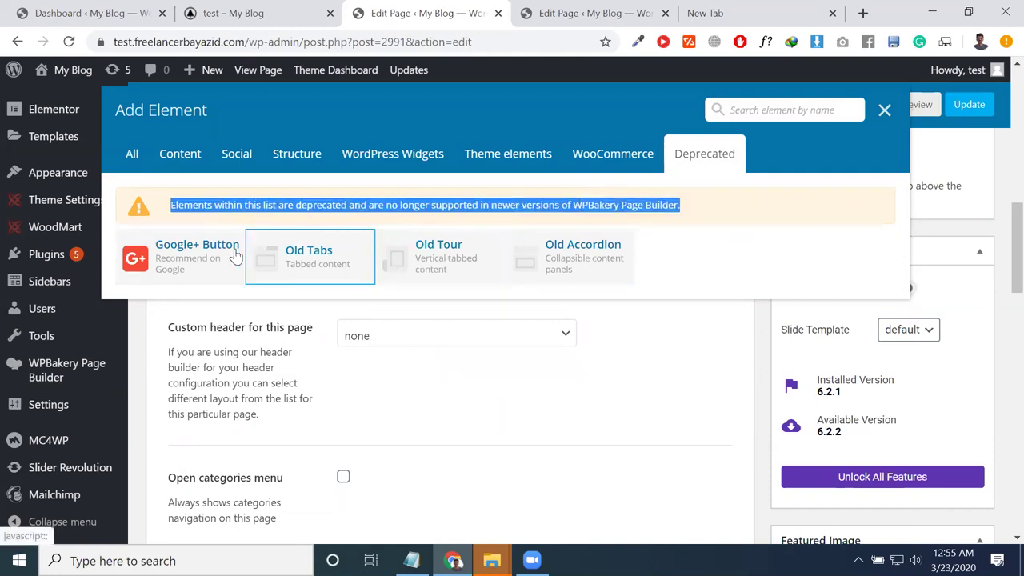
{"action": "left_click", "coordinate": [308, 254]}
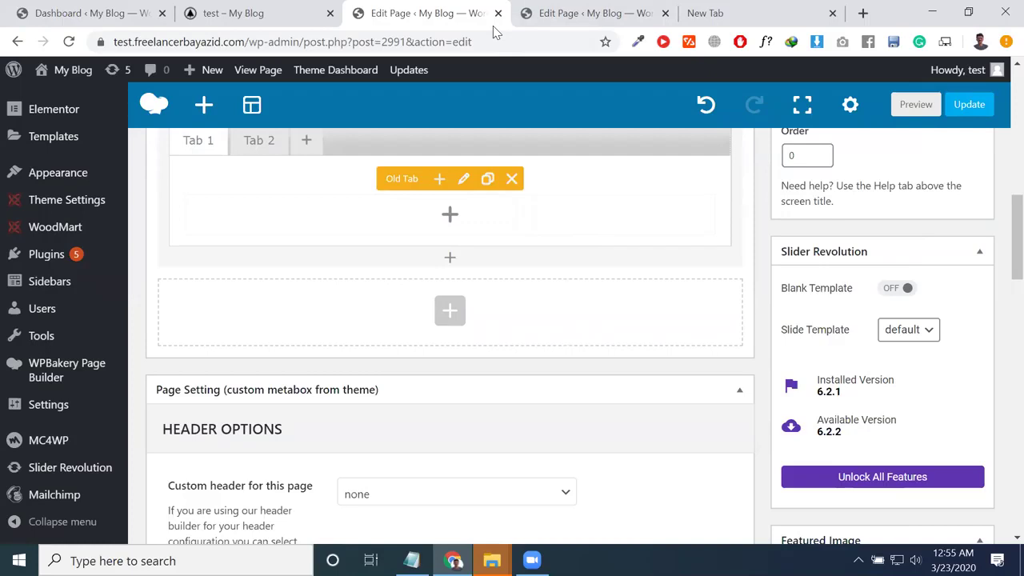
Step: Open a preview of the test page in a new tab from the WPBakery toolbar
{"action": "left_click", "coordinate": [493, 26]}
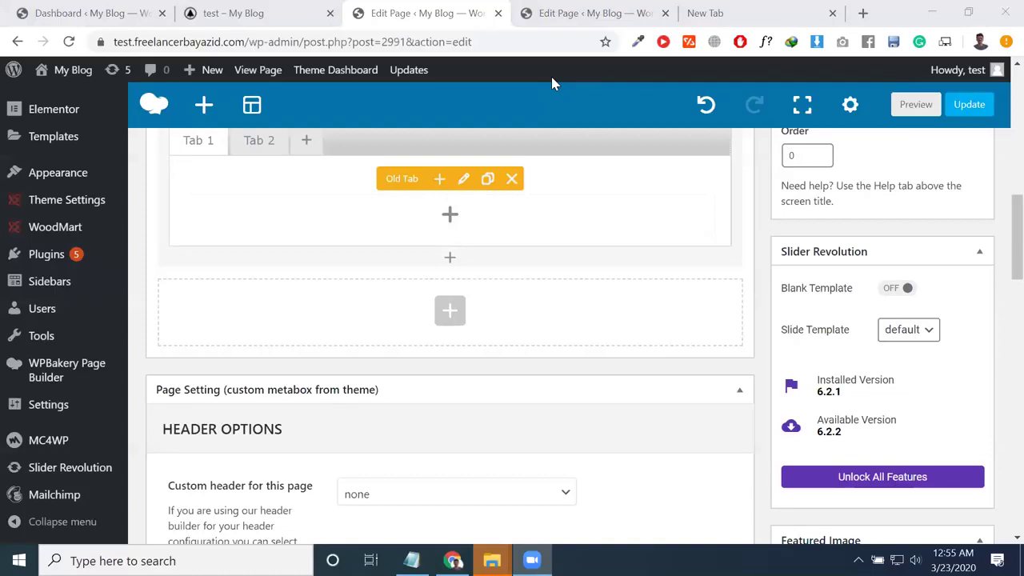
{"action": "left_click", "coordinate": [918, 107]}
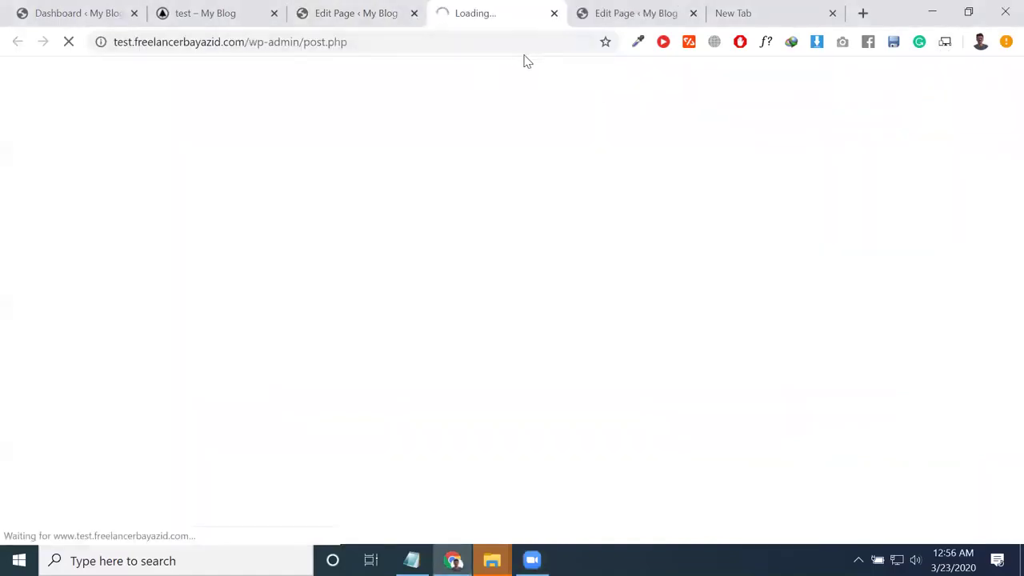
{"action": "left_click", "coordinate": [358, 8]}
{"action": "left_click", "coordinate": [480, 13]}
{"action": "left_click", "coordinate": [349, 13]}
Step: Check the loading preview, then scroll over the editor layout with the empty Old Tabs element
{"action": "scroll", "coordinate": [302, 210], "scroll_direction": "up", "scroll_amount": 9}
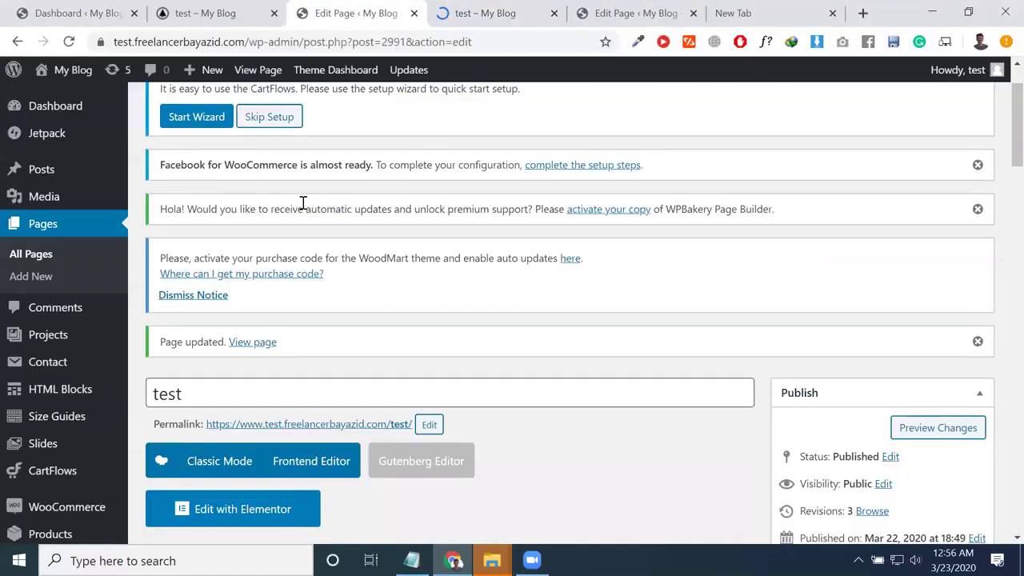
{"action": "scroll", "coordinate": [300, 214], "scroll_direction": "down", "scroll_amount": 2}
{"action": "left_click", "coordinate": [546, 7]}
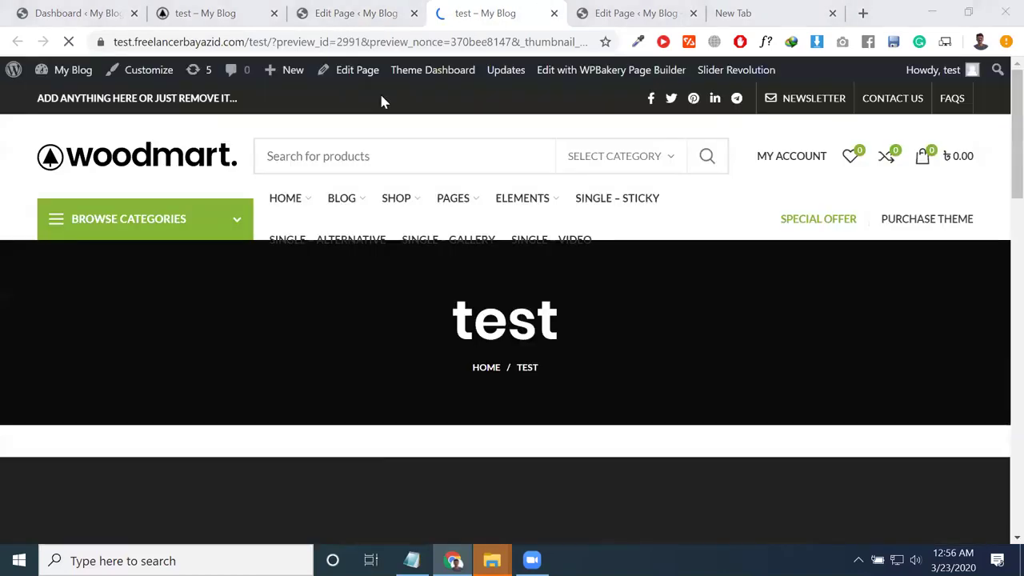
{"action": "key", "text": "ctrl+shift+Tab"}
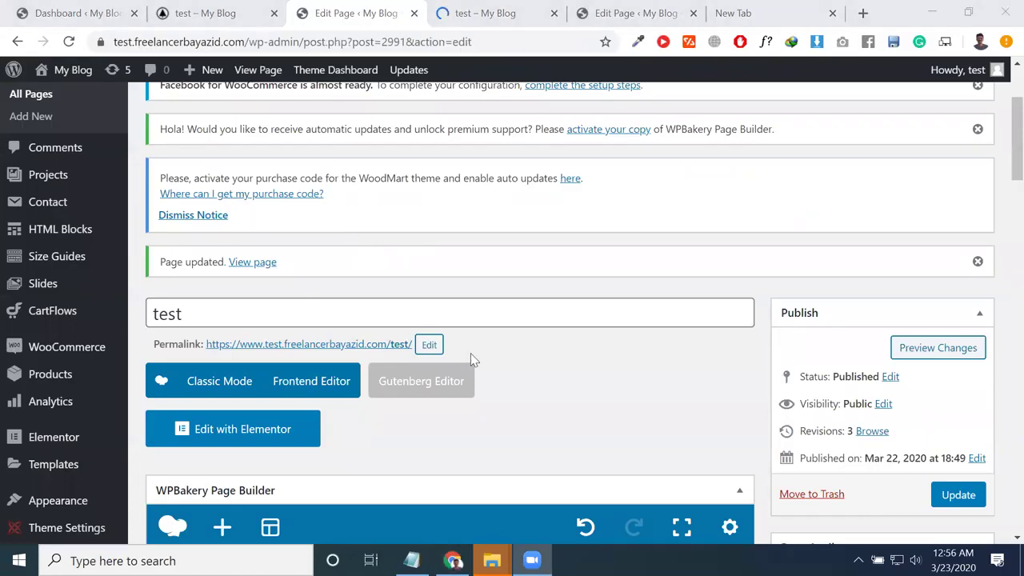
{"action": "scroll", "coordinate": [487, 288], "scroll_direction": "down", "scroll_amount": 6}
{"action": "scroll", "coordinate": [360, 280], "scroll_direction": "up", "scroll_amount": 6}
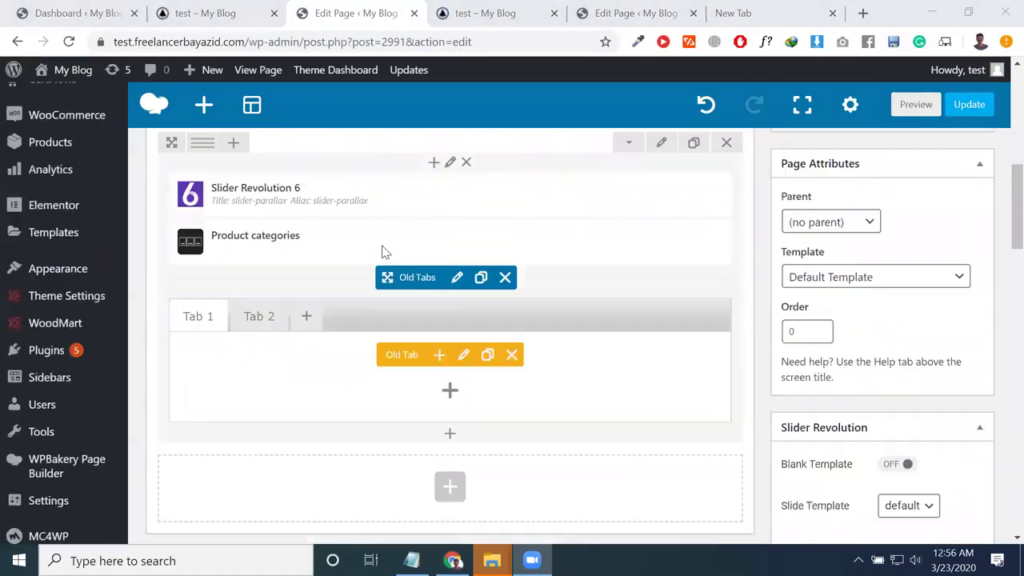
{"action": "scroll", "coordinate": [750, 304], "scroll_direction": "down", "scroll_amount": 1}
{"action": "scroll", "coordinate": [452, 352], "scroll_direction": "down", "scroll_amount": 6}
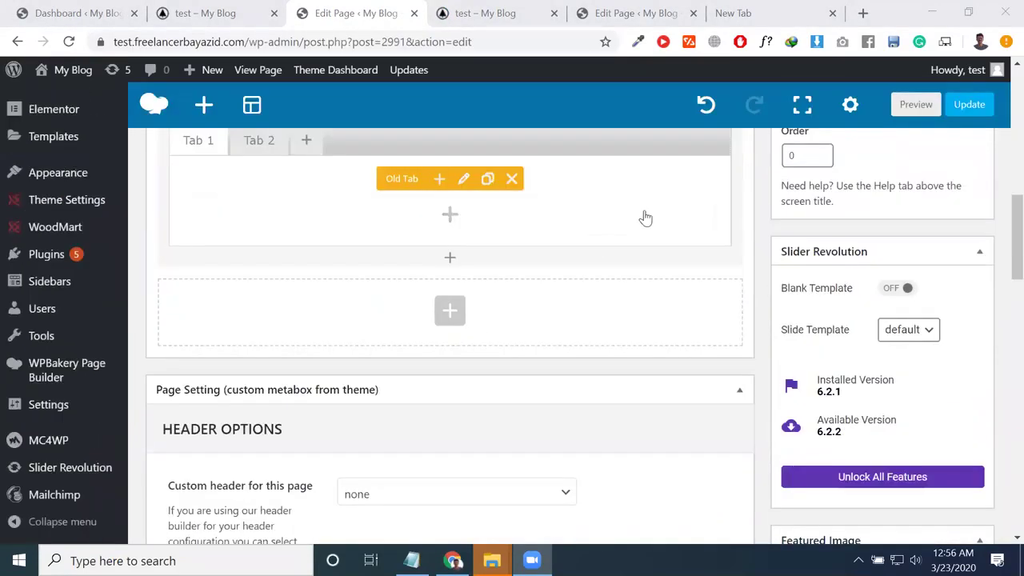
{"action": "scroll", "coordinate": [538, 165], "scroll_direction": "up", "scroll_amount": 3}
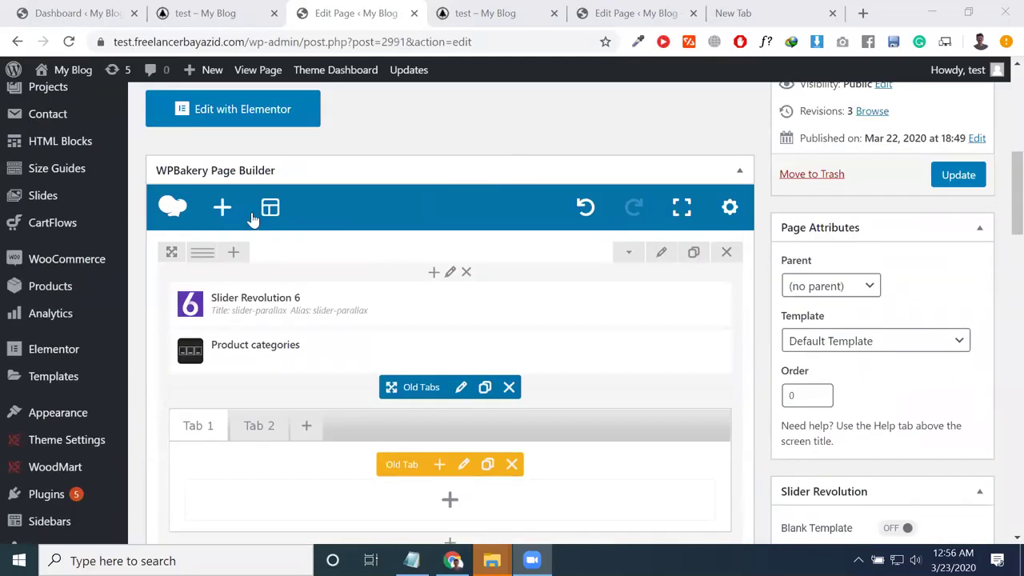
{"action": "scroll", "coordinate": [250, 262], "scroll_direction": "up", "scroll_amount": 5}
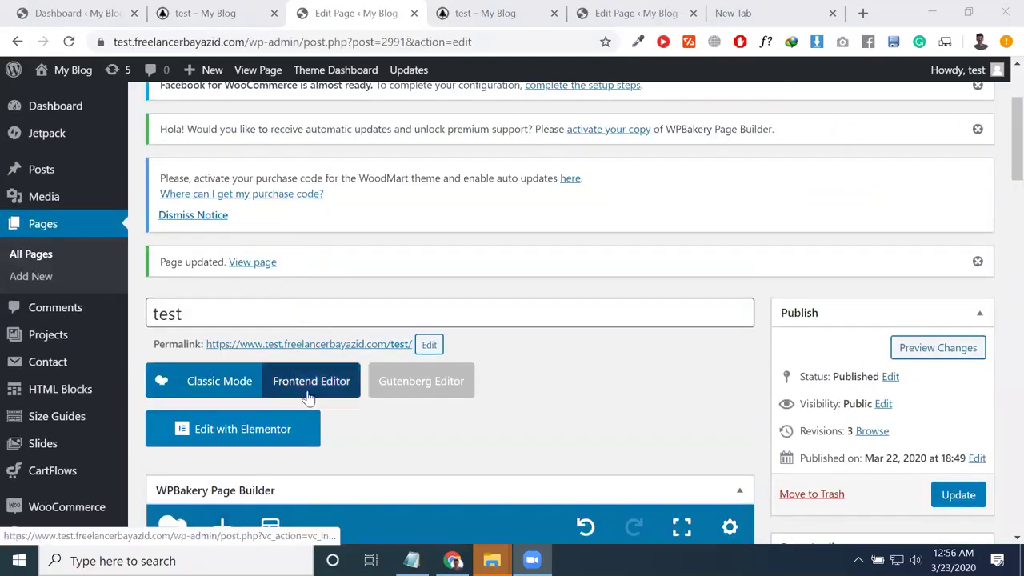
{"action": "left_click", "coordinate": [311, 397]}
{"action": "left_click", "coordinate": [600, 136]}
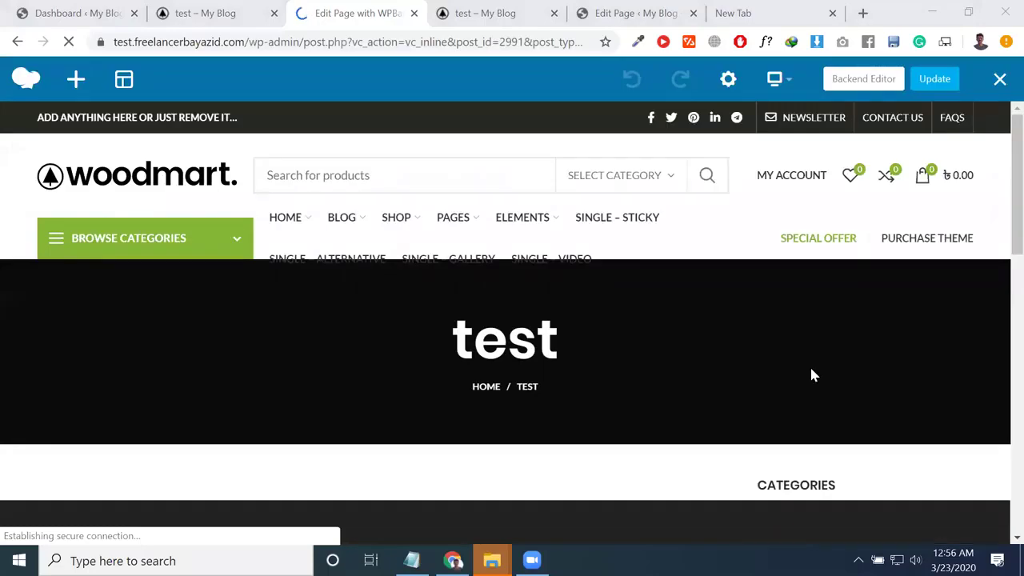
{"action": "scroll", "coordinate": [809, 362], "scroll_direction": "down", "scroll_amount": 6}
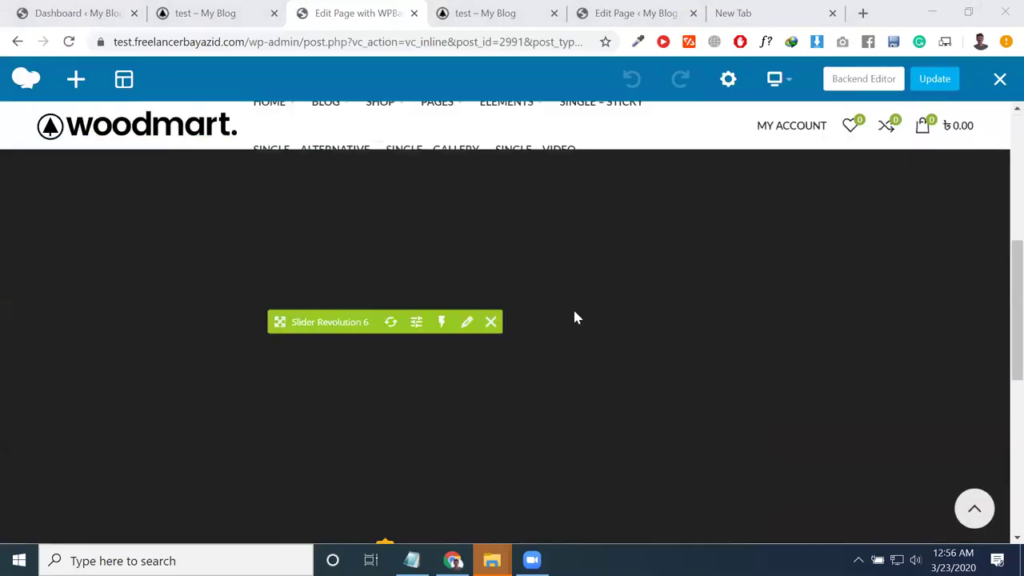
{"action": "scroll", "coordinate": [595, 352], "scroll_direction": "down", "scroll_amount": 5}
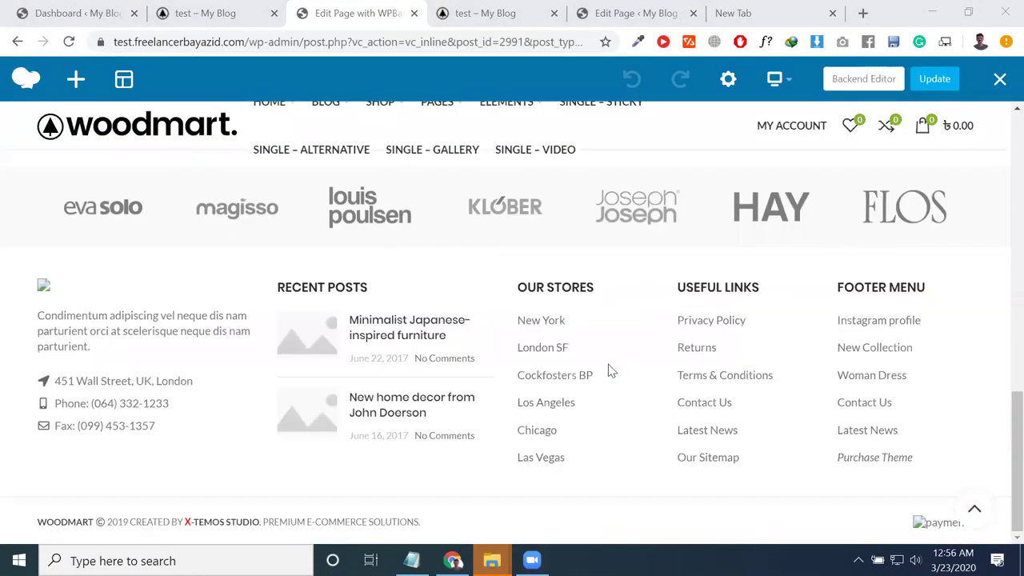
{"action": "scroll", "coordinate": [608, 364], "scroll_direction": "up", "scroll_amount": 3}
{"action": "scroll", "coordinate": [608, 368], "scroll_direction": "down", "scroll_amount": 2}
{"action": "scroll", "coordinate": [450, 269], "scroll_direction": "up", "scroll_amount": 2}
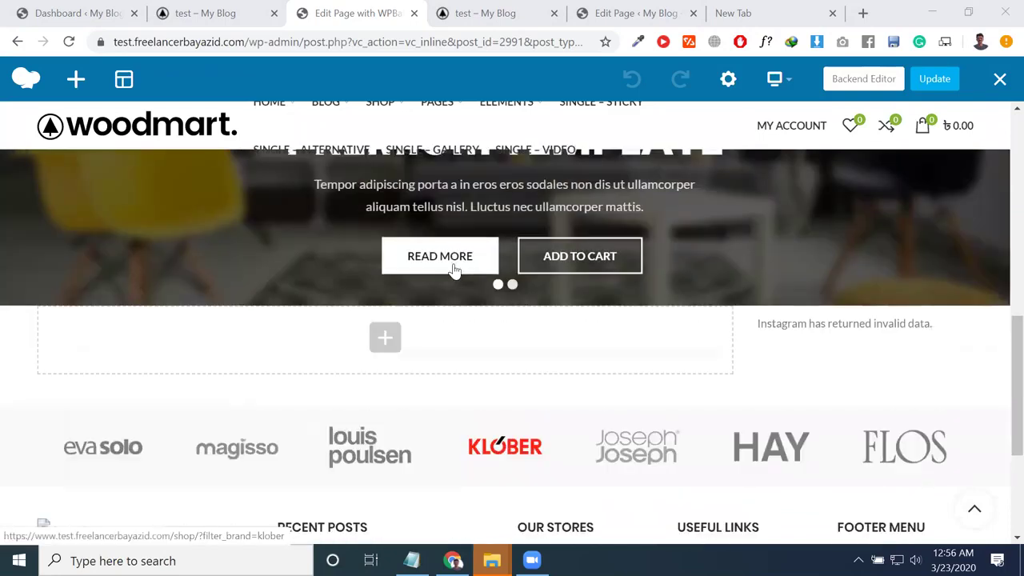
{"action": "scroll", "coordinate": [646, 256], "scroll_direction": "down", "scroll_amount": 2}
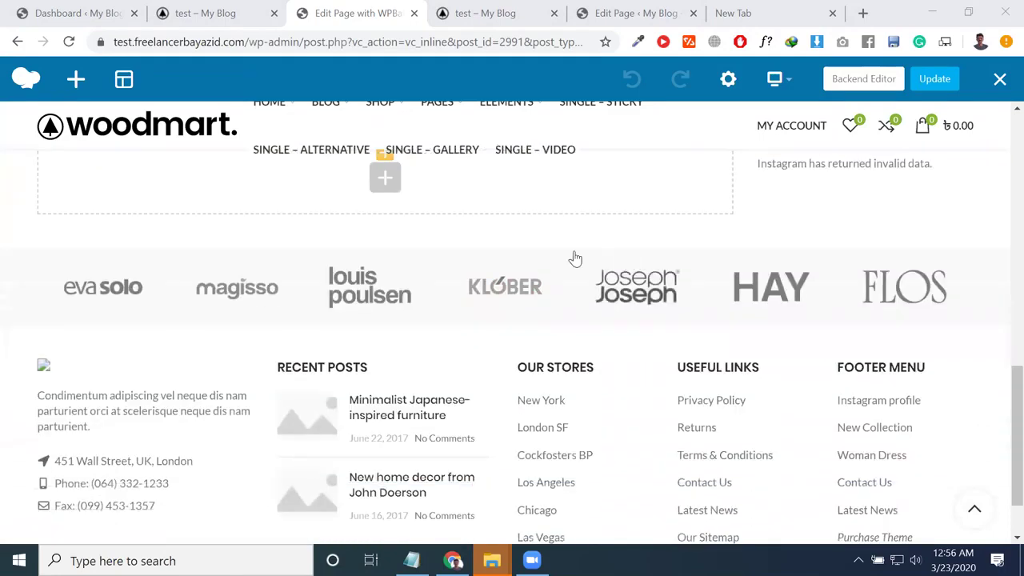
{"action": "left_click", "coordinate": [385, 179]}
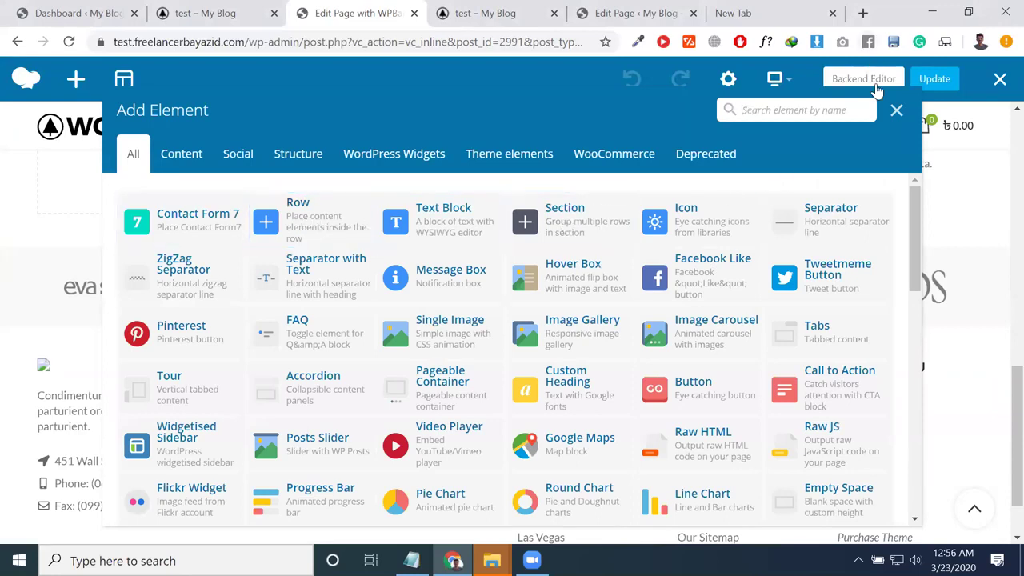
{"action": "left_click", "coordinate": [897, 110]}
{"action": "scroll", "coordinate": [535, 266], "scroll_direction": "up", "scroll_amount": 4}
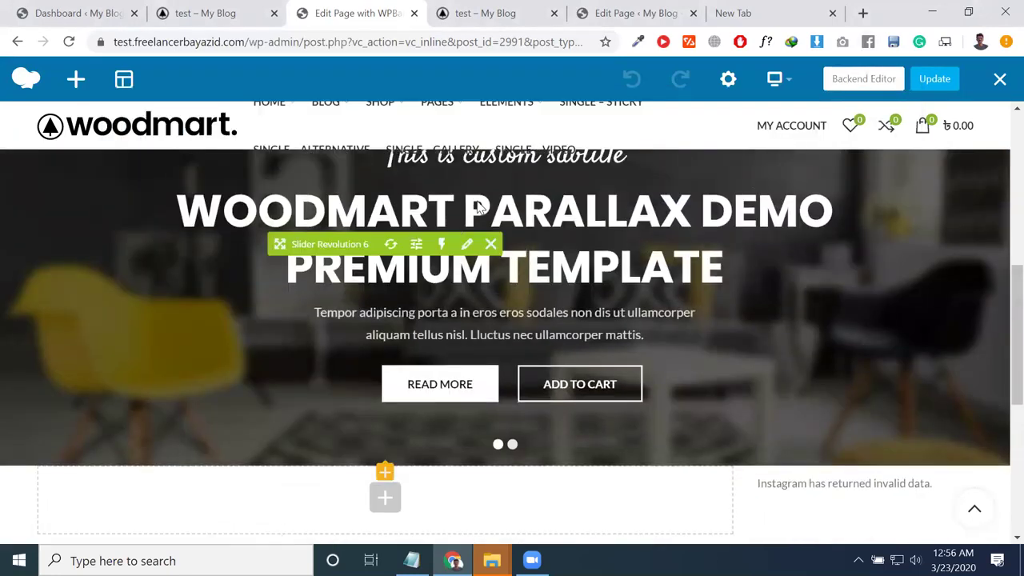
{"action": "scroll", "coordinate": [538, 257], "scroll_direction": "up", "scroll_amount": 1}
{"action": "scroll", "coordinate": [529, 270], "scroll_direction": "down", "scroll_amount": 1}
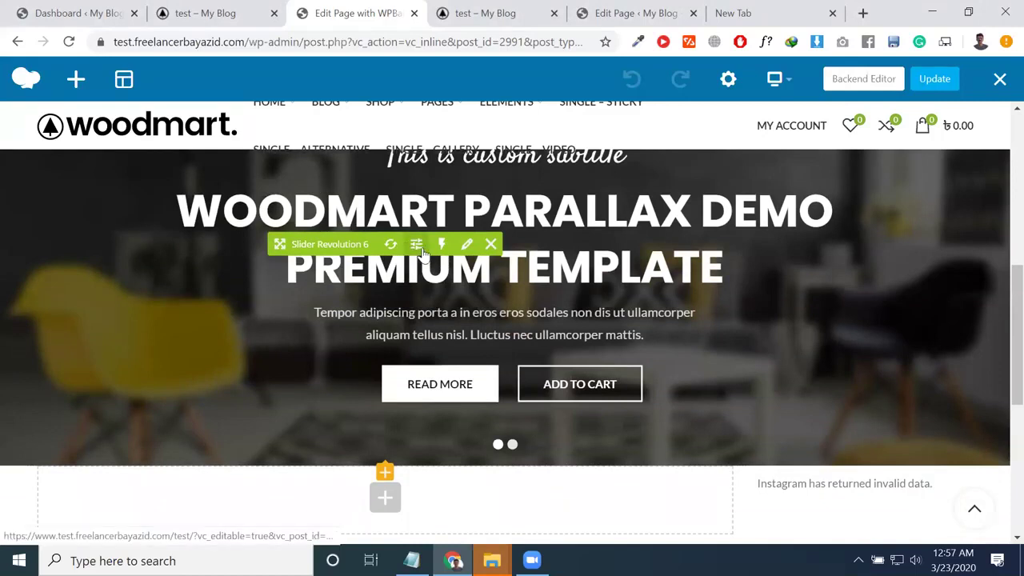
{"action": "scroll", "coordinate": [485, 251], "scroll_direction": "down", "scroll_amount": 3}
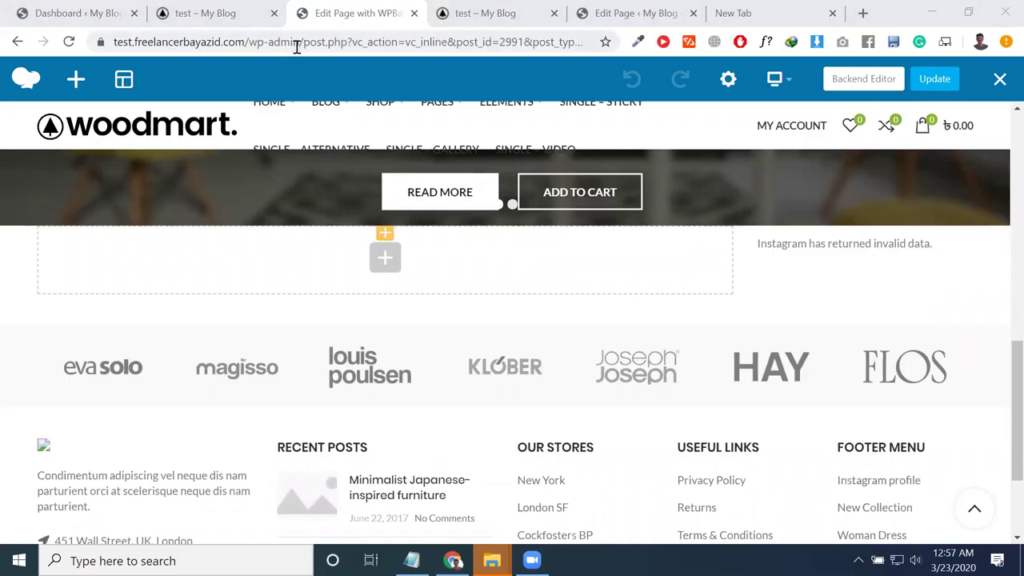
{"action": "left_click_drag", "start_coordinate": [304, 40], "coordinate": [1007, 124]}
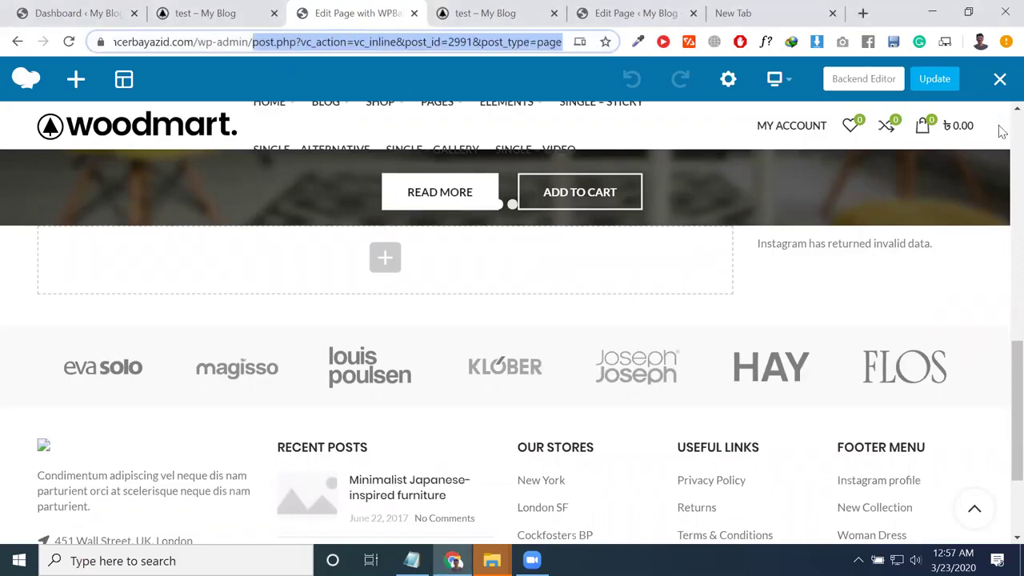
Step: Reload the page editor, then go from the live test page to the Dashboard via My Blog
{"action": "key", "text": "Return"}
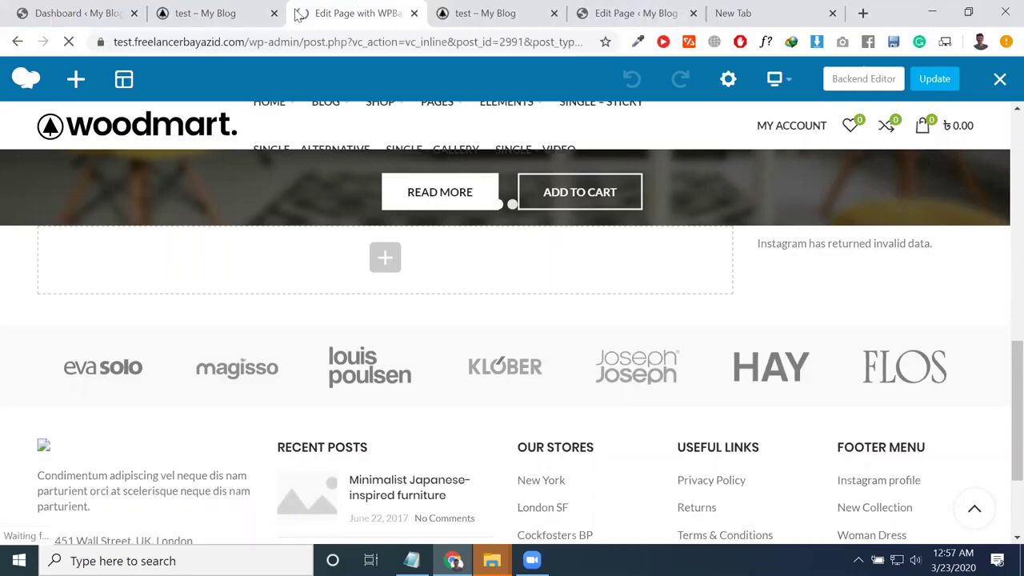
{"action": "left_click", "coordinate": [240, 13]}
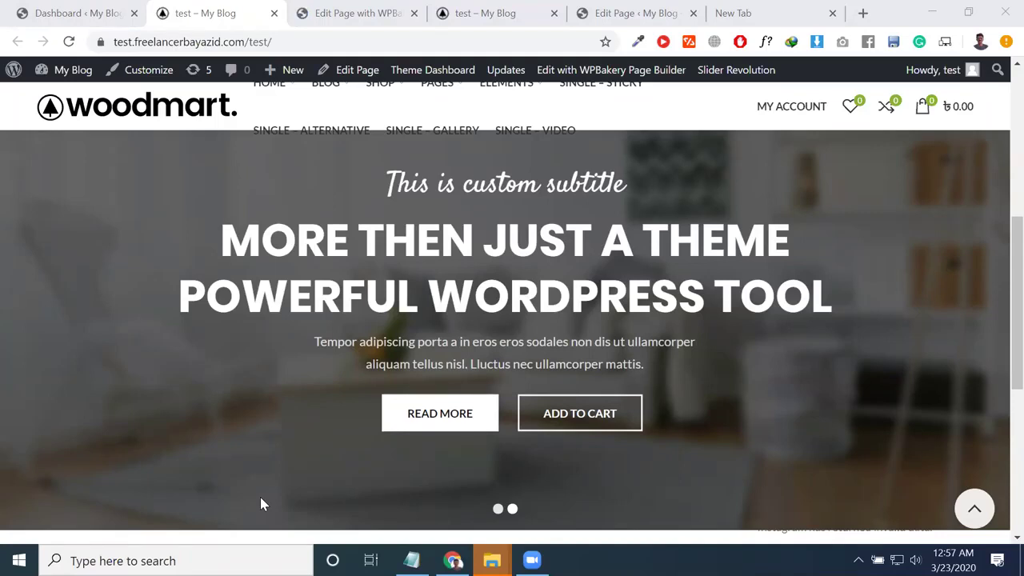
{"action": "mouse_move", "coordinate": [50, 75]}
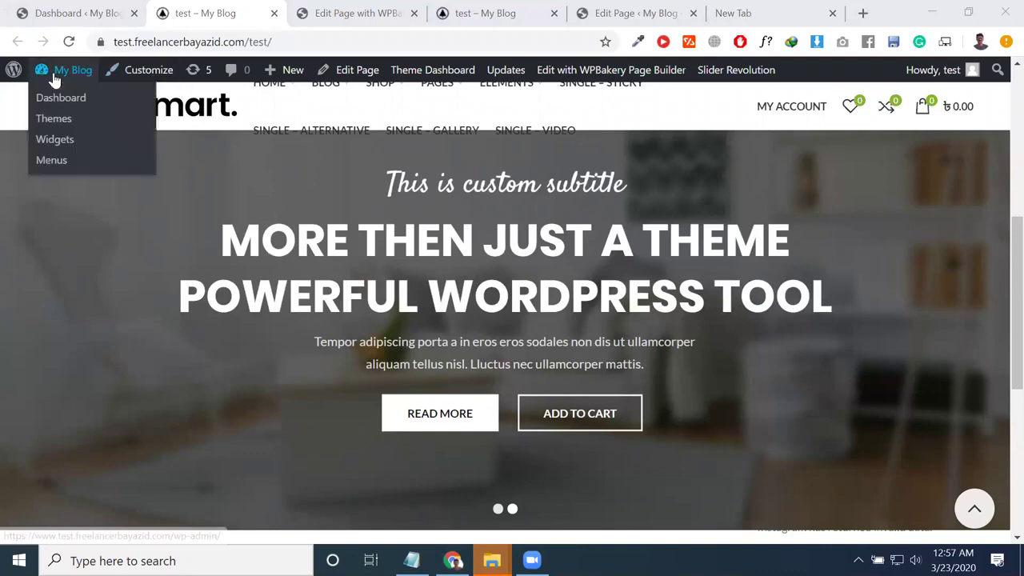
{"action": "left_click", "coordinate": [75, 98]}
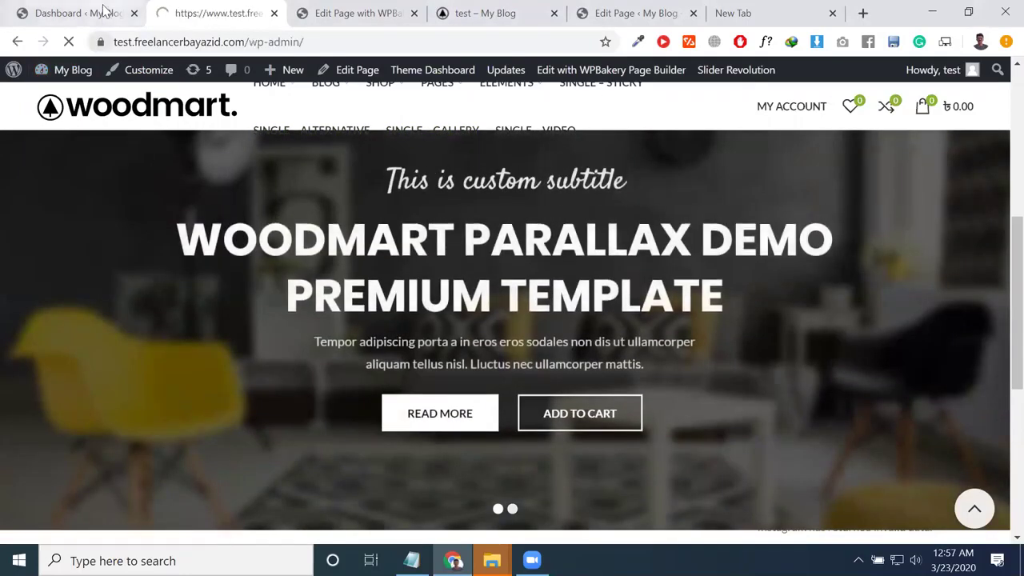
Step: From the Dashboard tab's sidebar, go to WoodMart > Header builder
{"action": "left_click", "coordinate": [104, 12]}
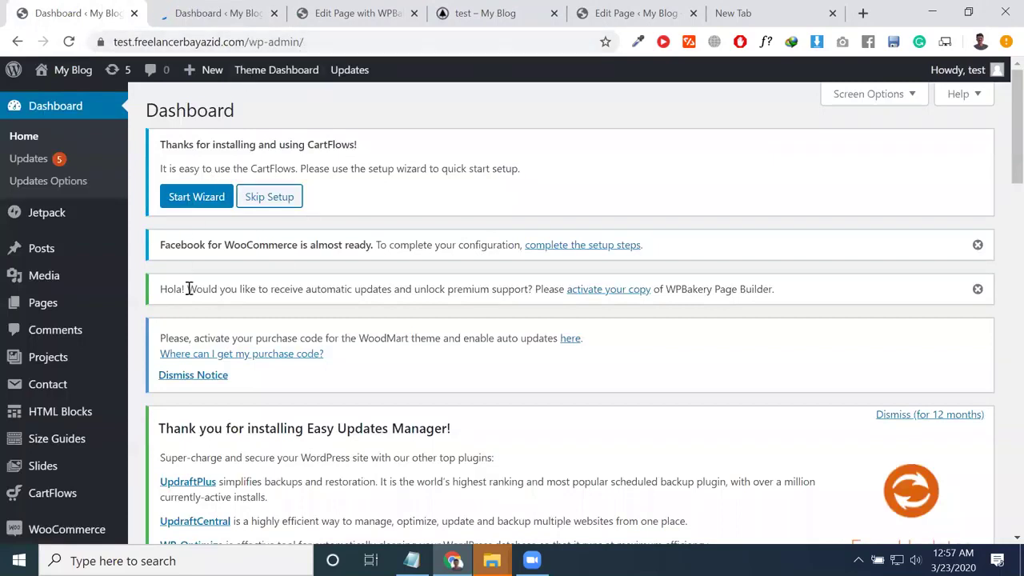
{"action": "scroll", "coordinate": [189, 289], "scroll_direction": "down", "scroll_amount": 1}
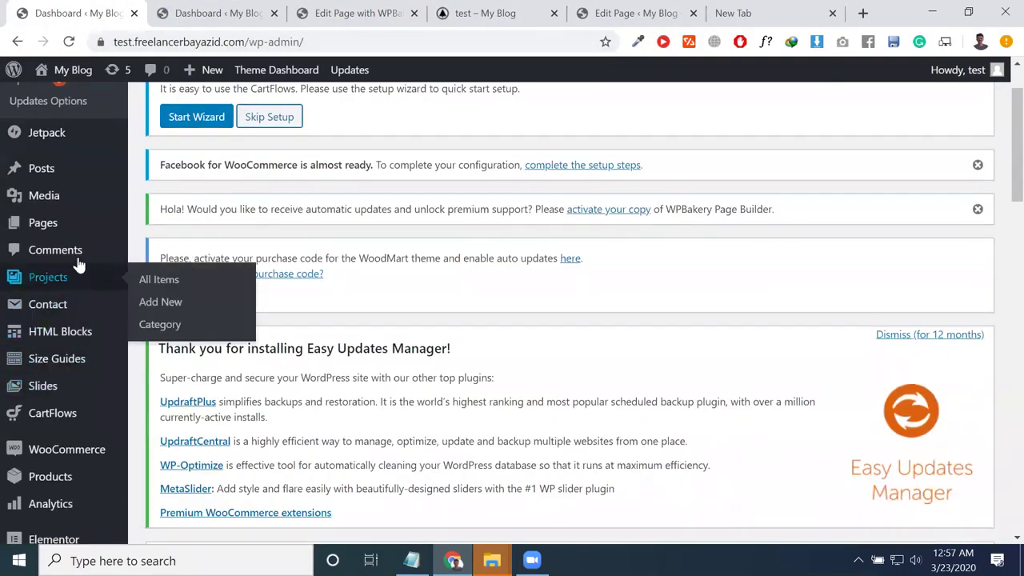
{"action": "mouse_move", "coordinate": [90, 360]}
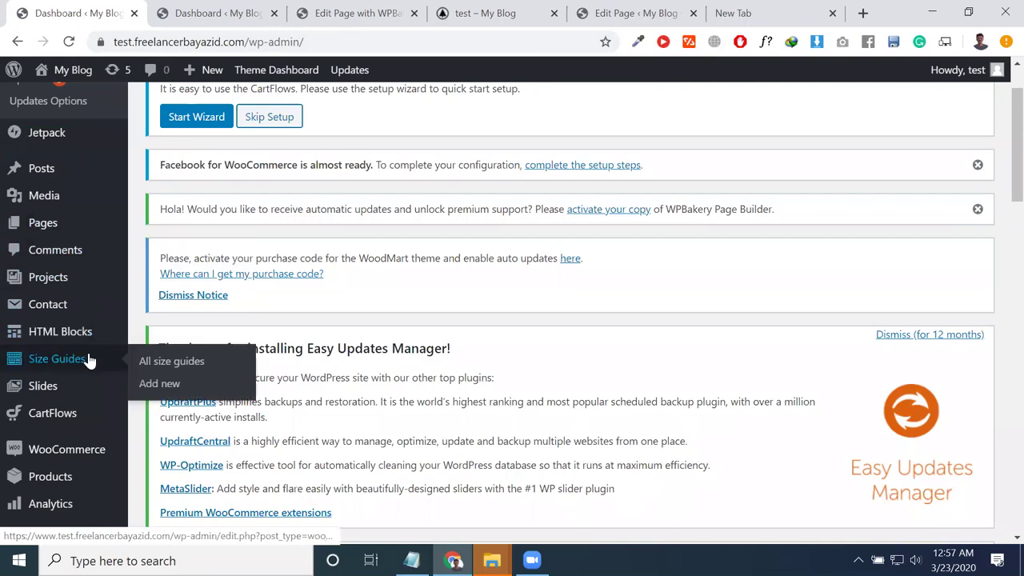
{"action": "scroll", "coordinate": [32, 335], "scroll_direction": "down", "scroll_amount": 2}
{"action": "mouse_move", "coordinate": [68, 338]}
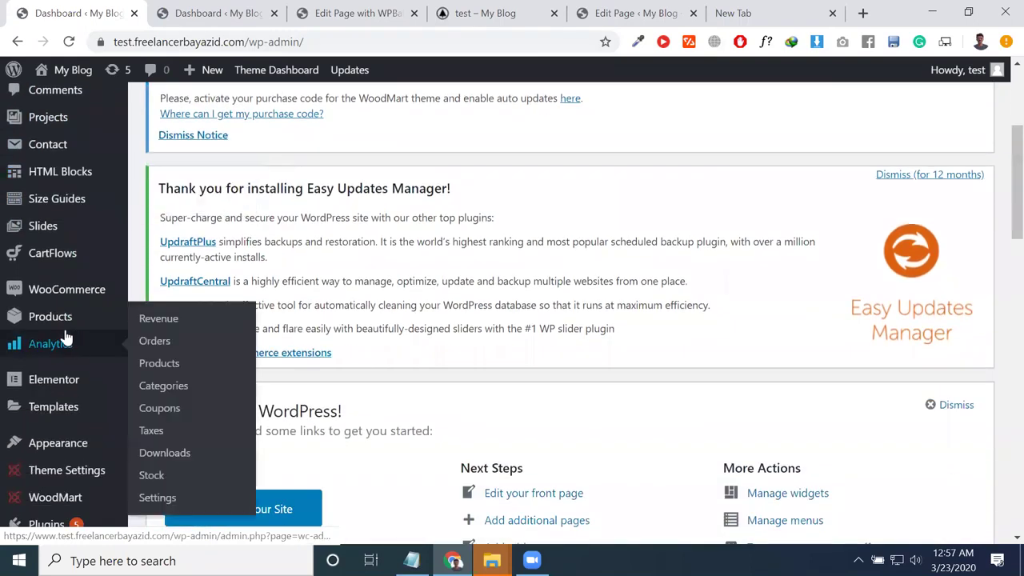
{"action": "scroll", "coordinate": [76, 416], "scroll_direction": "down", "scroll_amount": 2}
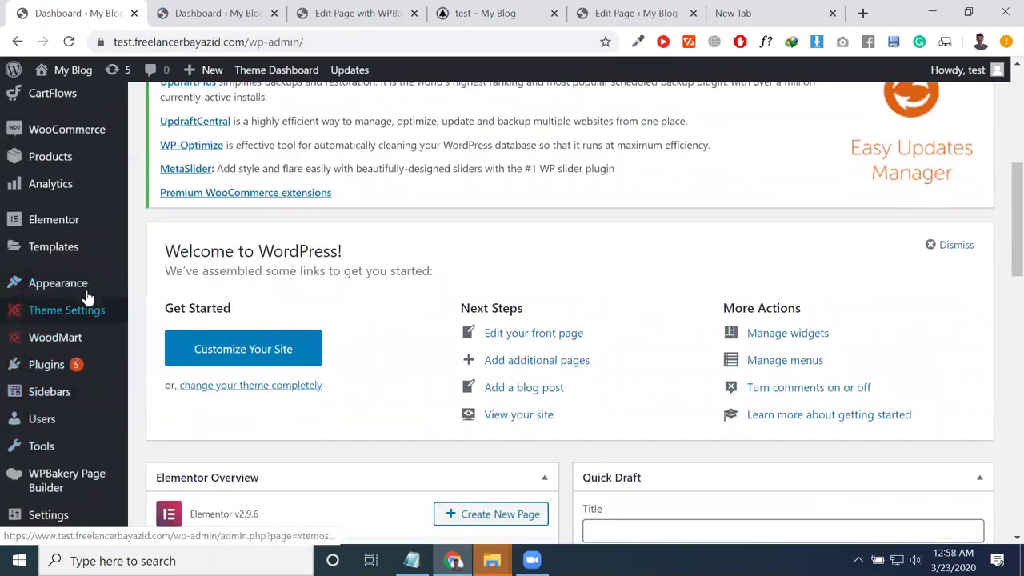
{"action": "mouse_move", "coordinate": [120, 344]}
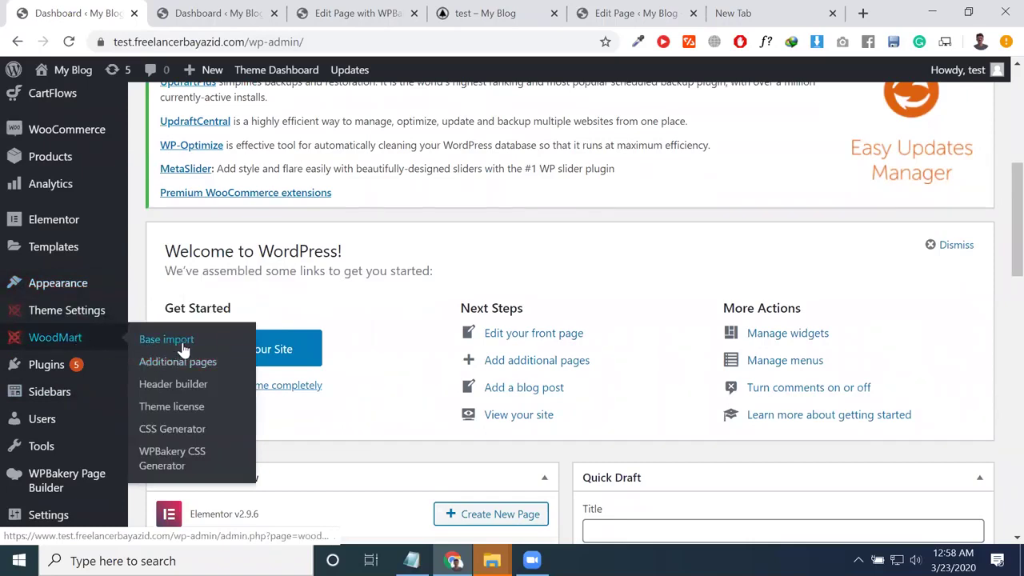
{"action": "left_click", "coordinate": [187, 386]}
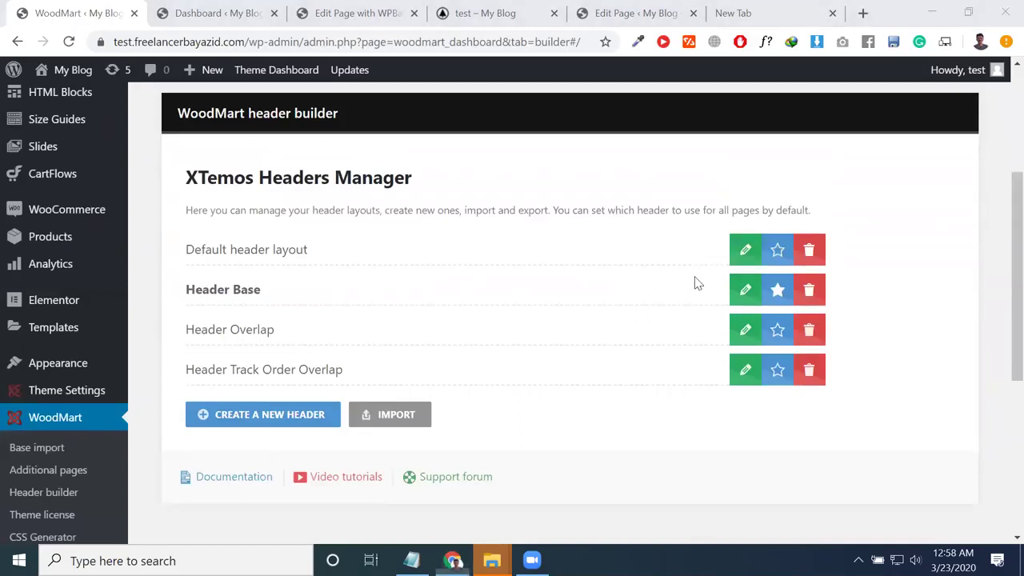
Step: Open the Header Base layout for editing in the header builder
{"action": "left_click", "coordinate": [740, 291]}
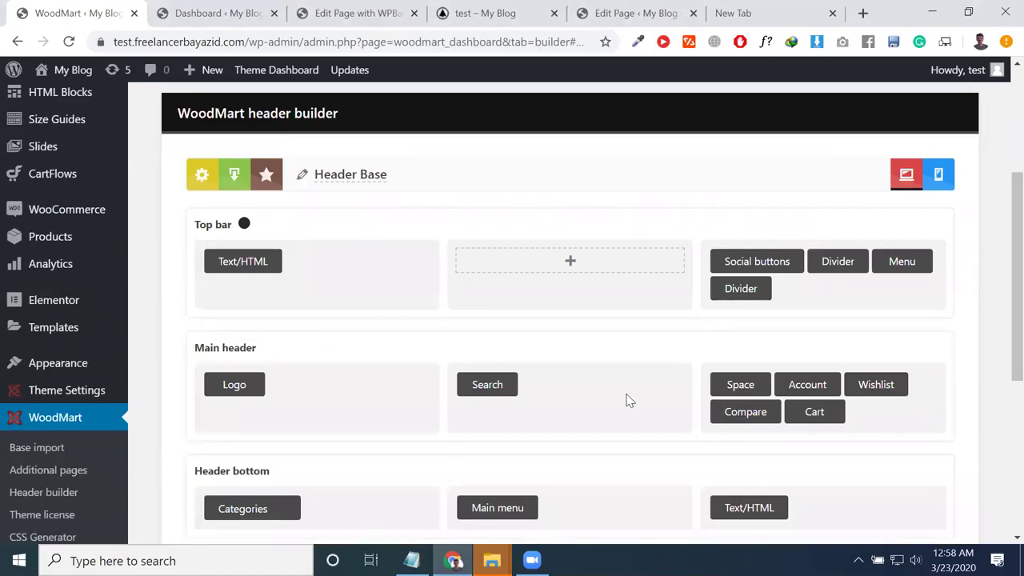
{"action": "scroll", "coordinate": [46, 361], "scroll_direction": "up", "scroll_amount": 3}
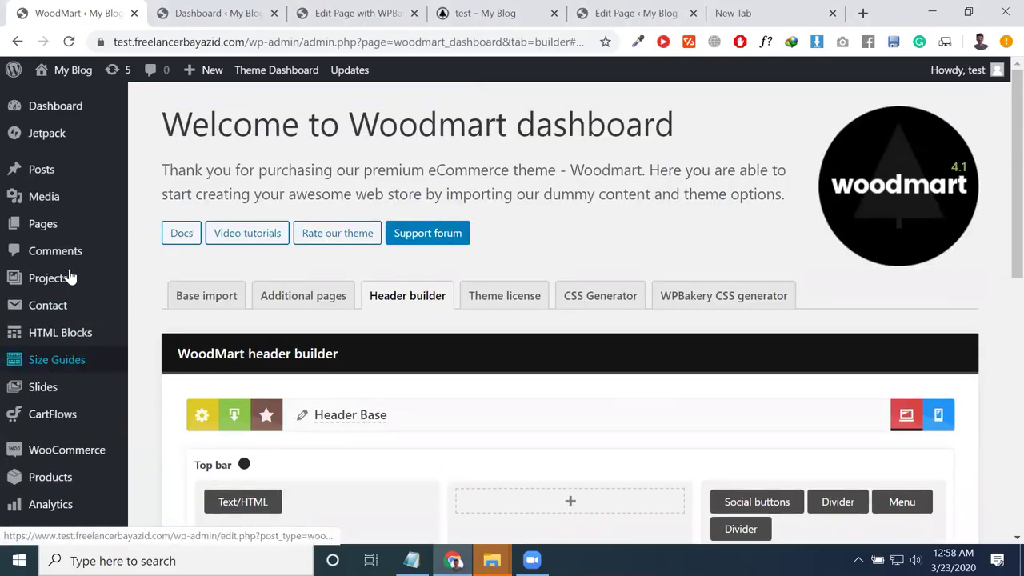
{"action": "mouse_move", "coordinate": [66, 232]}
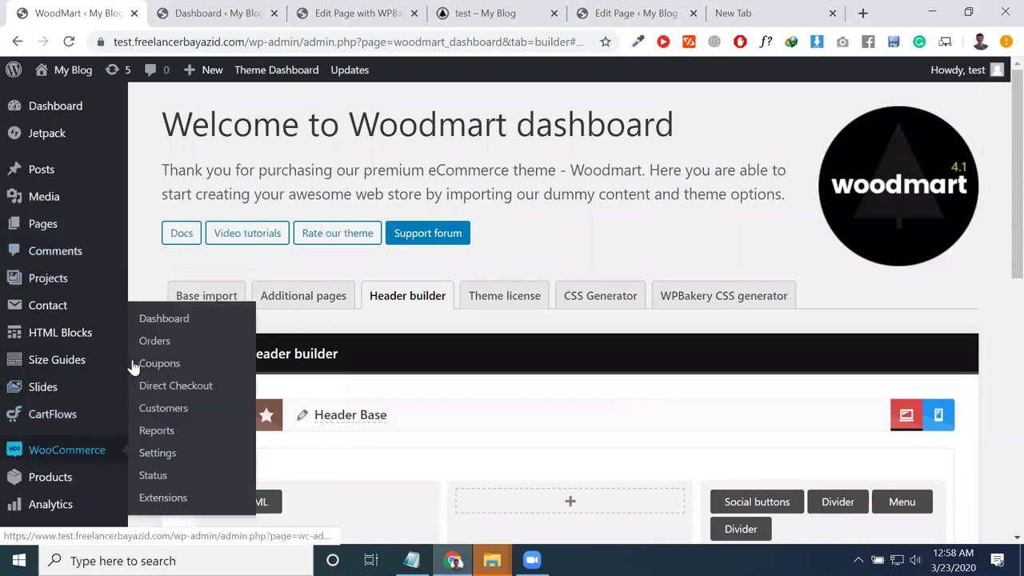
Step: Load Appearance > Menus in the Dashboard tab, then return to the page editor tab
{"action": "key", "text": "ctrl+Tab"}
{"action": "scroll", "coordinate": [32, 525], "scroll_direction": "down", "scroll_amount": 3}
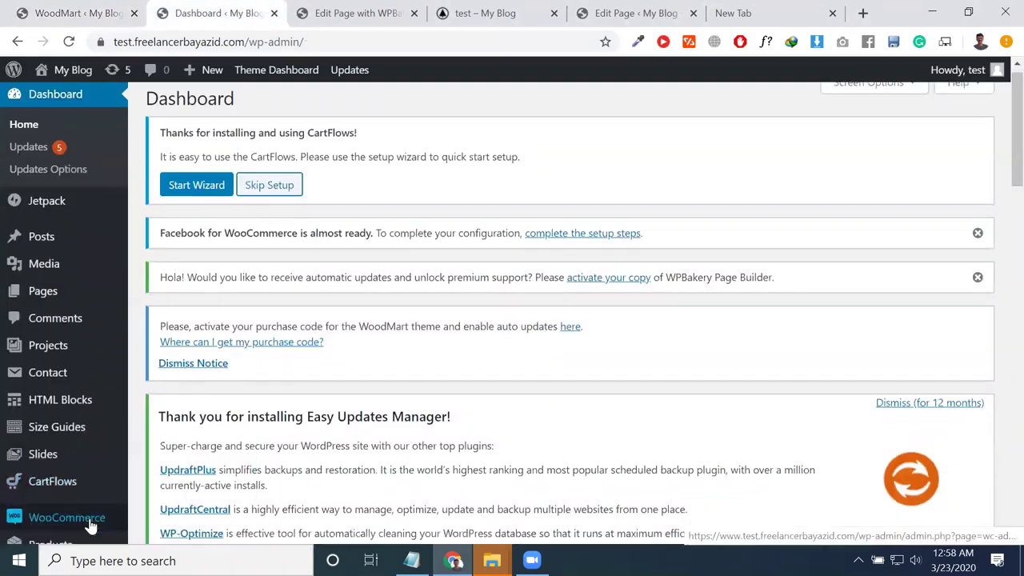
{"action": "mouse_move", "coordinate": [66, 441]}
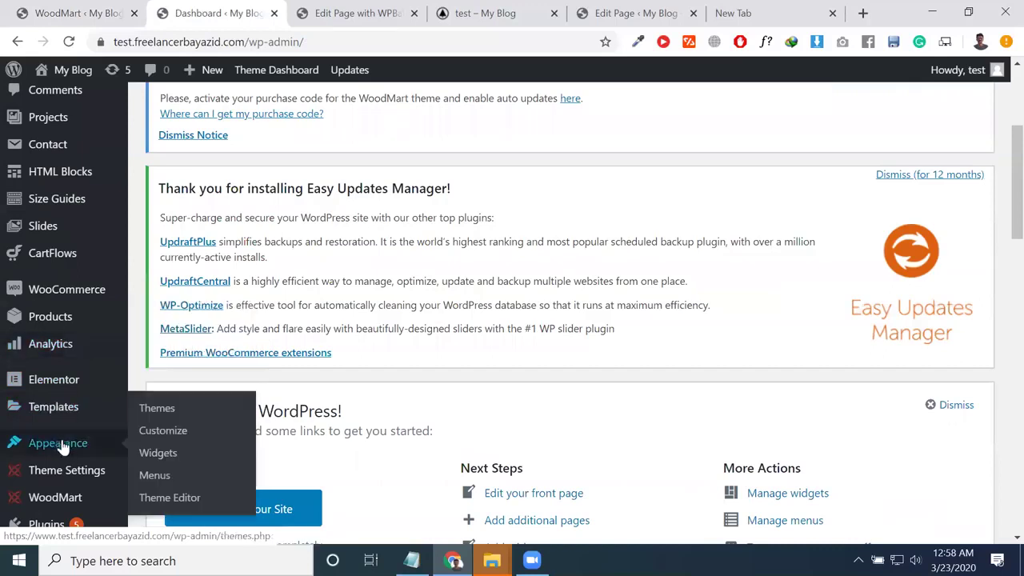
{"action": "left_click", "coordinate": [154, 477]}
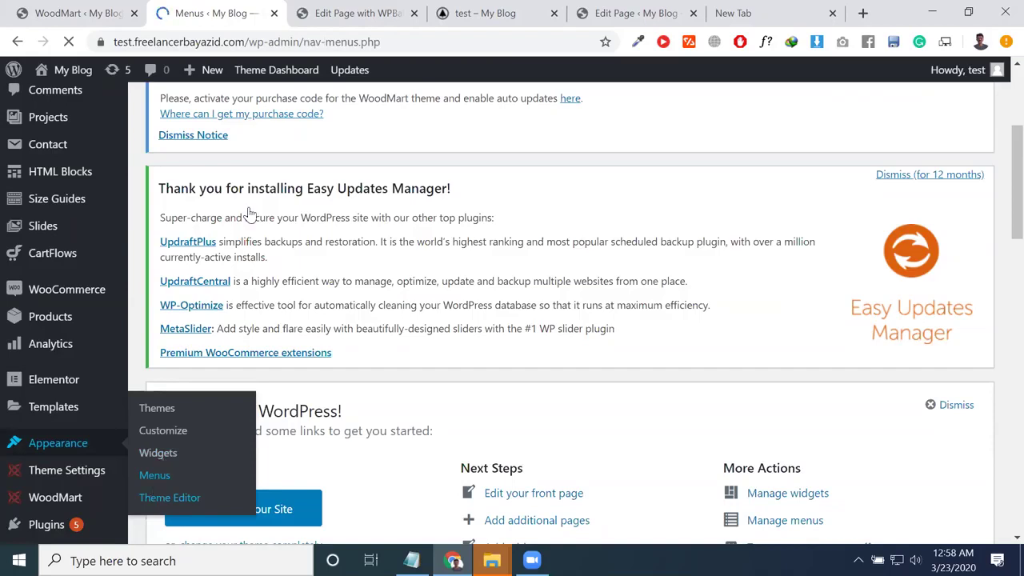
{"action": "left_click", "coordinate": [340, 13]}
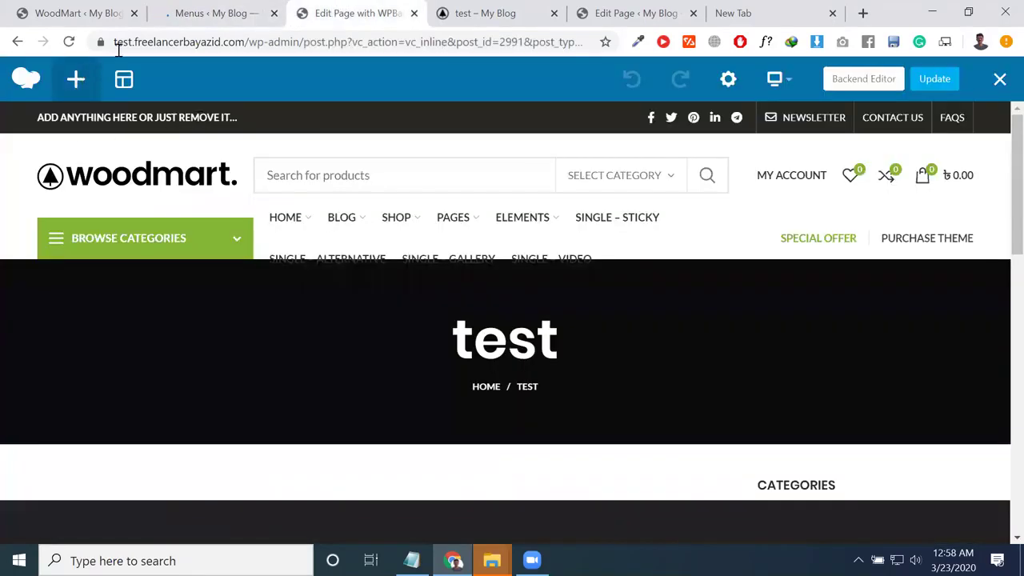
Step: Strip the page path from the address bar to load the home page, then browse its menu
{"action": "left_click_drag", "start_coordinate": [240, 41], "coordinate": [1001, 291]}
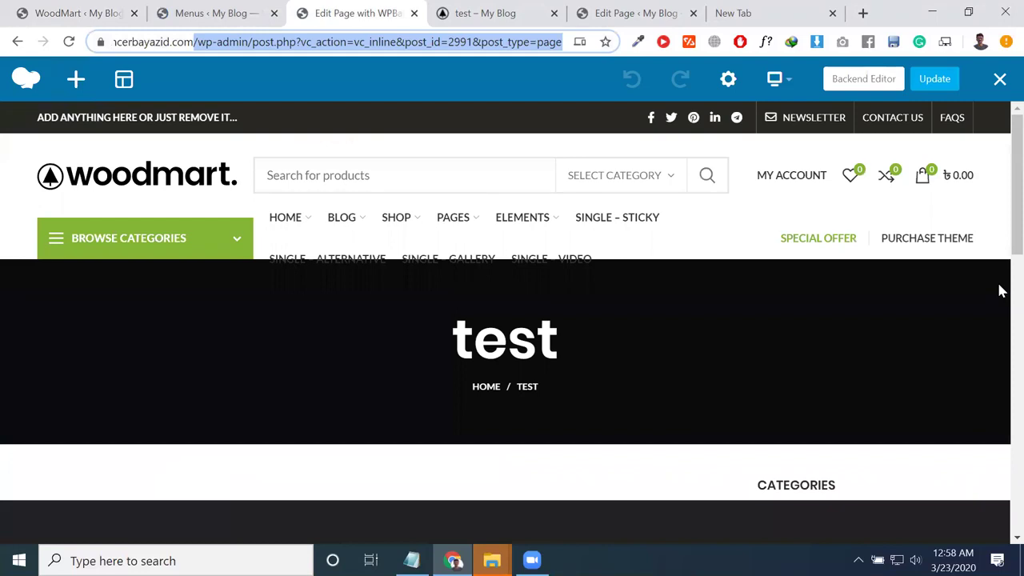
{"action": "key", "text": "BackSpace"}
{"action": "key", "text": "Return"}
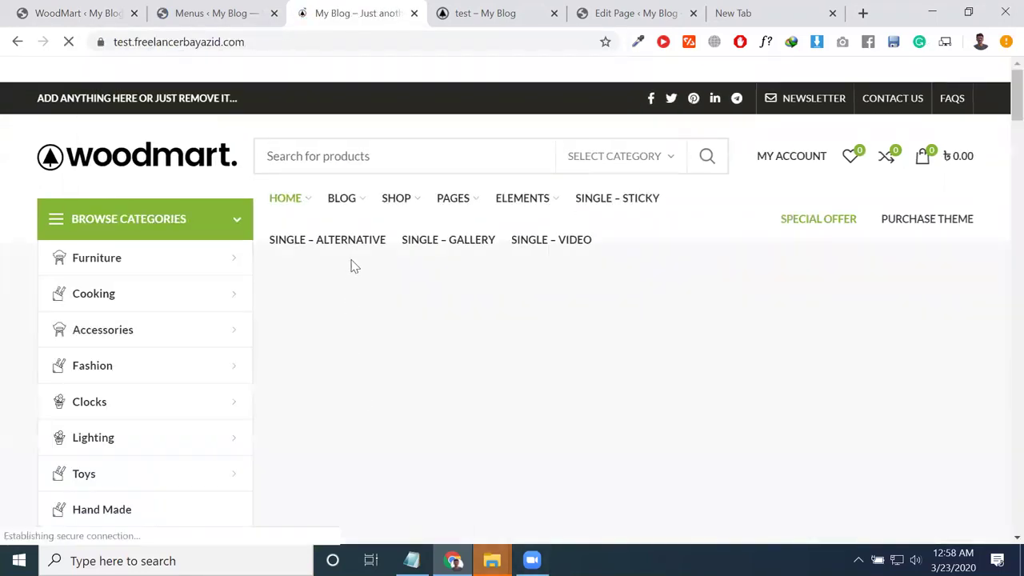
{"action": "mouse_move", "coordinate": [355, 192]}
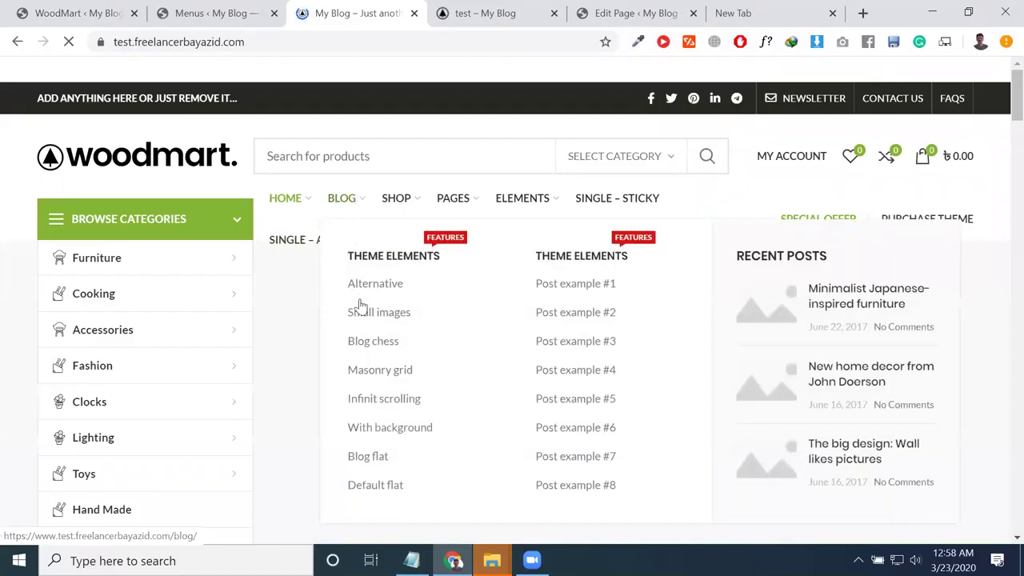
{"action": "scroll", "coordinate": [397, 295], "scroll_direction": "down", "scroll_amount": 1}
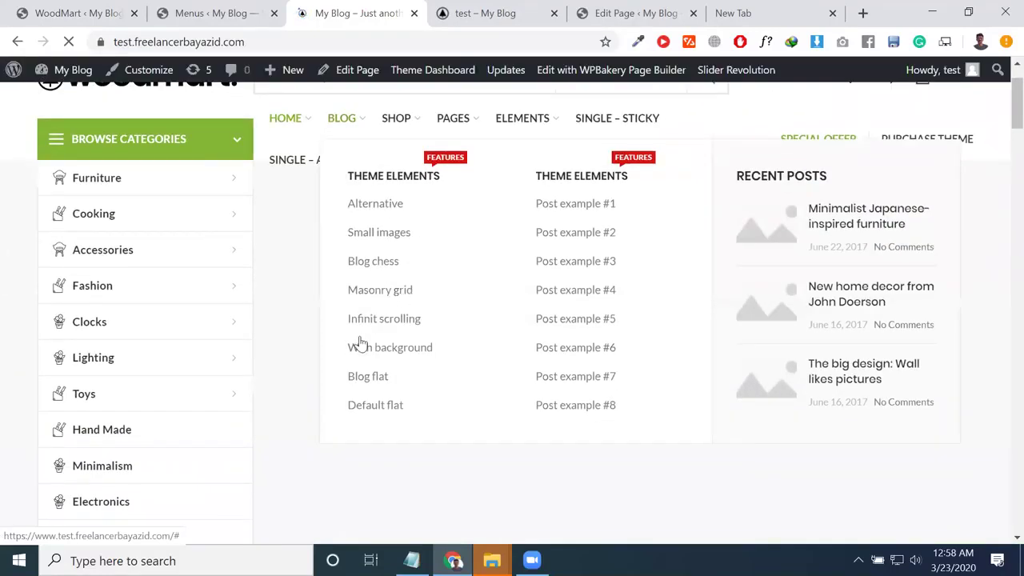
{"action": "mouse_move", "coordinate": [298, 132]}
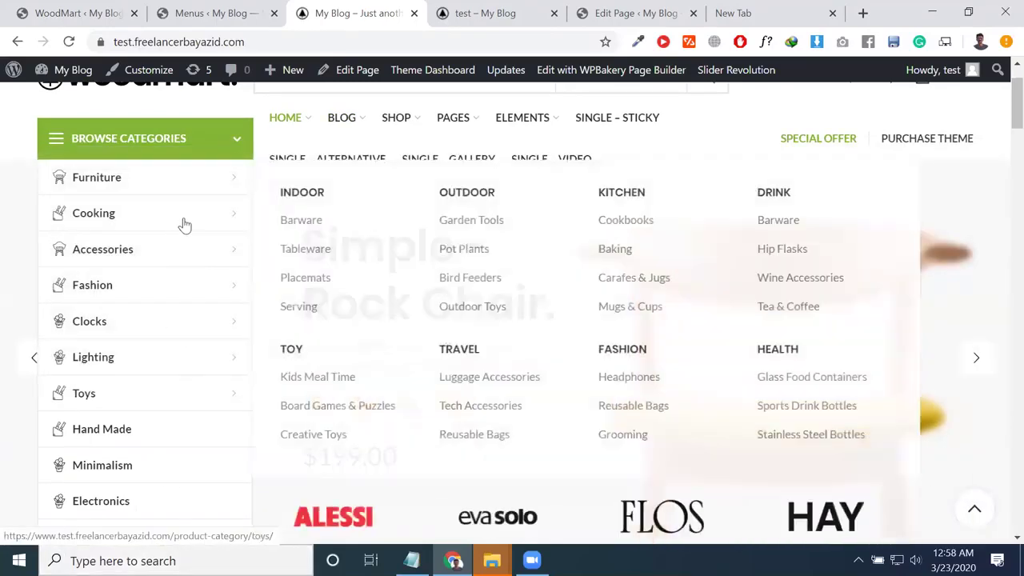
{"action": "mouse_move", "coordinate": [201, 189]}
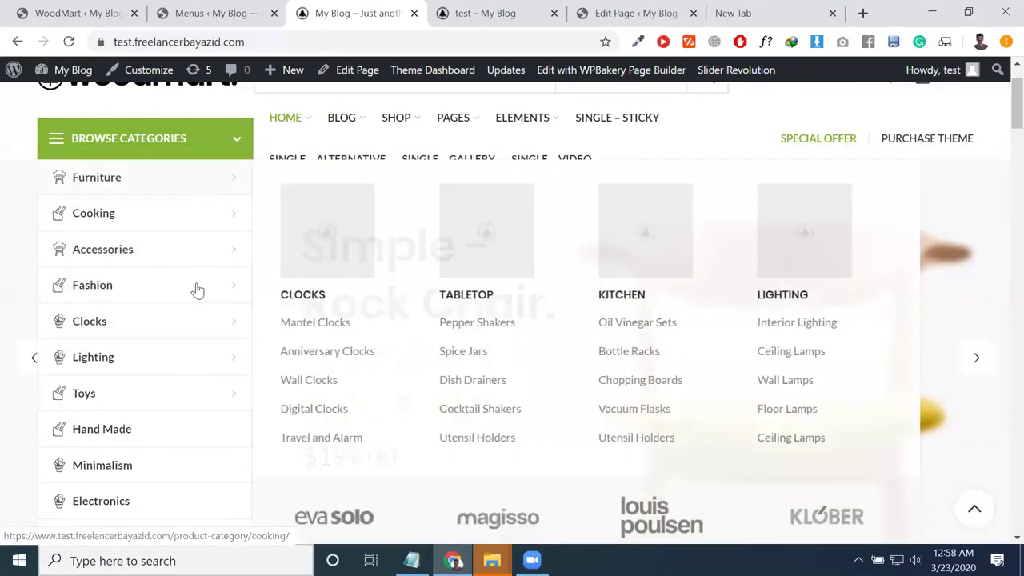
{"action": "left_click", "coordinate": [227, 13]}
{"action": "scroll", "coordinate": [379, 292], "scroll_direction": "down", "scroll_amount": 5}
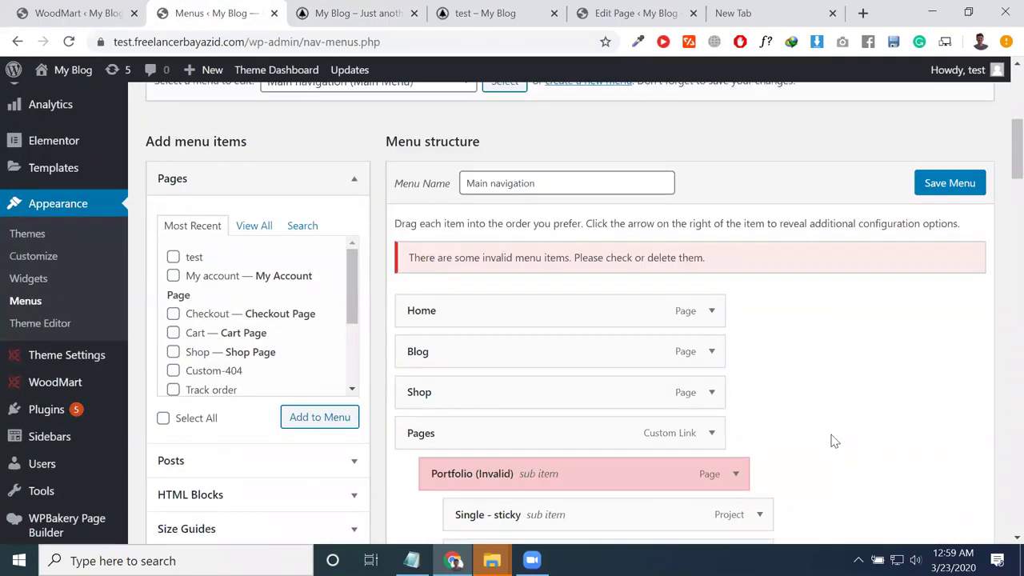
{"action": "scroll", "coordinate": [507, 391], "scroll_direction": "down", "scroll_amount": 1}
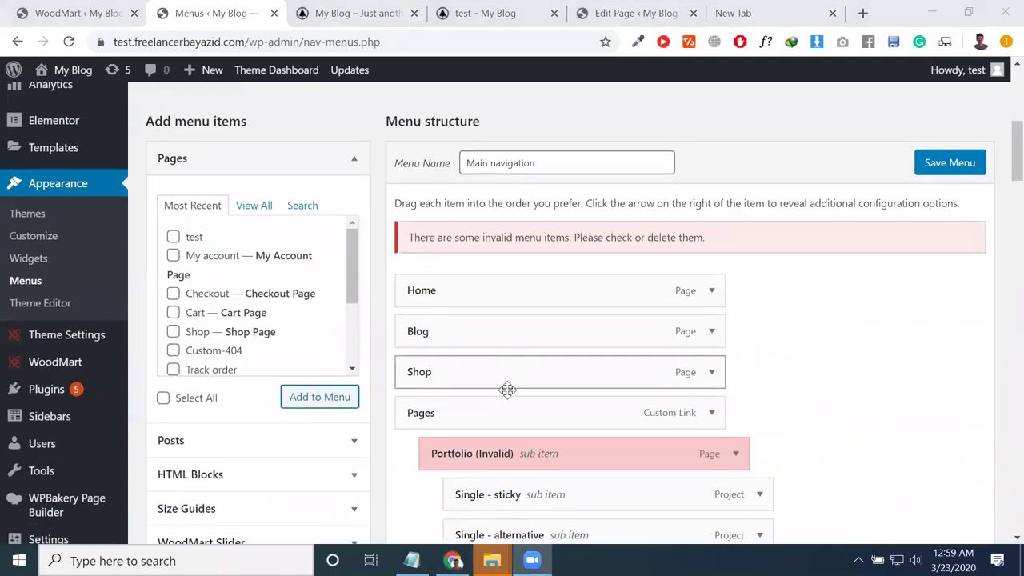
{"action": "left_click", "coordinate": [358, 12]}
{"action": "mouse_move", "coordinate": [455, 199]}
{"action": "mouse_move", "coordinate": [412, 204]}
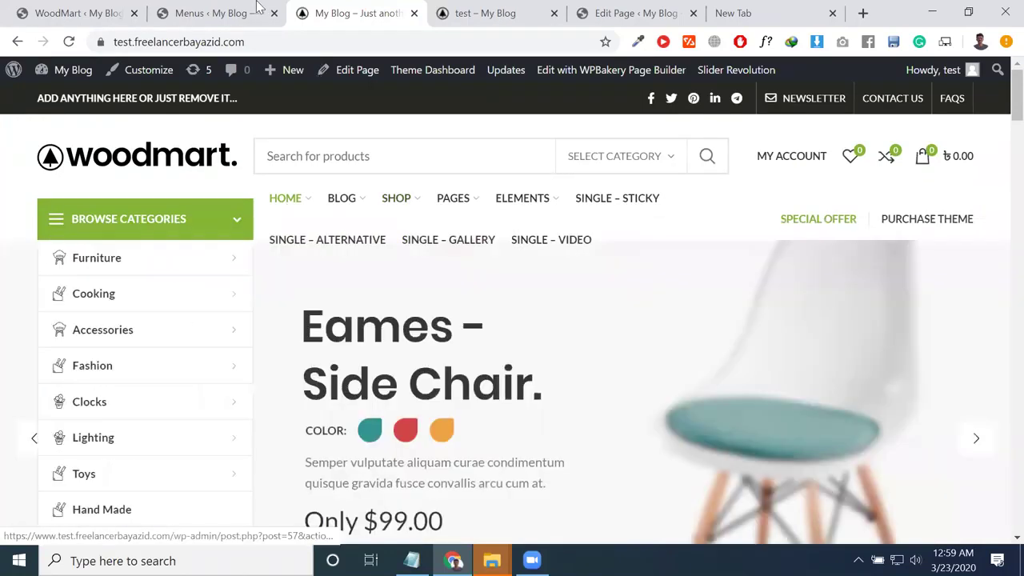
{"action": "left_click", "coordinate": [216, 13]}
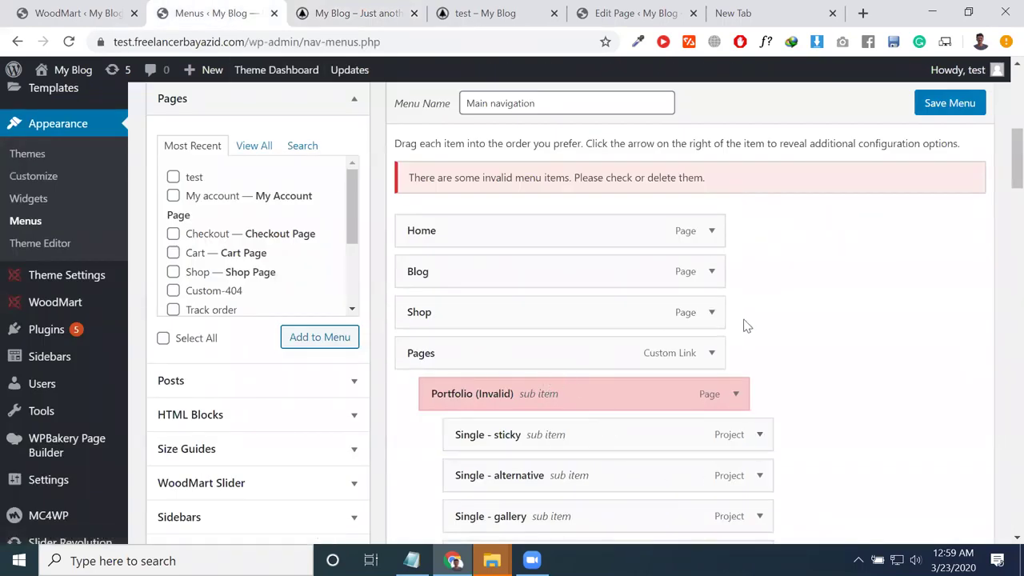
{"action": "left_click", "coordinate": [710, 313]}
Step: Review the Shop menu item's settings, collapsing and re-expanding it
{"action": "scroll", "coordinate": [548, 417], "scroll_direction": "down", "scroll_amount": 2}
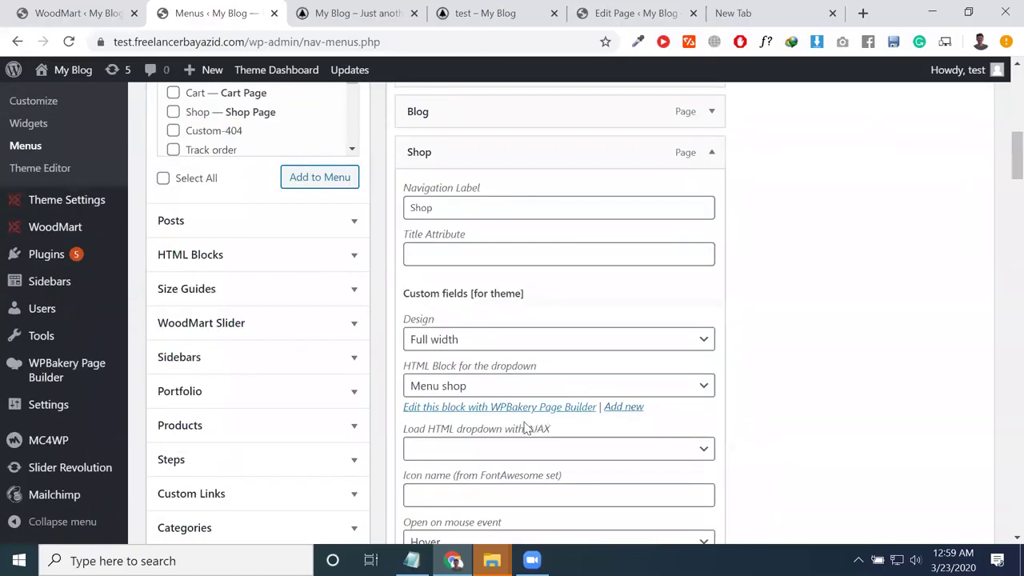
{"action": "scroll", "coordinate": [495, 324], "scroll_direction": "up", "scroll_amount": 1}
{"action": "double_click", "coordinate": [469, 291]}
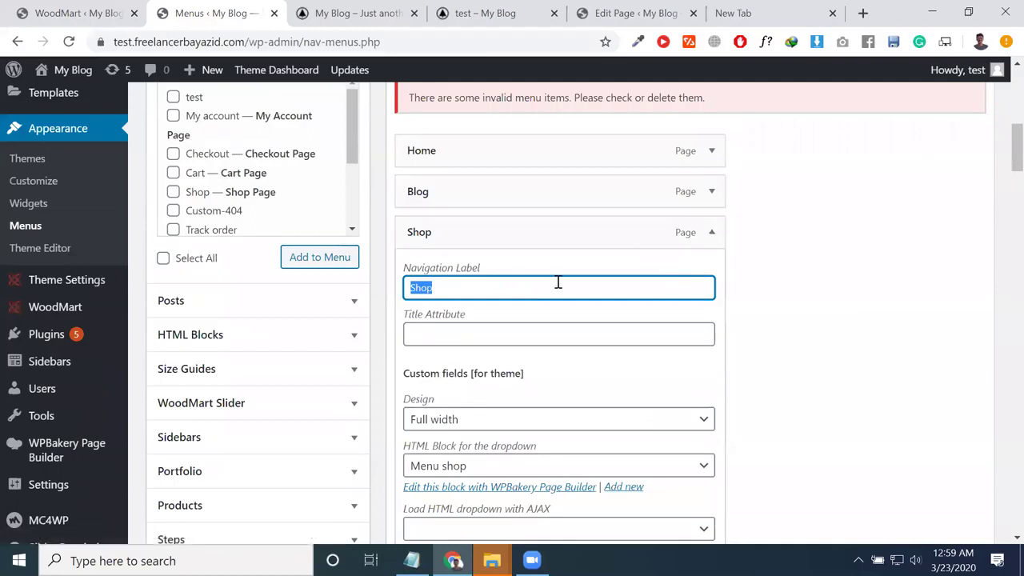
{"action": "left_click", "coordinate": [711, 234]}
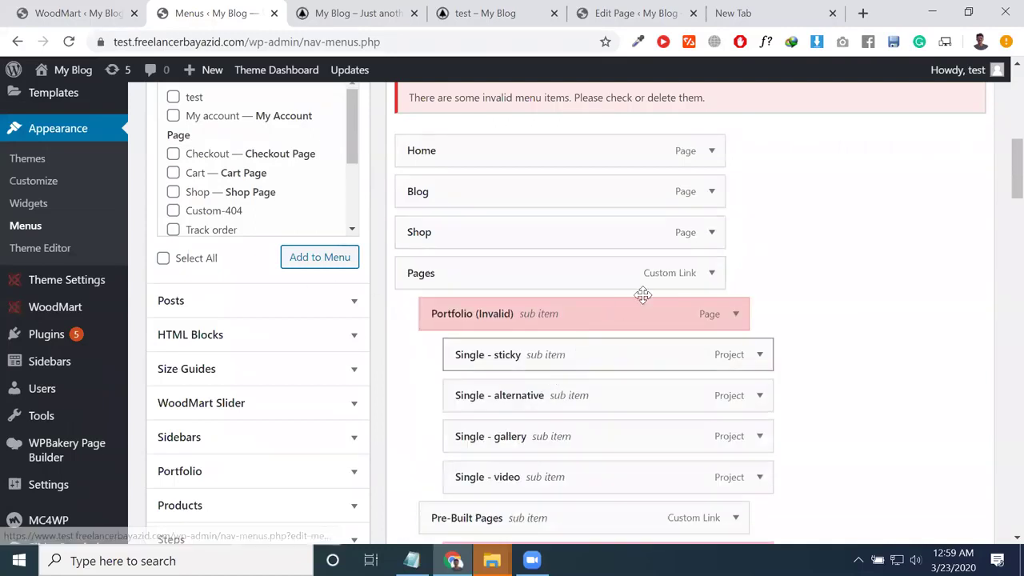
{"action": "left_click", "coordinate": [712, 234]}
{"action": "scroll", "coordinate": [523, 436], "scroll_direction": "down", "scroll_amount": 7}
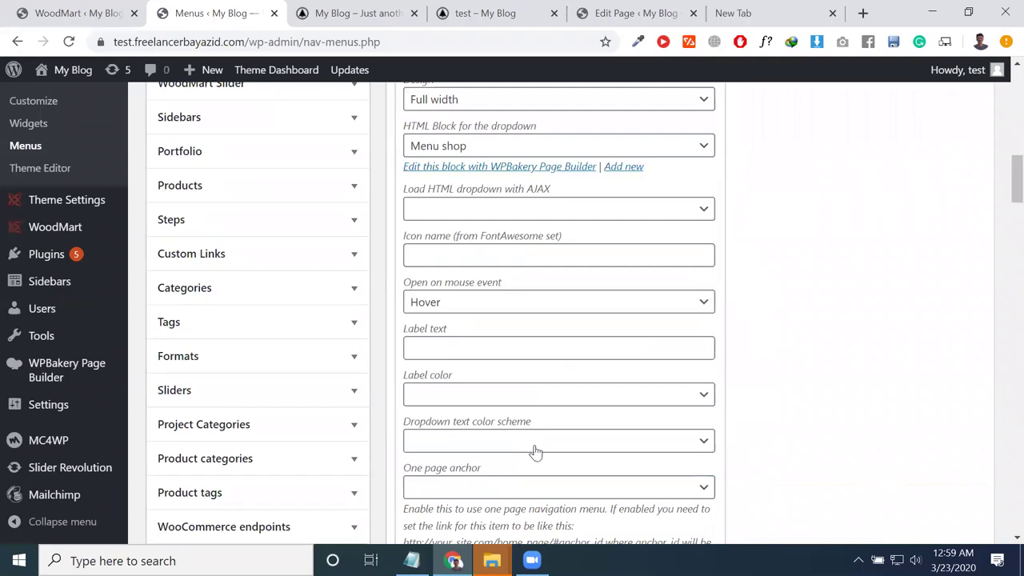
{"action": "scroll", "coordinate": [564, 486], "scroll_direction": "up", "scroll_amount": 7}
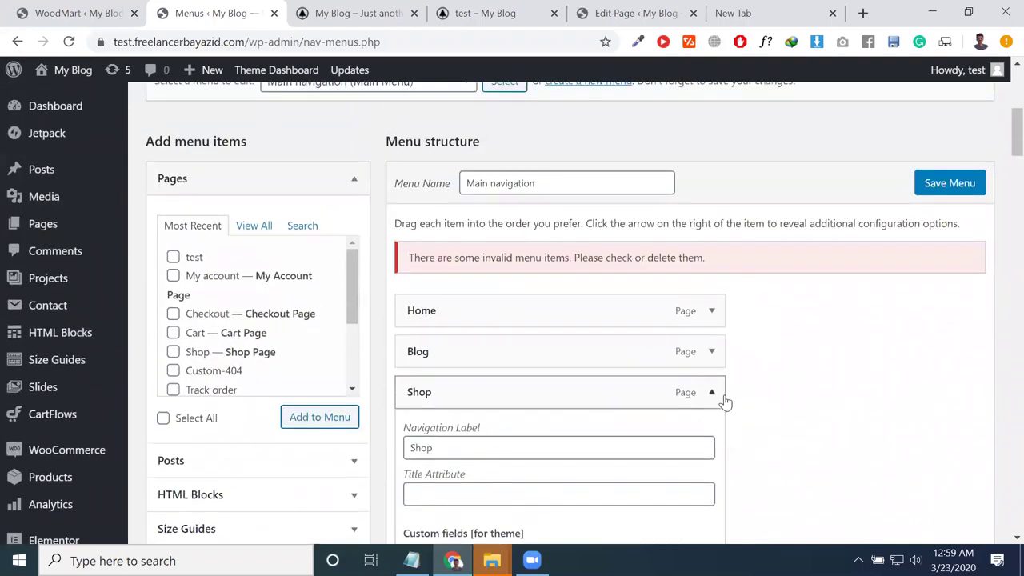
Step: Add the 'test' page from Pages > View All to the menu
{"action": "left_click", "coordinate": [257, 226]}
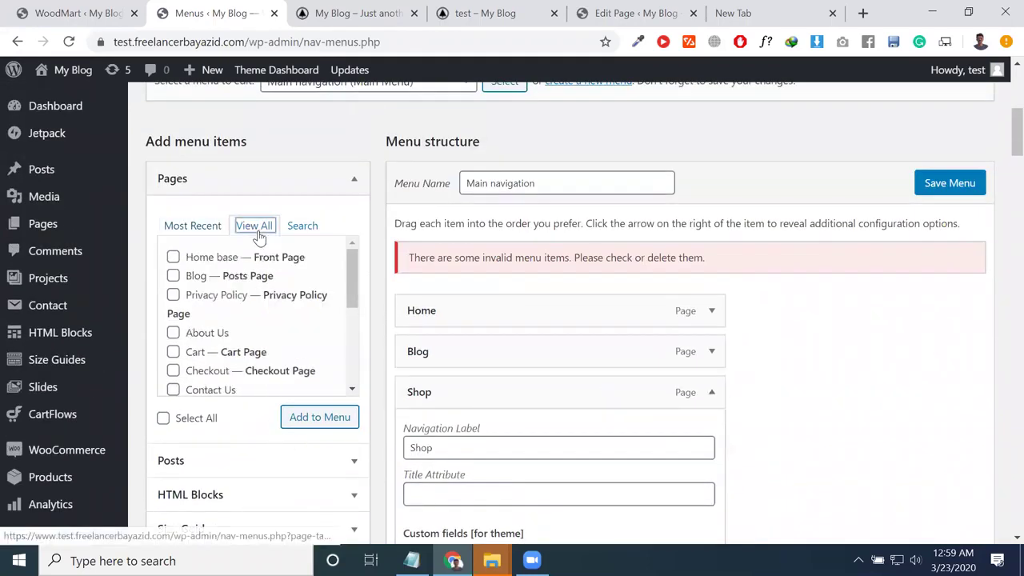
{"action": "scroll", "coordinate": [239, 365], "scroll_direction": "down", "scroll_amount": 2}
{"action": "scroll", "coordinate": [239, 365], "scroll_direction": "down", "scroll_amount": 3}
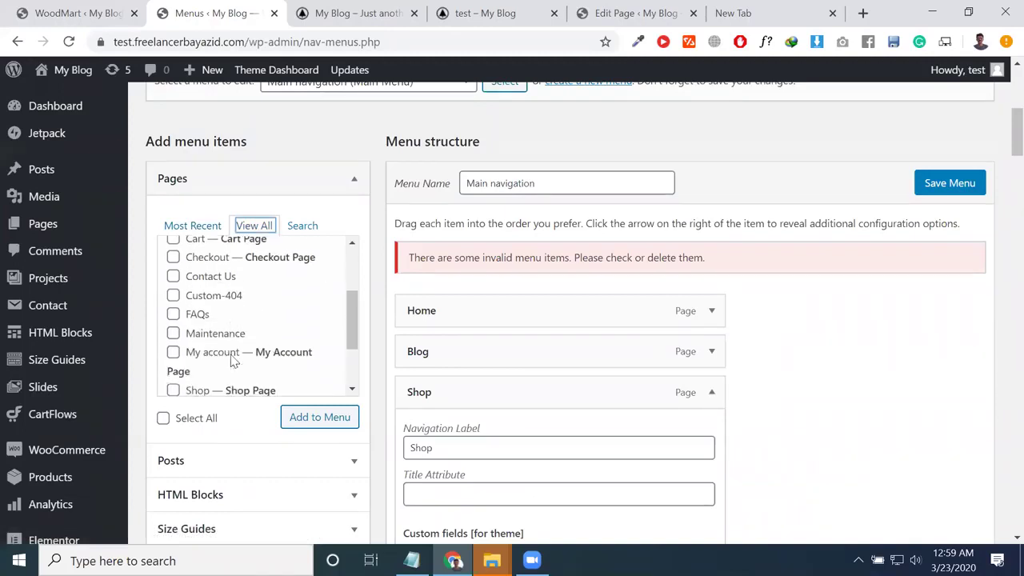
{"action": "left_click", "coordinate": [174, 341]}
{"action": "left_click", "coordinate": [319, 420]}
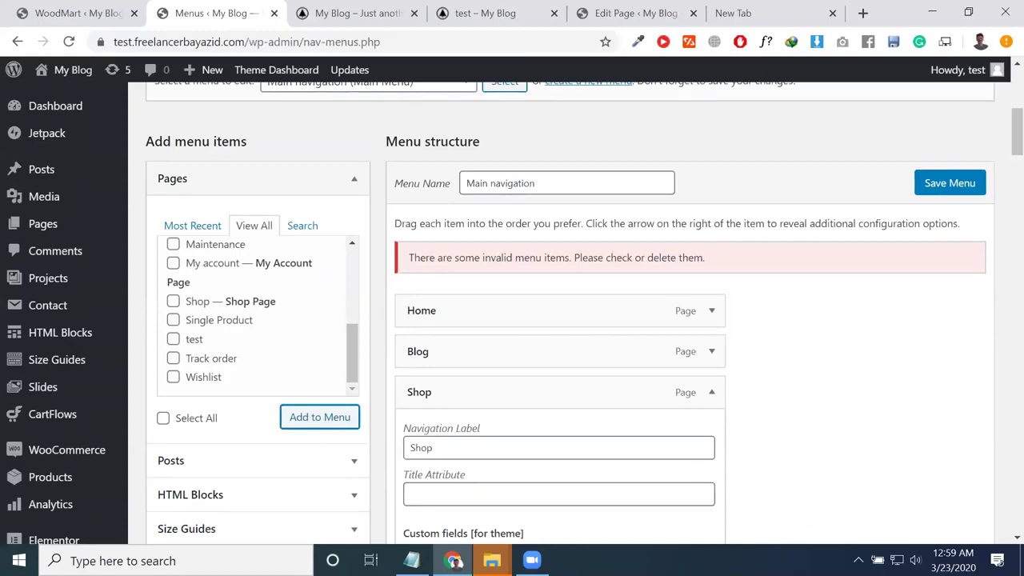
Step: Expand the new test menu item's settings down to its CSS classes field
{"action": "scroll", "coordinate": [686, 429], "scroll_direction": "down", "scroll_amount": 18}
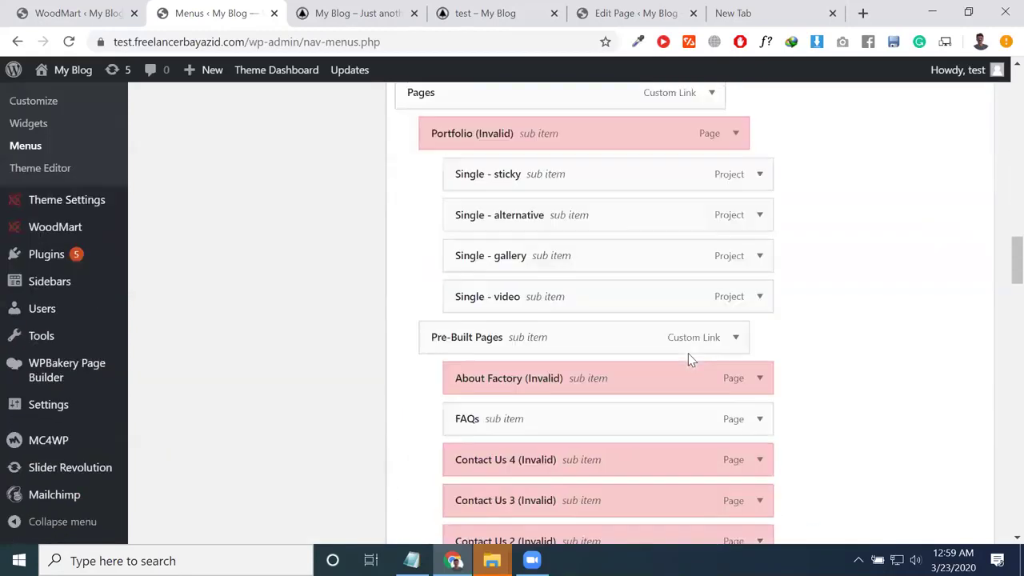
{"action": "scroll", "coordinate": [680, 350], "scroll_direction": "down", "scroll_amount": 15}
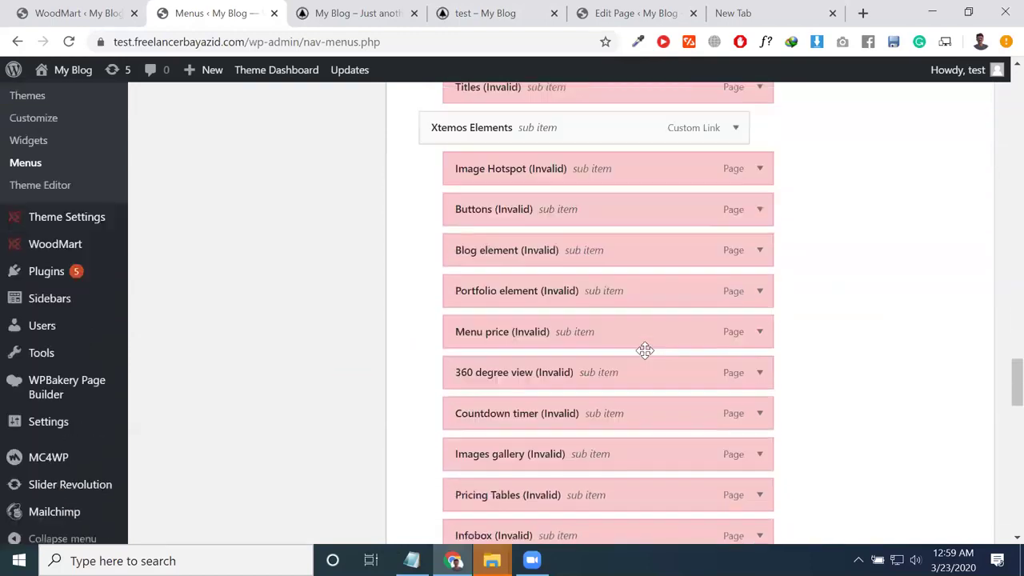
{"action": "scroll", "coordinate": [648, 344], "scroll_direction": "down", "scroll_amount": 6}
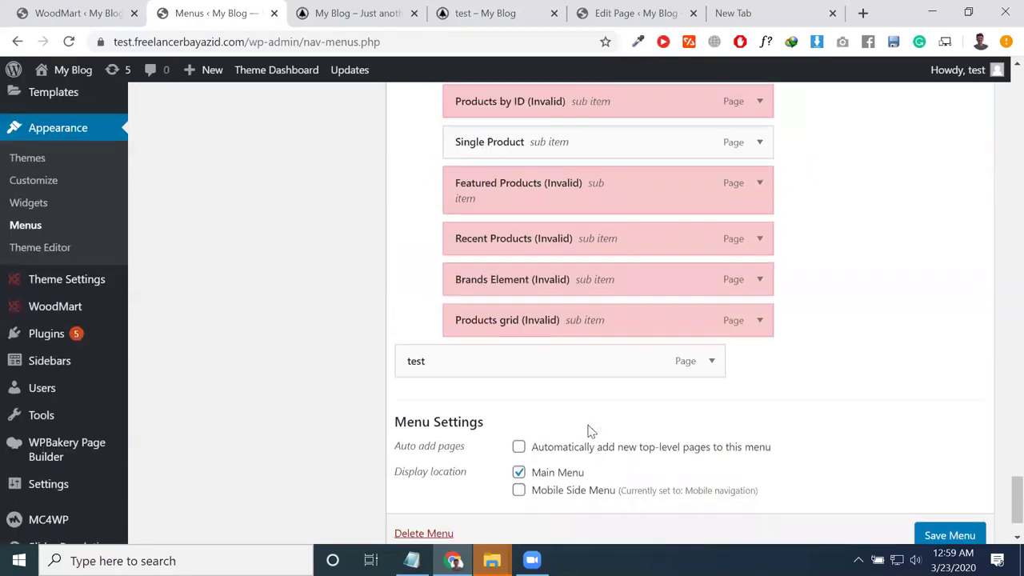
{"action": "left_click", "coordinate": [712, 362]}
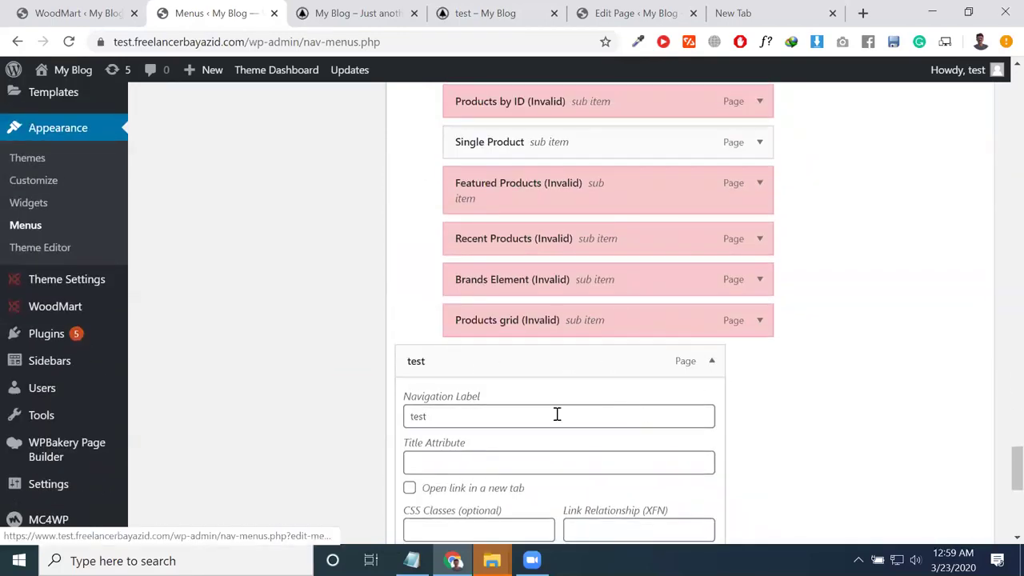
{"action": "scroll", "coordinate": [560, 408], "scroll_direction": "down", "scroll_amount": 3}
{"action": "scroll", "coordinate": [566, 404], "scroll_direction": "up", "scroll_amount": 1}
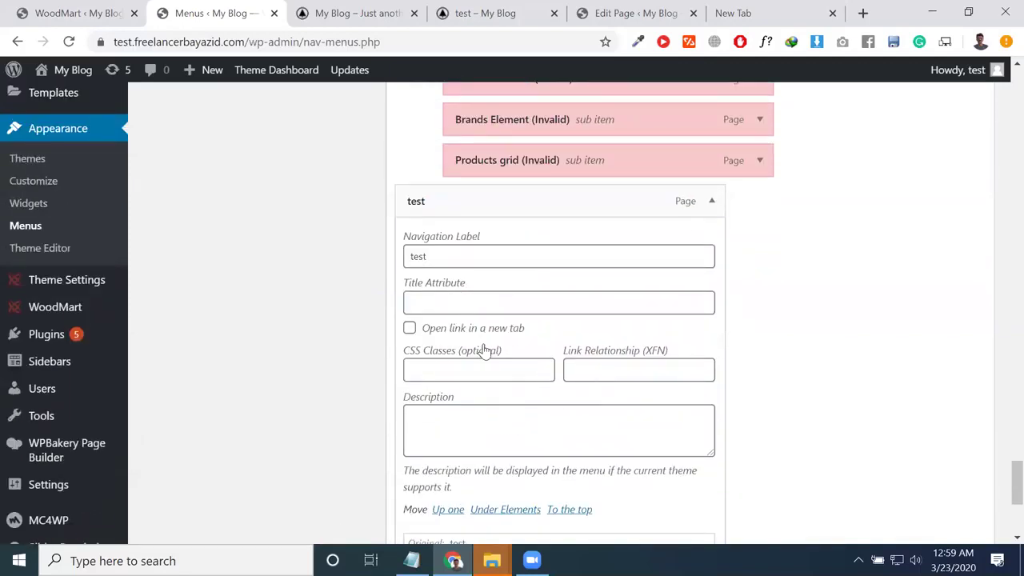
{"action": "scroll", "coordinate": [487, 354], "scroll_direction": "down", "scroll_amount": 1}
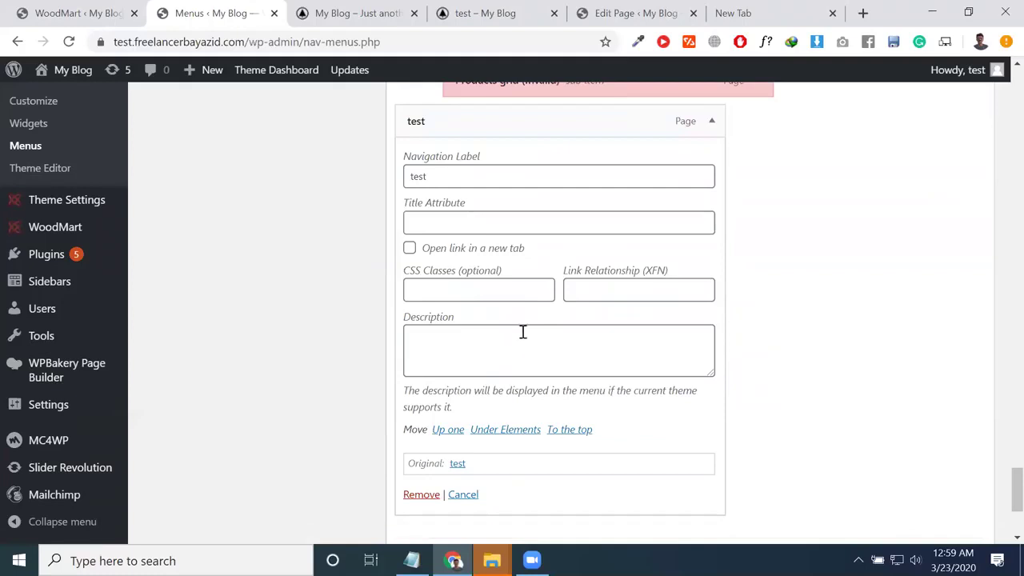
{"action": "left_click", "coordinate": [486, 295]}
{"action": "scroll", "coordinate": [498, 334], "scroll_direction": "up", "scroll_amount": 20}
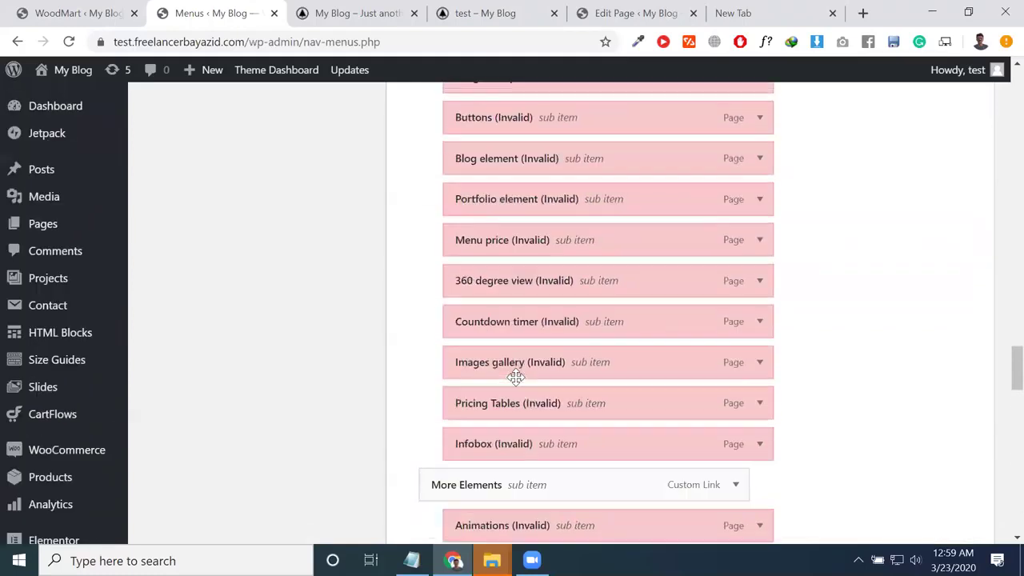
{"action": "scroll", "coordinate": [517, 376], "scroll_direction": "up", "scroll_amount": 10}
{"action": "scroll", "coordinate": [496, 328], "scroll_direction": "up", "scroll_amount": 2}
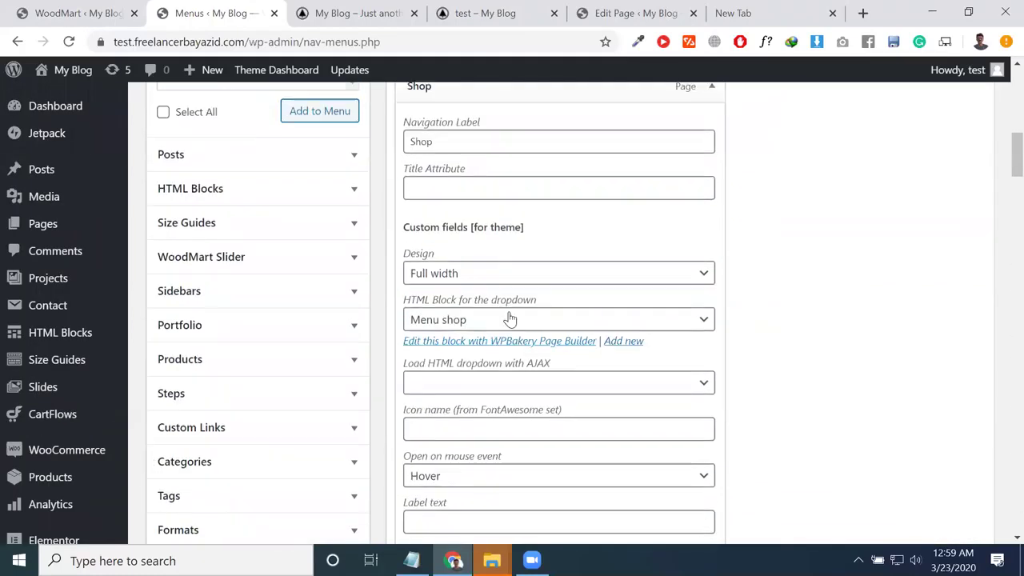
Step: Try the Default design for the Shop item, then restore Full width
{"action": "scroll", "coordinate": [482, 306], "scroll_direction": "up", "scroll_amount": 1}
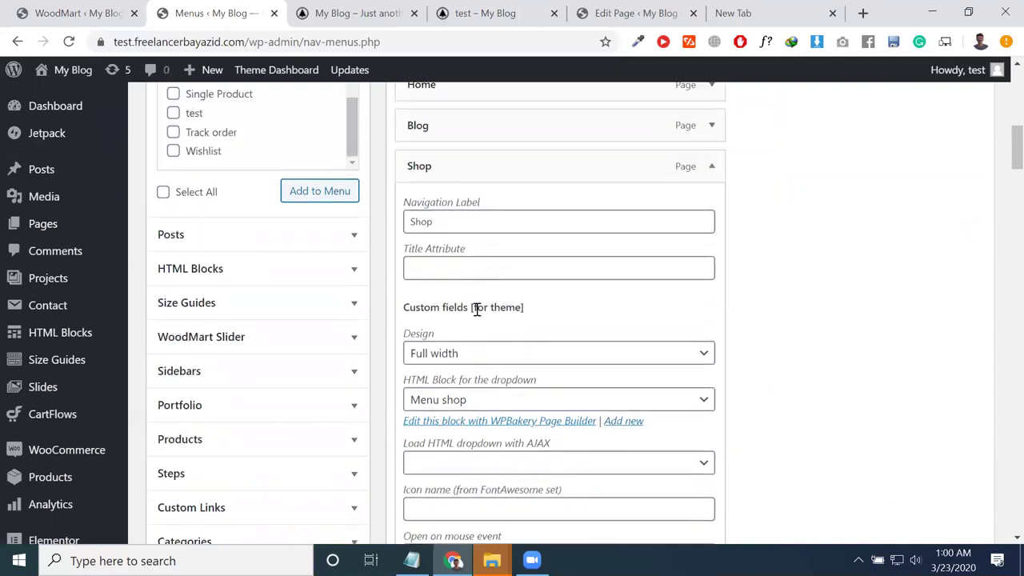
{"action": "left_click", "coordinate": [465, 353]}
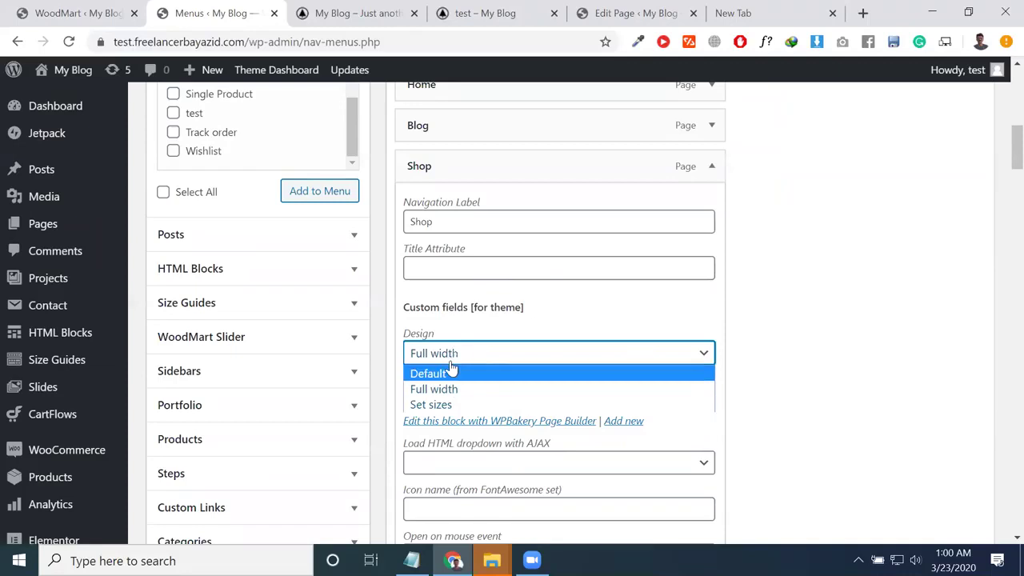
{"action": "left_click", "coordinate": [449, 376]}
{"action": "left_click", "coordinate": [464, 361]}
{"action": "left_click", "coordinate": [459, 389]}
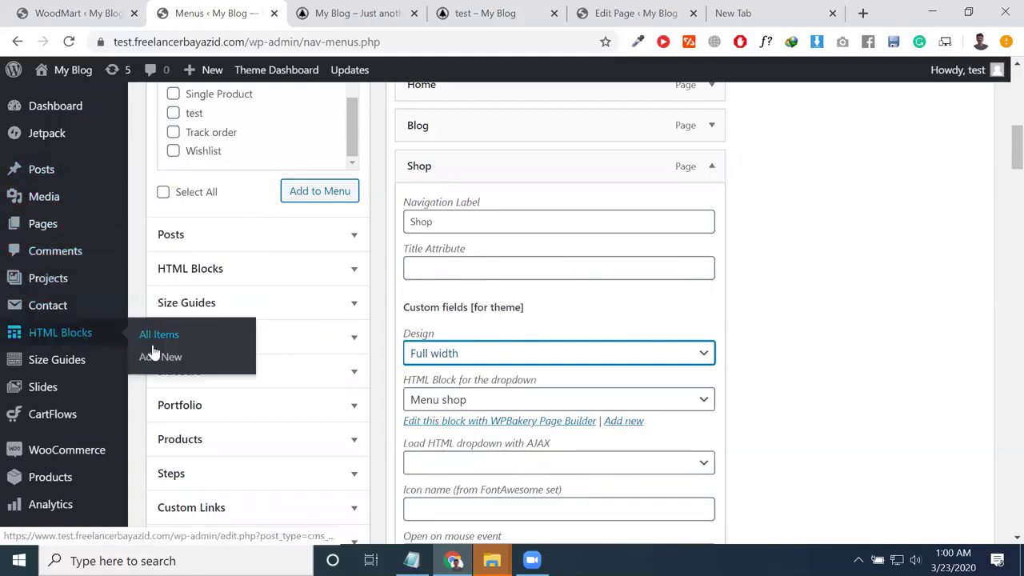
{"action": "left_click", "coordinate": [447, 359]}
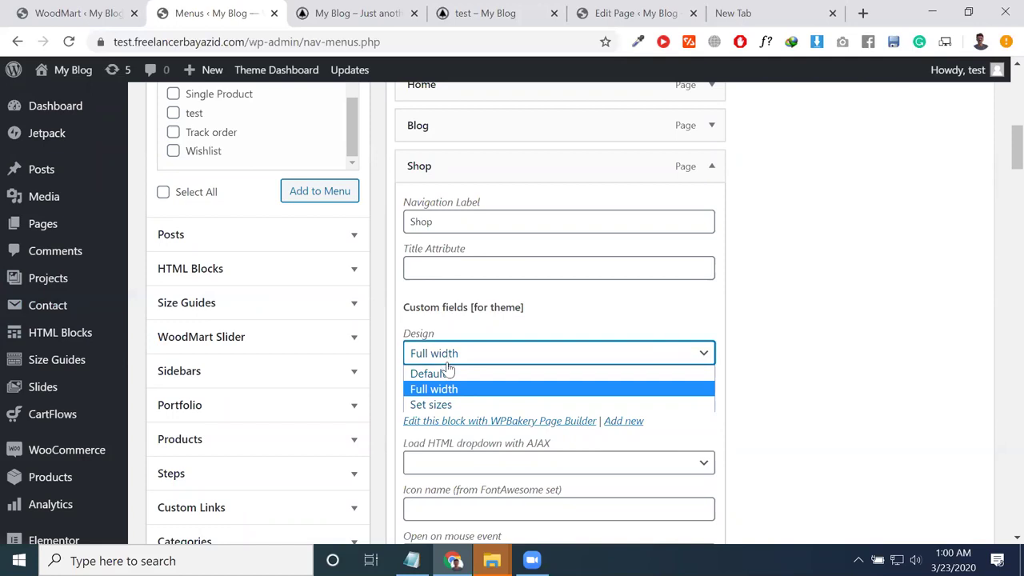
{"action": "left_click", "coordinate": [837, 328]}
Step: Open the HTML Blocks list in a new tab and come back to the menu editor
{"action": "mouse_move", "coordinate": [89, 333]}
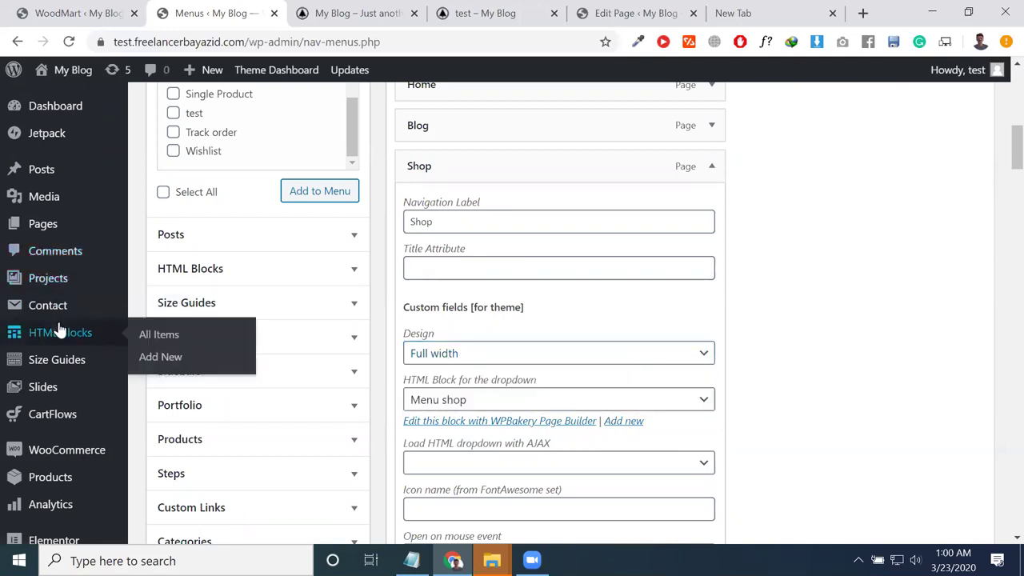
{"action": "right_click", "coordinate": [147, 346]}
{"action": "left_click", "coordinate": [194, 118]}
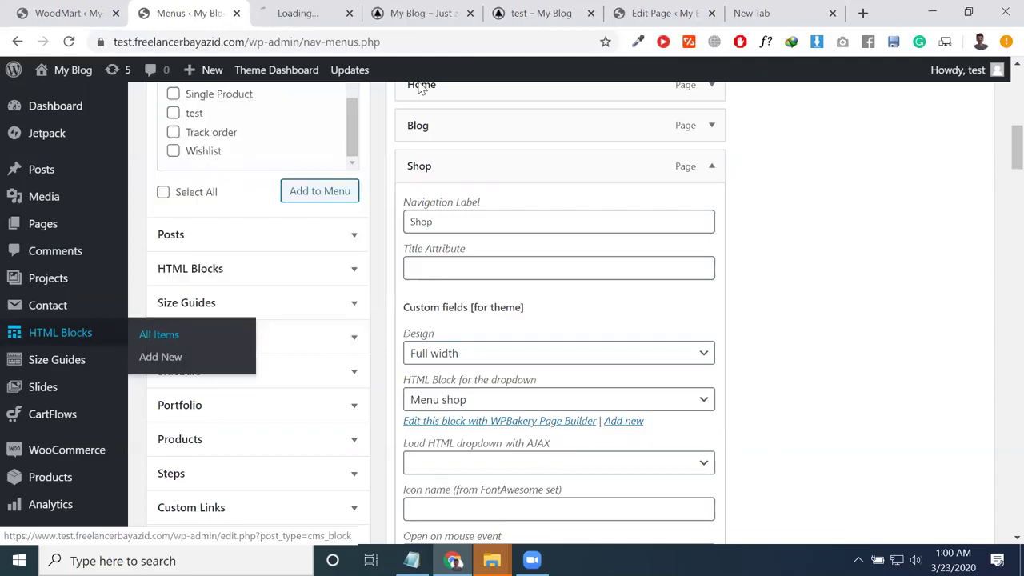
{"action": "left_click", "coordinate": [306, 7]}
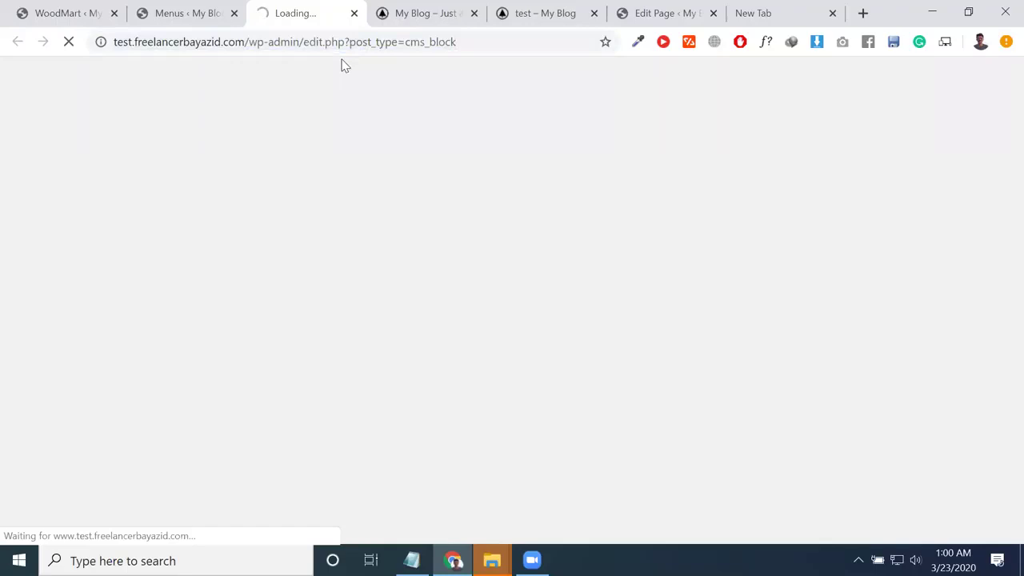
{"action": "left_click", "coordinate": [204, 9]}
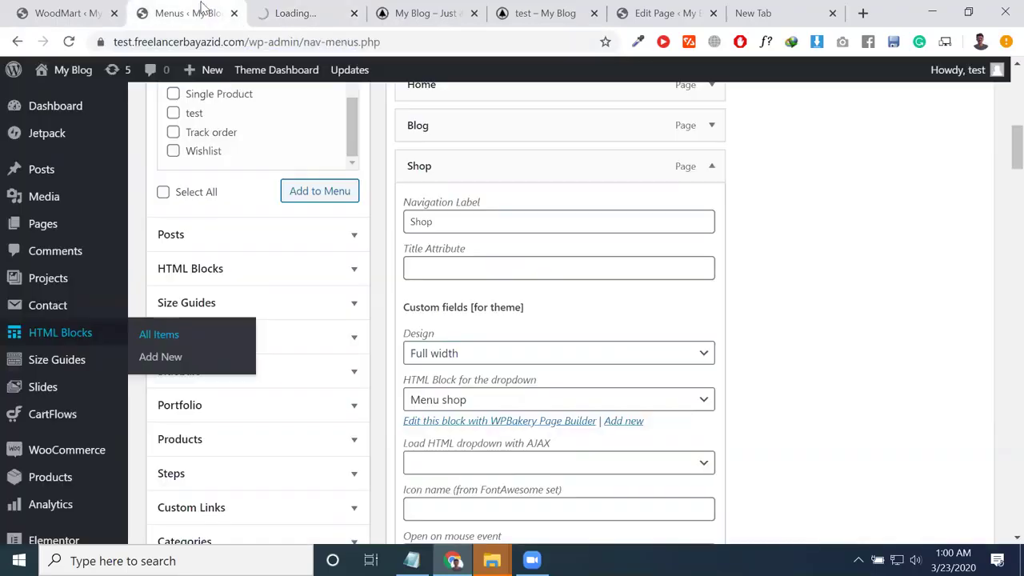
Step: Set Shop's dropdown HTML block to Menu blog and save the Main navigation
{"action": "left_click", "coordinate": [473, 400]}
{"action": "scroll", "coordinate": [490, 320], "scroll_direction": "down", "scroll_amount": 3}
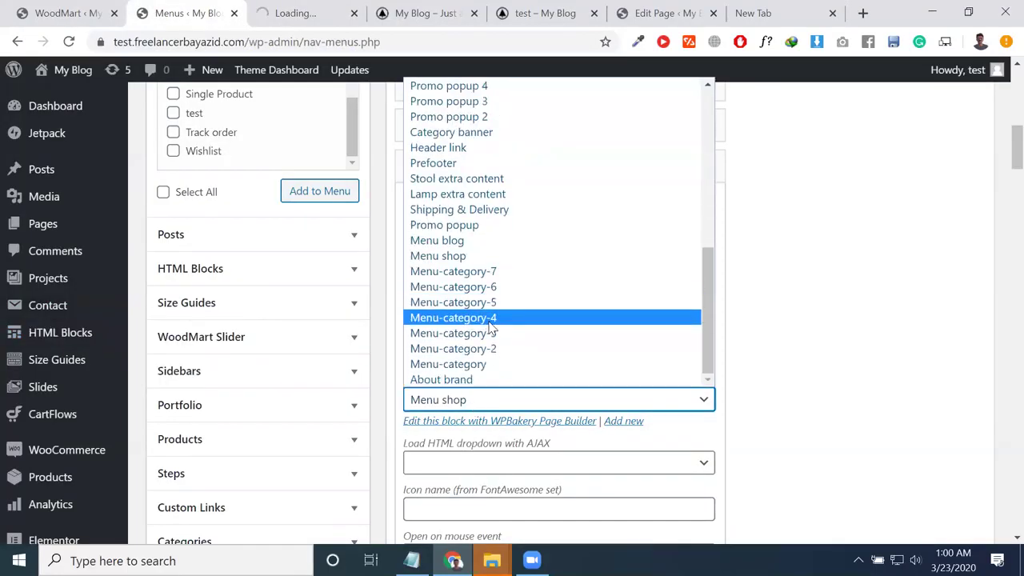
{"action": "scroll", "coordinate": [500, 336], "scroll_direction": "up", "scroll_amount": 4}
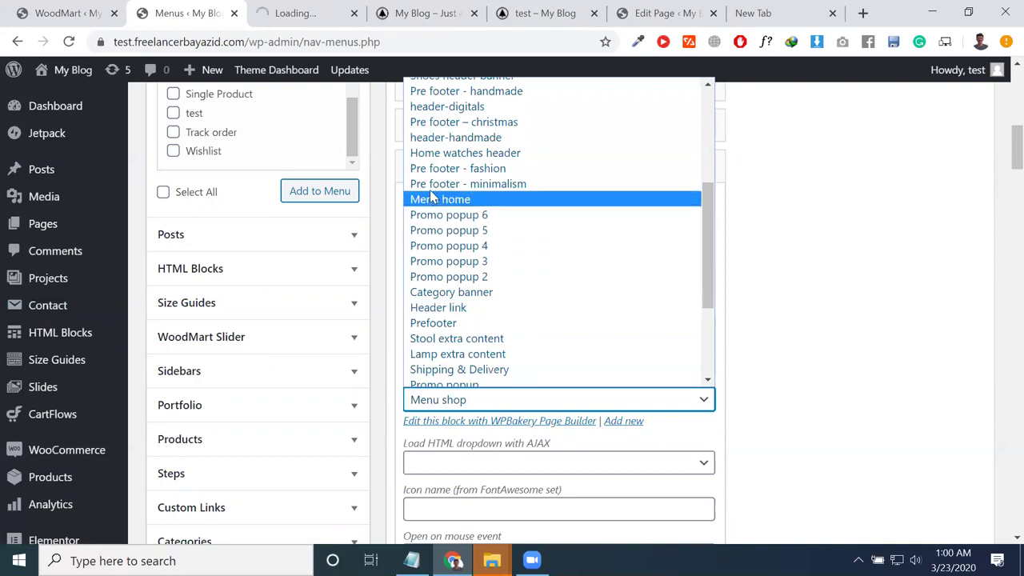
{"action": "scroll", "coordinate": [448, 208], "scroll_direction": "up", "scroll_amount": 5}
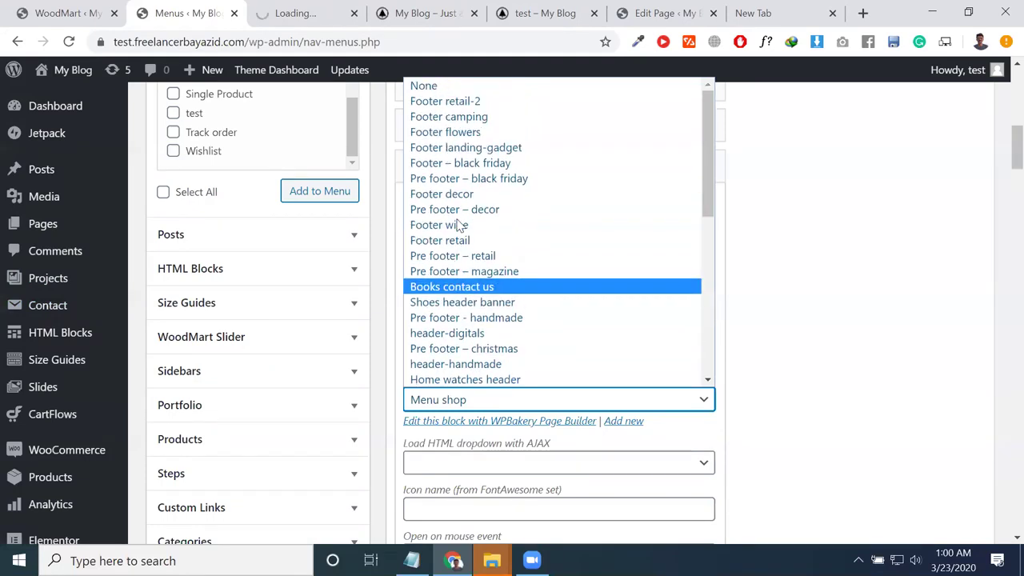
{"action": "scroll", "coordinate": [458, 230], "scroll_direction": "down", "scroll_amount": 5}
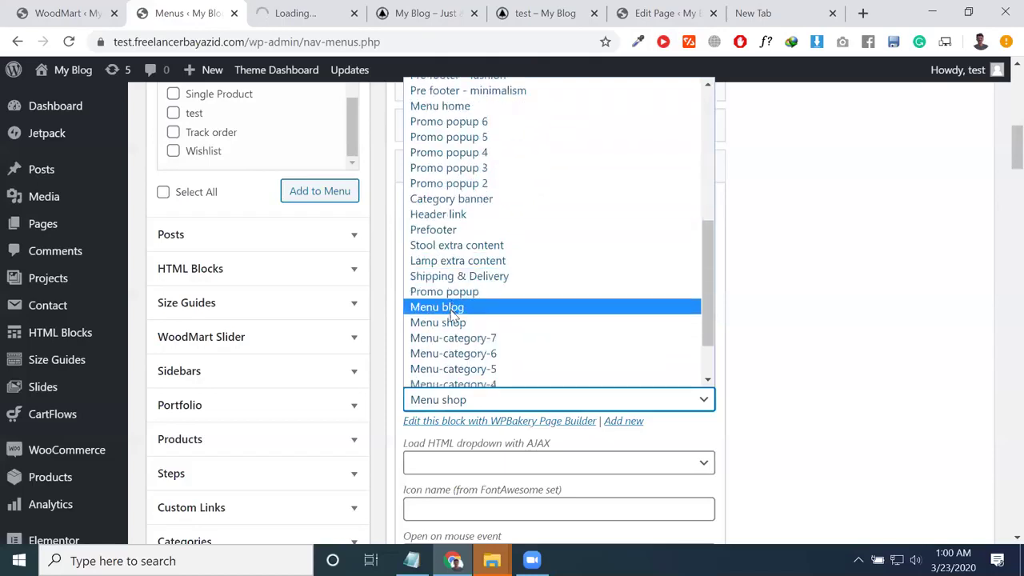
{"action": "left_click", "coordinate": [469, 323]}
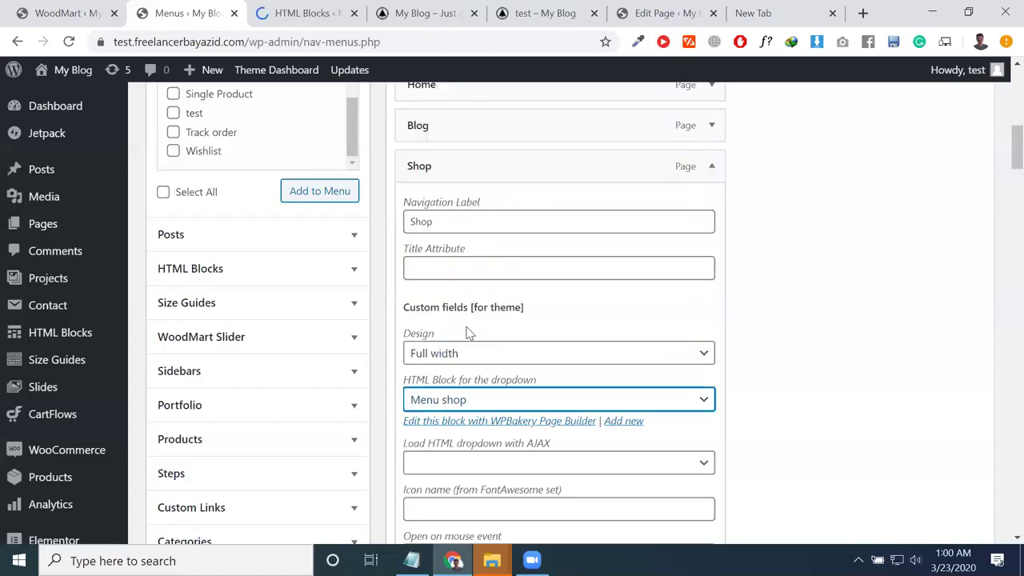
{"action": "left_click", "coordinate": [445, 403]}
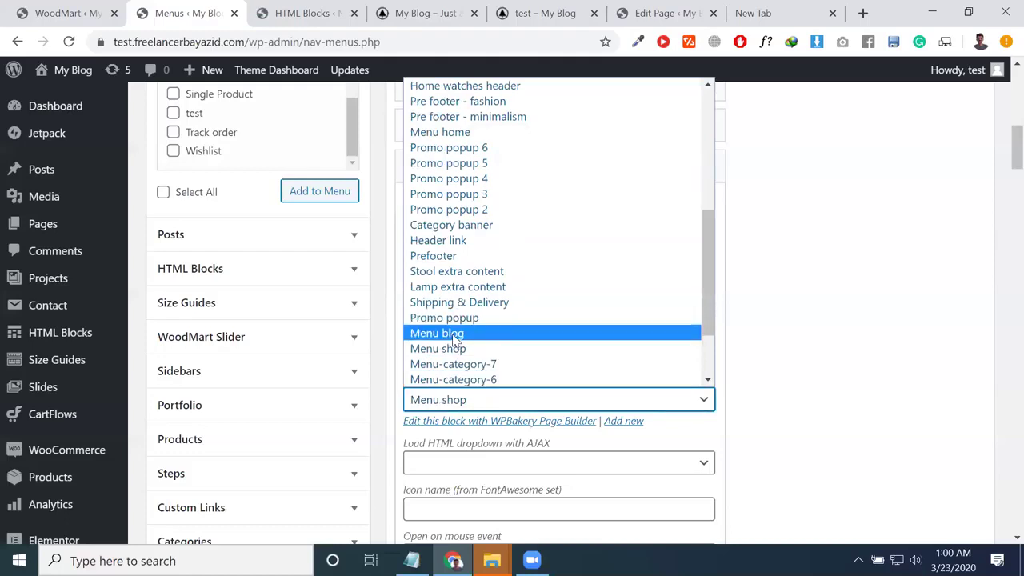
{"action": "left_click", "coordinate": [456, 333]}
{"action": "scroll", "coordinate": [519, 381], "scroll_direction": "down", "scroll_amount": 5}
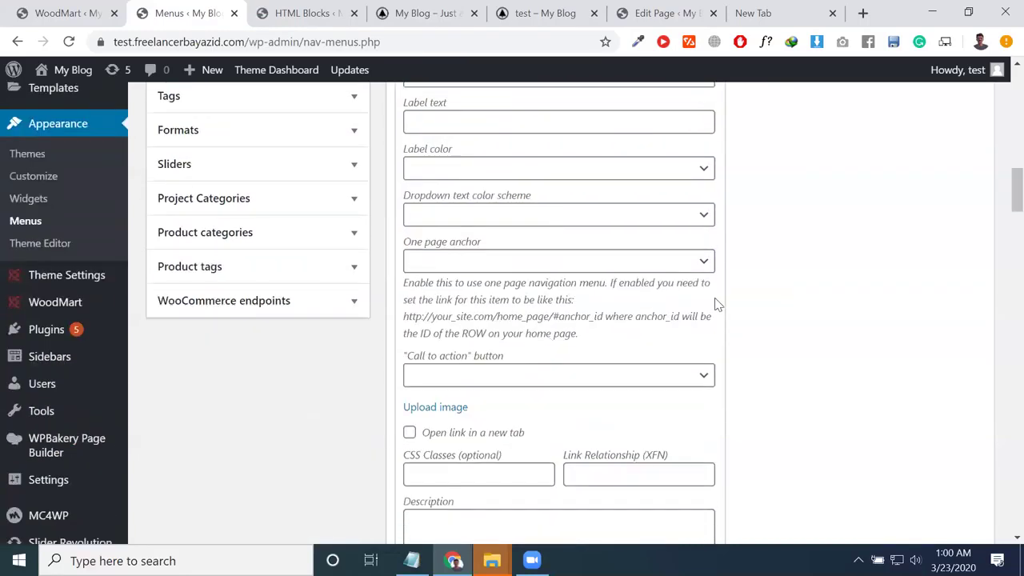
{"action": "scroll", "coordinate": [715, 302], "scroll_direction": "up", "scroll_amount": 13}
{"action": "scroll", "coordinate": [997, 489], "scroll_direction": "down", "scroll_amount": 4}
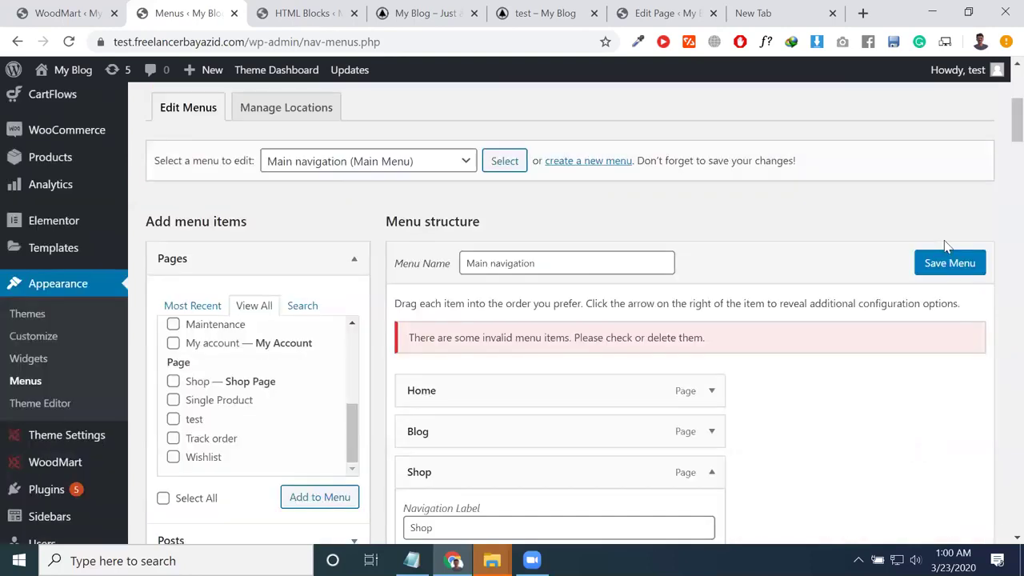
{"action": "left_click", "coordinate": [928, 263]}
{"action": "left_click", "coordinate": [304, 13]}
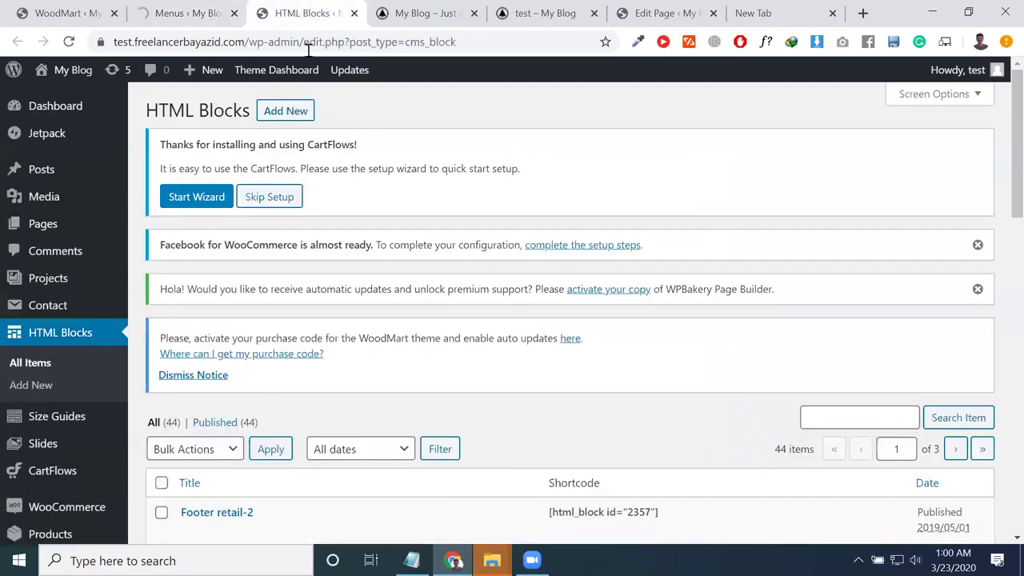
Step: Reload the storefront homepage to check the new menu, then return to the Menus editor
{"action": "mouse_move", "coordinate": [64, 69]}
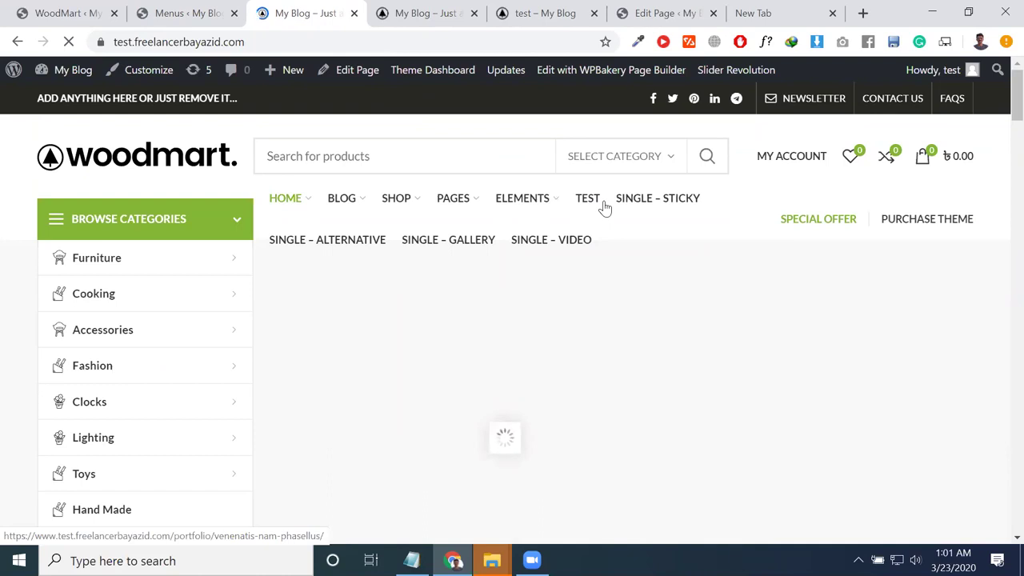
{"action": "left_click", "coordinate": [184, 14]}
{"action": "left_click", "coordinate": [302, 13]}
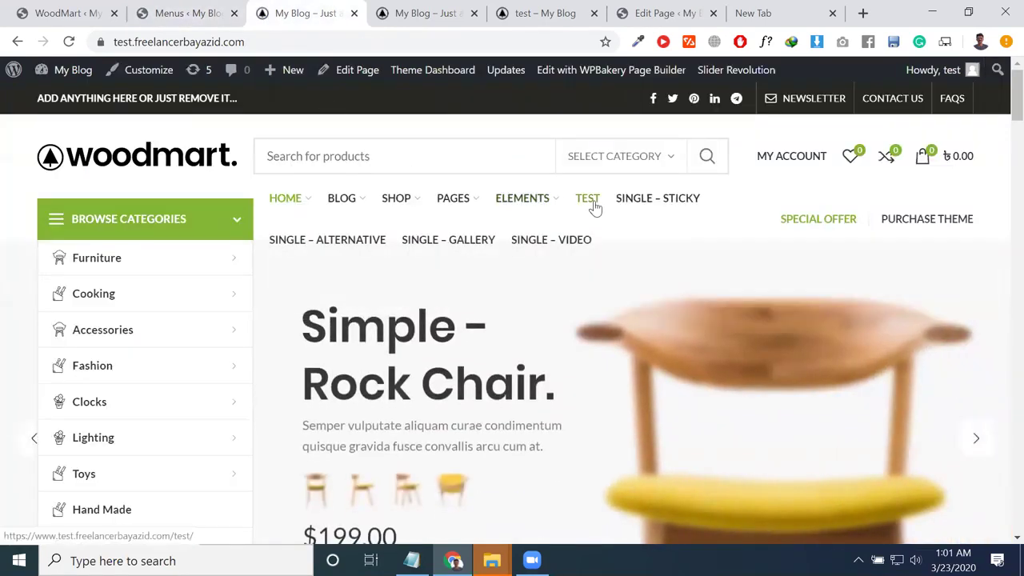
{"action": "left_click", "coordinate": [69, 42]}
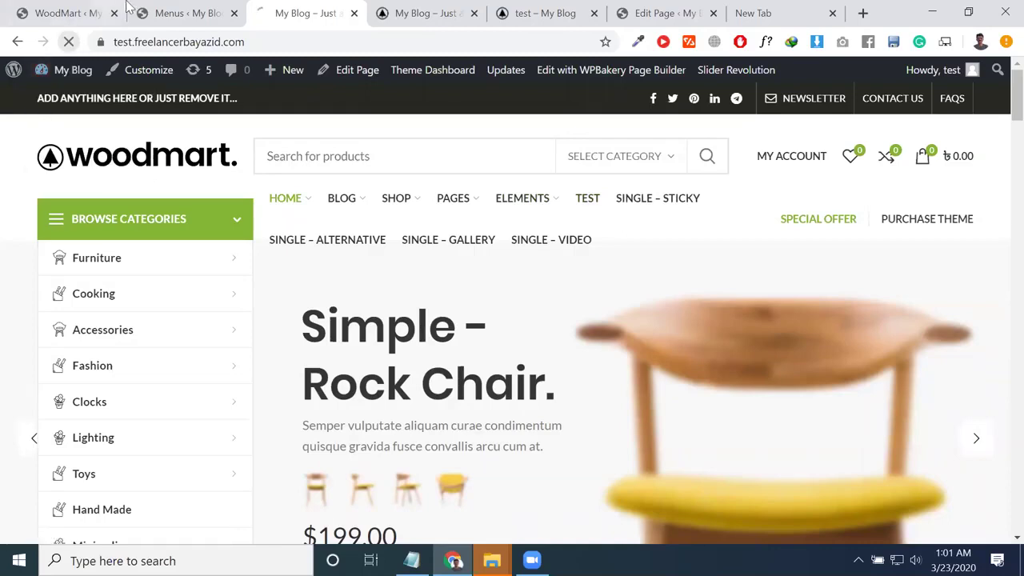
{"action": "left_click", "coordinate": [120, 10]}
{"action": "scroll", "coordinate": [441, 365], "scroll_direction": "down", "scroll_amount": 5}
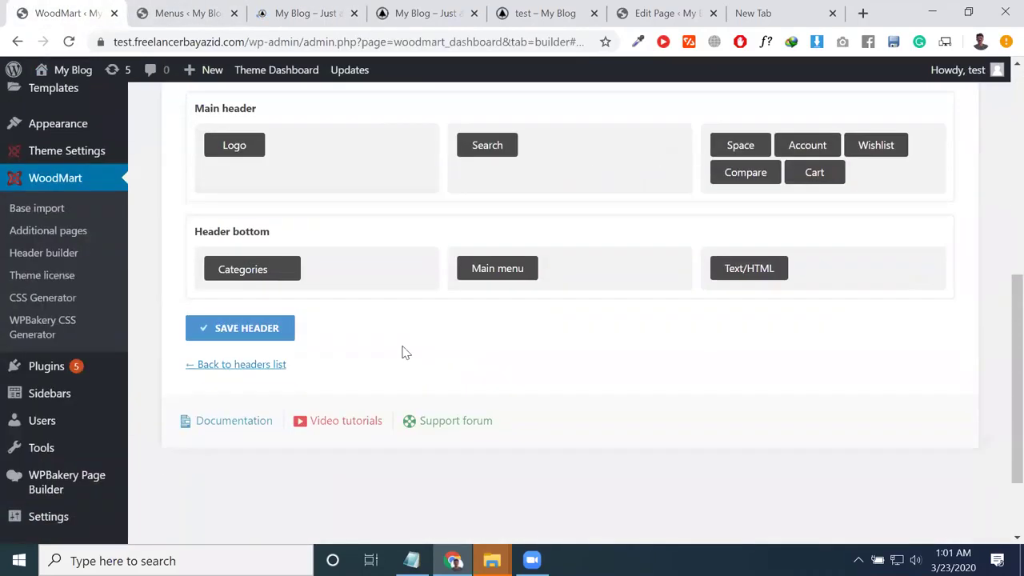
{"action": "left_click", "coordinate": [184, 13]}
{"action": "scroll", "coordinate": [488, 435], "scroll_direction": "down", "scroll_amount": 4}
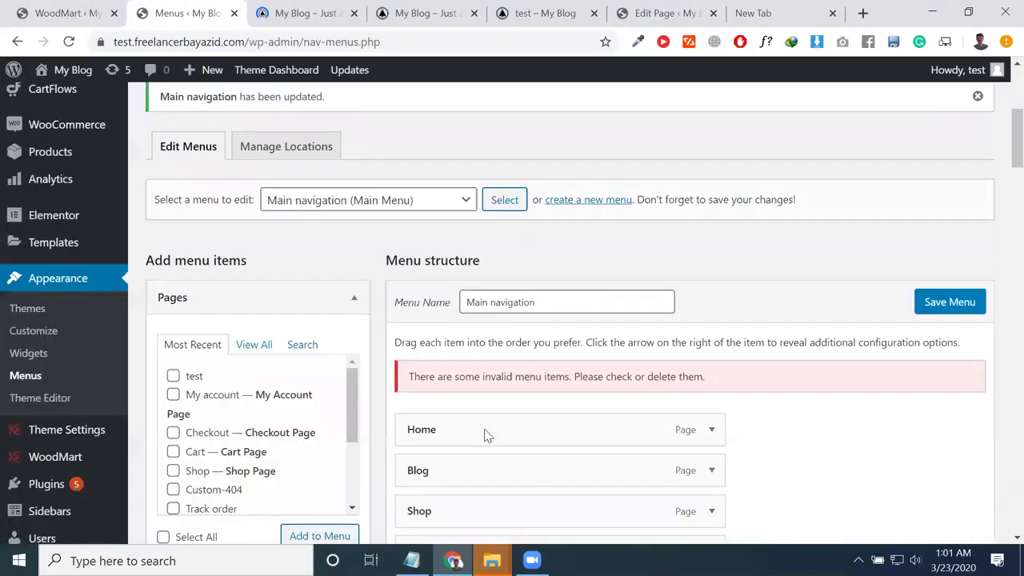
Step: Expand the Shop item and confirm its dropdown HTML block is Menu blog
{"action": "scroll", "coordinate": [488, 435], "scroll_direction": "down", "scroll_amount": 2}
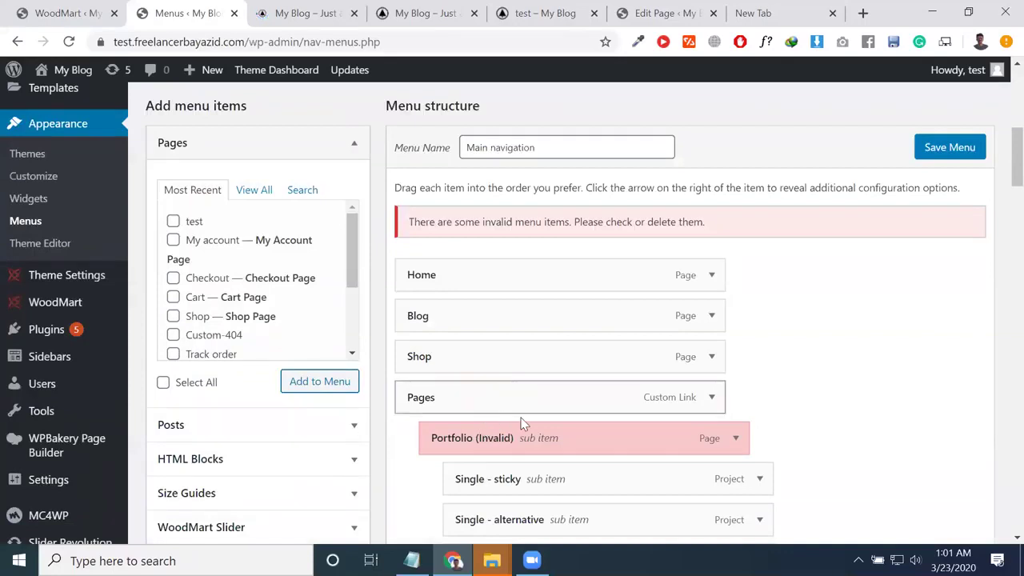
{"action": "left_click", "coordinate": [712, 356]}
{"action": "scroll", "coordinate": [480, 480], "scroll_direction": "down", "scroll_amount": 3}
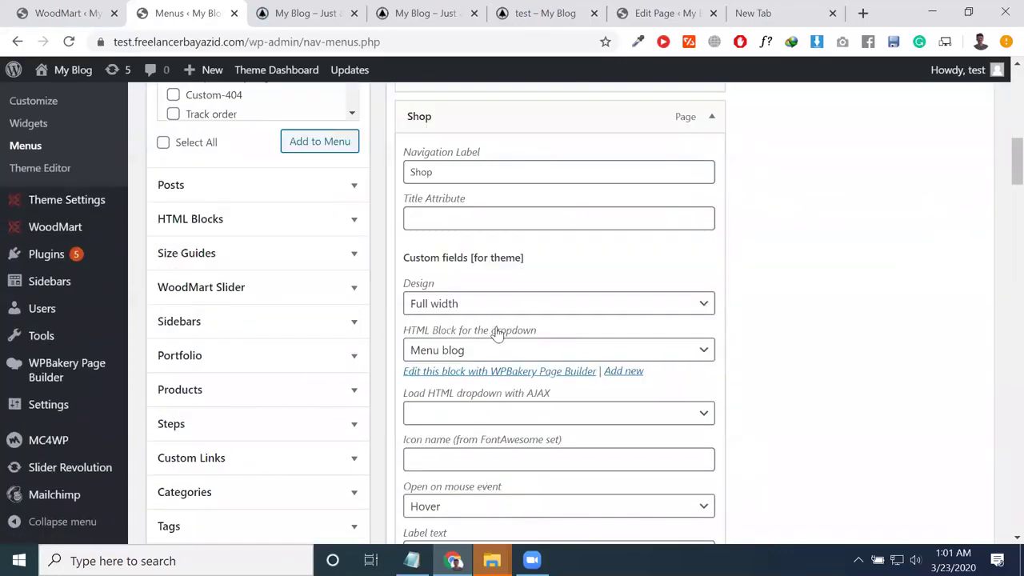
{"action": "left_click", "coordinate": [510, 353]}
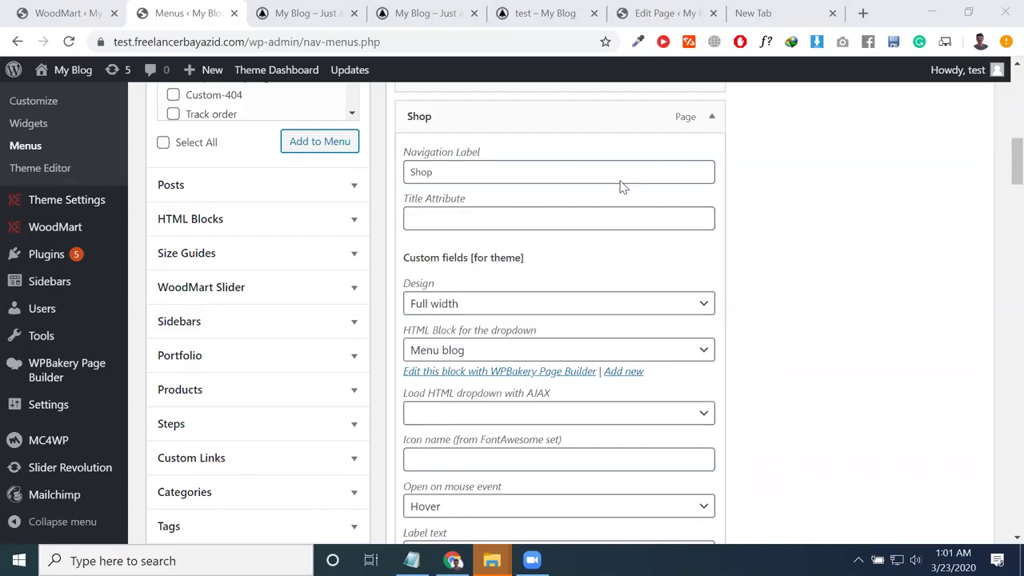
{"action": "left_click", "coordinate": [760, 13]}
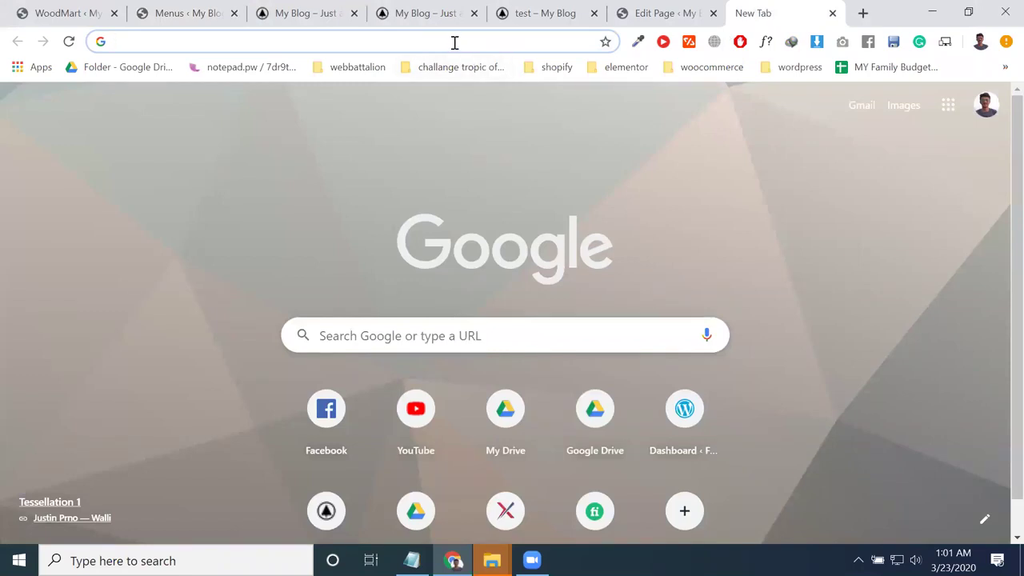
{"action": "left_click", "coordinate": [208, 11]}
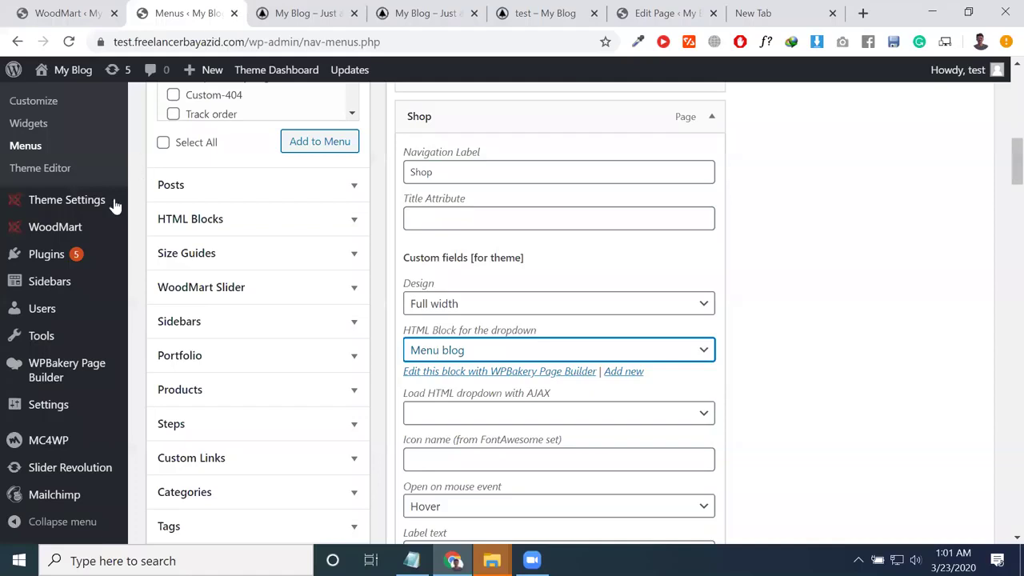
Step: Go to the HTML Blocks list from the admin sidebar
{"action": "scroll", "coordinate": [88, 328], "scroll_direction": "down", "scroll_amount": 1}
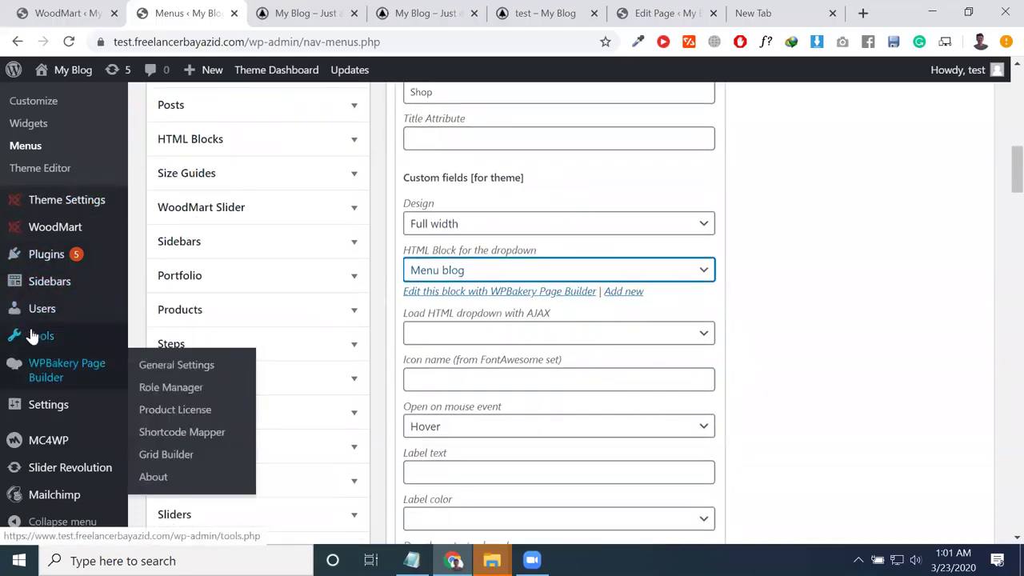
{"action": "scroll", "coordinate": [44, 343], "scroll_direction": "up", "scroll_amount": 2}
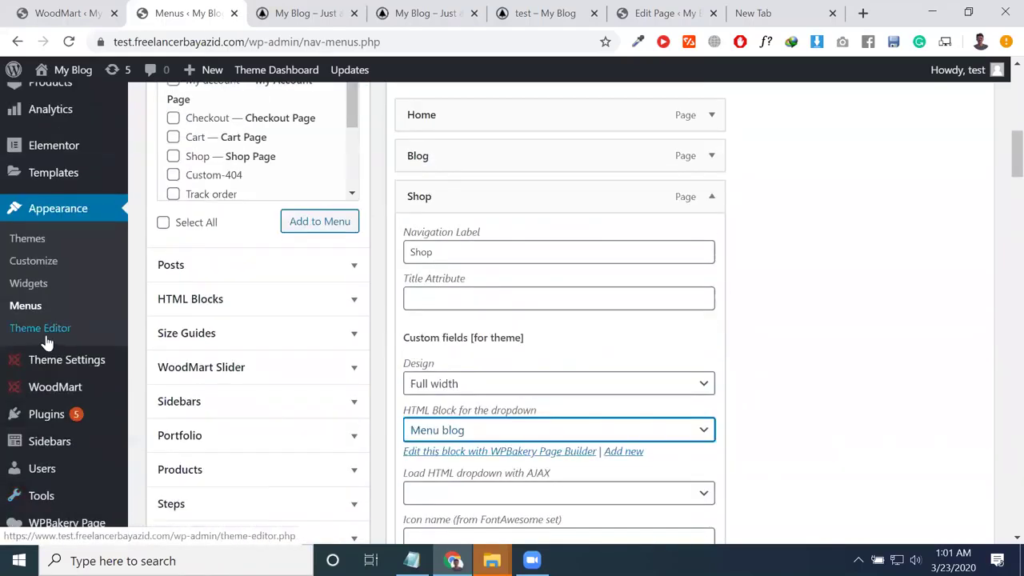
{"action": "scroll", "coordinate": [8, 352], "scroll_direction": "up", "scroll_amount": 4}
{"action": "mouse_move", "coordinate": [75, 264]}
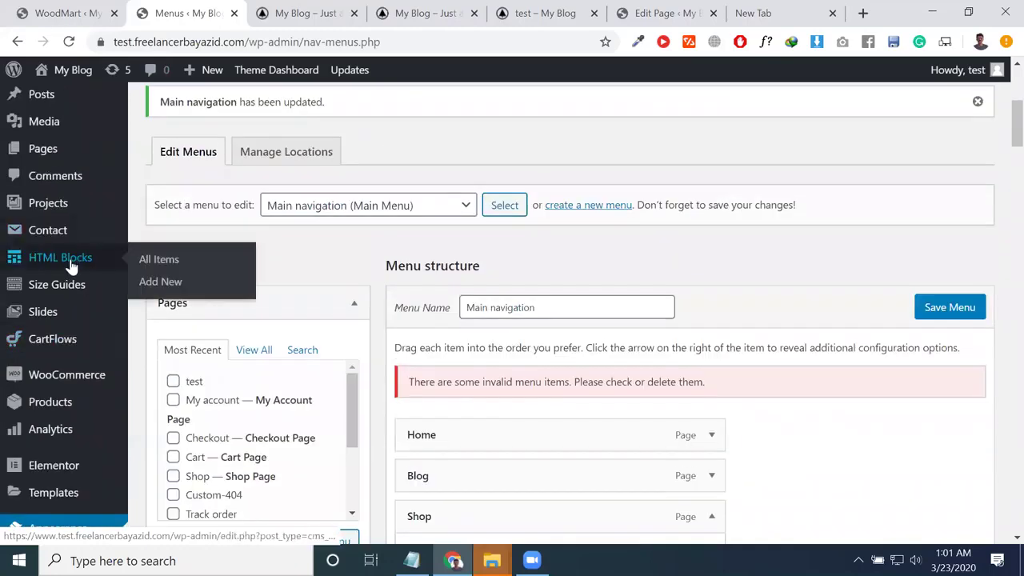
{"action": "left_click", "coordinate": [170, 263]}
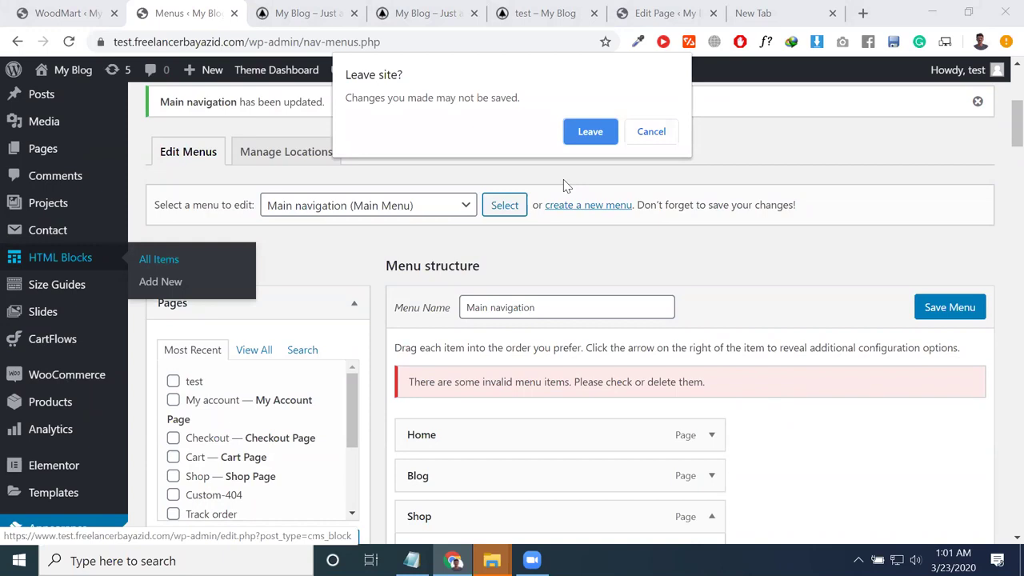
Step: Start a new HTML block, leaving the menu editor, and switch it to the page builder
{"action": "left_click", "coordinate": [650, 132]}
{"action": "left_click", "coordinate": [172, 284]}
{"action": "left_click", "coordinate": [590, 160]}
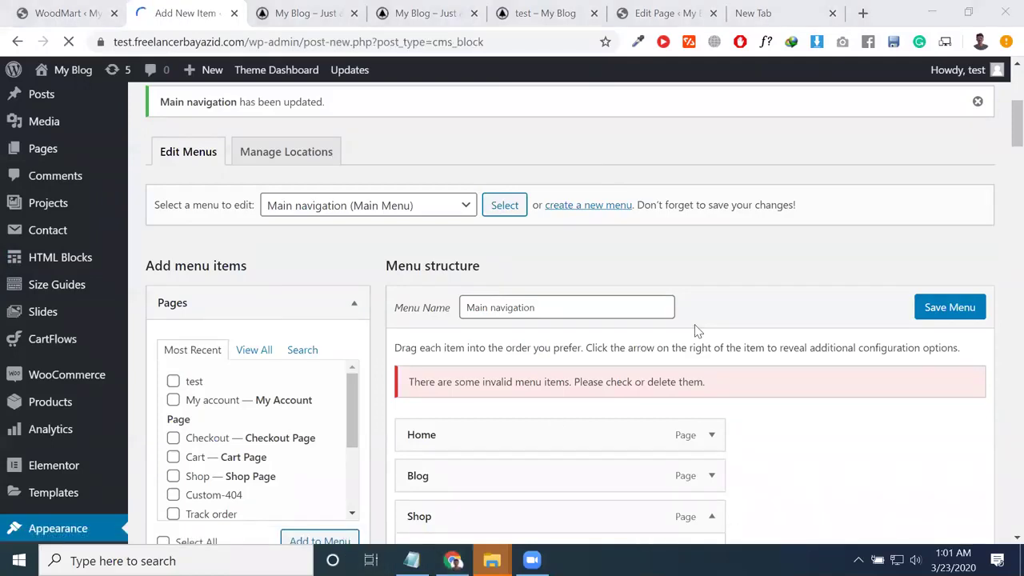
{"action": "scroll", "coordinate": [226, 285], "scroll_direction": "down", "scroll_amount": 3}
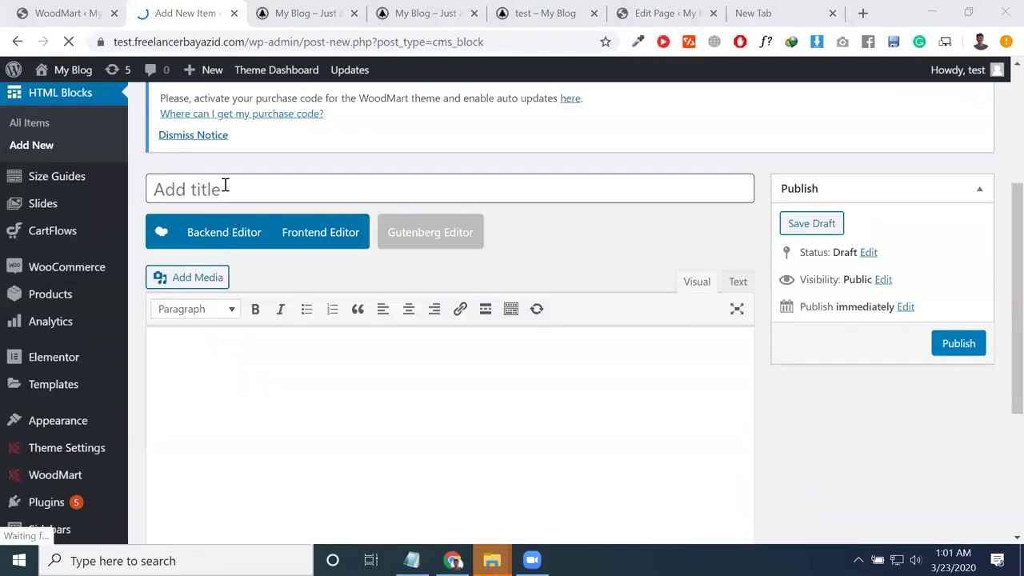
{"action": "scroll", "coordinate": [256, 383], "scroll_direction": "down", "scroll_amount": 1}
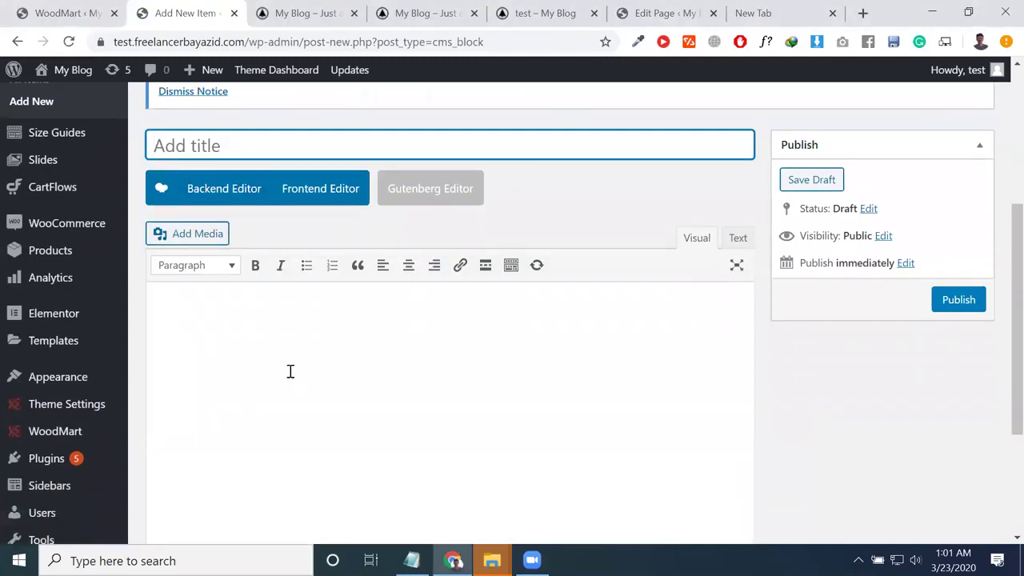
{"action": "left_click", "coordinate": [230, 159]}
Step: Add a Mega Menu widget, found by searching 'meg', set to the Menu left menu
{"action": "left_click", "coordinate": [280, 486]}
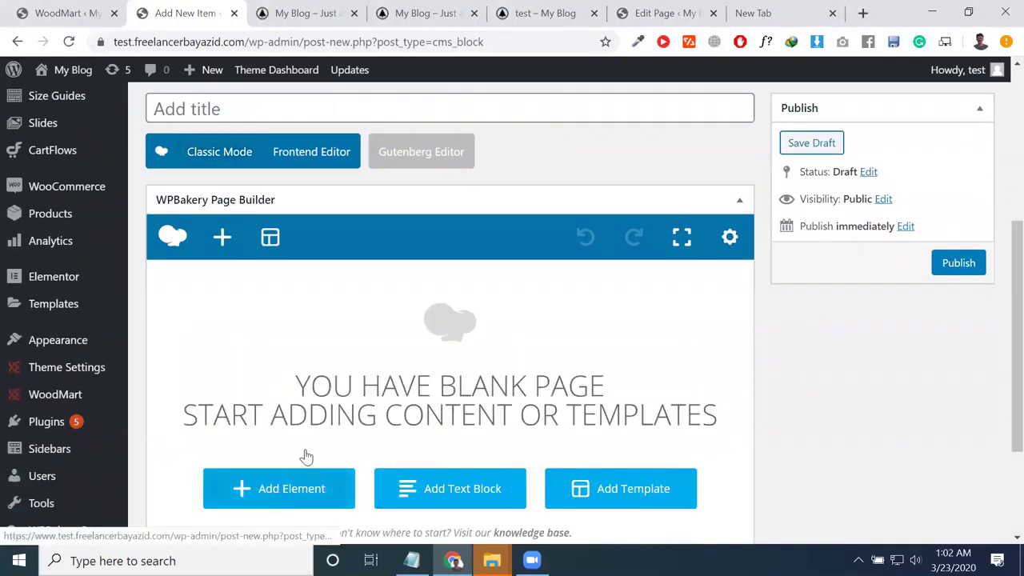
{"action": "left_click", "coordinate": [752, 110]}
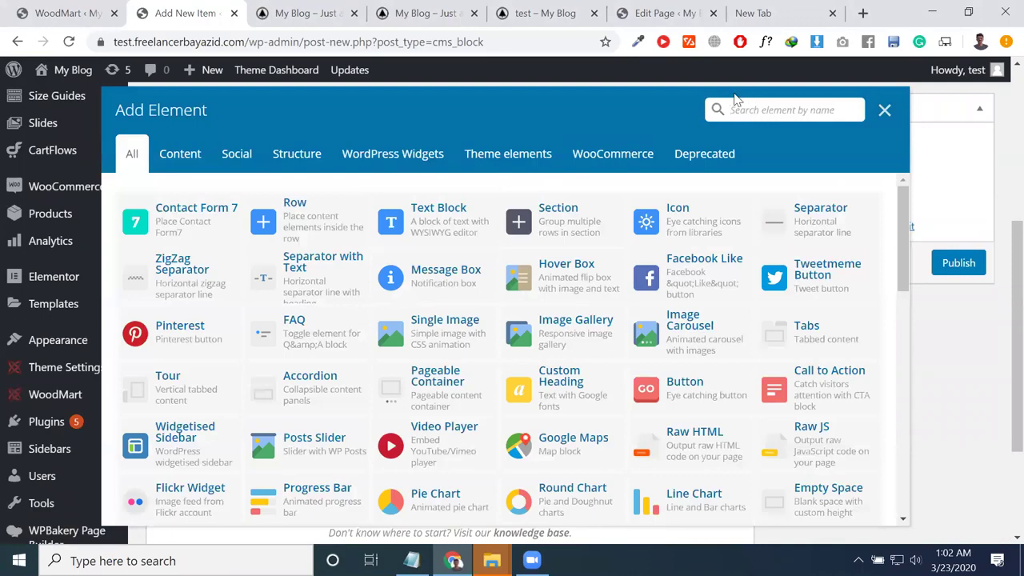
{"action": "type", "text": "meg"}
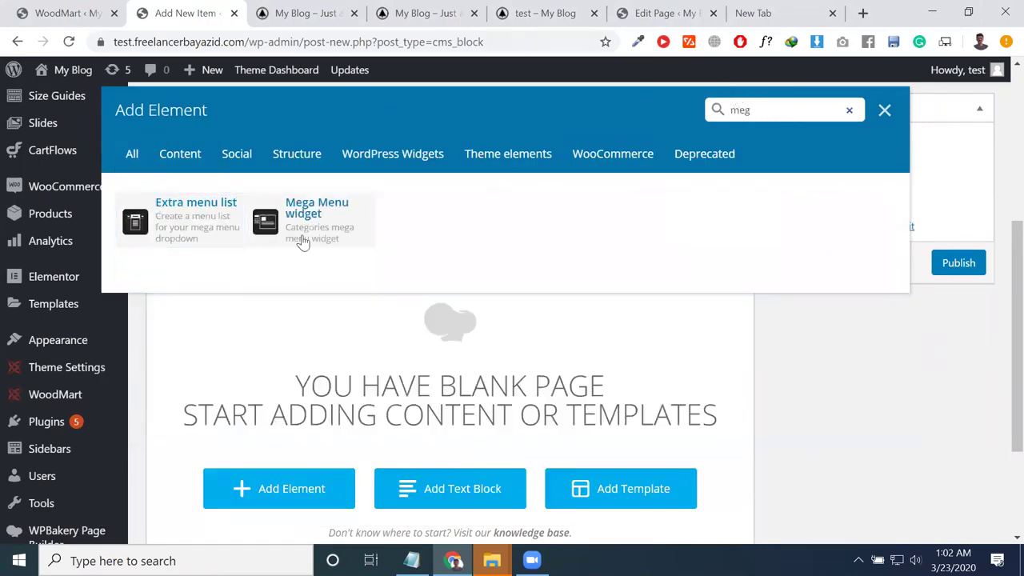
{"action": "left_click", "coordinate": [302, 234]}
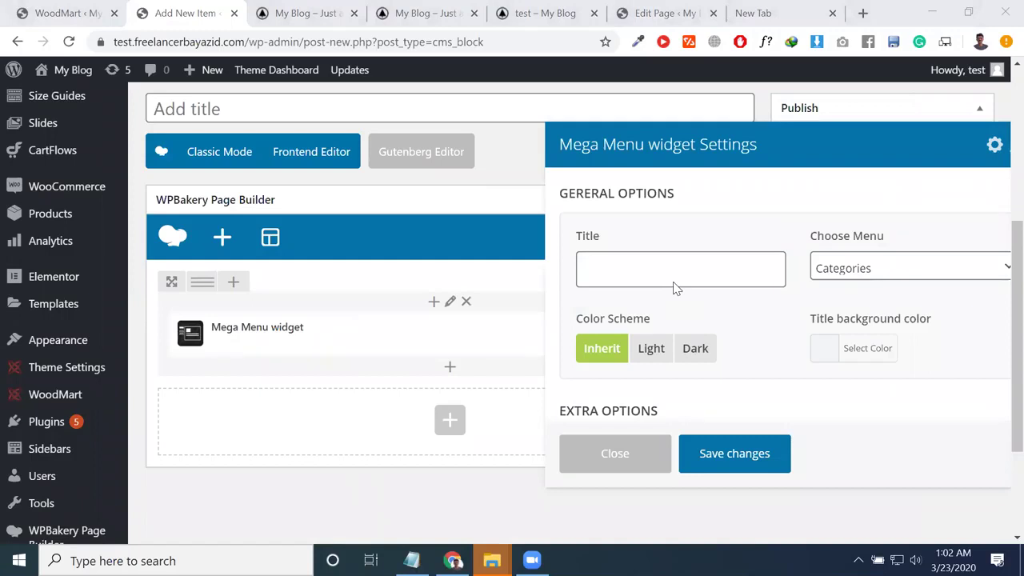
{"action": "left_click", "coordinate": [860, 274]}
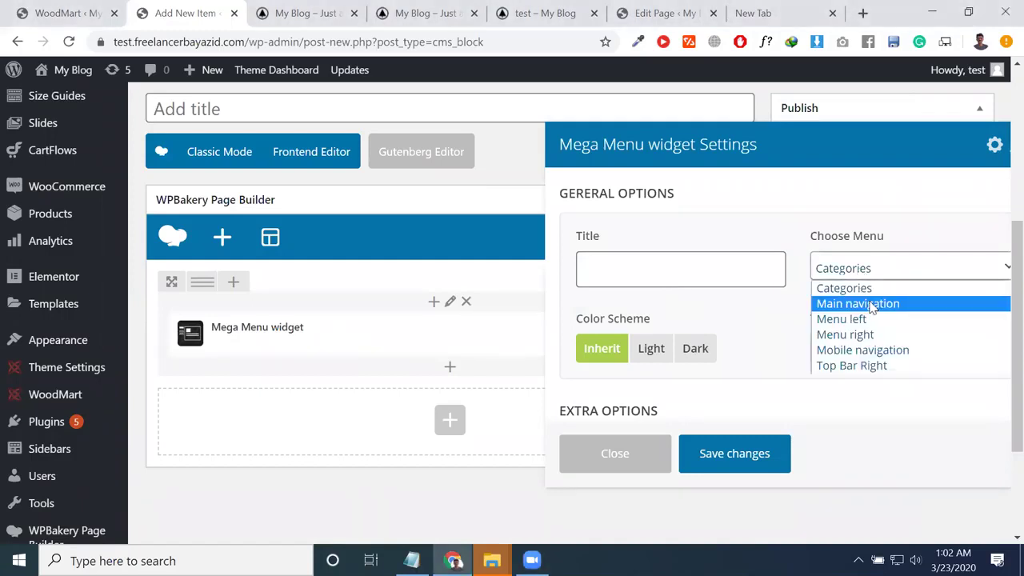
{"action": "left_click", "coordinate": [867, 319]}
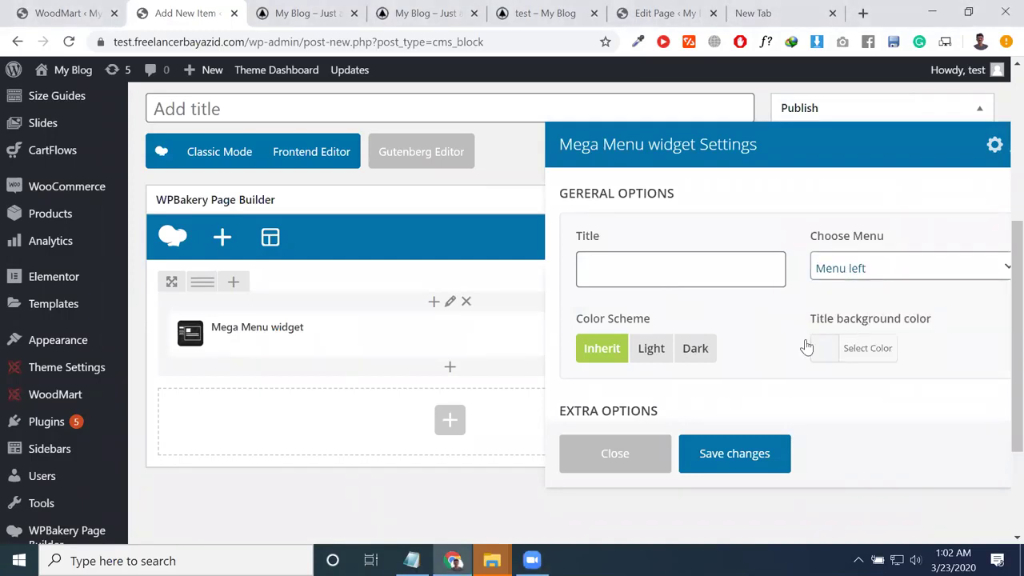
{"action": "scroll", "coordinate": [608, 383], "scroll_direction": "down", "scroll_amount": 2}
{"action": "left_click", "coordinate": [641, 374]}
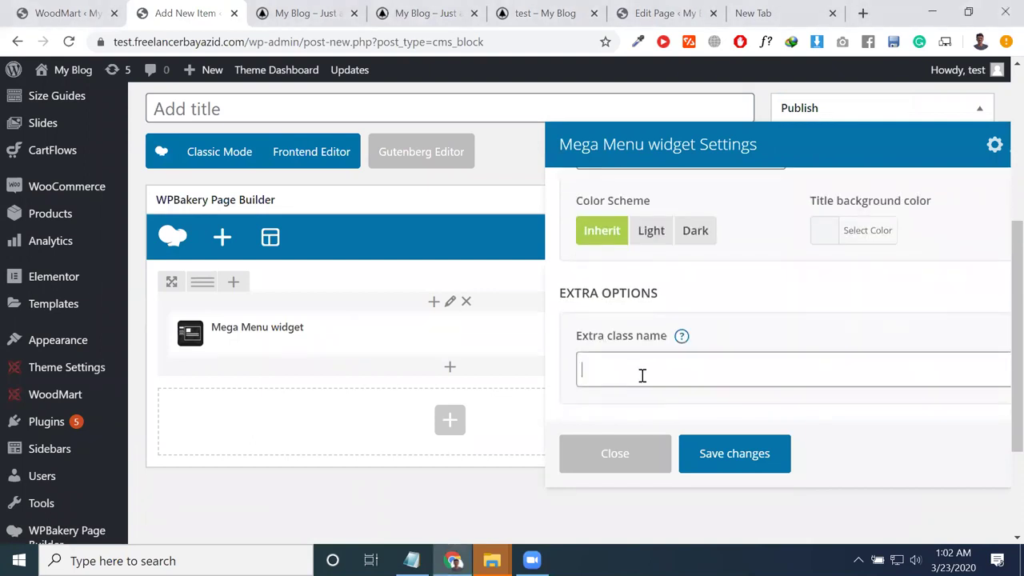
{"action": "left_click", "coordinate": [451, 371]}
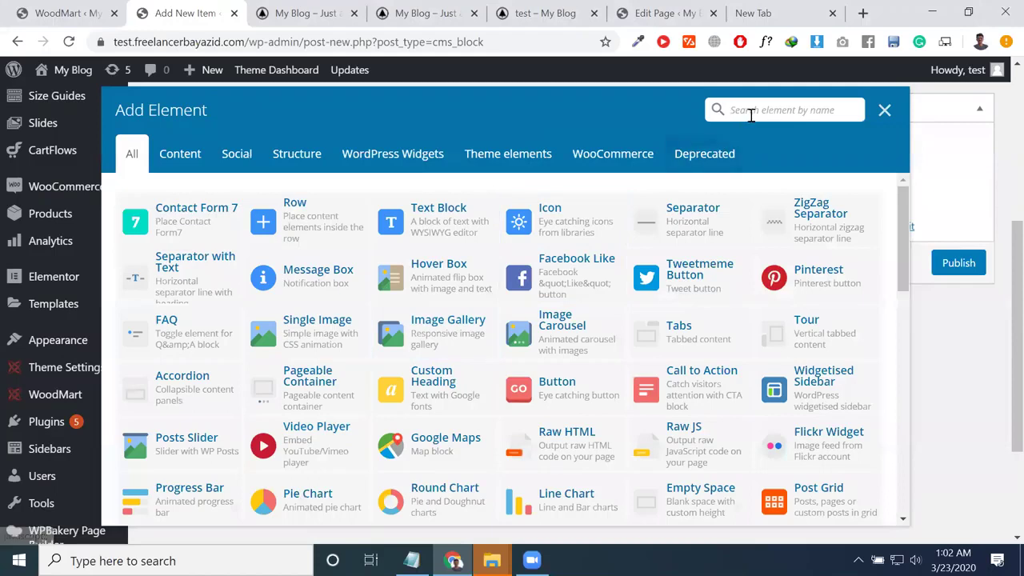
Step: Search 'men' and add an Extra menu list element to the block
{"action": "left_click", "coordinate": [748, 112]}
{"action": "type", "text": "men"}
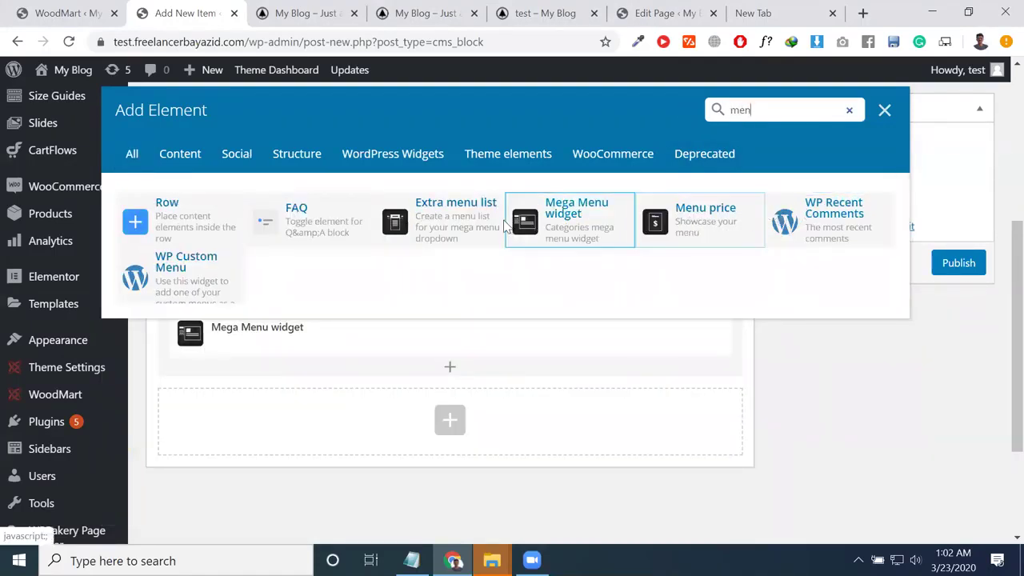
{"action": "left_click", "coordinate": [435, 224]}
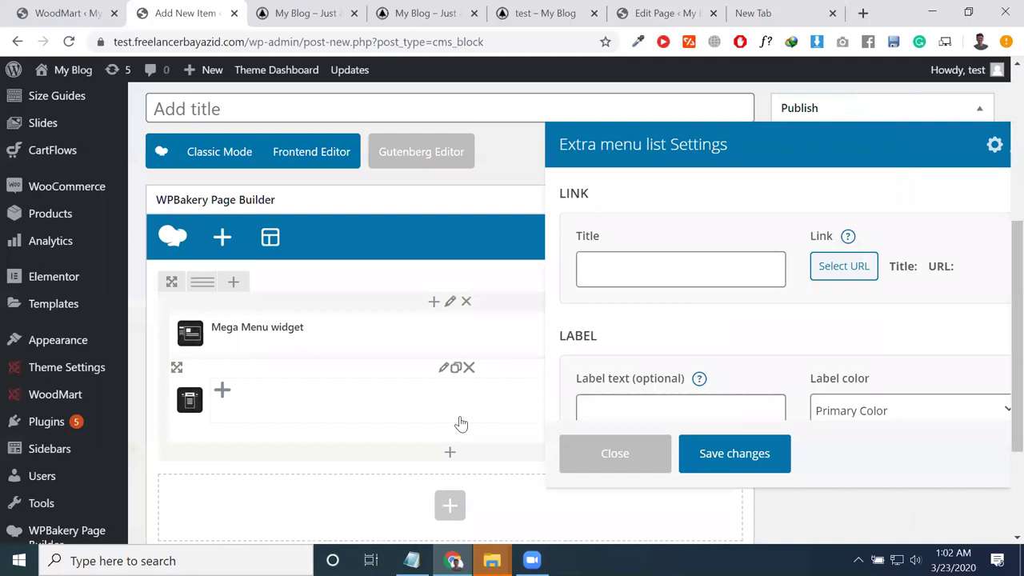
{"action": "left_click_drag", "start_coordinate": [607, 151], "coordinate": [638, 160]}
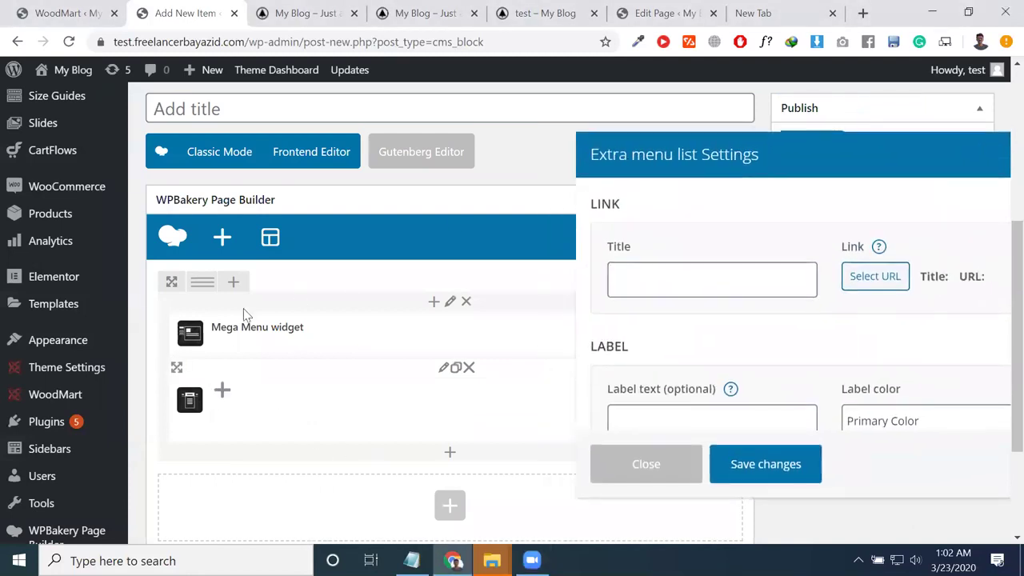
Step: Add an Extra menu list item titled PRODUCT PAGE LAYOUT linking to #
{"action": "left_click", "coordinate": [223, 396]}
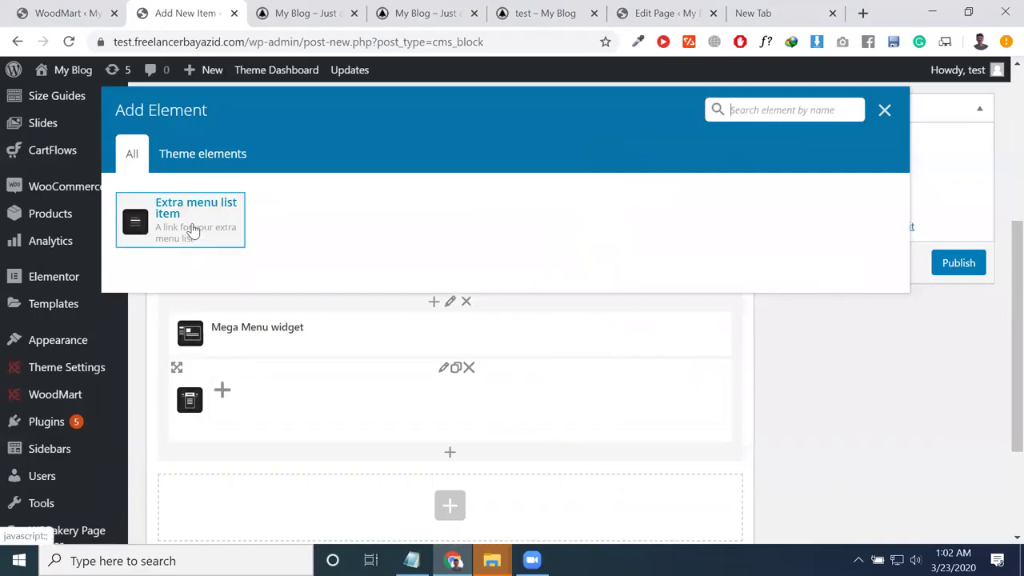
{"action": "left_click", "coordinate": [190, 229]}
{"action": "left_click", "coordinate": [678, 286]}
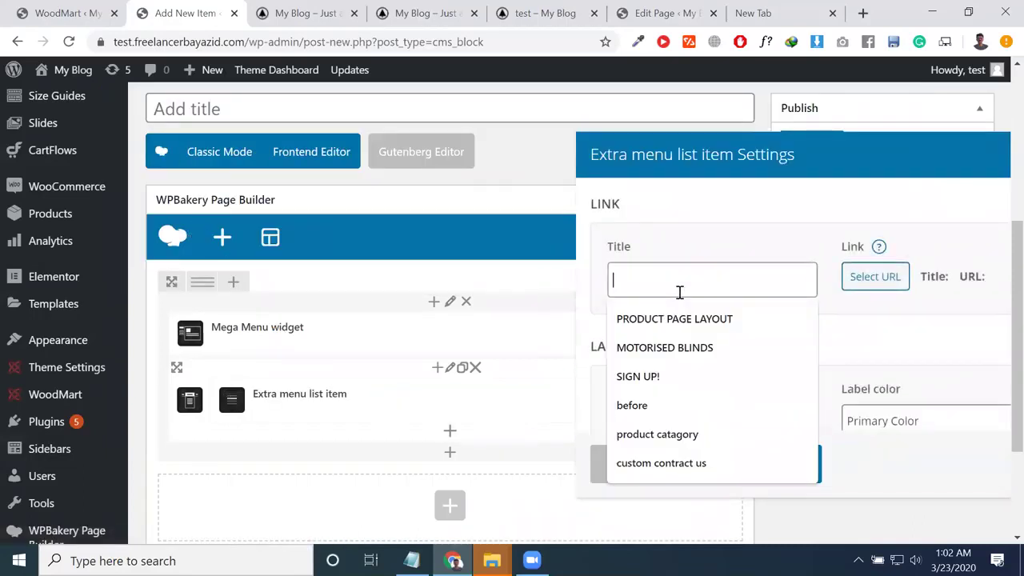
{"action": "left_click", "coordinate": [678, 319]}
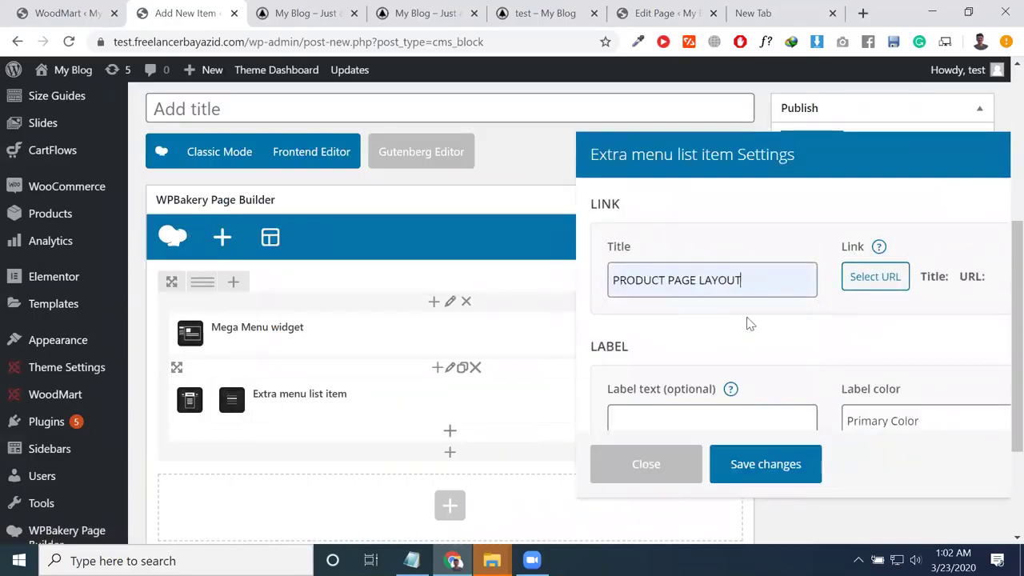
{"action": "left_click", "coordinate": [872, 277]}
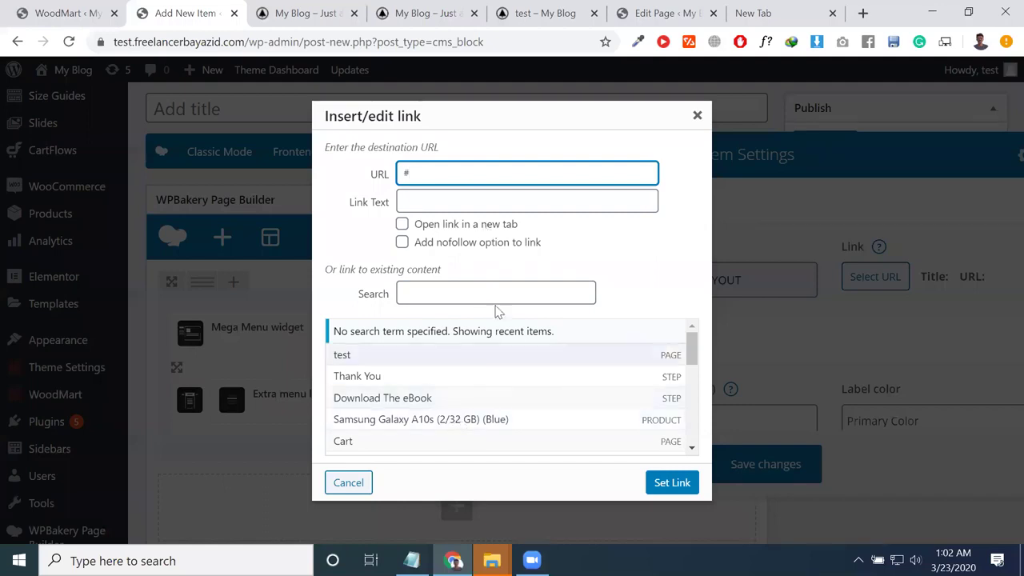
{"action": "left_click", "coordinate": [672, 482]}
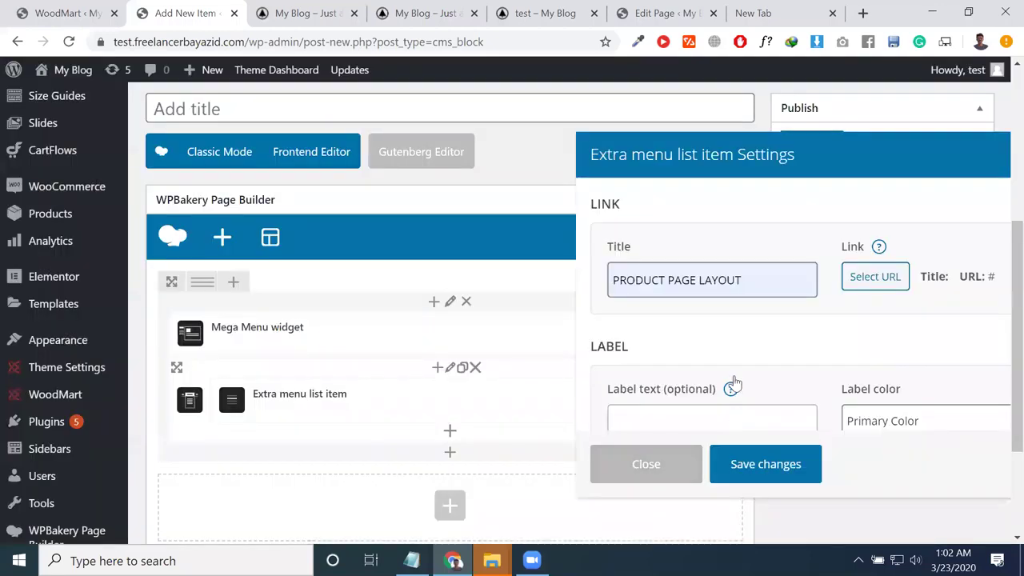
{"action": "left_click", "coordinate": [749, 472]}
Step: Duplicate the PRODUCT PAGE LAYOUT item to five copies and publish the HTML block
{"action": "scroll", "coordinate": [346, 390], "scroll_direction": "down", "scroll_amount": 3}
{"action": "mouse_move", "coordinate": [453, 194]}
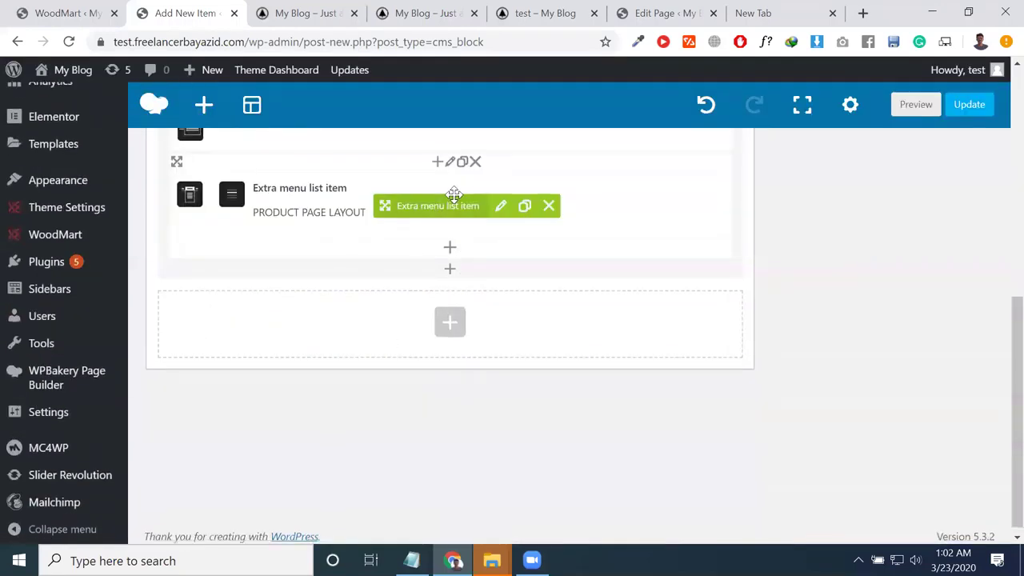
{"action": "left_click", "coordinate": [524, 208]}
{"action": "left_click", "coordinate": [524, 208]}
{"action": "left_click", "coordinate": [524, 208]}
{"action": "left_click", "coordinate": [524, 208]}
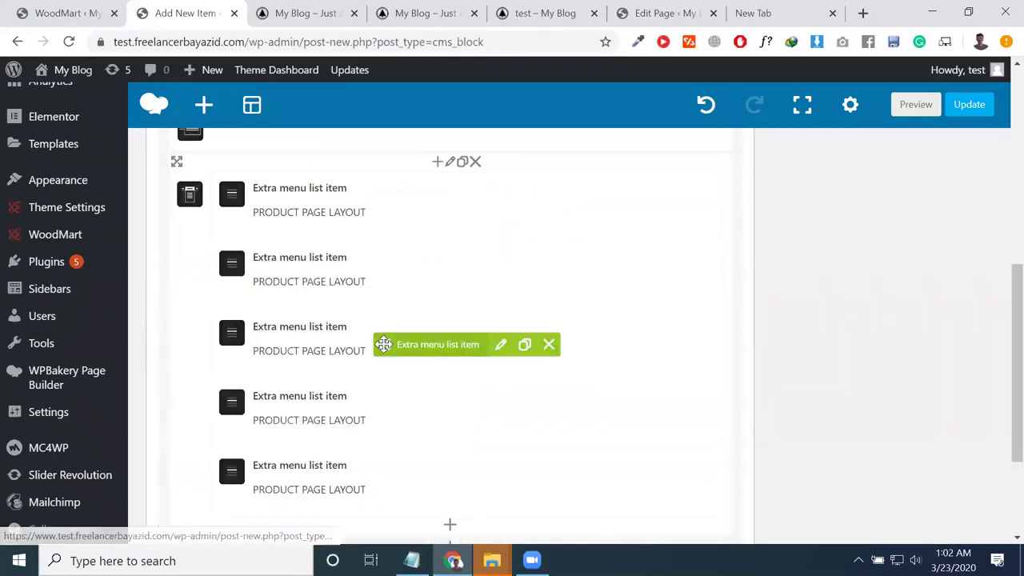
{"action": "left_click", "coordinate": [960, 108]}
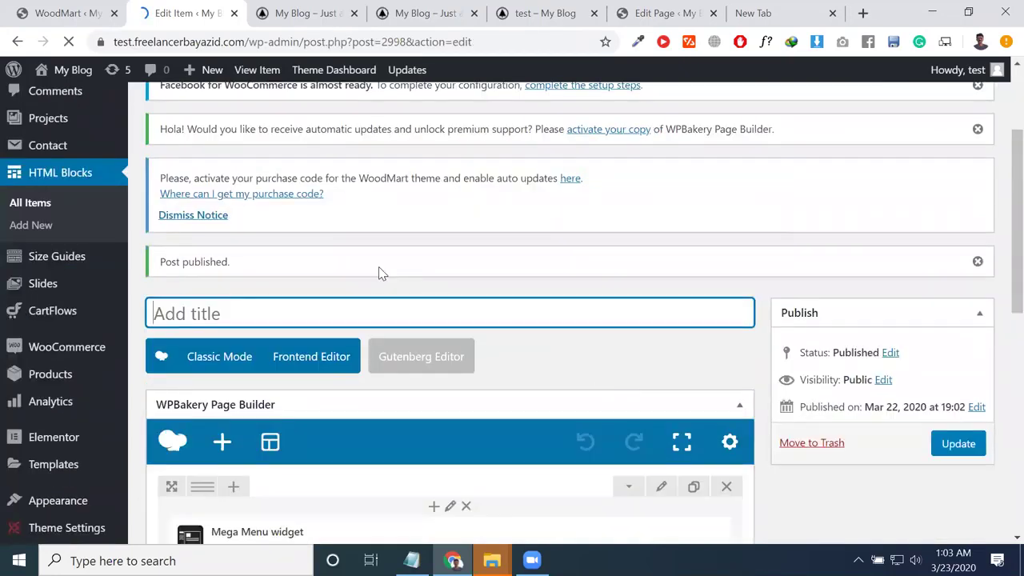
Step: Title the HTML block 'test menu' and save the update
{"action": "type", "text": "t"}
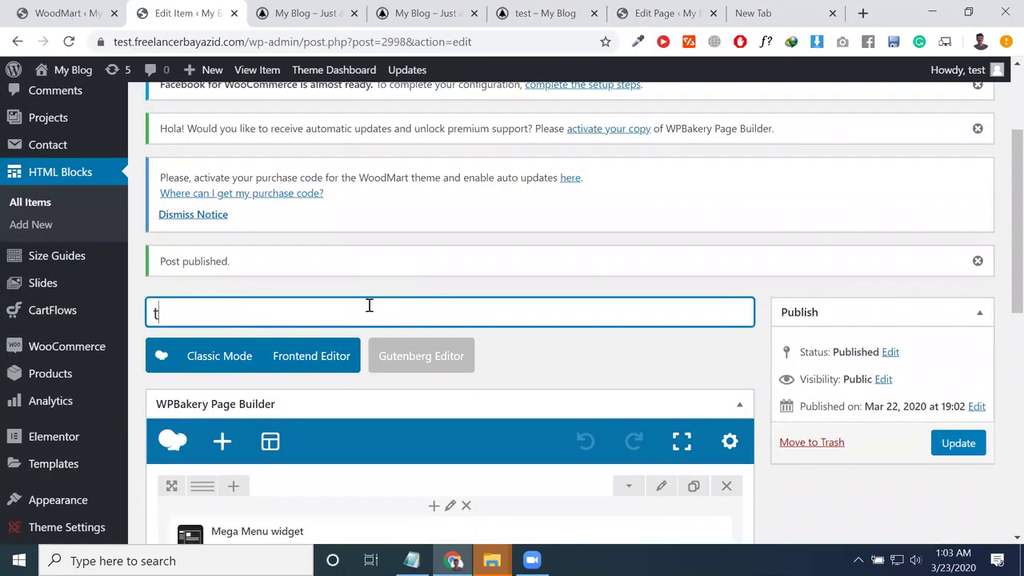
{"action": "type", "text": "est menu"}
{"action": "left_click", "coordinate": [957, 447]}
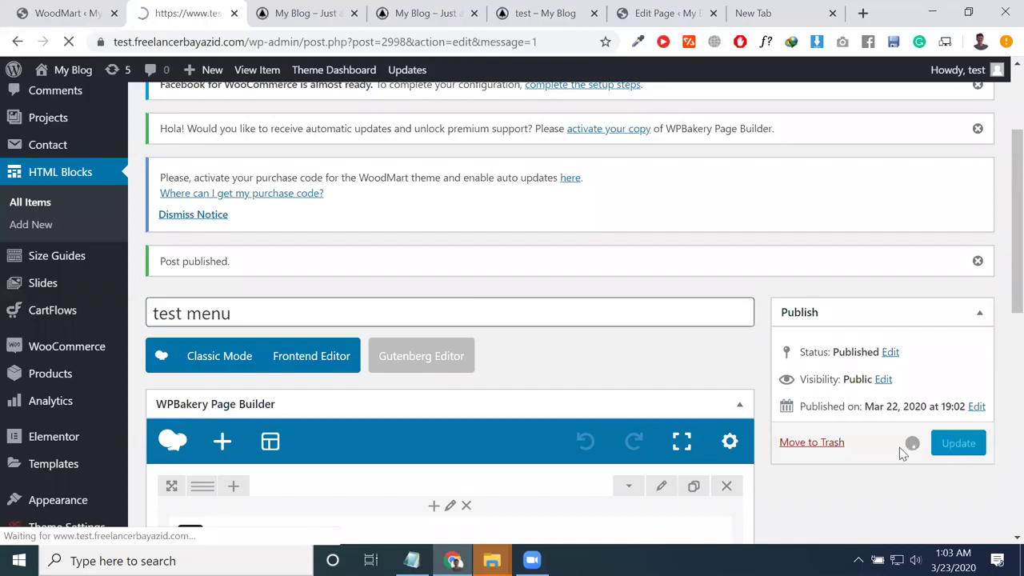
{"action": "scroll", "coordinate": [536, 400], "scroll_direction": "down", "scroll_amount": 3}
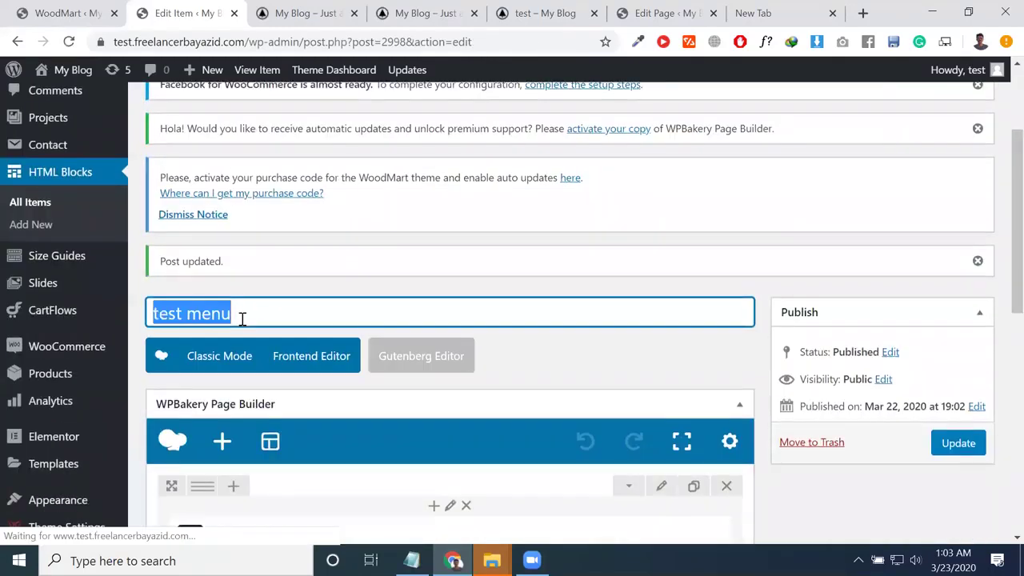
{"action": "scroll", "coordinate": [404, 405], "scroll_direction": "down", "scroll_amount": 3}
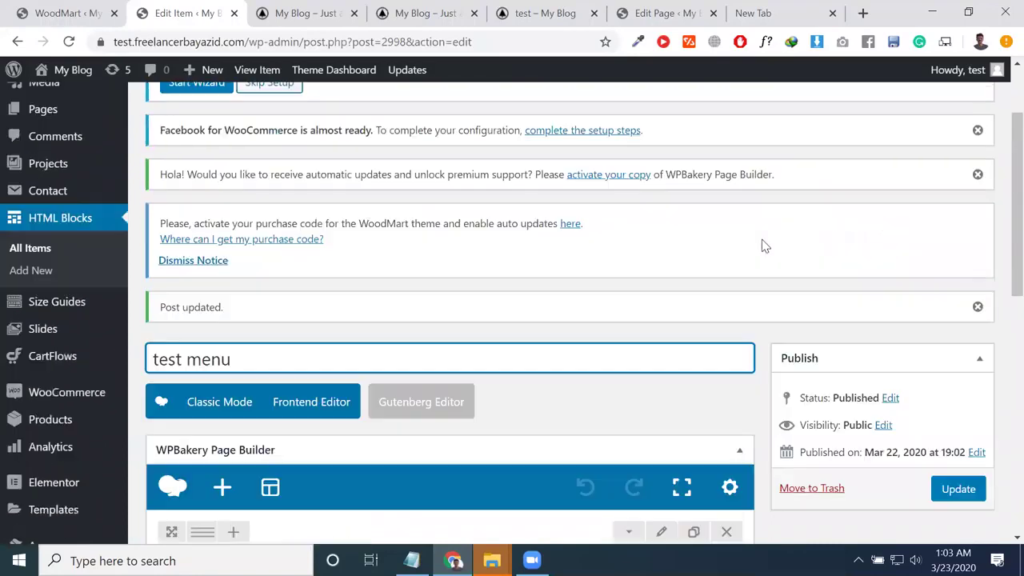
{"action": "scroll", "coordinate": [763, 244], "scroll_direction": "down", "scroll_amount": 3}
{"action": "scroll", "coordinate": [528, 384], "scroll_direction": "down", "scroll_amount": 5}
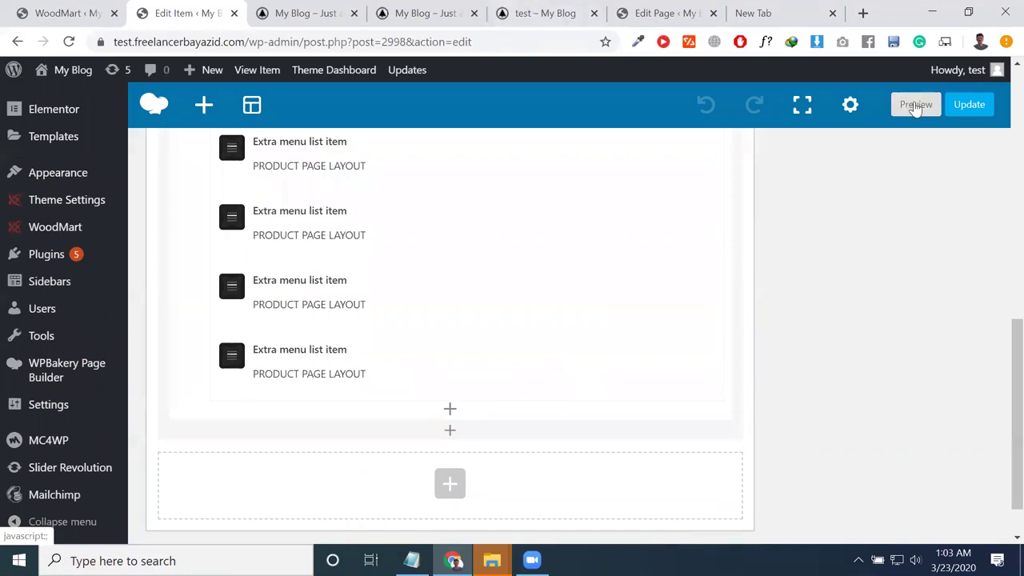
{"action": "scroll", "coordinate": [541, 264], "scroll_direction": "down", "scroll_amount": 2}
{"action": "scroll", "coordinate": [280, 232], "scroll_direction": "up", "scroll_amount": 4}
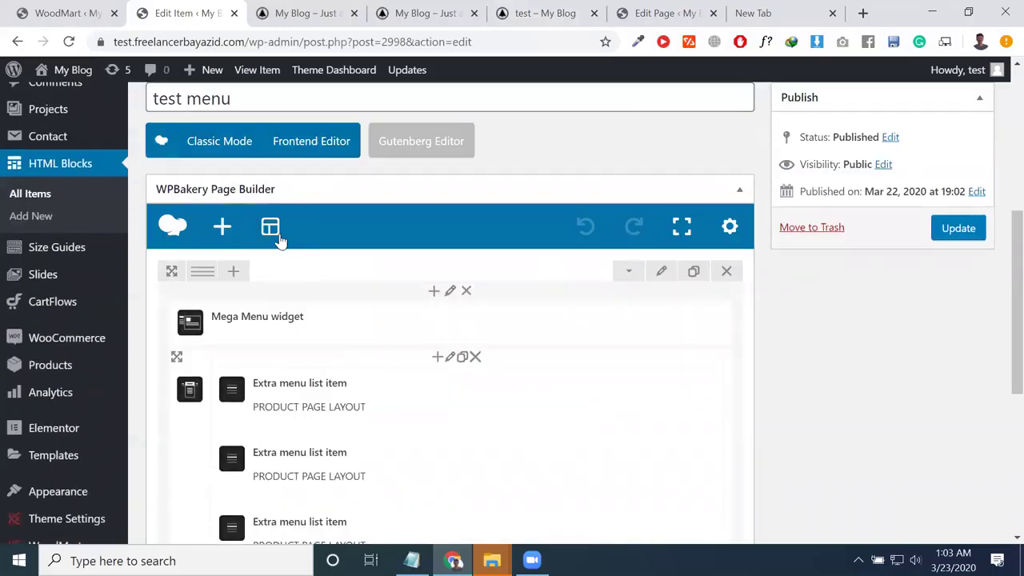
{"action": "scroll", "coordinate": [296, 265], "scroll_direction": "down", "scroll_amount": 2}
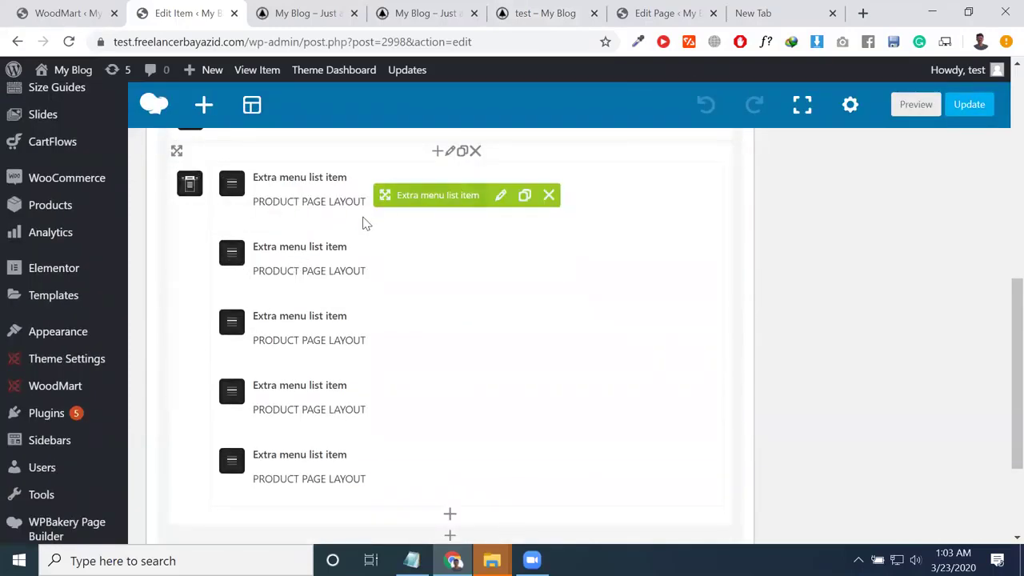
Step: Drag elements within the builder, then switch to the WoodMart storefront tab
{"action": "left_click_drag", "start_coordinate": [260, 200], "coordinate": [297, 205]}
{"action": "mouse_move", "coordinate": [25, 182]}
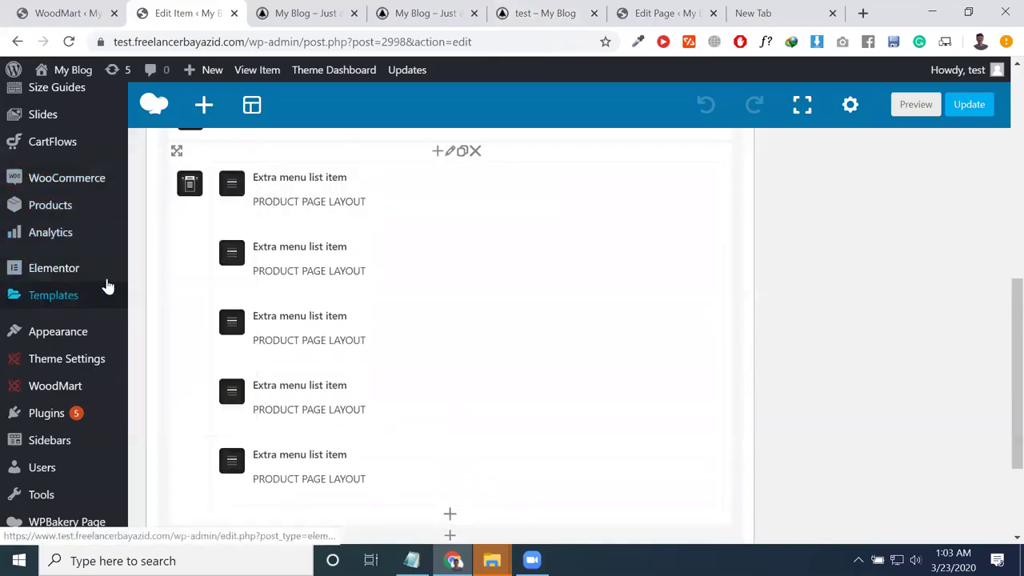
{"action": "left_click_drag", "start_coordinate": [256, 201], "coordinate": [312, 199]}
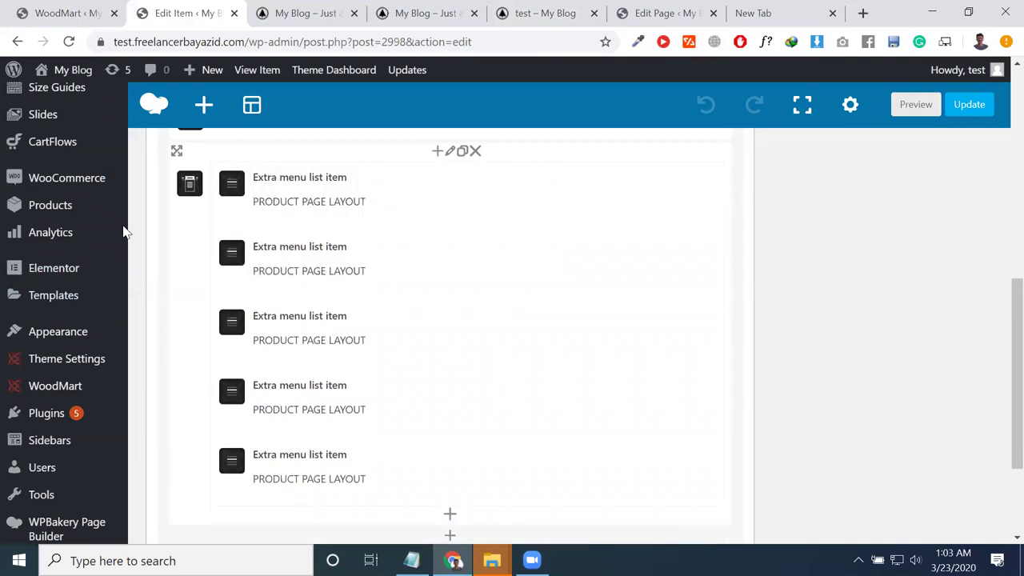
{"action": "left_click", "coordinate": [261, 11]}
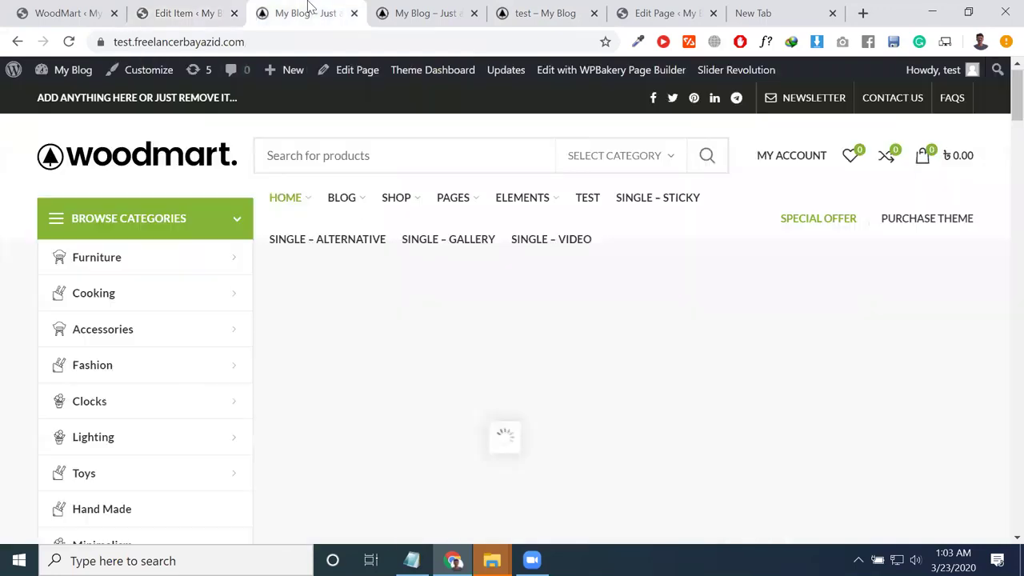
Step: Go from the WoodMart admin tab to the Appearance > Menus editor
{"action": "left_click", "coordinate": [48, 5]}
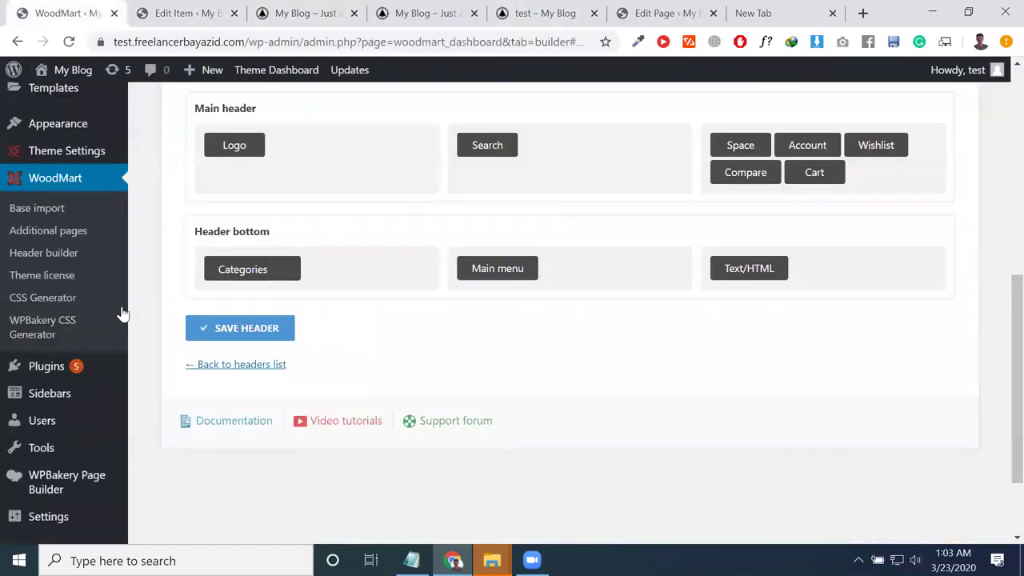
{"action": "scroll", "coordinate": [71, 290], "scroll_direction": "up", "scroll_amount": 2}
{"action": "mouse_move", "coordinate": [70, 290]}
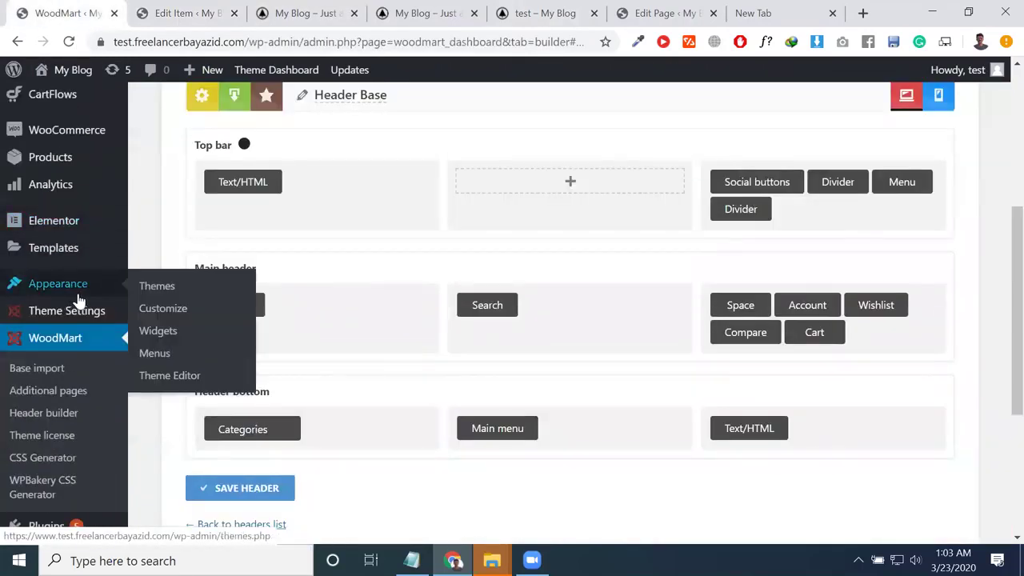
{"action": "left_click", "coordinate": [157, 346]}
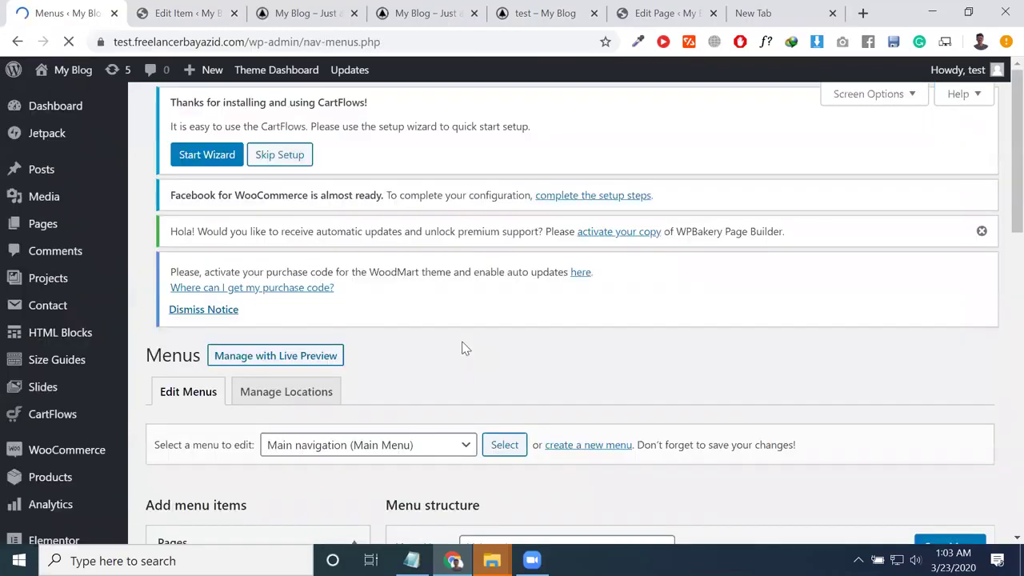
Step: Expand the Shop item and set its HTML Block for the dropdown to test menu
{"action": "scroll", "coordinate": [585, 455], "scroll_direction": "down", "scroll_amount": 5}
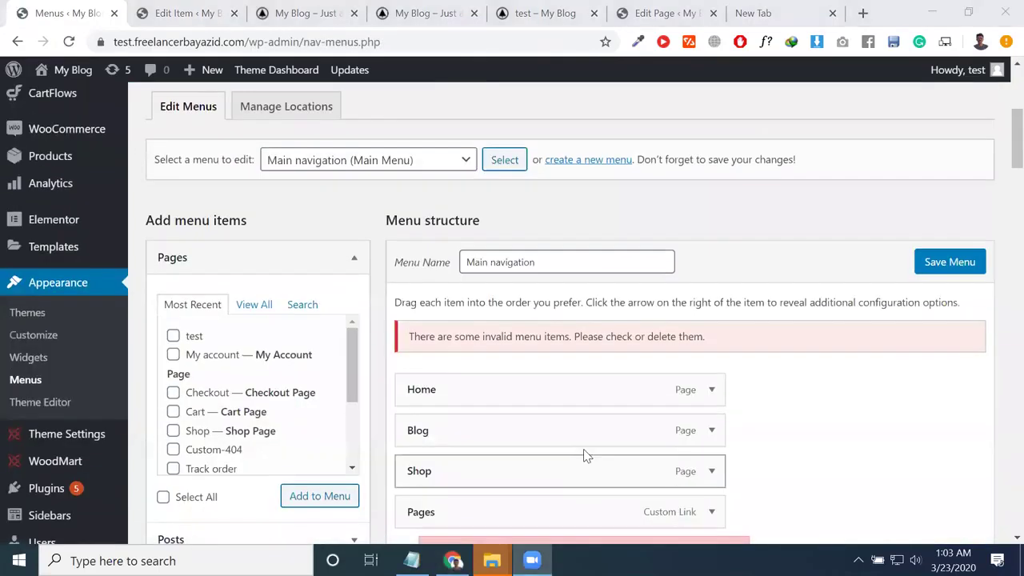
{"action": "left_click", "coordinate": [711, 312]}
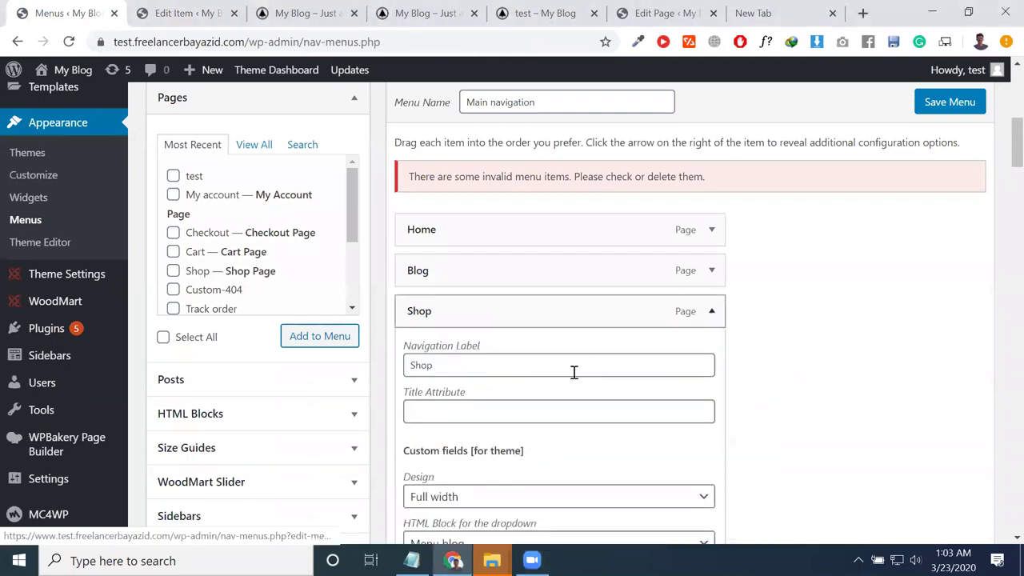
{"action": "scroll", "coordinate": [531, 407], "scroll_direction": "down", "scroll_amount": 2}
{"action": "left_click", "coordinate": [470, 385]}
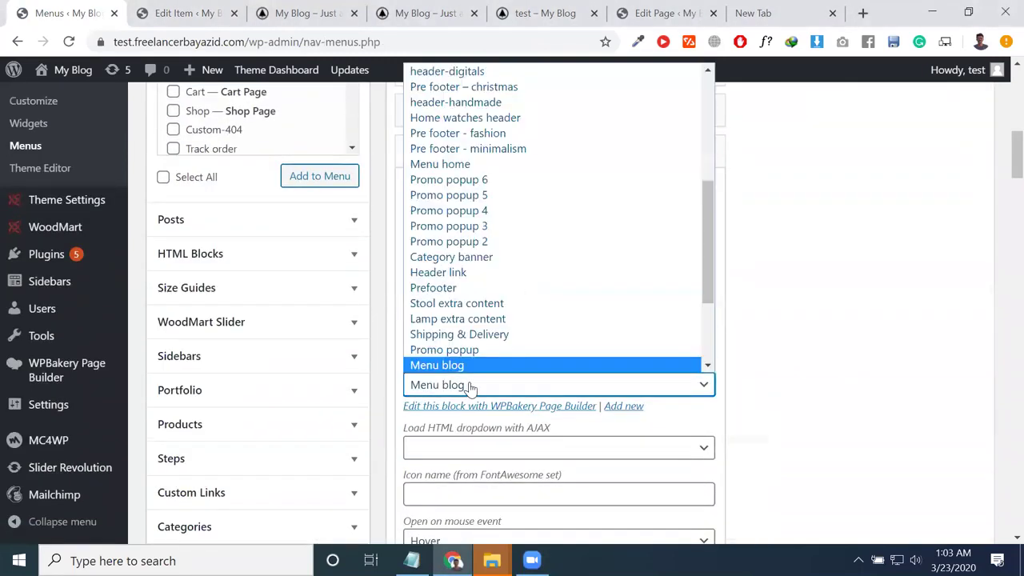
{"action": "scroll", "coordinate": [528, 286], "scroll_direction": "down", "scroll_amount": 3}
{"action": "scroll", "coordinate": [517, 293], "scroll_direction": "up", "scroll_amount": 4}
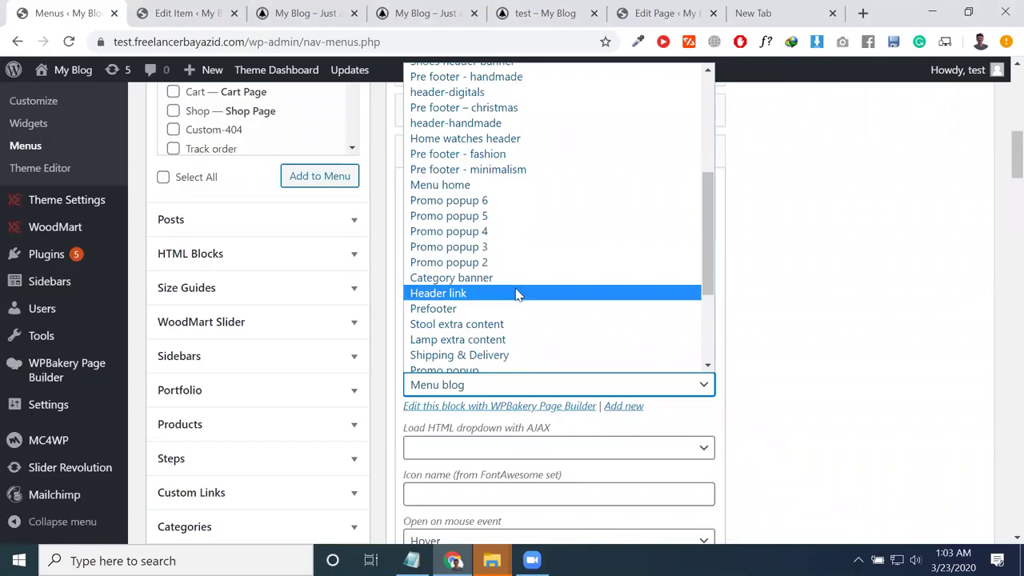
{"action": "scroll", "coordinate": [517, 293], "scroll_direction": "up", "scroll_amount": 5}
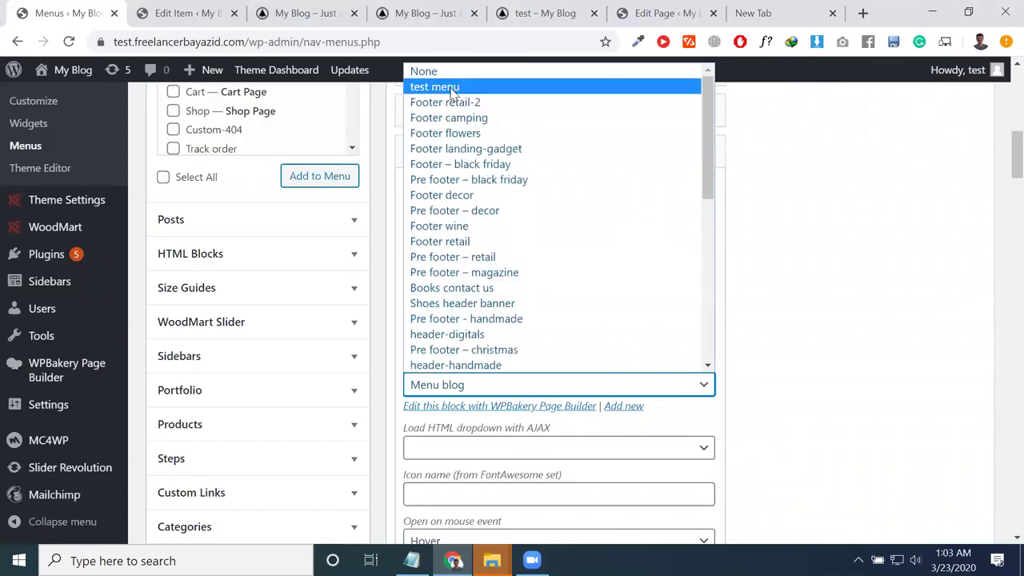
{"action": "left_click", "coordinate": [453, 88]}
{"action": "scroll", "coordinate": [645, 430], "scroll_direction": "down", "scroll_amount": 3}
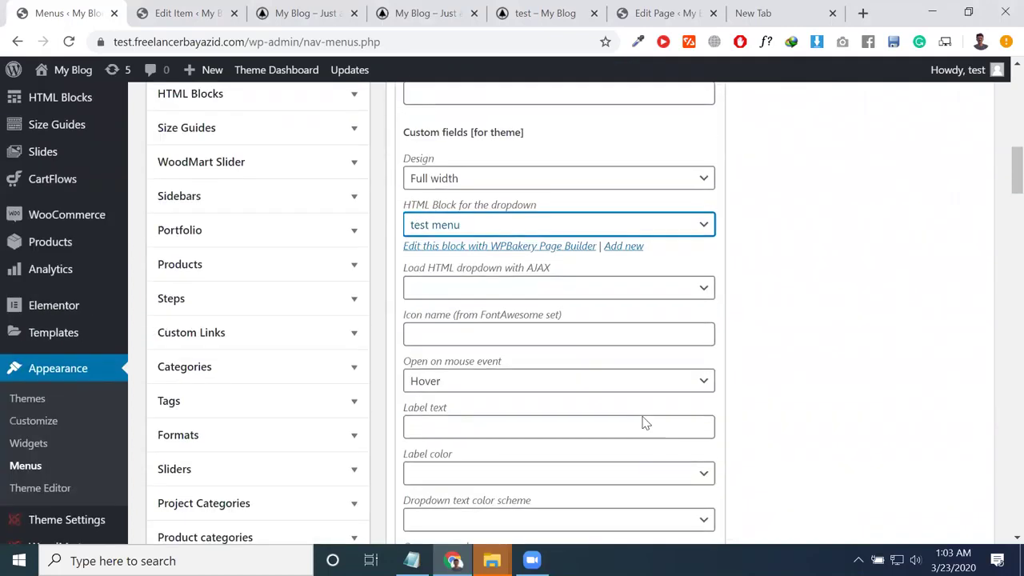
{"action": "scroll", "coordinate": [645, 423], "scroll_direction": "up", "scroll_amount": 8}
Step: Save the Main navigation menu and re-expand Shop to confirm the test menu block
{"action": "left_click", "coordinate": [944, 342]}
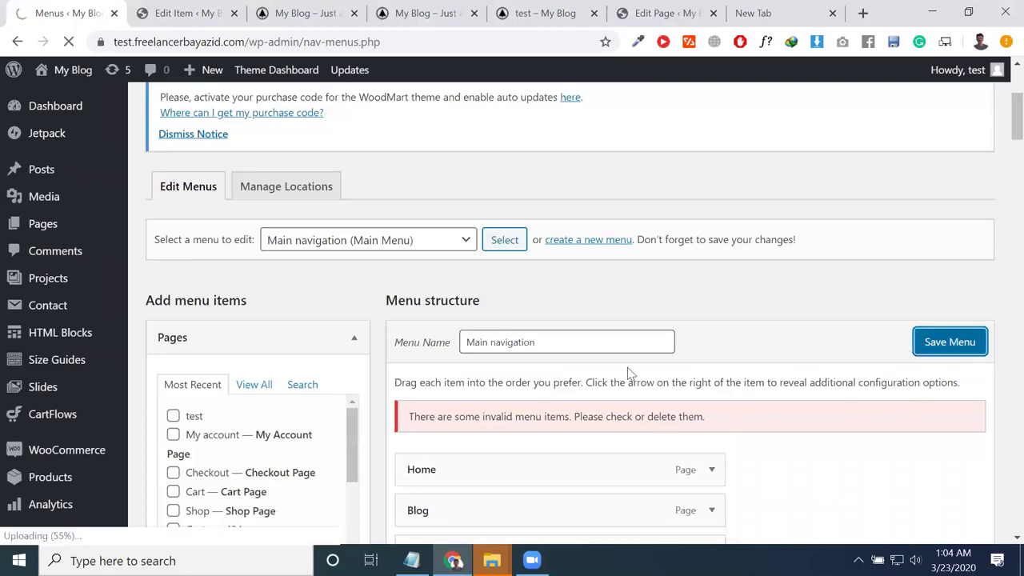
{"action": "scroll", "coordinate": [625, 369], "scroll_direction": "down", "scroll_amount": 1}
{"action": "scroll", "coordinate": [626, 361], "scroll_direction": "down", "scroll_amount": 10}
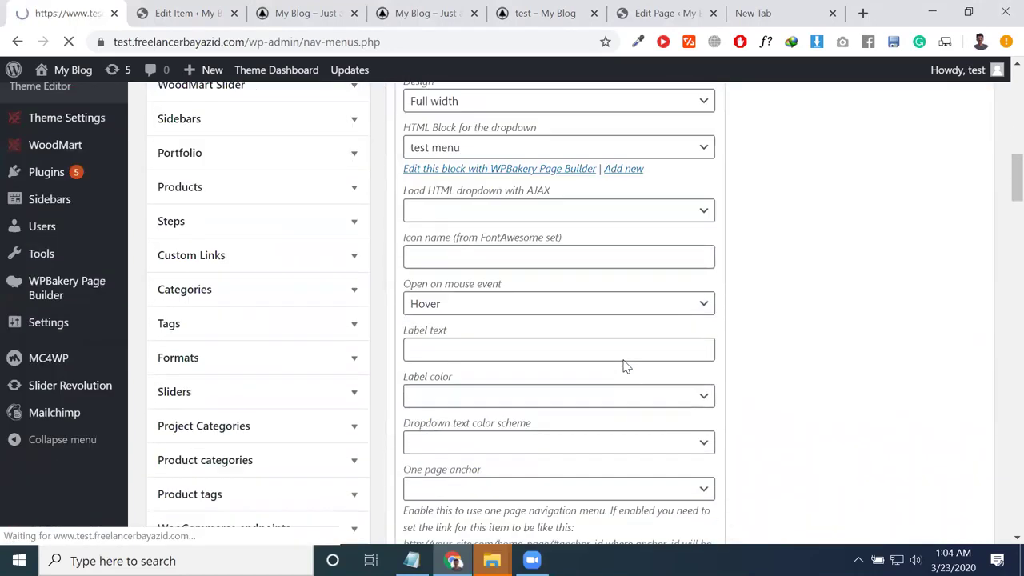
{"action": "scroll", "coordinate": [633, 352], "scroll_direction": "down", "scroll_amount": 5}
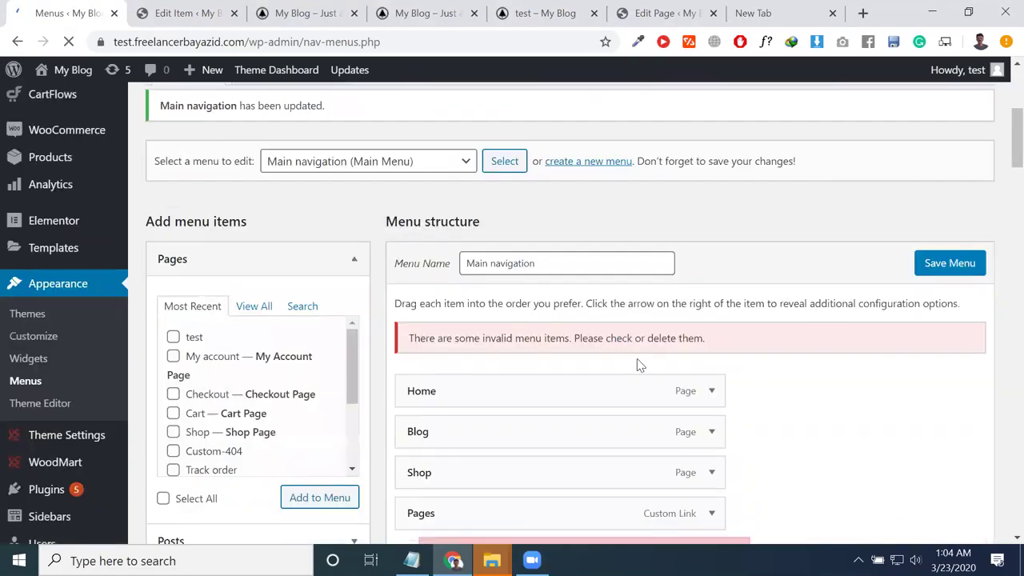
{"action": "scroll", "coordinate": [542, 311], "scroll_direction": "up", "scroll_amount": 1}
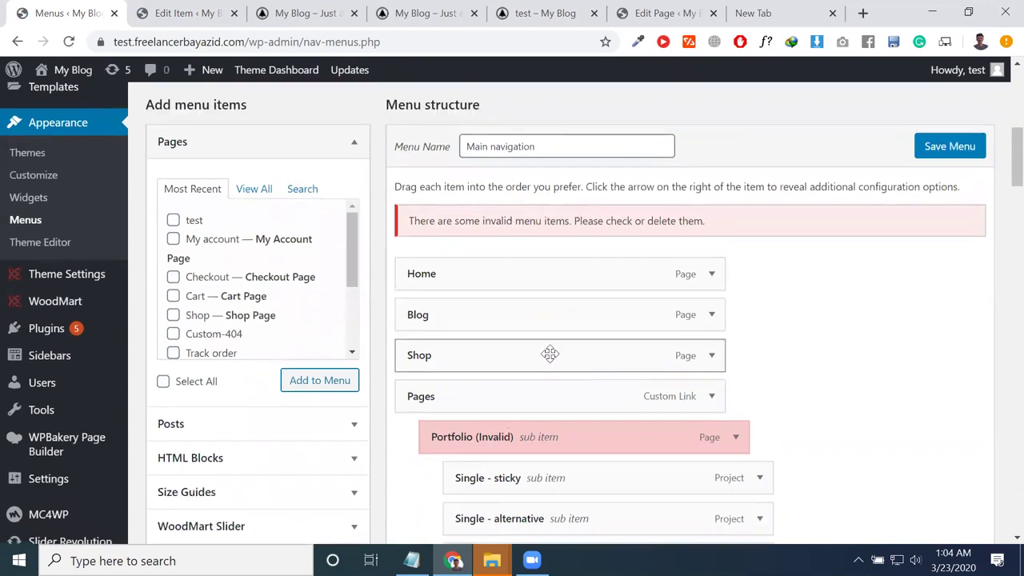
{"action": "left_click", "coordinate": [711, 356]}
{"action": "scroll", "coordinate": [606, 388], "scroll_direction": "down", "scroll_amount": 10}
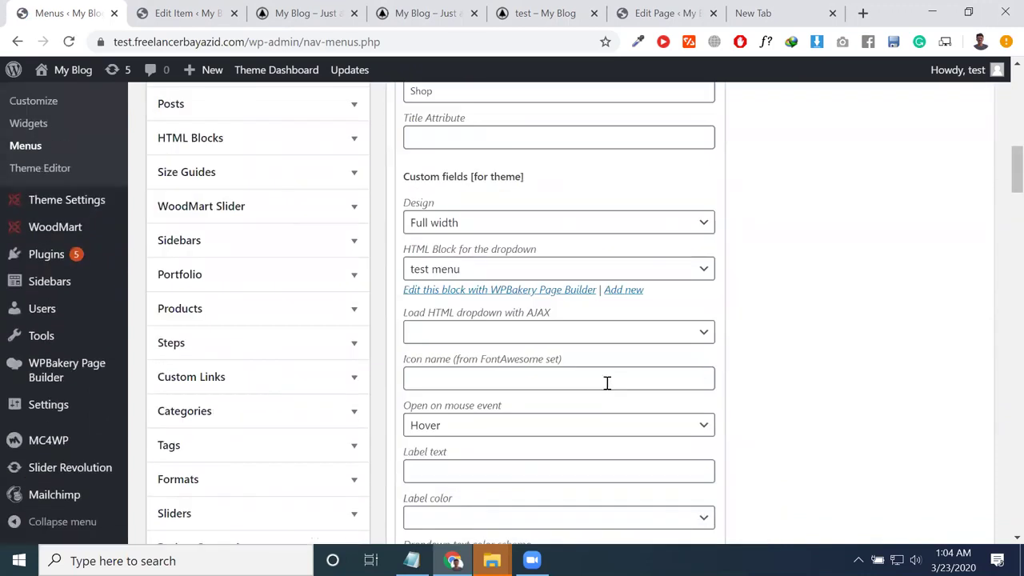
{"action": "scroll", "coordinate": [608, 387], "scroll_direction": "down", "scroll_amount": 3}
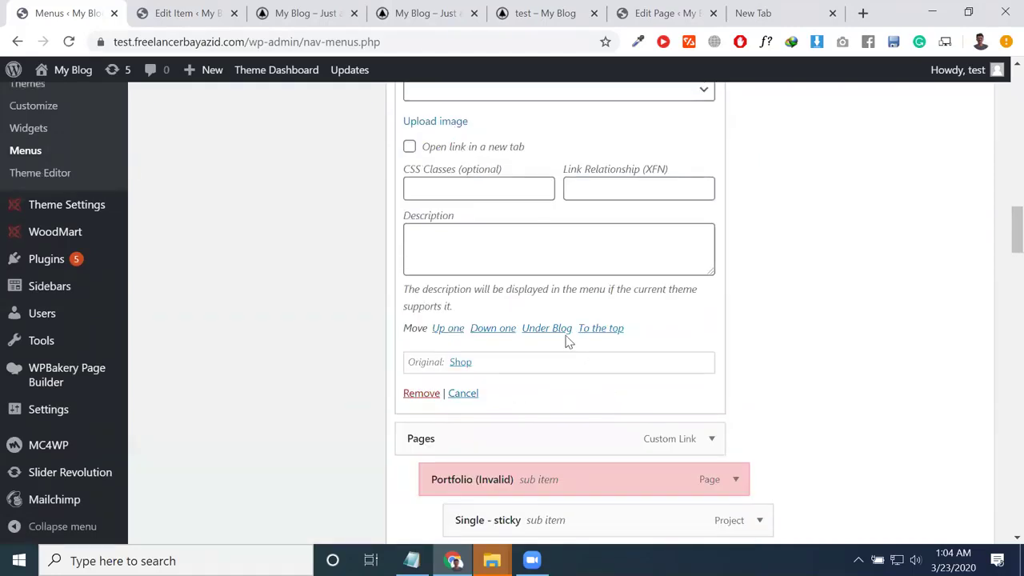
{"action": "scroll", "coordinate": [568, 339], "scroll_direction": "up", "scroll_amount": 10}
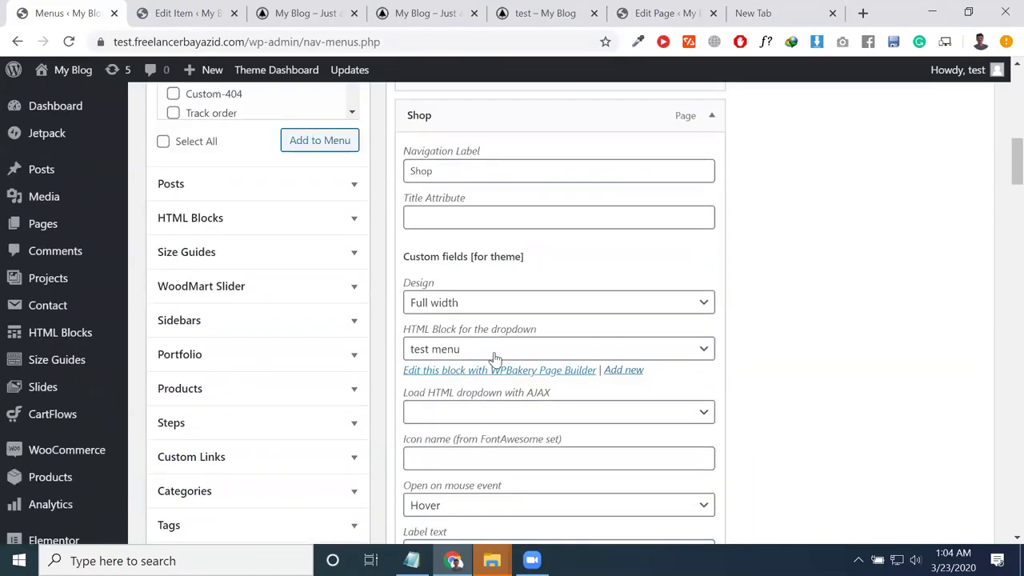
Step: Open the live site in a new tab via My Blog > Visit Site
{"action": "left_click", "coordinate": [190, 11]}
{"action": "mouse_move", "coordinate": [60, 76]}
{"action": "right_click", "coordinate": [62, 95]}
{"action": "left_click", "coordinate": [96, 102]}
Step: Preview the storefront's Shop mega-menu listing product categories and Product Page Layout links
{"action": "left_click", "coordinate": [252, 6]}
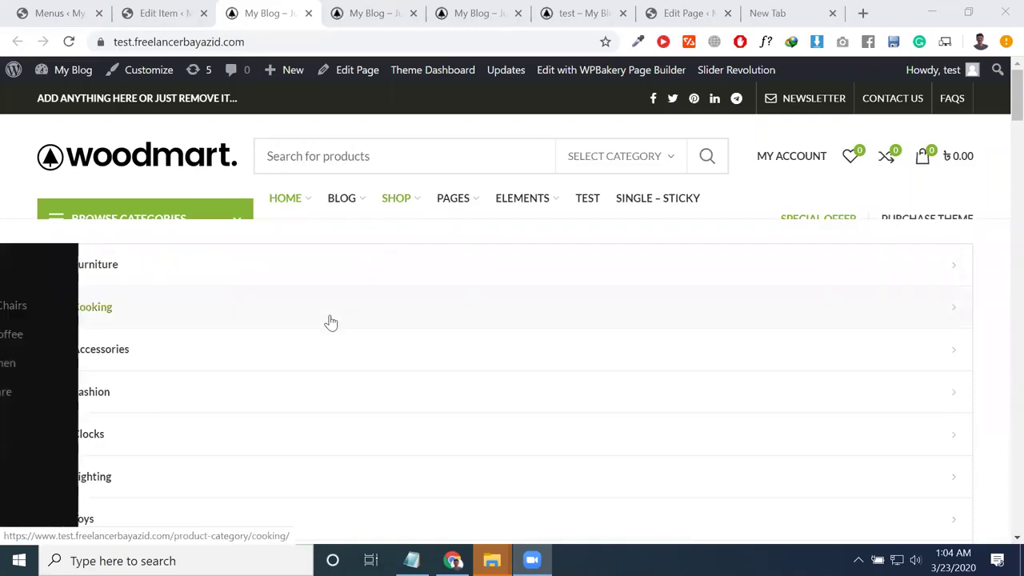
{"action": "mouse_move", "coordinate": [462, 202]}
{"action": "mouse_move", "coordinate": [404, 202]}
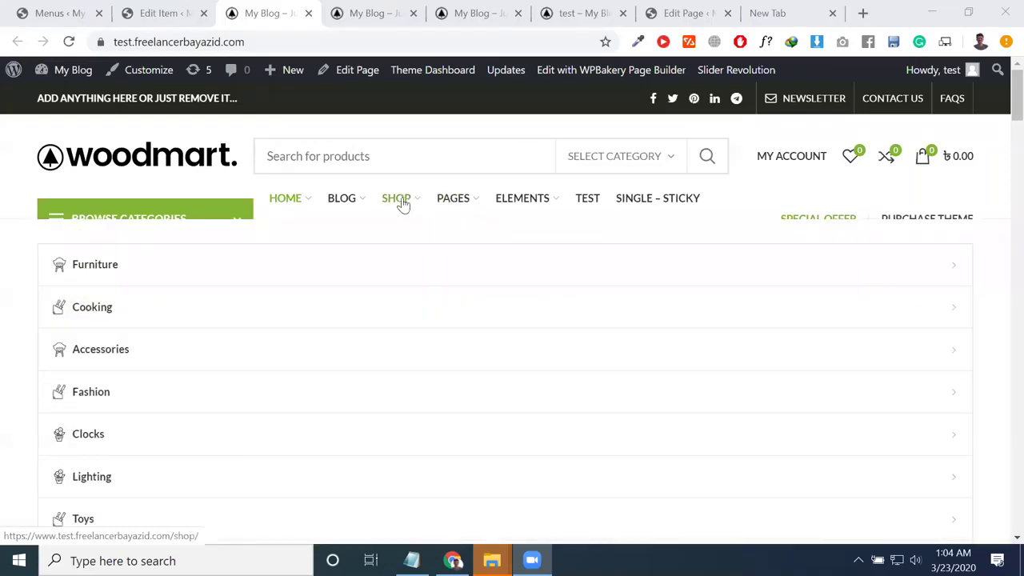
{"action": "scroll", "coordinate": [404, 205], "scroll_direction": "down", "scroll_amount": 5}
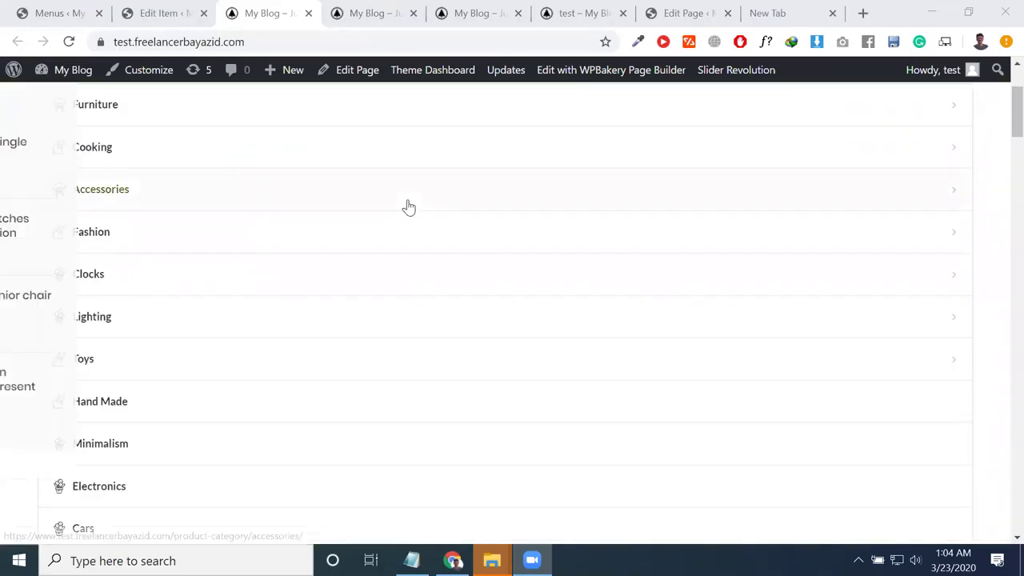
{"action": "scroll", "coordinate": [240, 312], "scroll_direction": "down", "scroll_amount": 2}
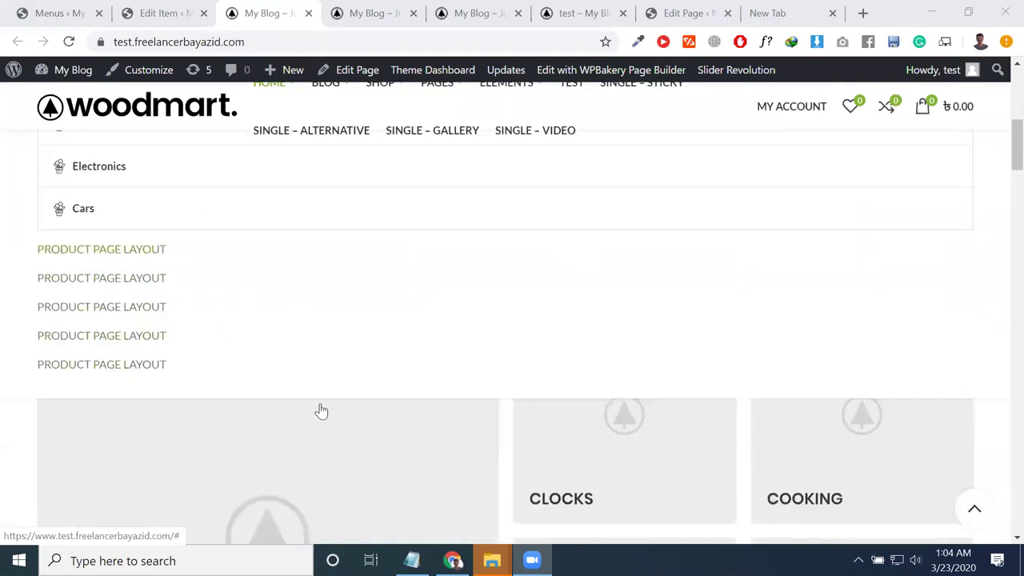
{"action": "scroll", "coordinate": [321, 412], "scroll_direction": "up", "scroll_amount": 7}
{"action": "mouse_move", "coordinate": [173, 297]}
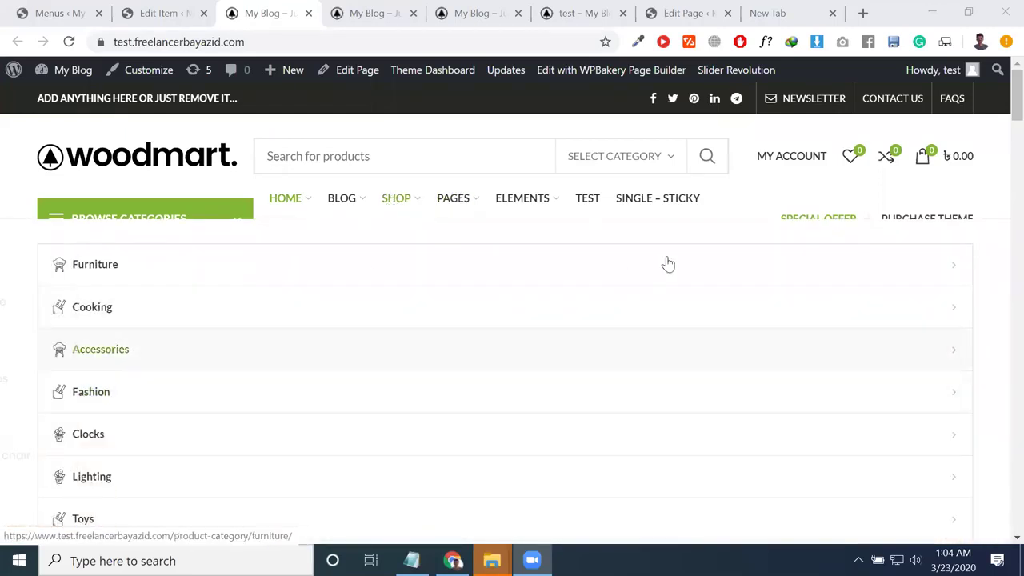
{"action": "mouse_move", "coordinate": [105, 293]}
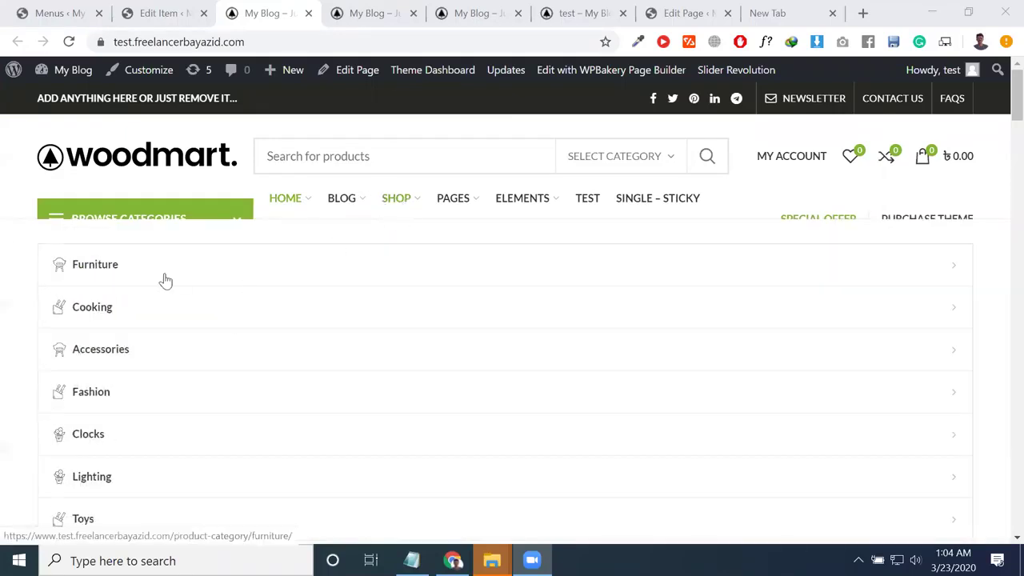
Step: Close the My Blog, test, Edit Page and New Tab tabs, keeping Menus and Edit Item
{"action": "left_click", "coordinate": [309, 13]}
{"action": "left_click", "coordinate": [309, 13]}
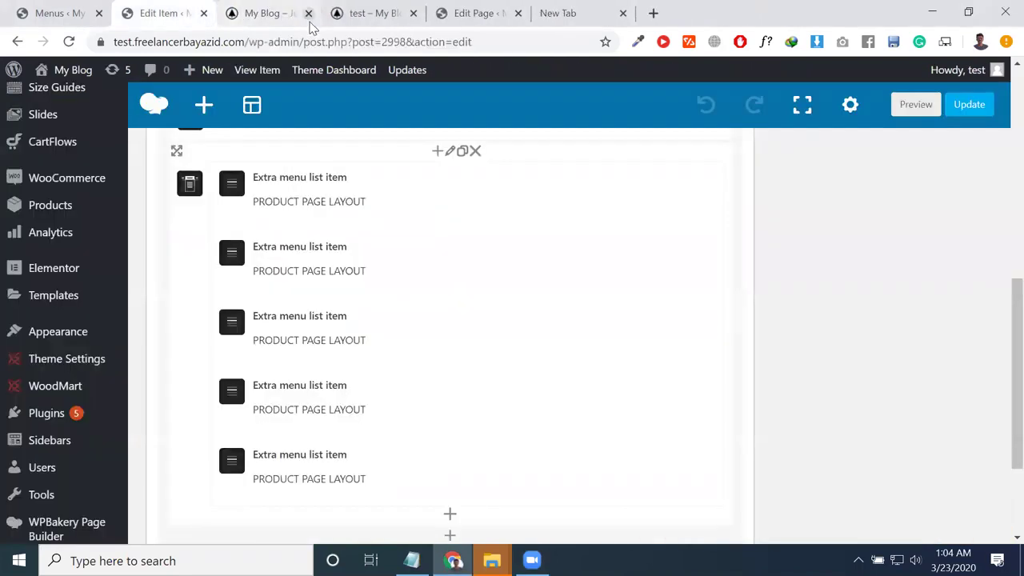
{"action": "left_click", "coordinate": [309, 14]}
{"action": "left_click", "coordinate": [303, 13]}
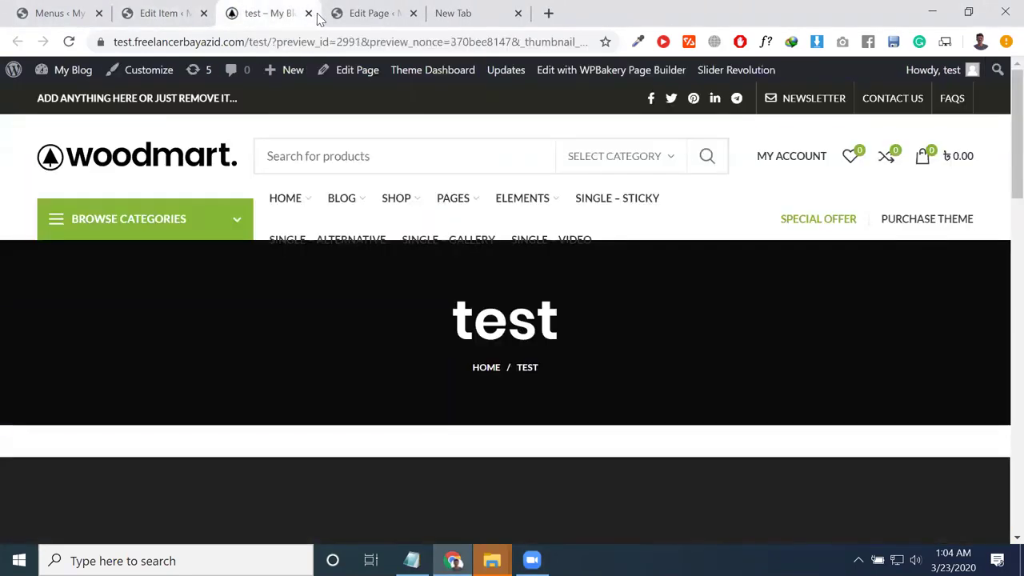
{"action": "left_click", "coordinate": [309, 14]}
{"action": "left_click", "coordinate": [308, 14]}
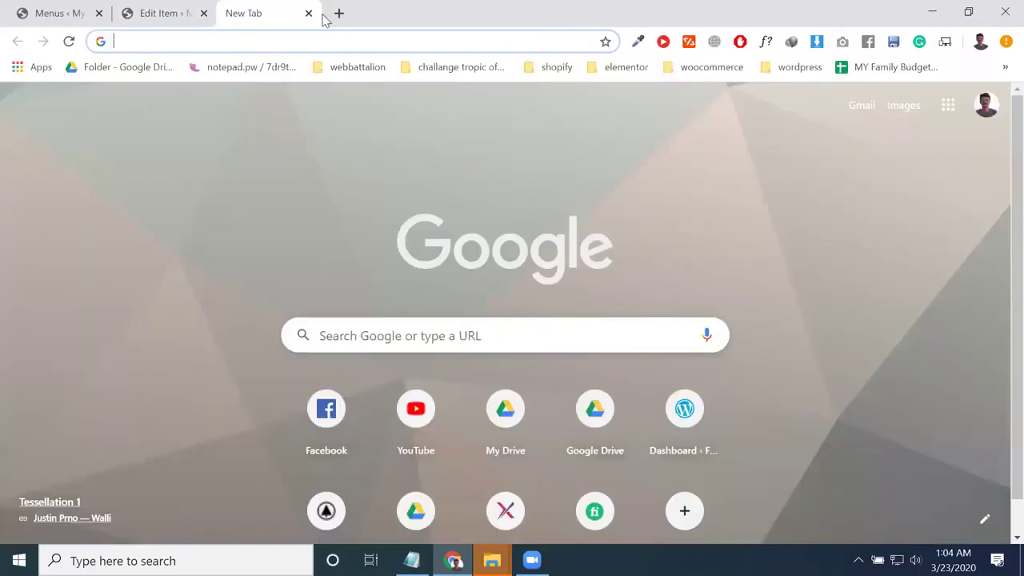
{"action": "key", "text": "ctrl+w"}
{"action": "scroll", "coordinate": [126, 400], "scroll_direction": "down", "scroll_amount": 2}
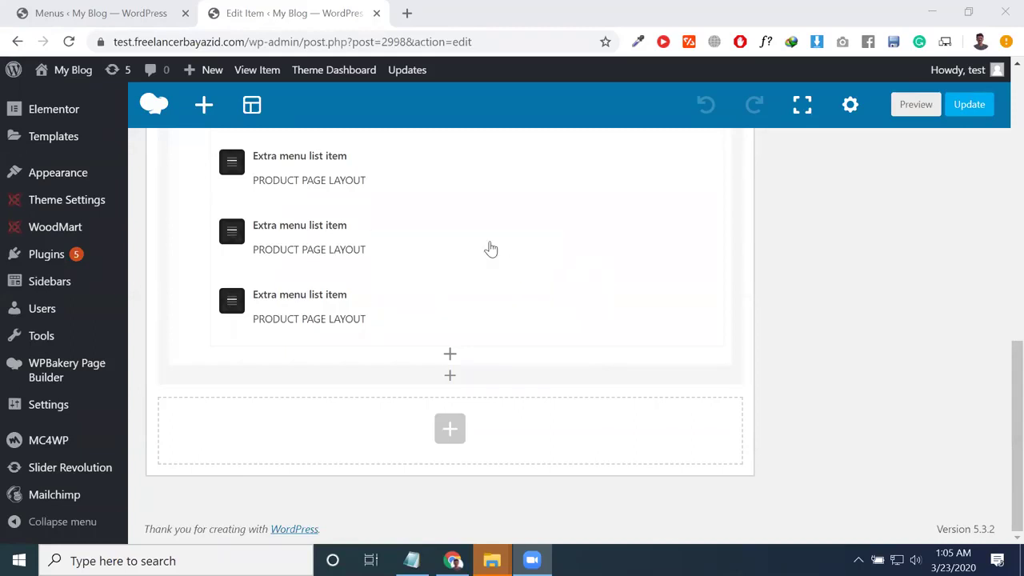
Step: Open the WoodMart home page with the Eames Side Chair slider in a new tab and launch its editor
{"action": "mouse_move", "coordinate": [58, 74]}
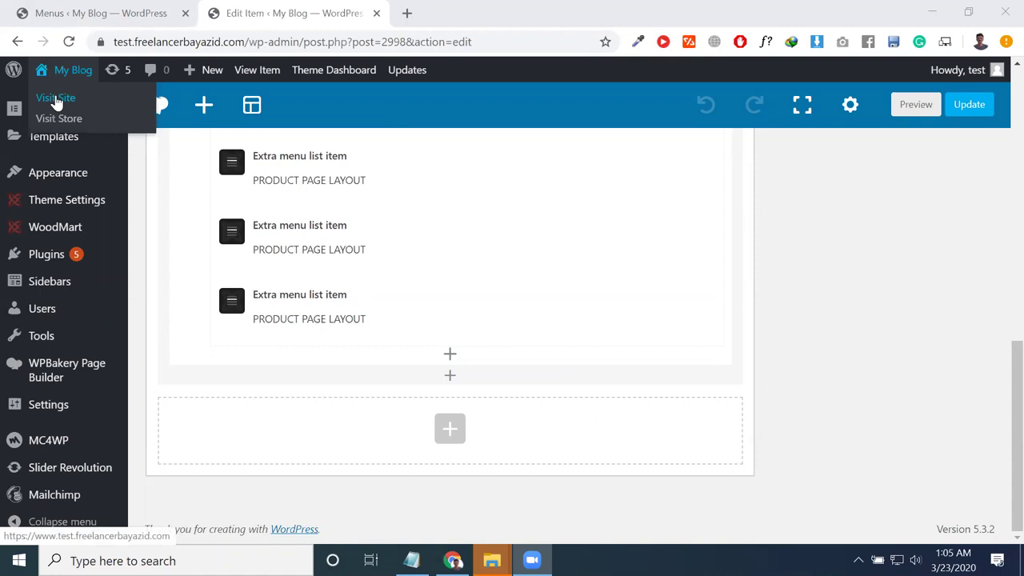
{"action": "right_click", "coordinate": [57, 97]}
{"action": "left_click", "coordinate": [73, 111]}
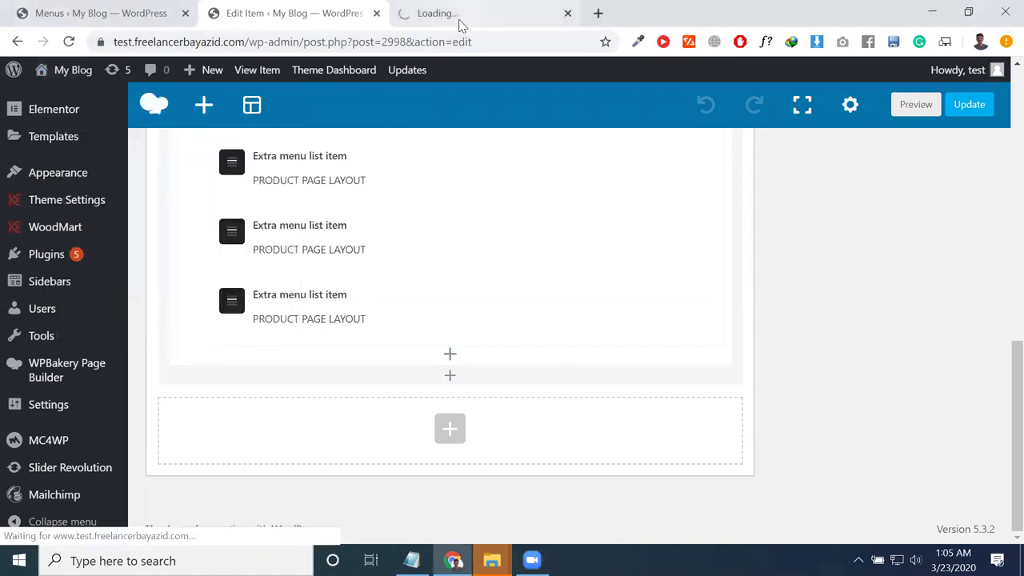
{"action": "left_click", "coordinate": [459, 24]}
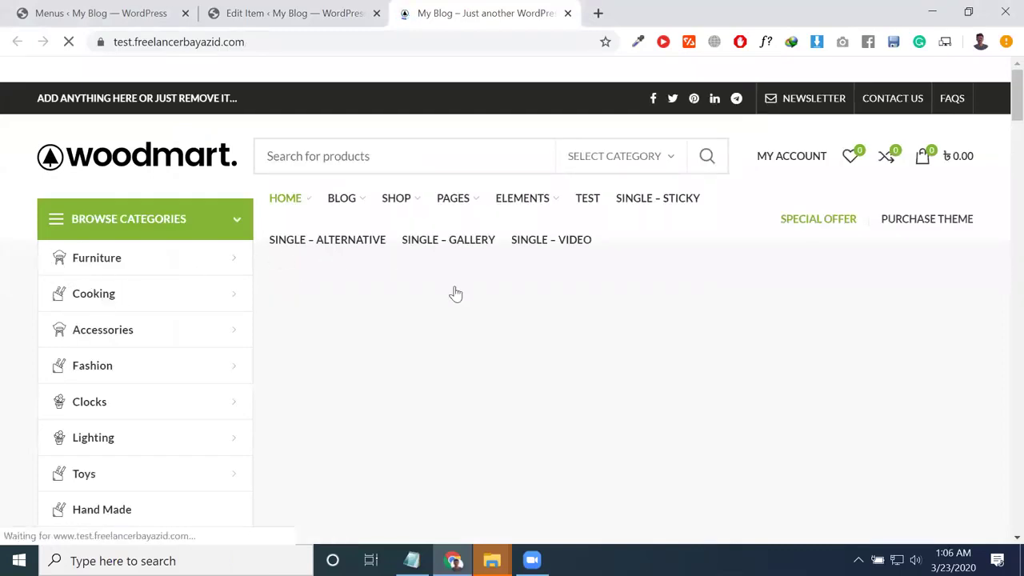
{"action": "scroll", "coordinate": [596, 295], "scroll_direction": "down", "scroll_amount": 3}
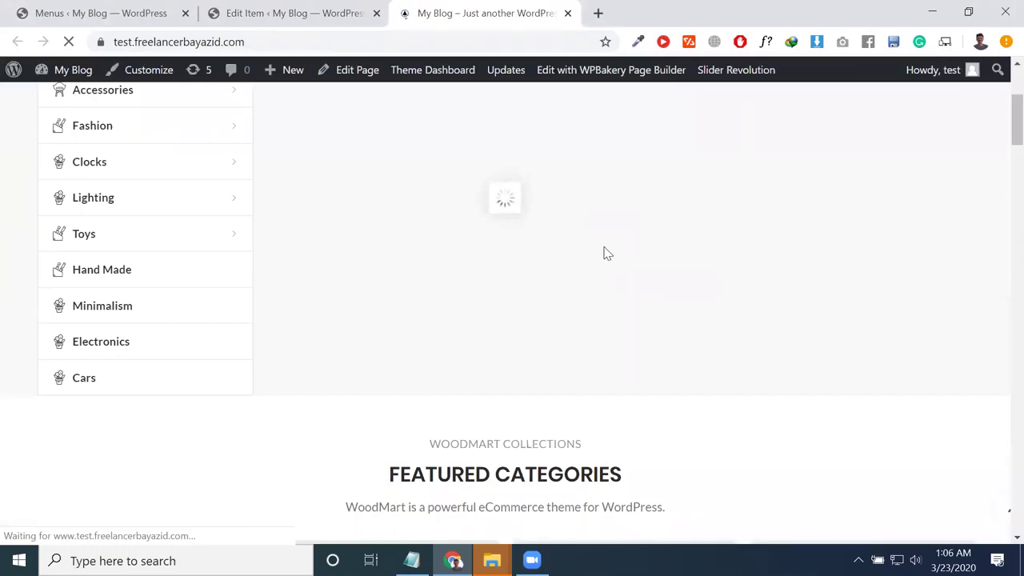
{"action": "scroll", "coordinate": [608, 254], "scroll_direction": "up", "scroll_amount": 2}
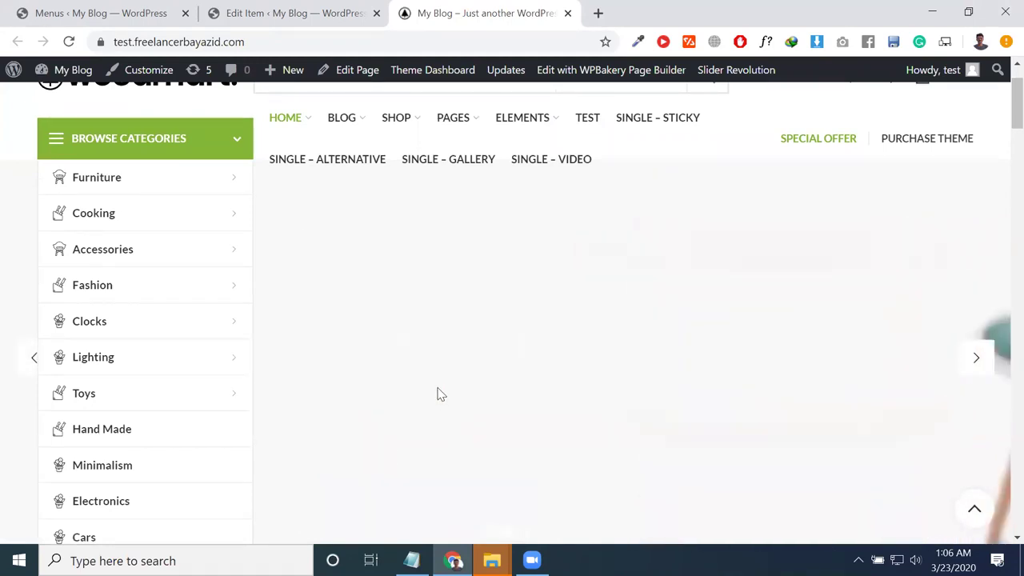
{"action": "left_click", "coordinate": [352, 70]}
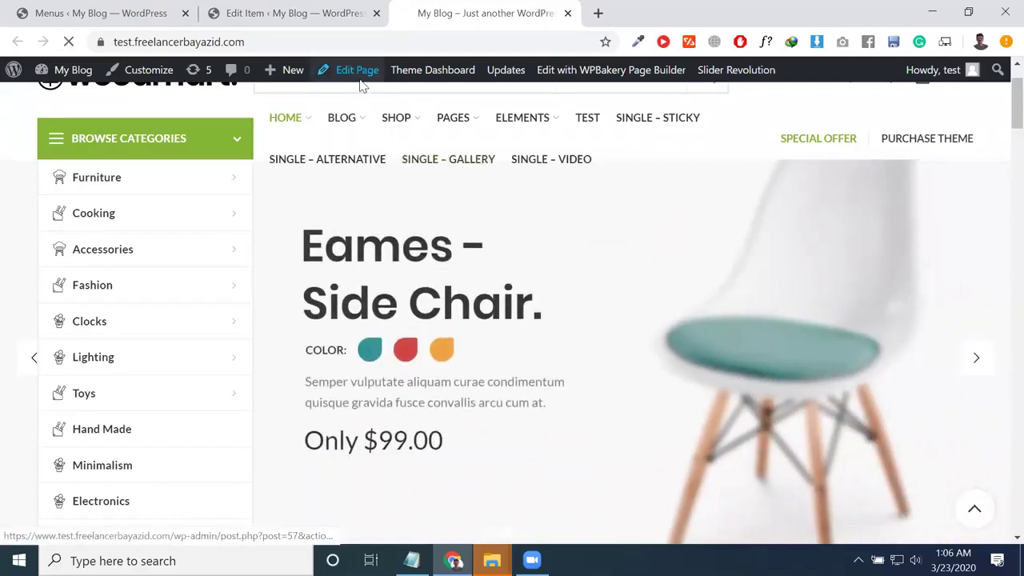
Step: Open the Slider element's main-slider settings, then go to the Slider Revolution dashboard
{"action": "mouse_move", "coordinate": [360, 116]}
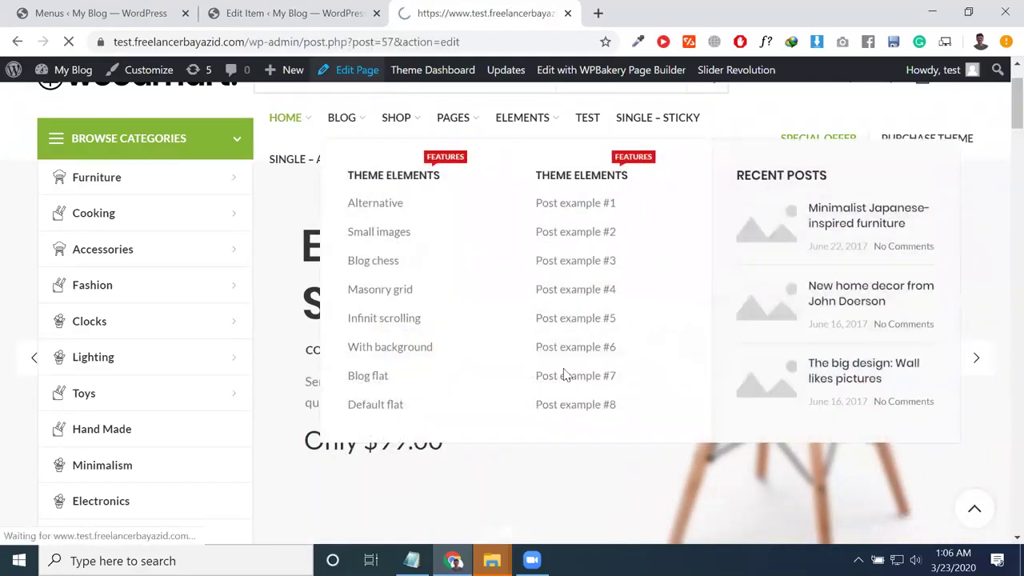
{"action": "scroll", "coordinate": [304, 286], "scroll_direction": "down", "scroll_amount": 10}
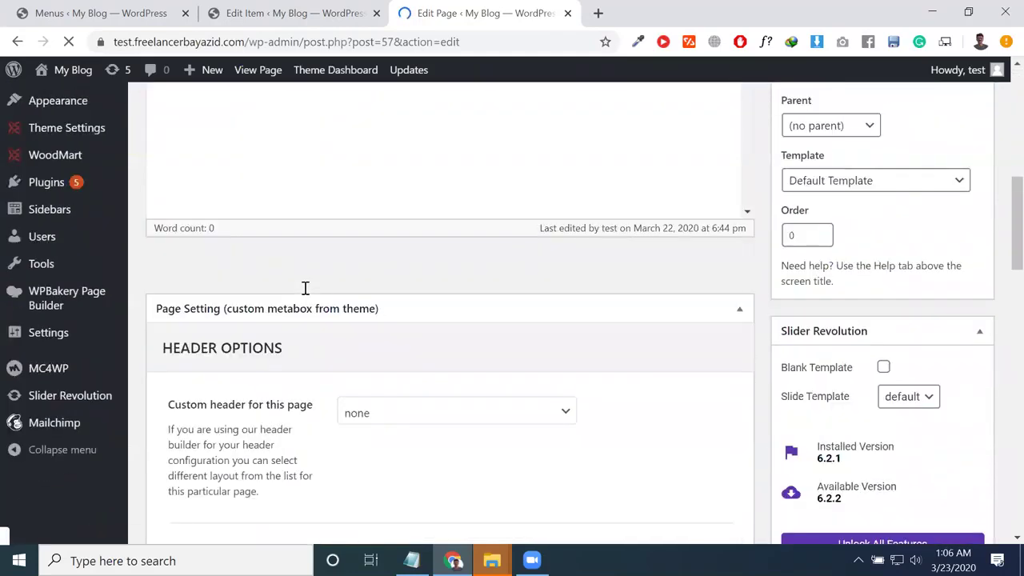
{"action": "scroll", "coordinate": [16, 504], "scroll_direction": "down", "scroll_amount": 7}
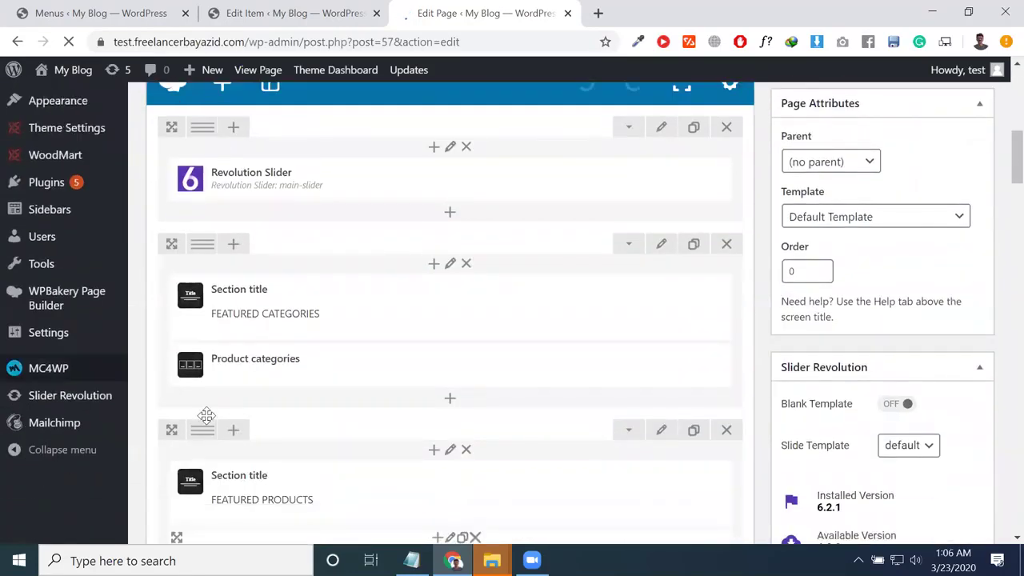
{"action": "scroll", "coordinate": [184, 452], "scroll_direction": "up", "scroll_amount": 5}
{"action": "mouse_move", "coordinate": [296, 222]}
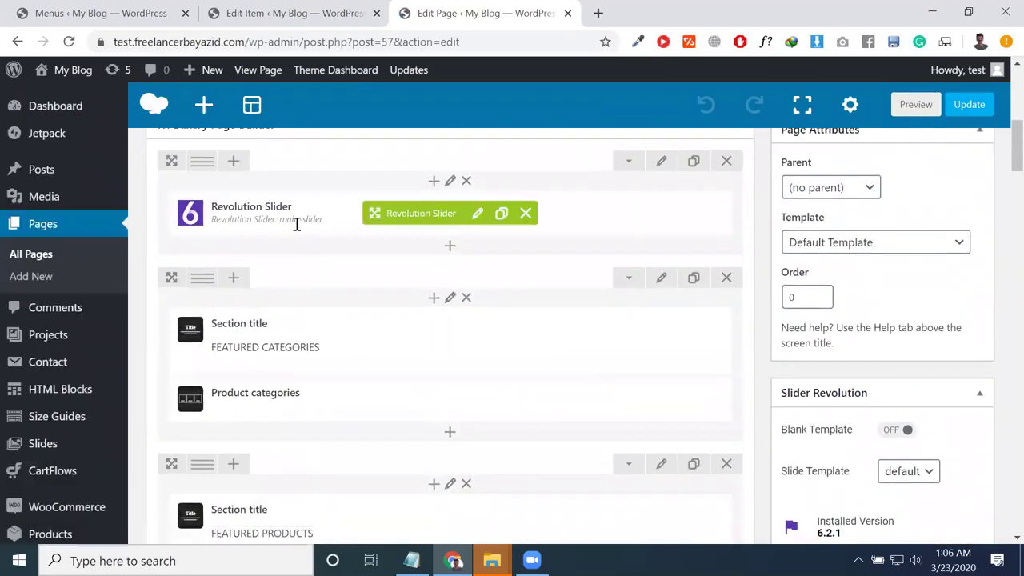
{"action": "left_click", "coordinate": [478, 214]}
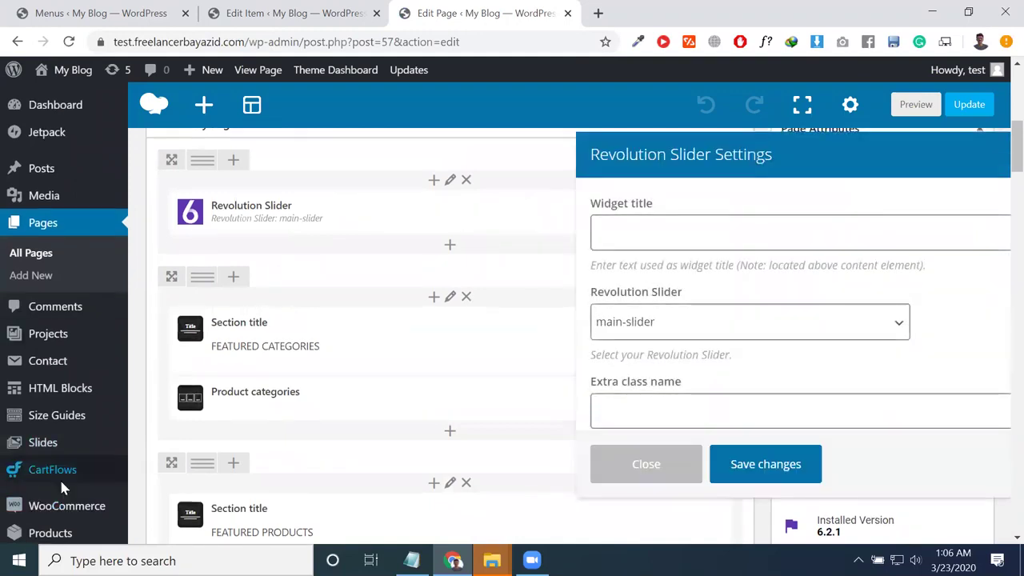
{"action": "scroll", "coordinate": [69, 480], "scroll_direction": "down", "scroll_amount": 5}
{"action": "scroll", "coordinate": [70, 533], "scroll_direction": "down", "scroll_amount": 2}
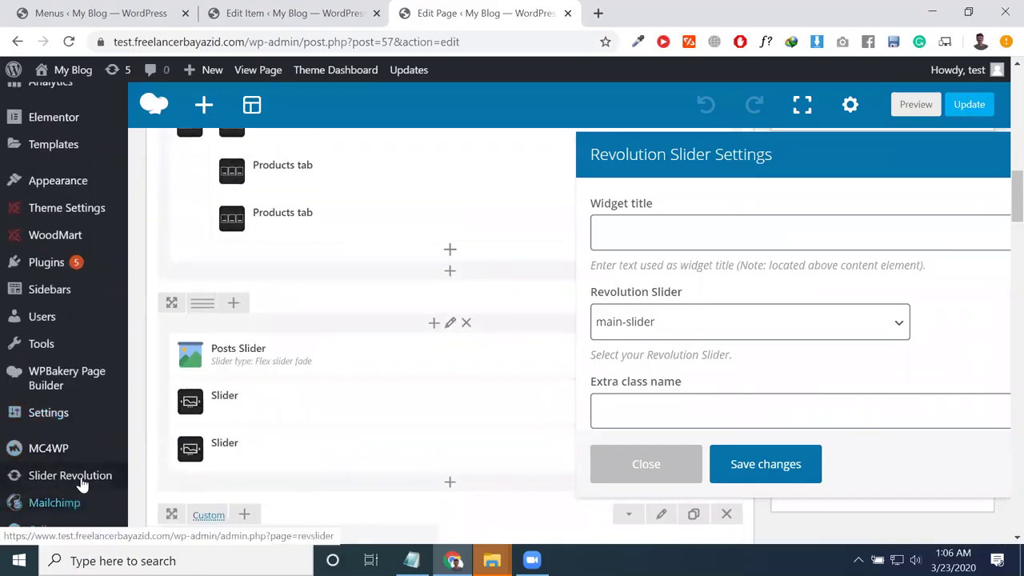
{"action": "left_click", "coordinate": [117, 481]}
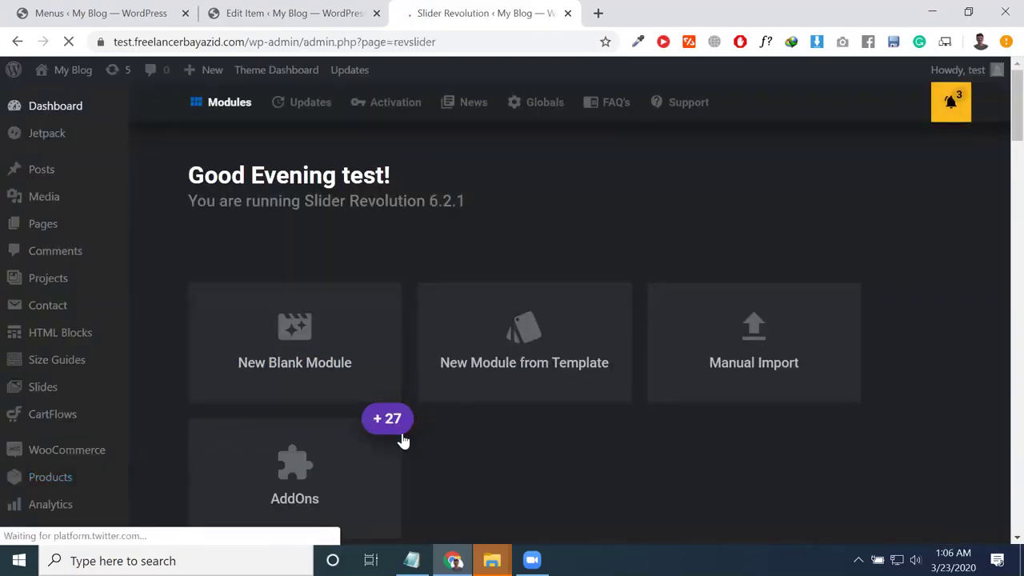
Step: Page through the slider module list to the jewelry module and open it in the editor
{"action": "scroll", "coordinate": [402, 439], "scroll_direction": "down", "scroll_amount": 5}
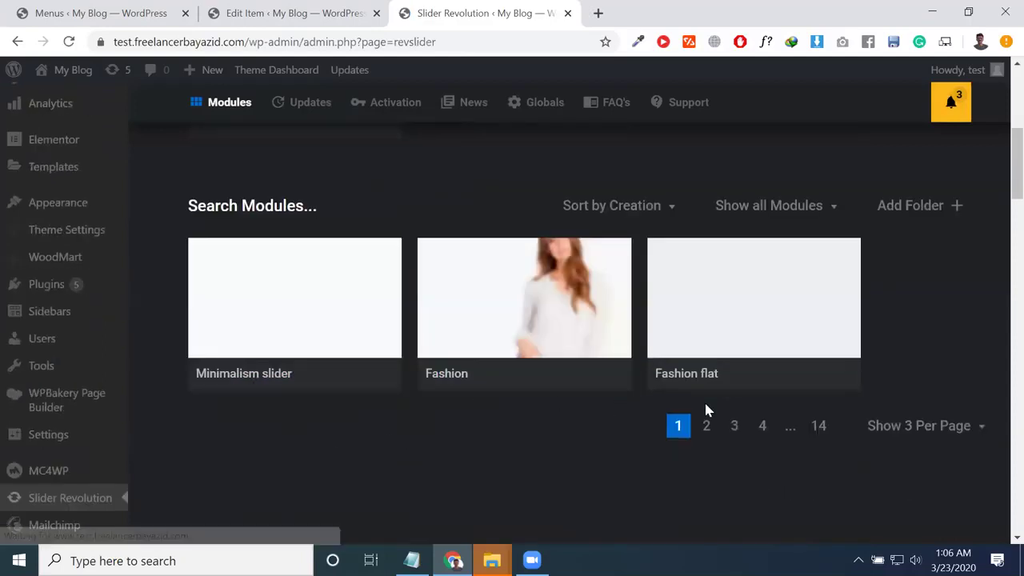
{"action": "left_click", "coordinate": [708, 427]}
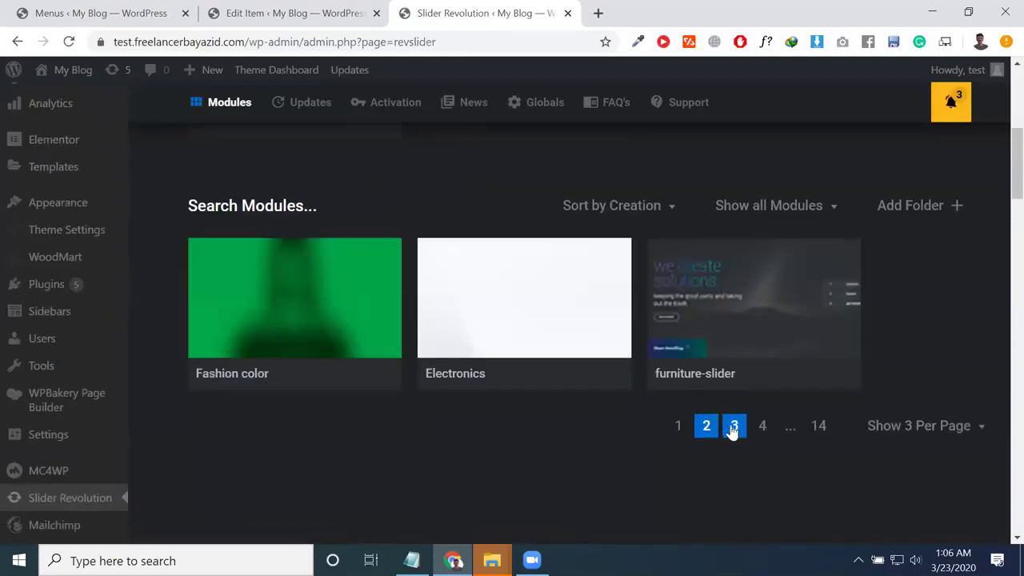
{"action": "left_click", "coordinate": [734, 428]}
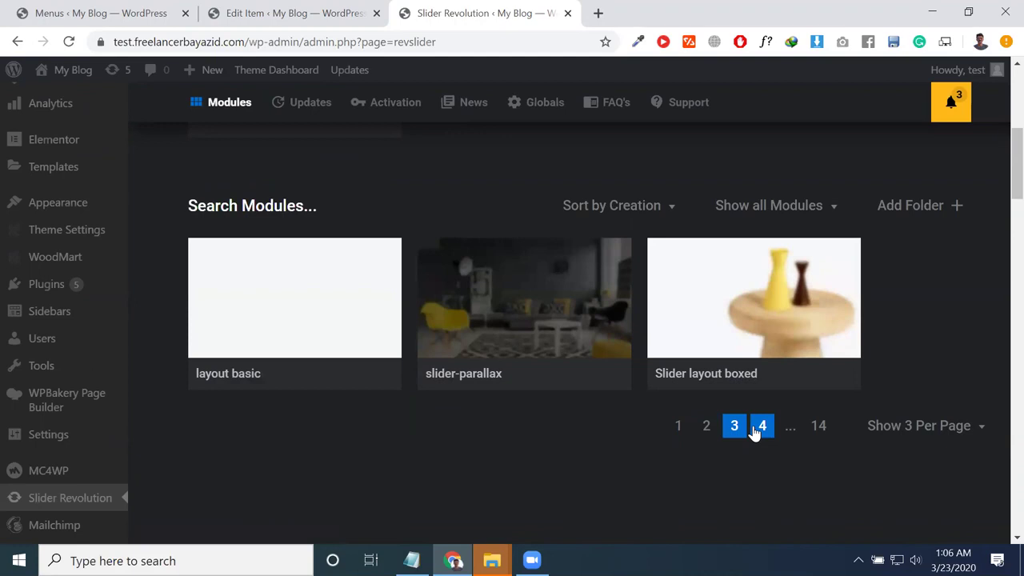
{"action": "left_click", "coordinate": [756, 428]}
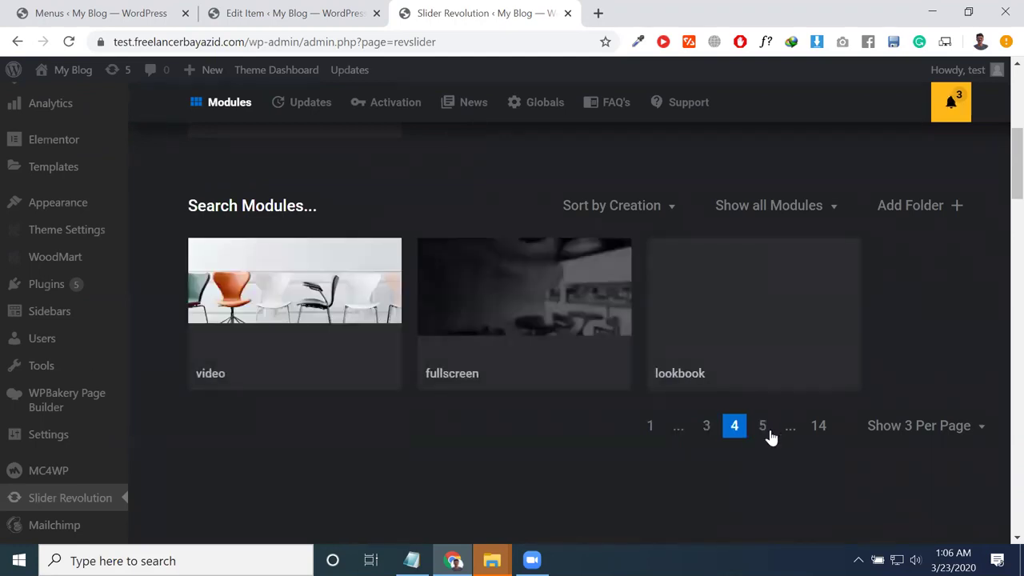
{"action": "left_click", "coordinate": [762, 427]}
{"action": "left_click", "coordinate": [784, 430]}
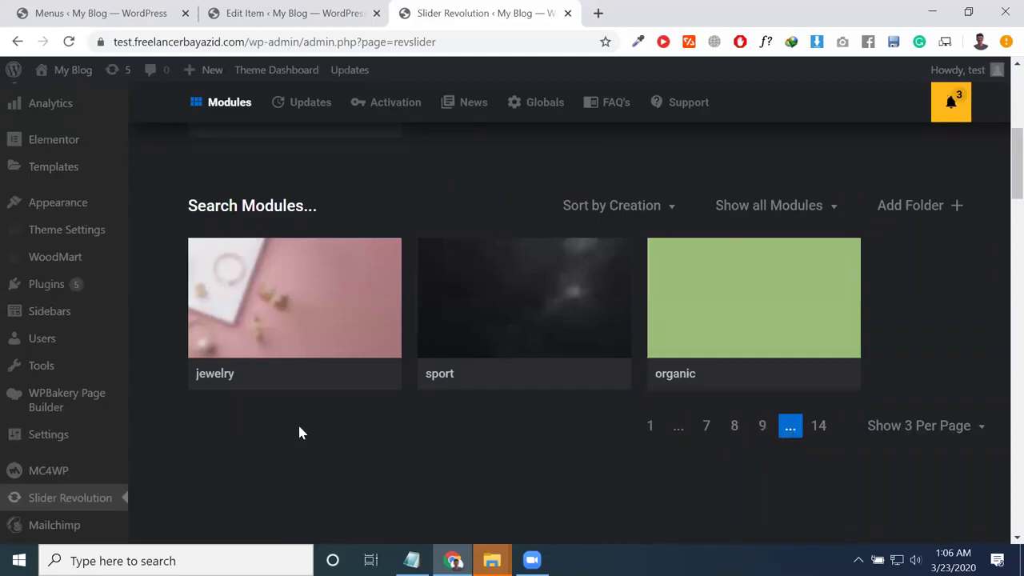
{"action": "left_click", "coordinate": [267, 297]}
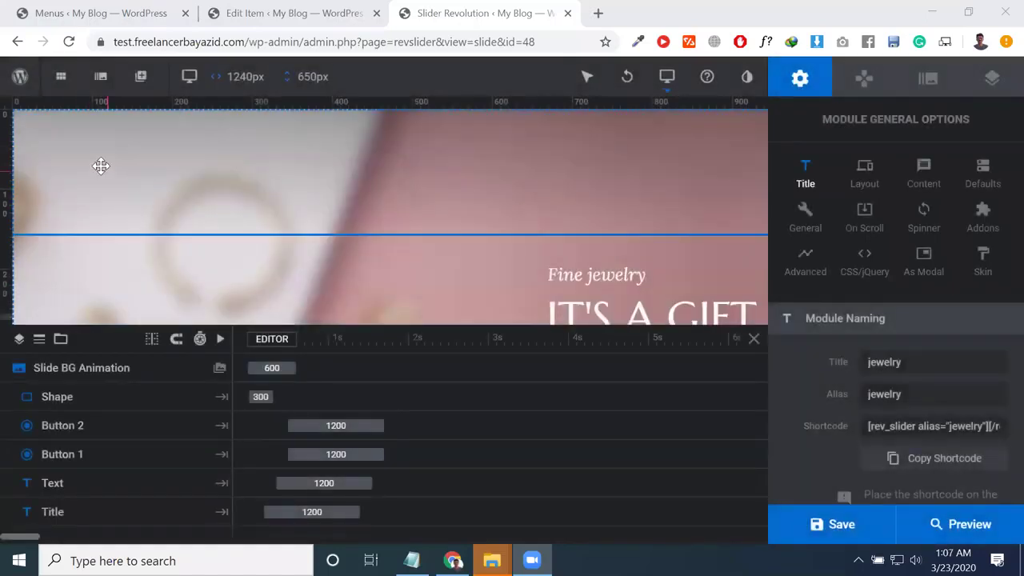
Step: Select the full-size background Shape layer and drag it left and up on the slide
{"action": "left_click", "coordinate": [95, 160]}
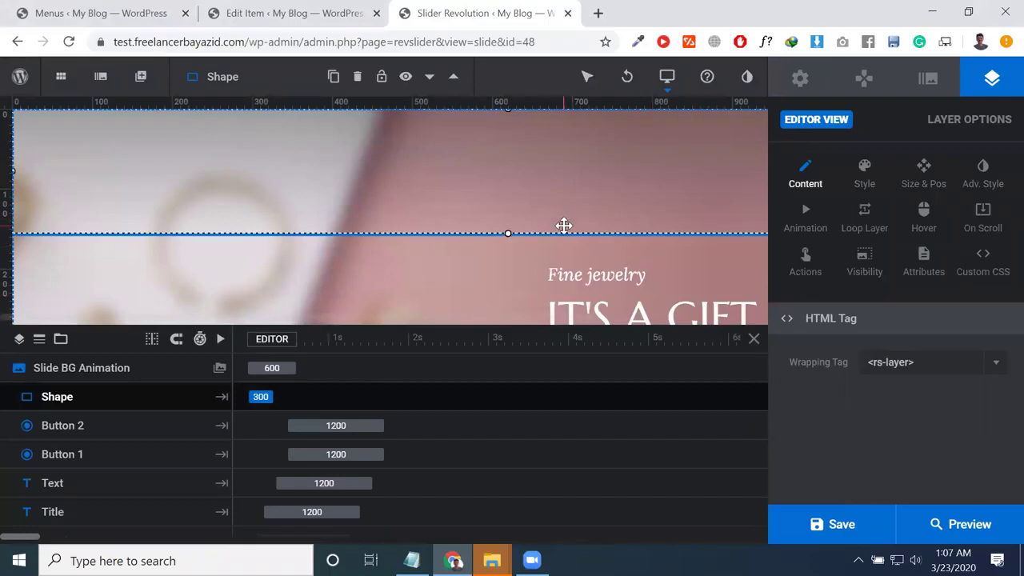
{"action": "scroll", "coordinate": [564, 226], "scroll_direction": "down", "scroll_amount": 2}
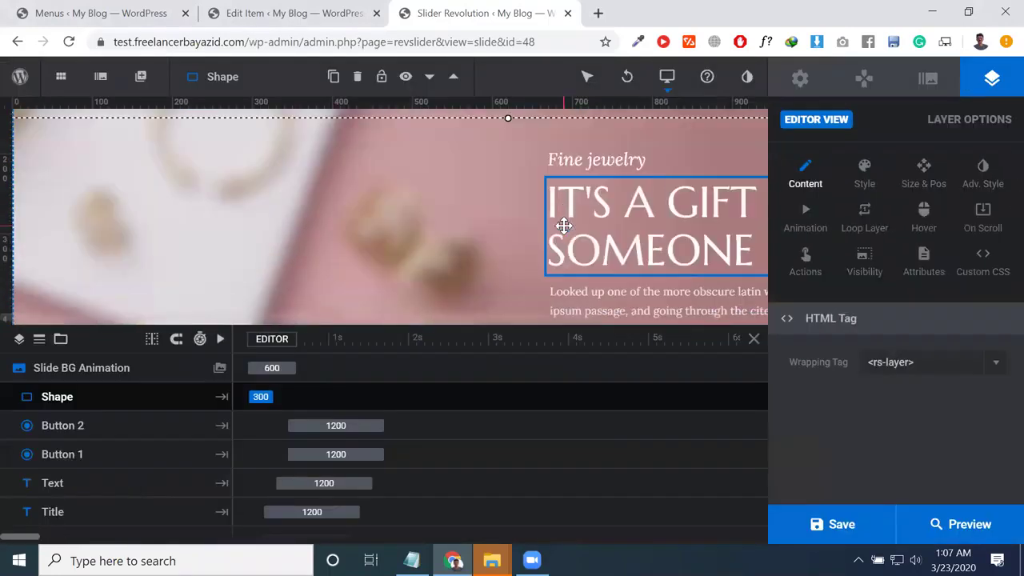
{"action": "left_click", "coordinate": [188, 197]}
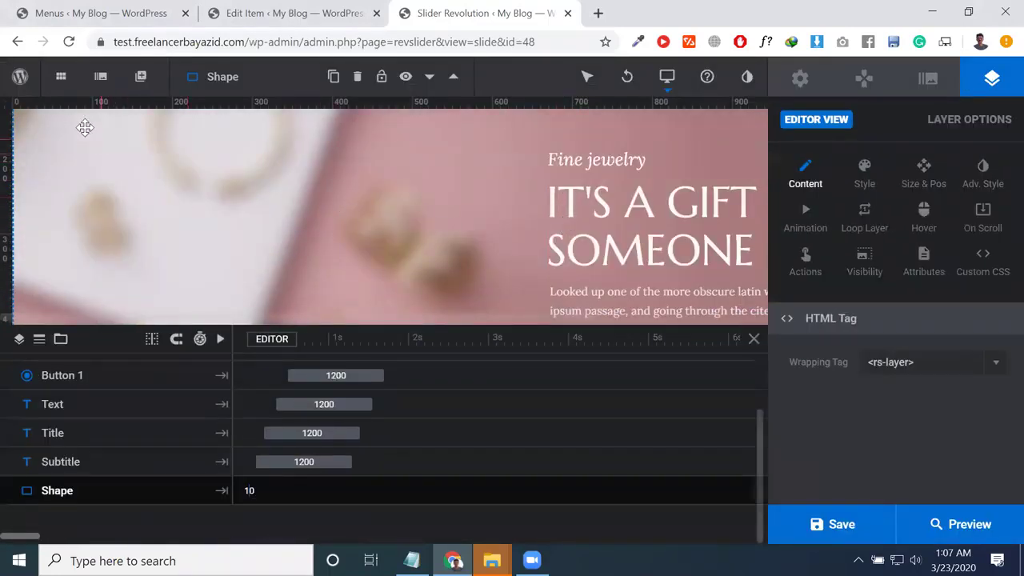
{"action": "scroll", "coordinate": [85, 128], "scroll_direction": "up", "scroll_amount": 1}
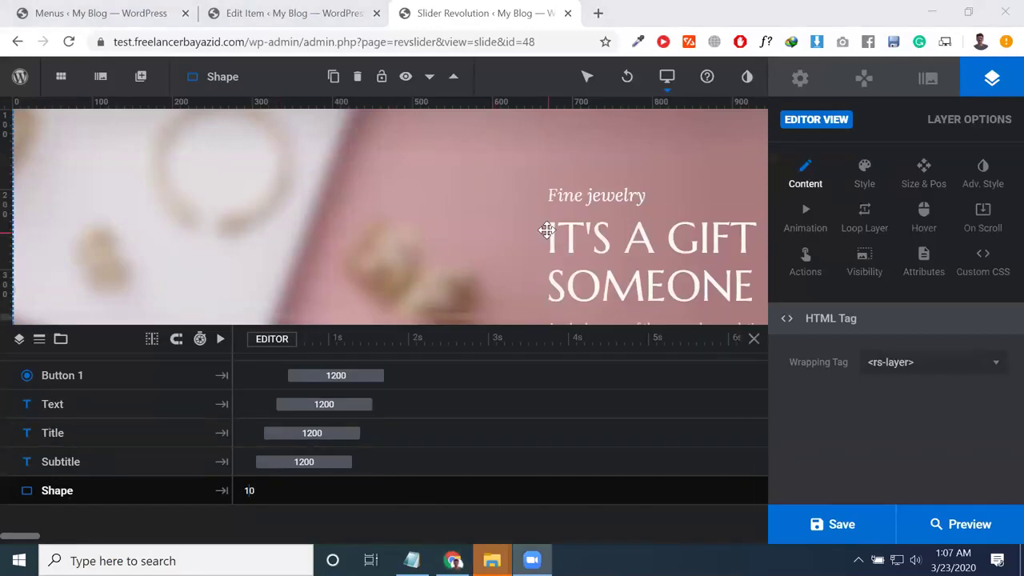
{"action": "scroll", "coordinate": [154, 166], "scroll_direction": "right", "scroll_amount": 3}
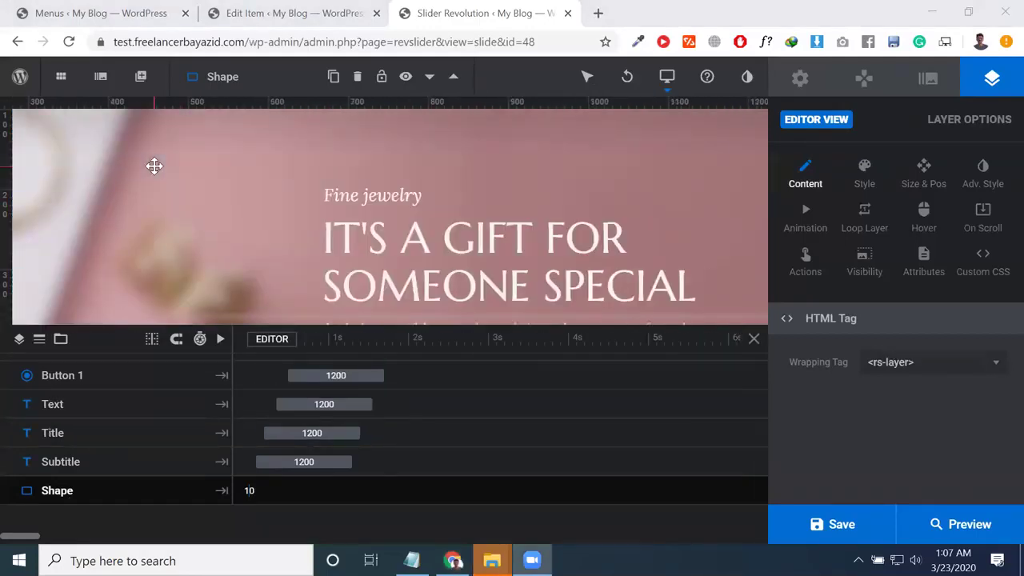
{"action": "scroll", "coordinate": [155, 166], "scroll_direction": "down", "scroll_amount": 3}
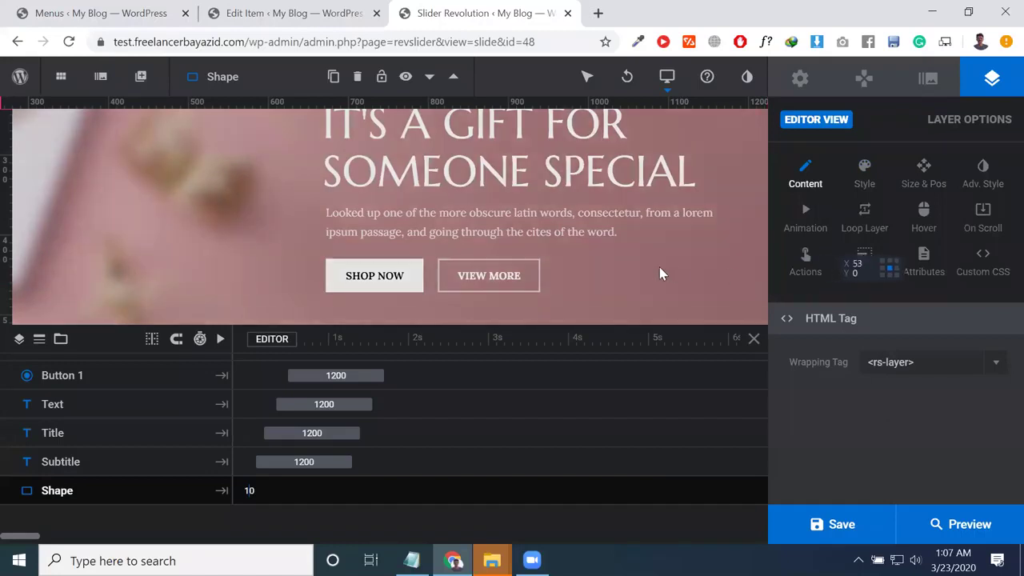
{"action": "left_click_drag", "start_coordinate": [523, 258], "coordinate": [172, 200]}
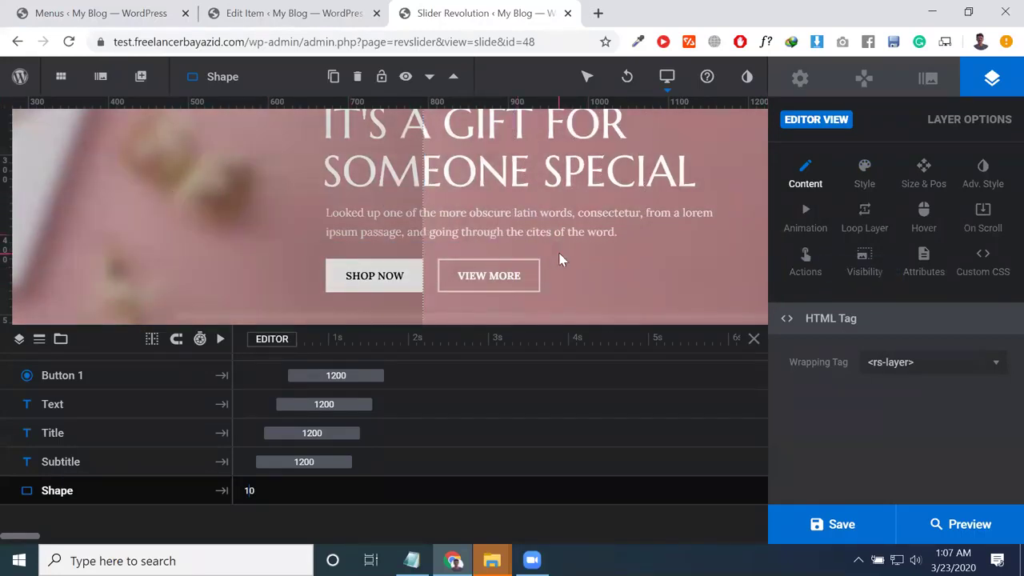
{"action": "scroll", "coordinate": [560, 258], "scroll_direction": "left", "scroll_amount": 5}
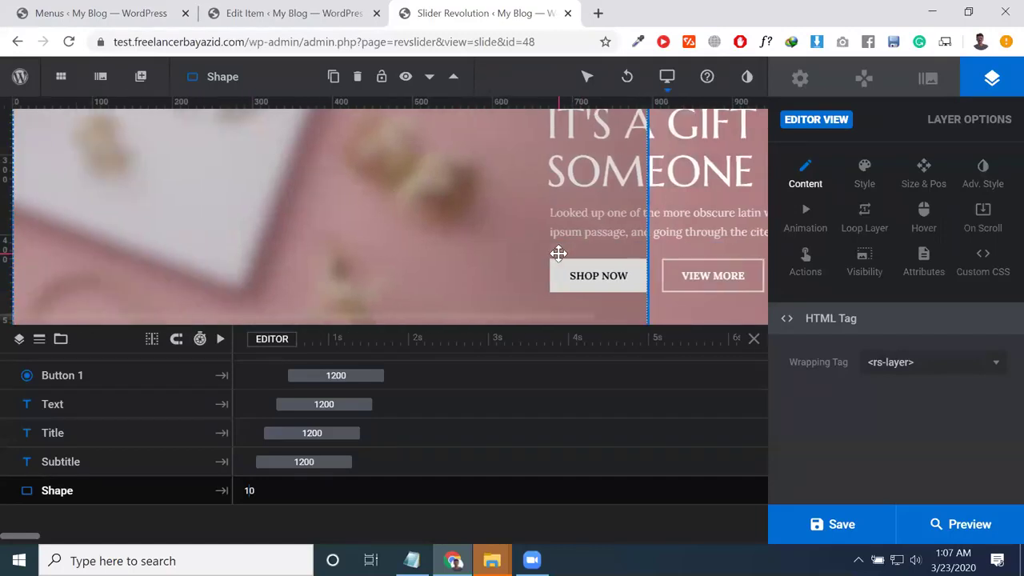
{"action": "scroll", "coordinate": [439, 224], "scroll_direction": "up", "scroll_amount": 4}
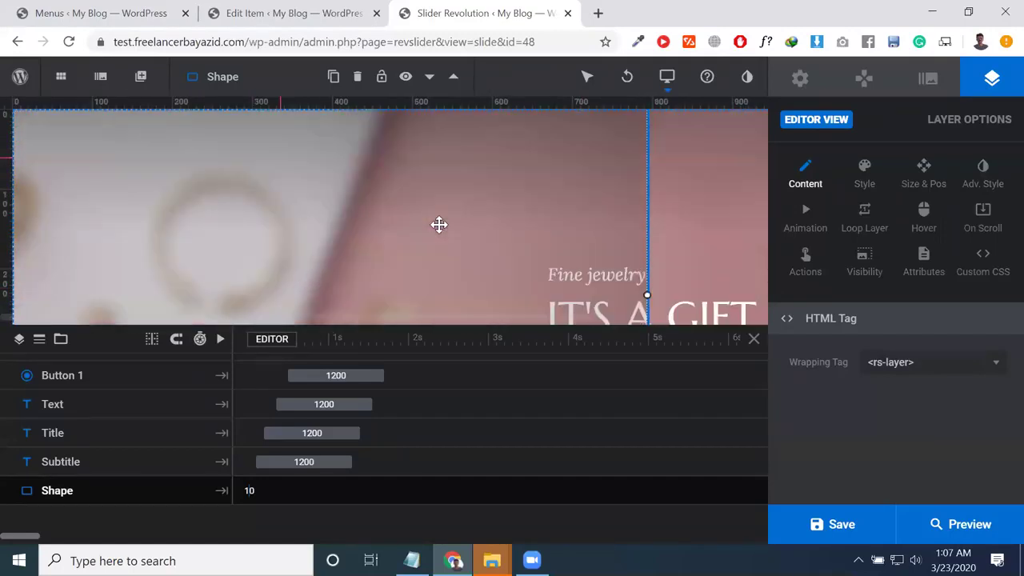
Step: Select the bottom Shape layer in the timeline and hide it with its eye icon
{"action": "left_click", "coordinate": [74, 409]}
{"action": "left_click", "coordinate": [72, 378]}
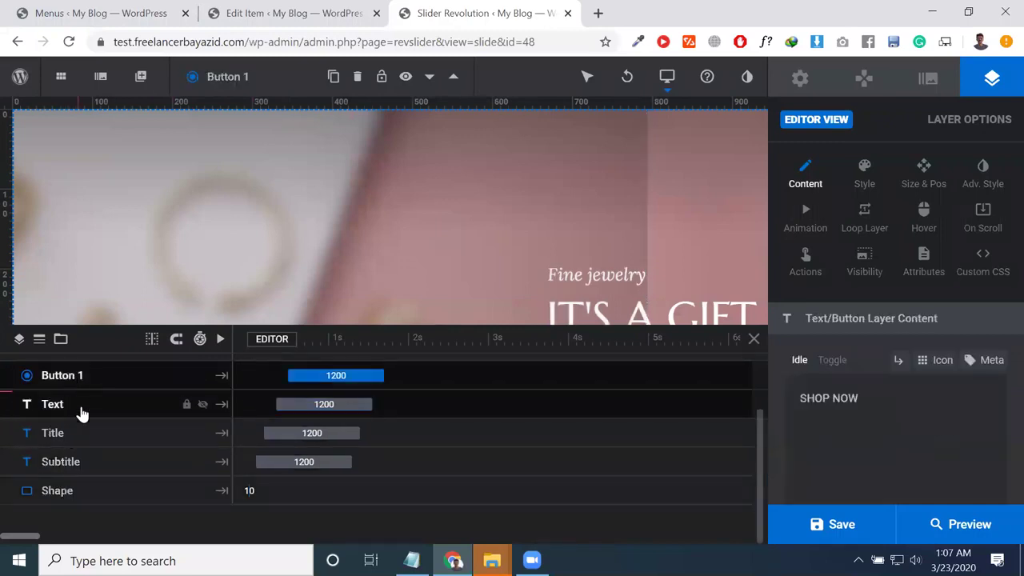
{"action": "left_click", "coordinate": [115, 495]}
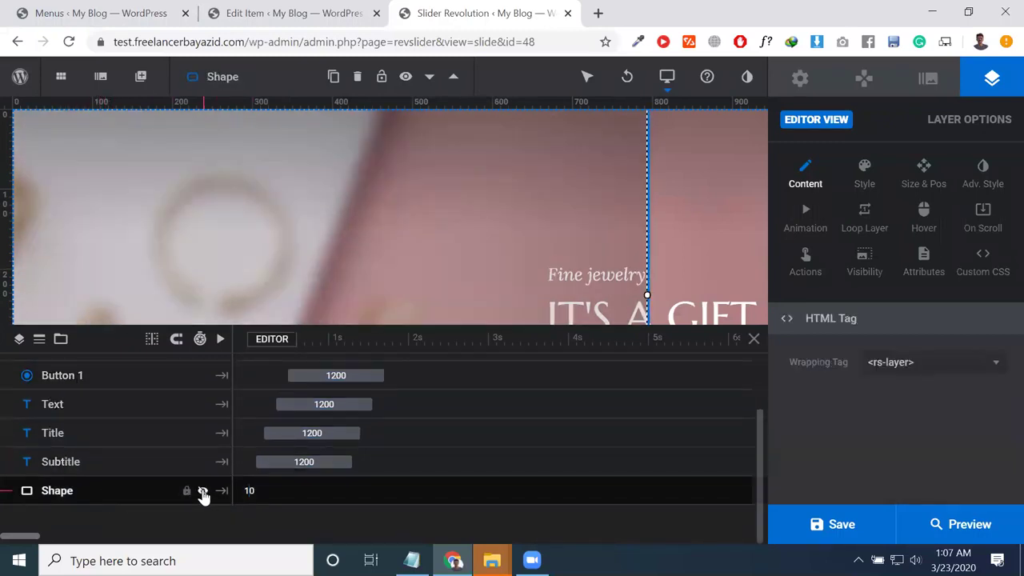
{"action": "left_click", "coordinate": [202, 493]}
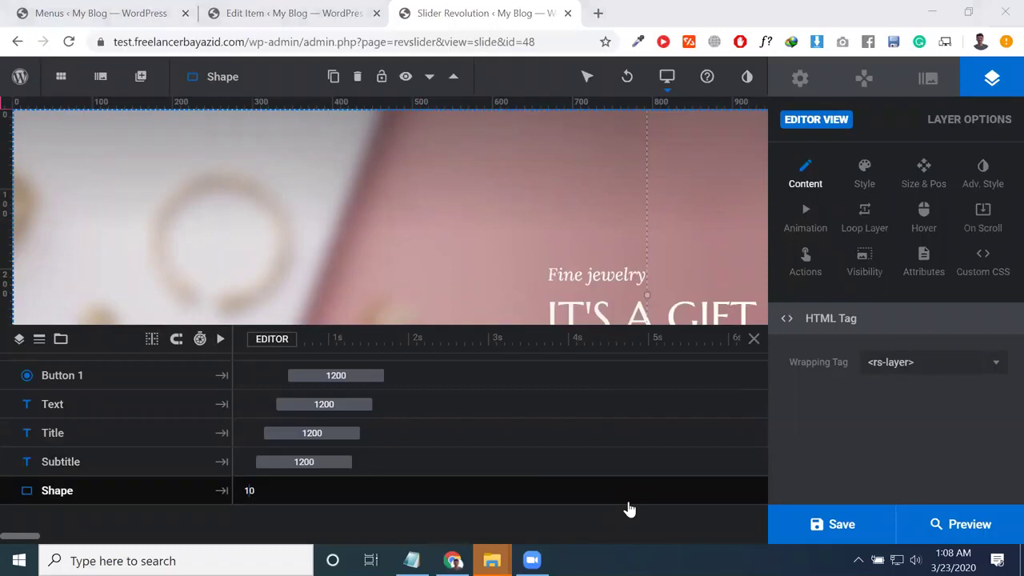
{"action": "mouse_move", "coordinate": [141, 77]}
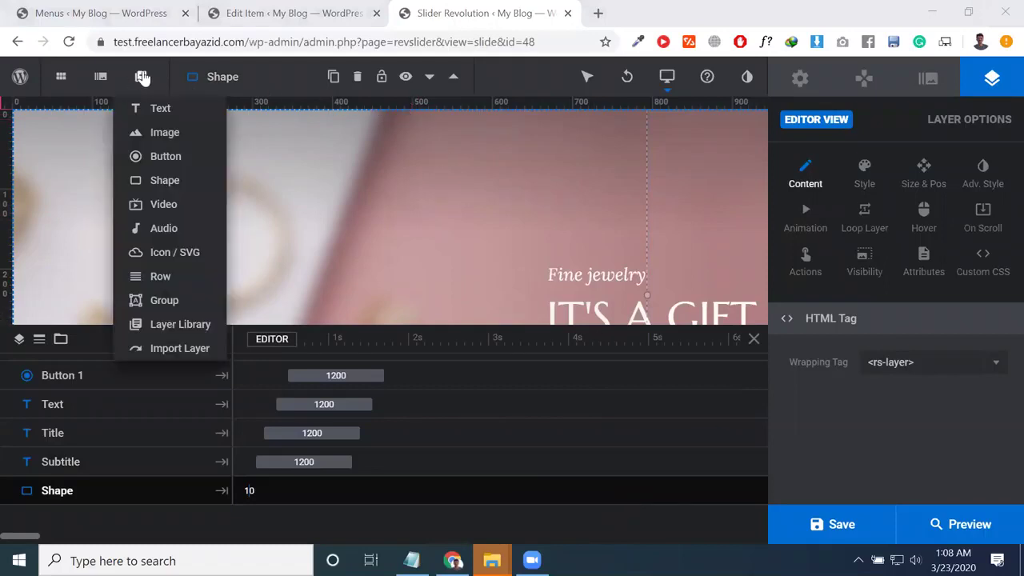
{"action": "mouse_move", "coordinate": [151, 112]}
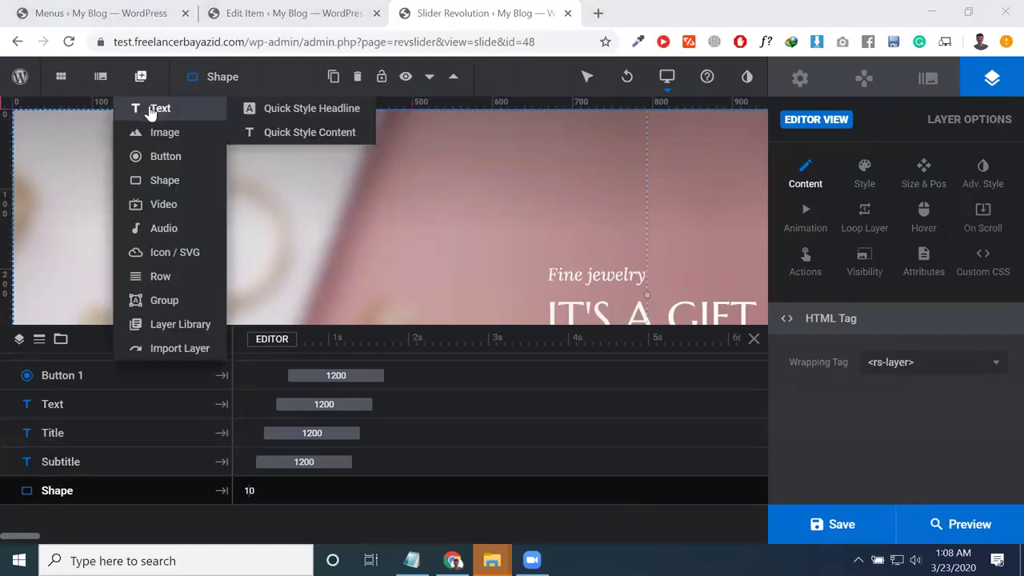